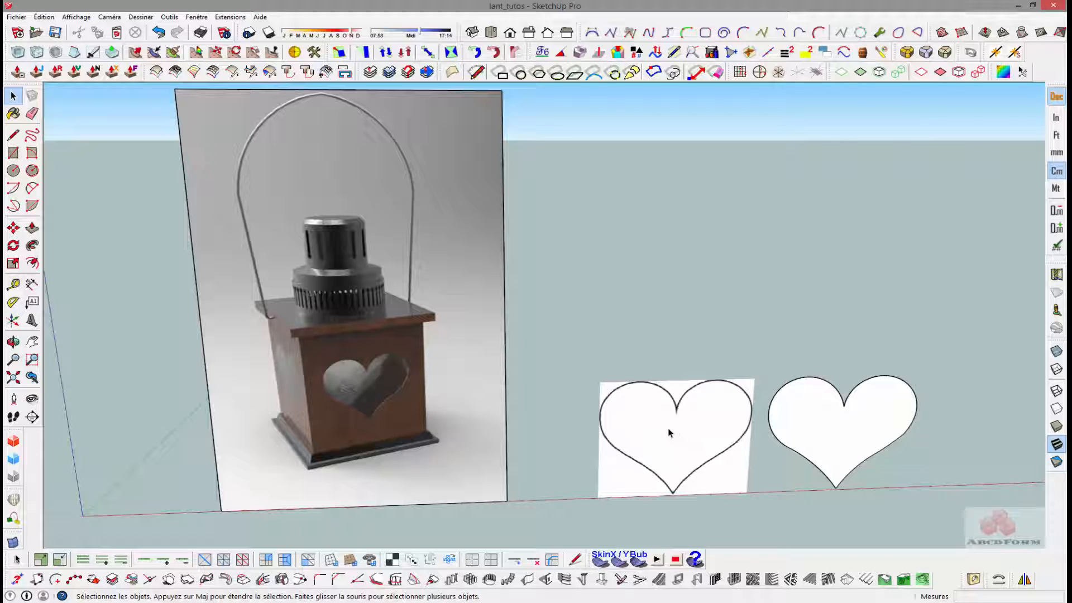
- Look up the heart outline in the browser's "coeur dessin" image results and examine the imported heart picture in SketchUp
key(alt+Tab)
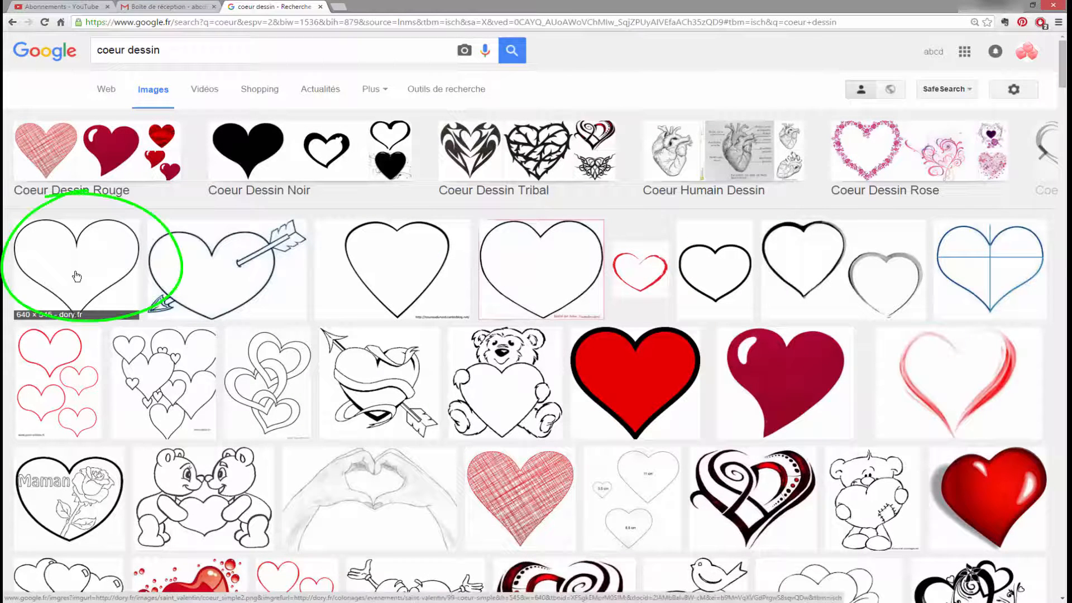
click(1015, 13)
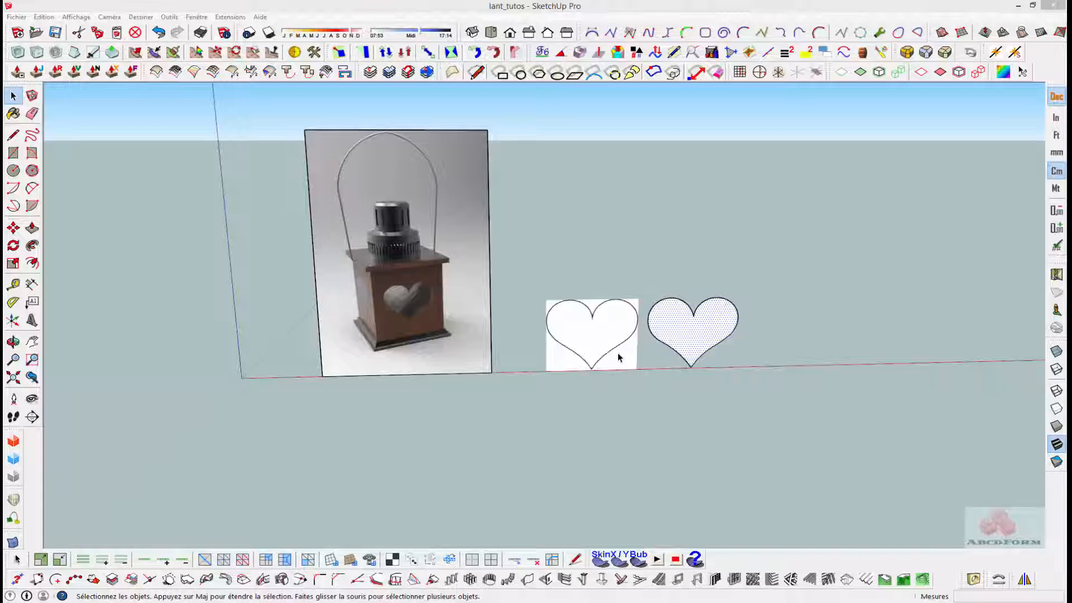
click(593, 330)
scroll(593, 329, up, 5)
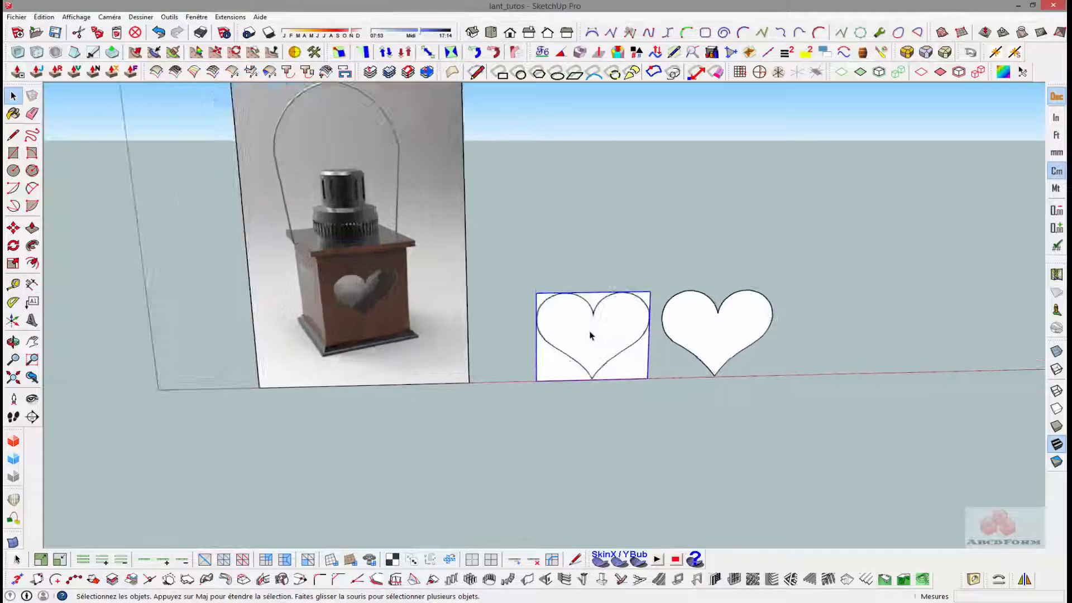
scroll(588, 328, up, 3)
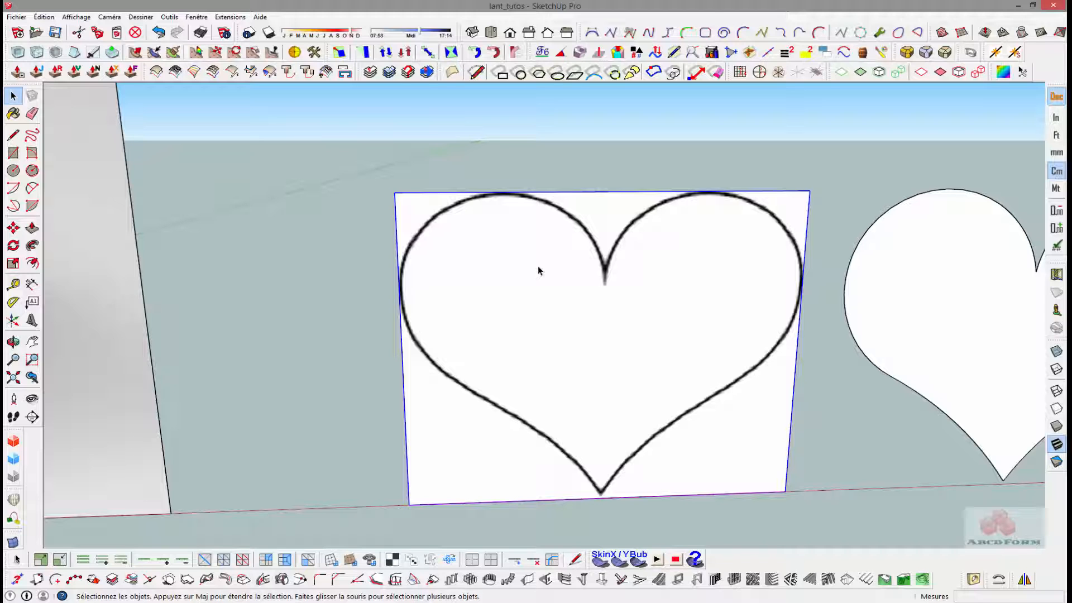
shift+middle_drag(593, 273, 469, 237)
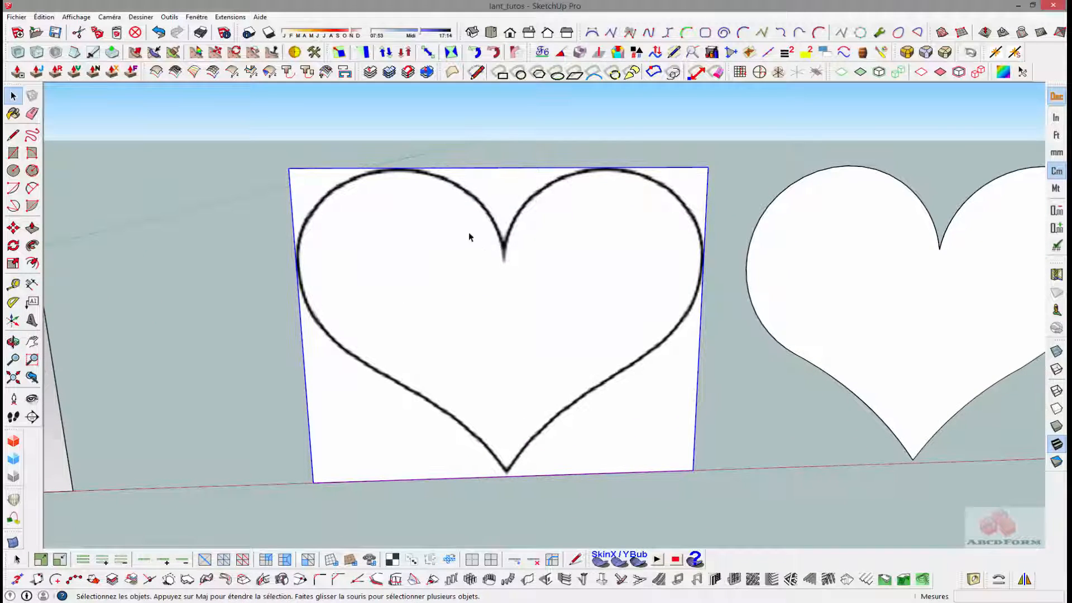
click(32, 188)
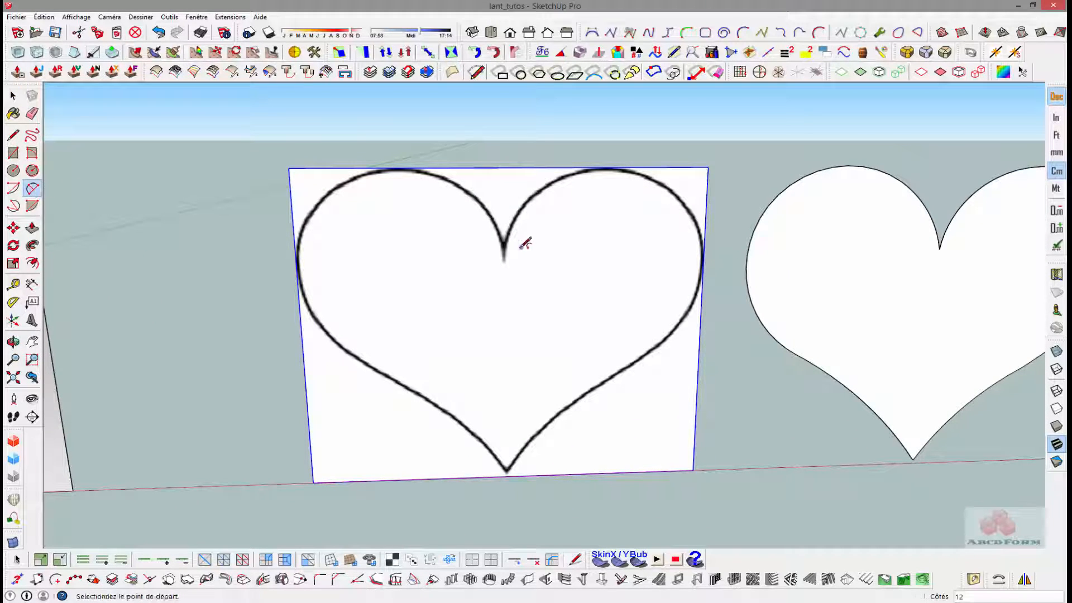
click(504, 256)
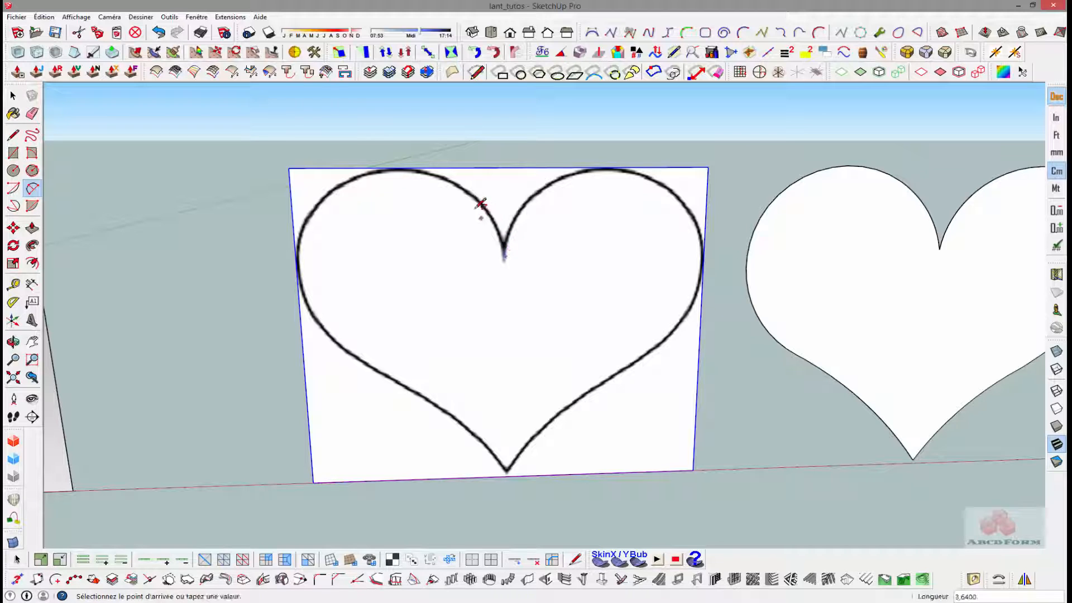
click(459, 185)
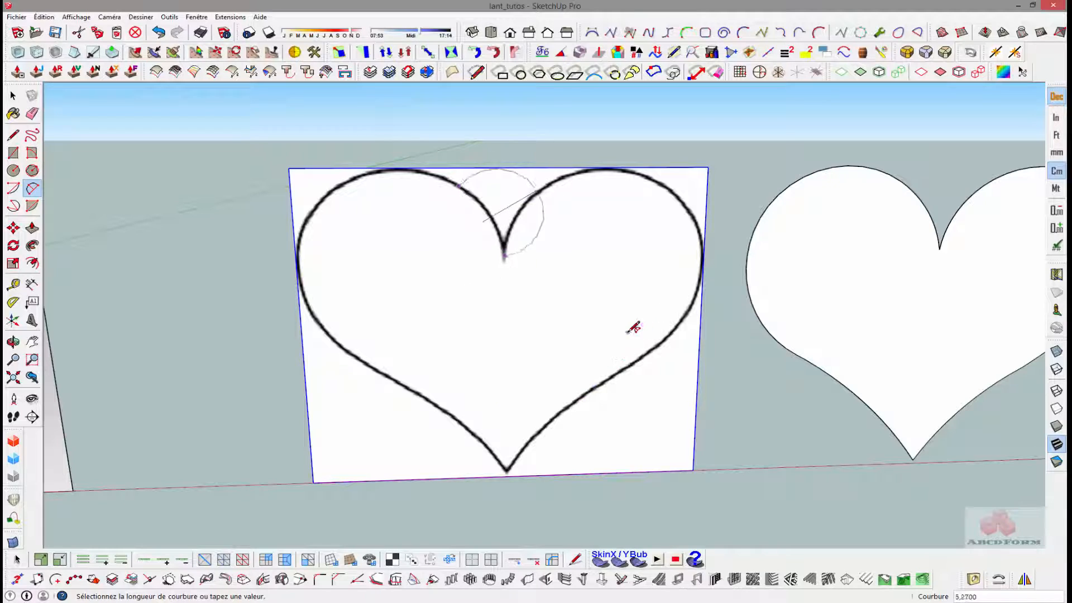
key(Escape)
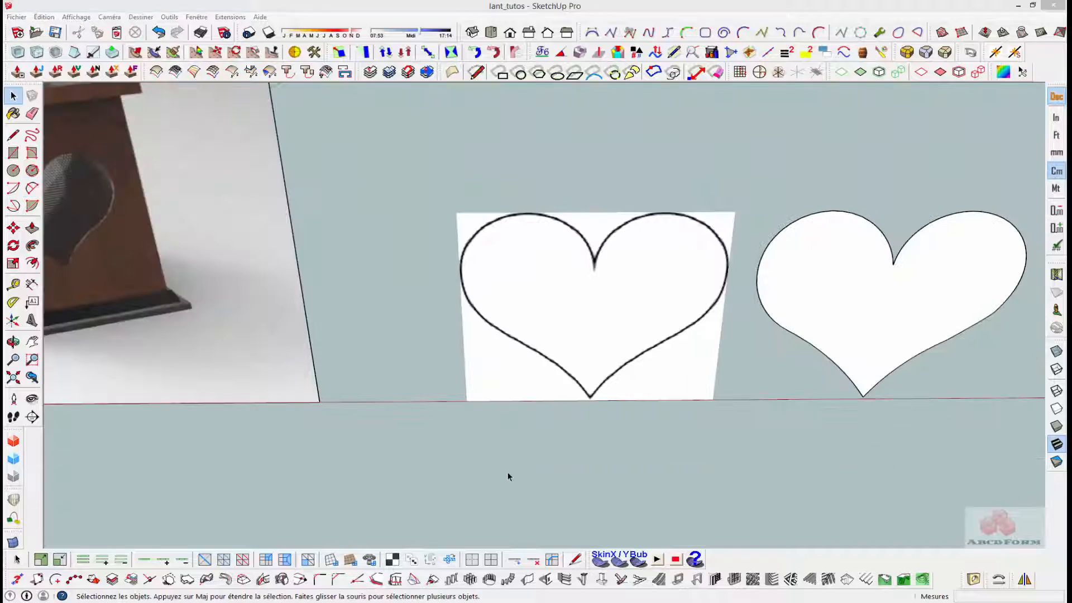
- Draw a 32 by 32 cm square on the ground in front of the lantern reference image
scroll(196, 371, down, 5)
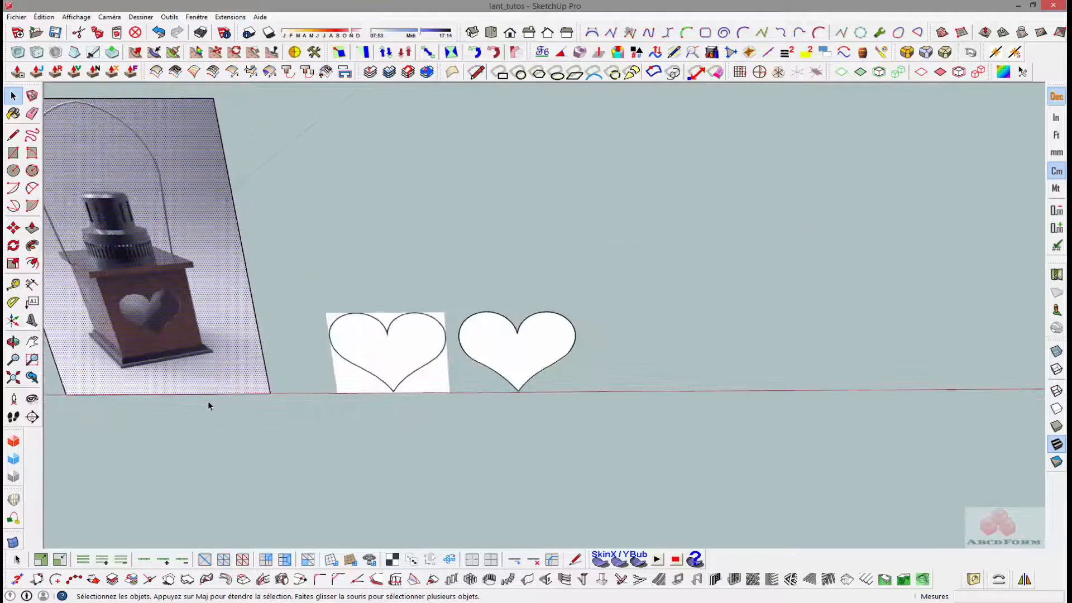
mouse_move(208, 402)
middle_down()
mouse_move(285, 402)
mouse_move(363, 422)
middle_up()
scroll(335, 435, up, 3)
shift+middle_drag(296, 455, 311, 366)
scroll(304, 375, down, 2)
scroll(286, 360, down, 2)
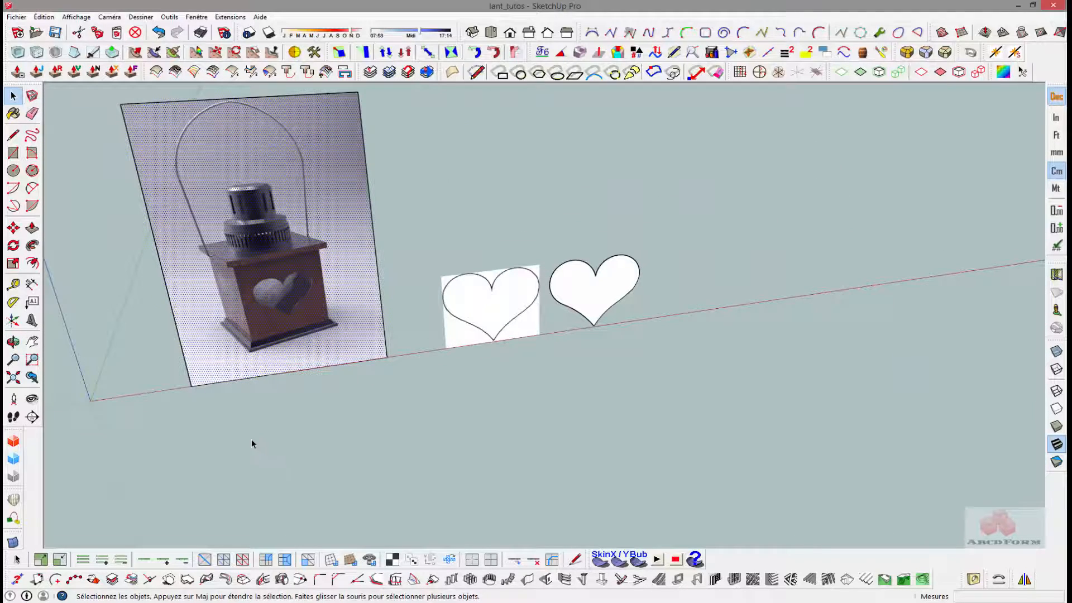
mouse_move(251, 444)
middle_down()
mouse_move(215, 437)
mouse_move(225, 431)
middle_up()
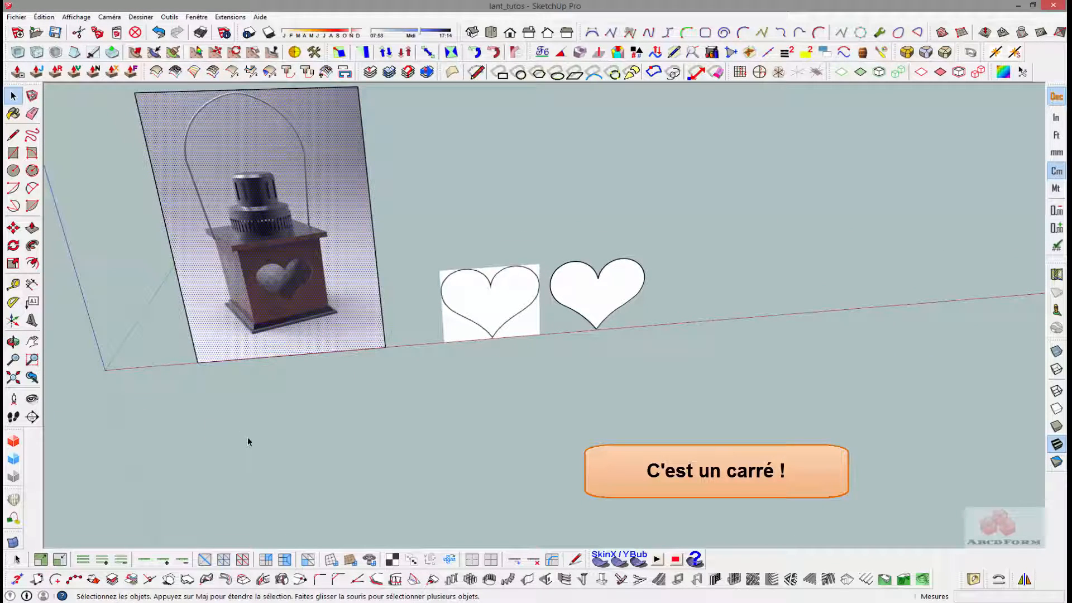
key(r)
click(250, 417)
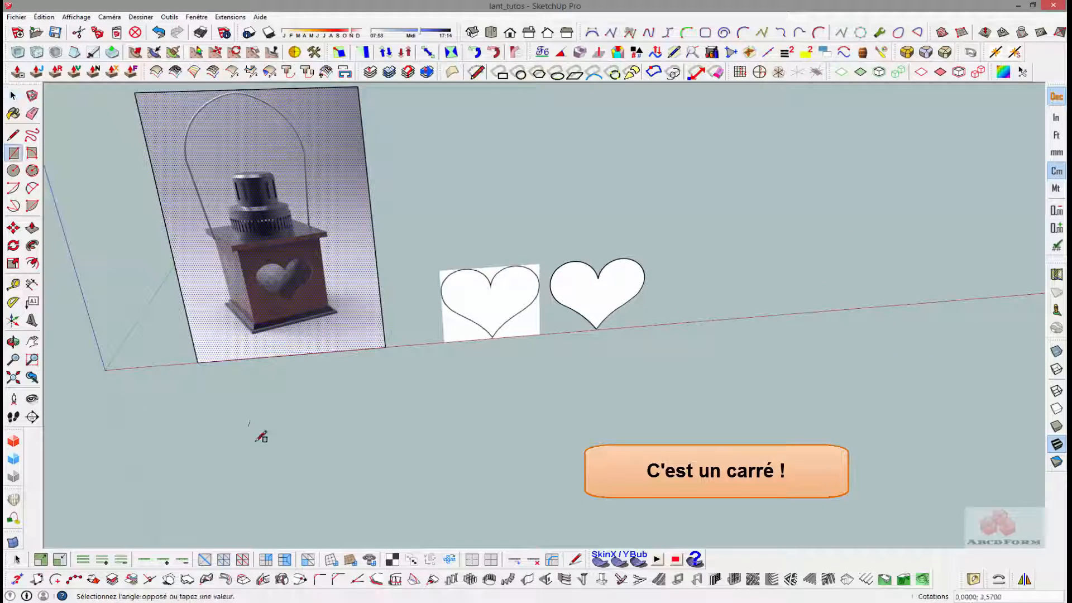
click(356, 465)
text(32)
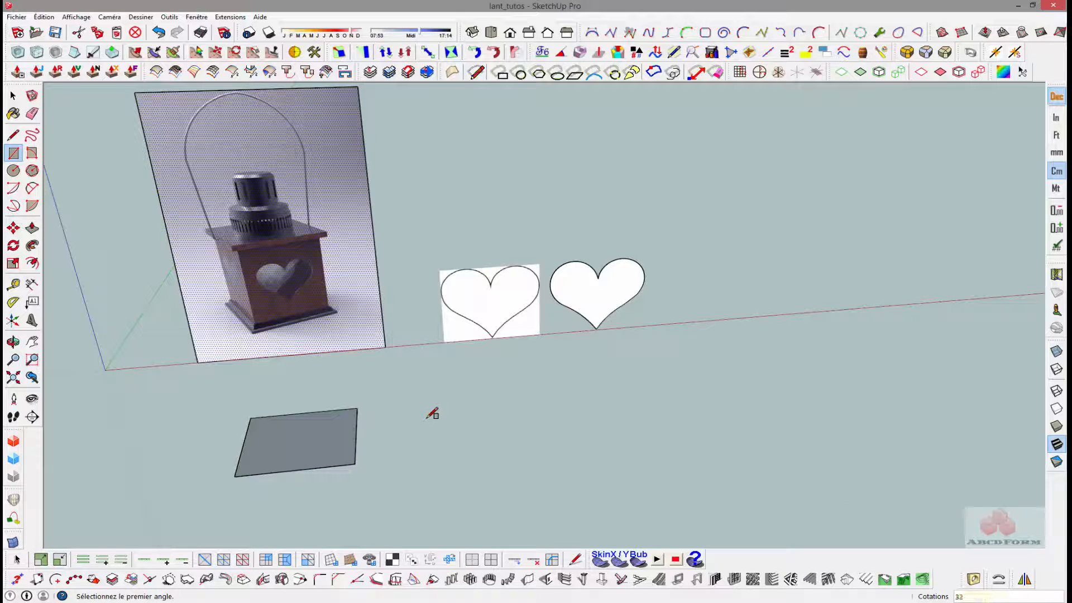
text(;32)
key(Return)
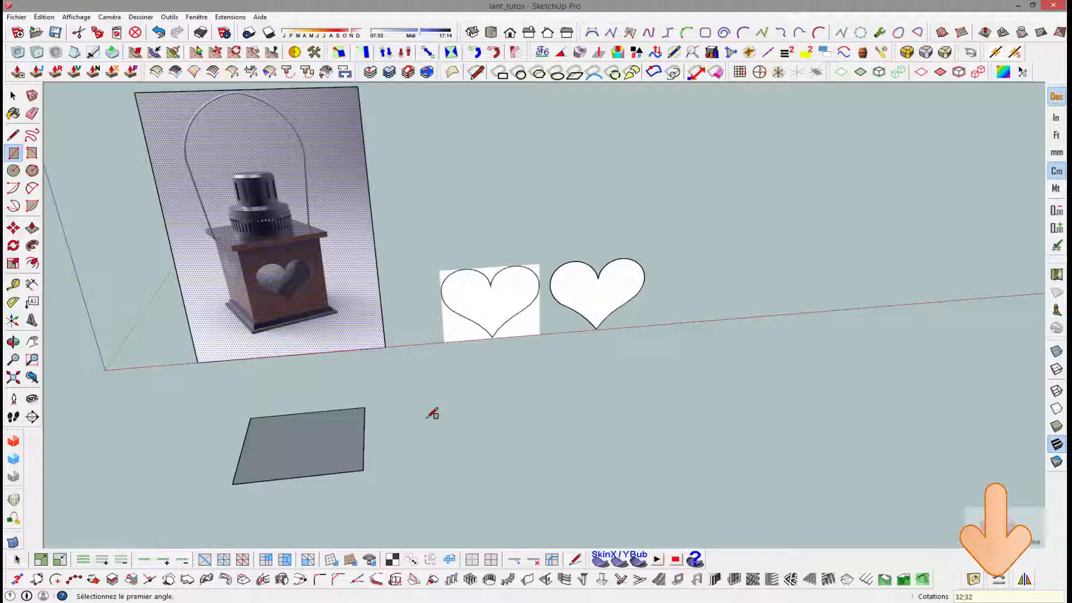
- Extrude the square upward 1 cm with Push/Pull to form the lantern's base slab
key(space)
click(318, 446)
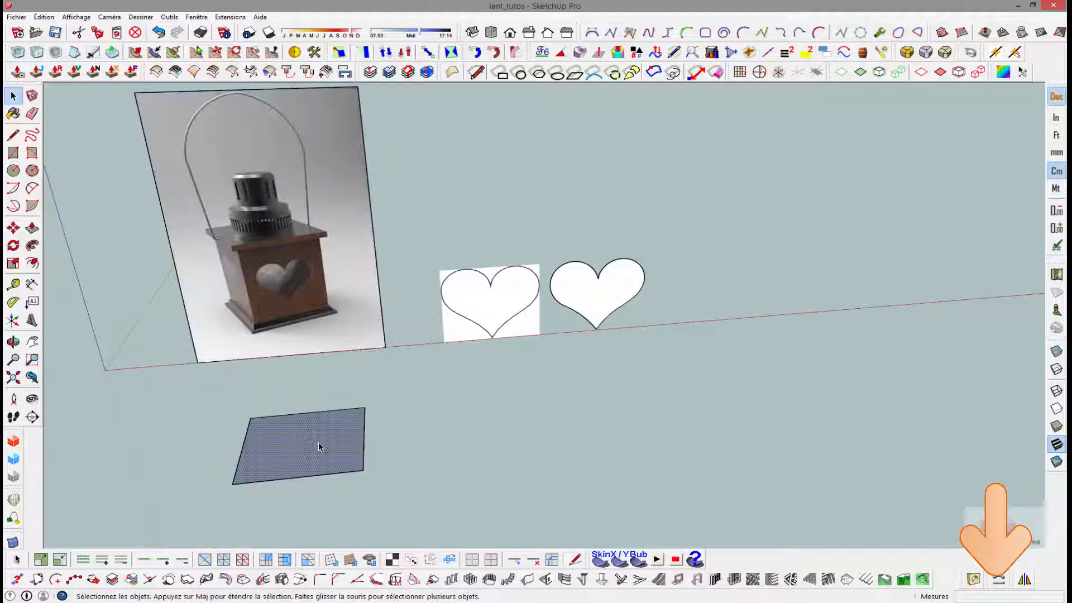
key(p)
click(317, 447)
click(314, 447)
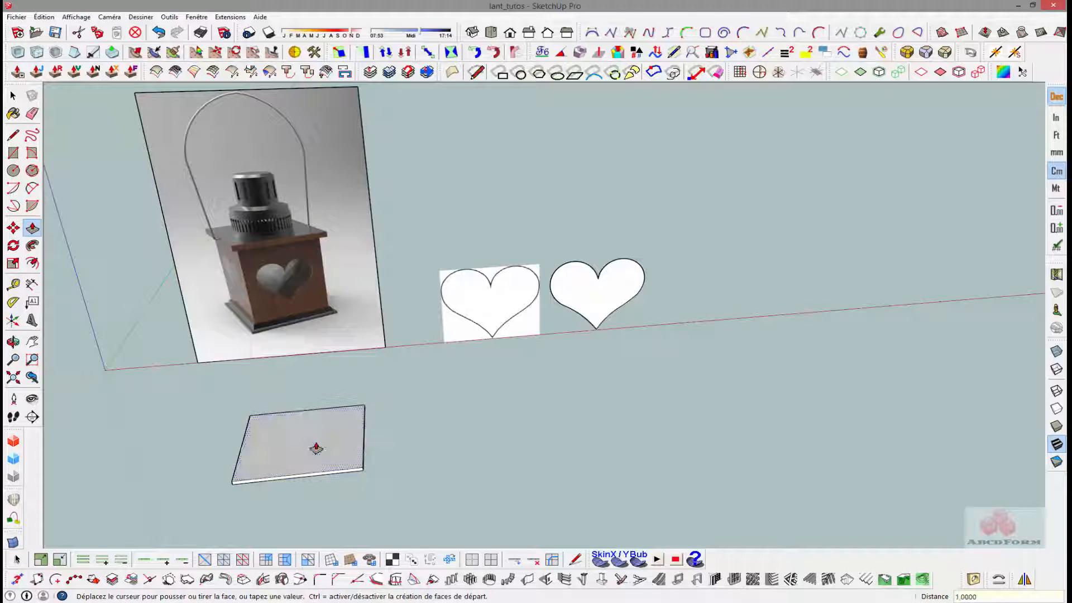
key(space)
- Offset the outline of the slab's upper face inward to leave a narrow border around it
key(f)
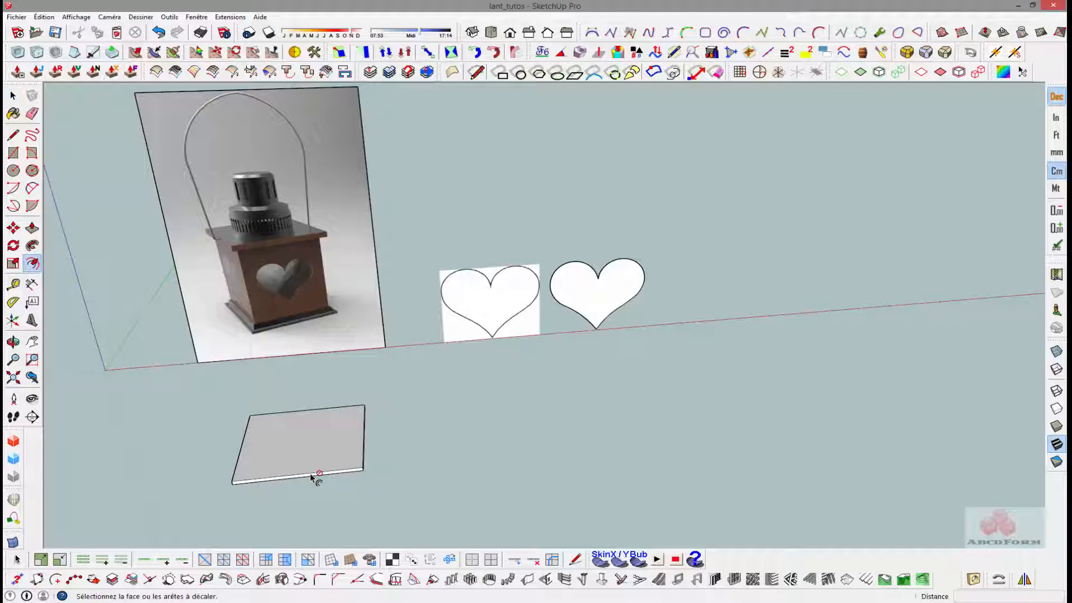
click(297, 476)
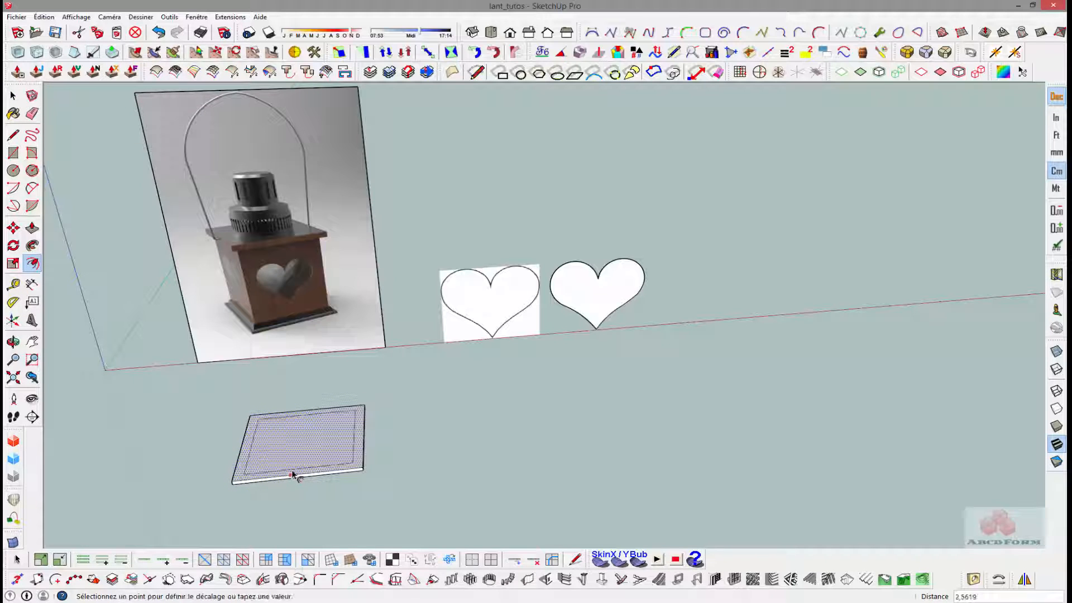
key(Return)
scroll(278, 474, up, 6)
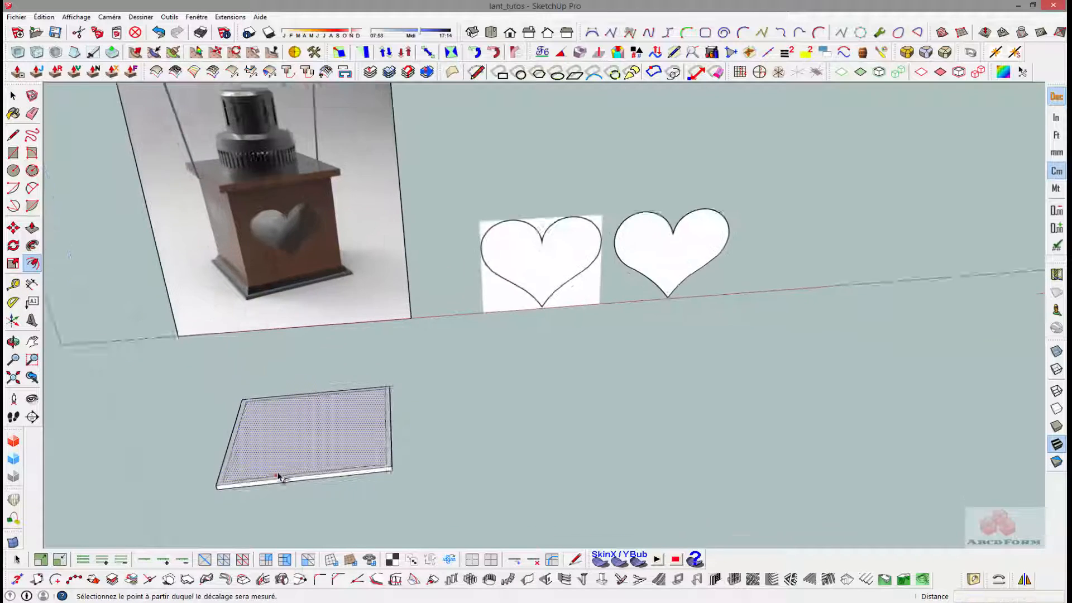
click(234, 235)
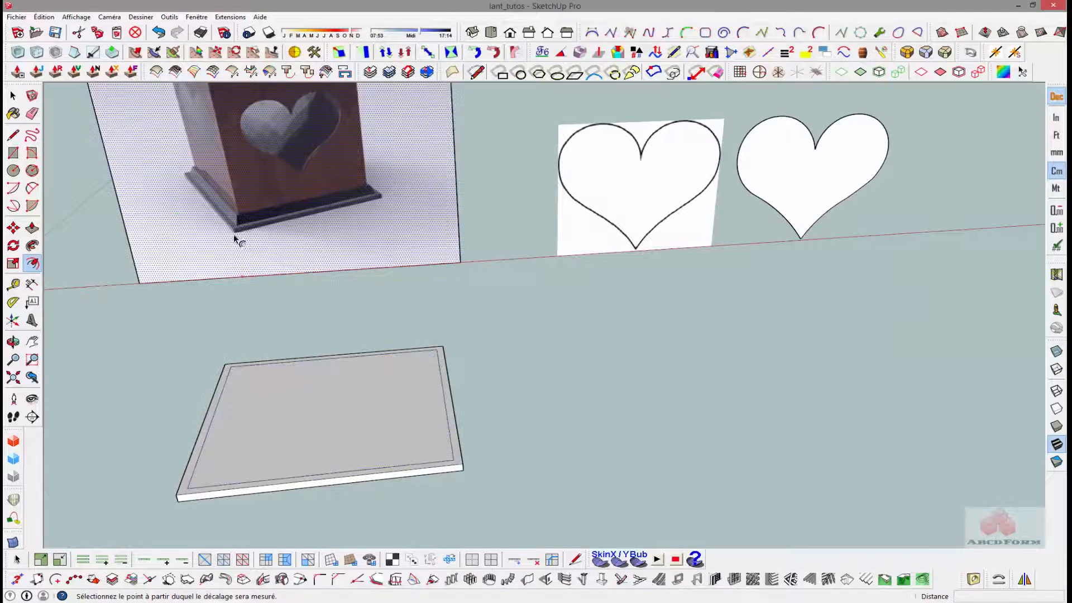
- Raise the inner face of the slab 2 cm with Push/Pull to form the second tier
key(p)
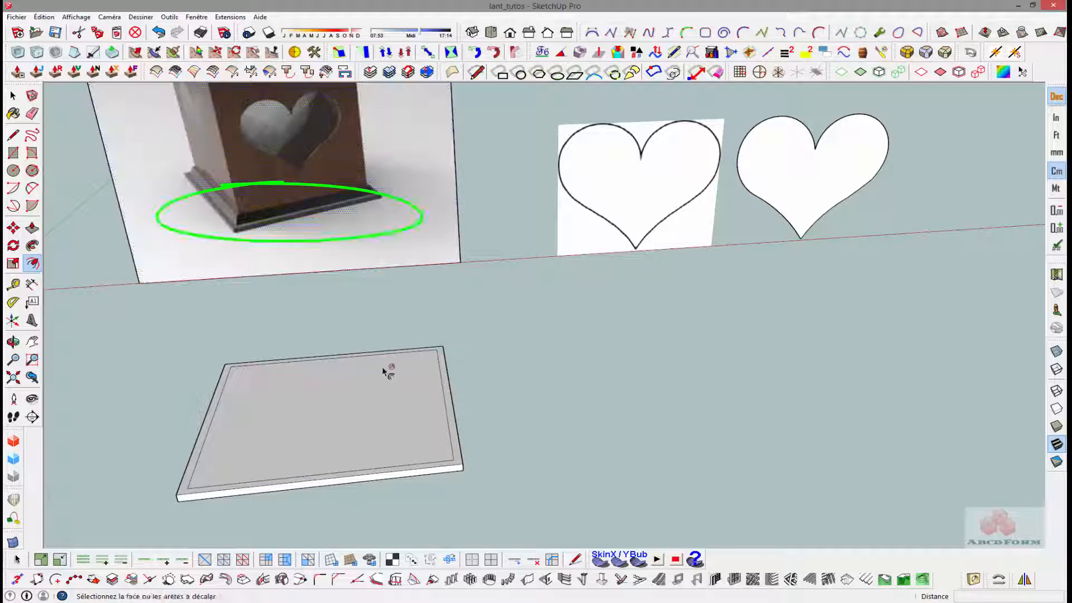
click(347, 467)
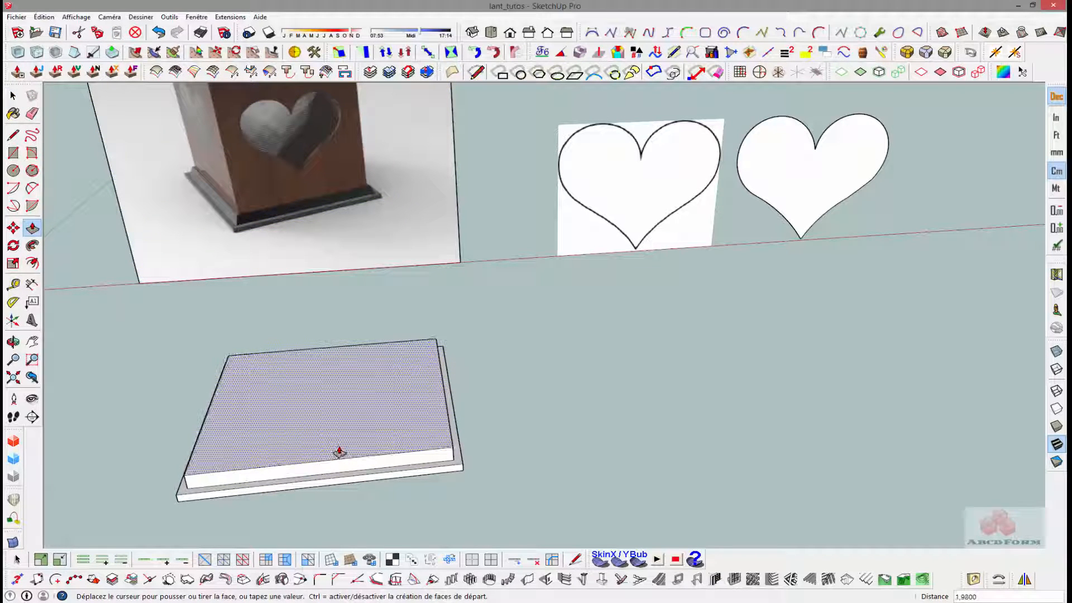
text(2)
key(Return)
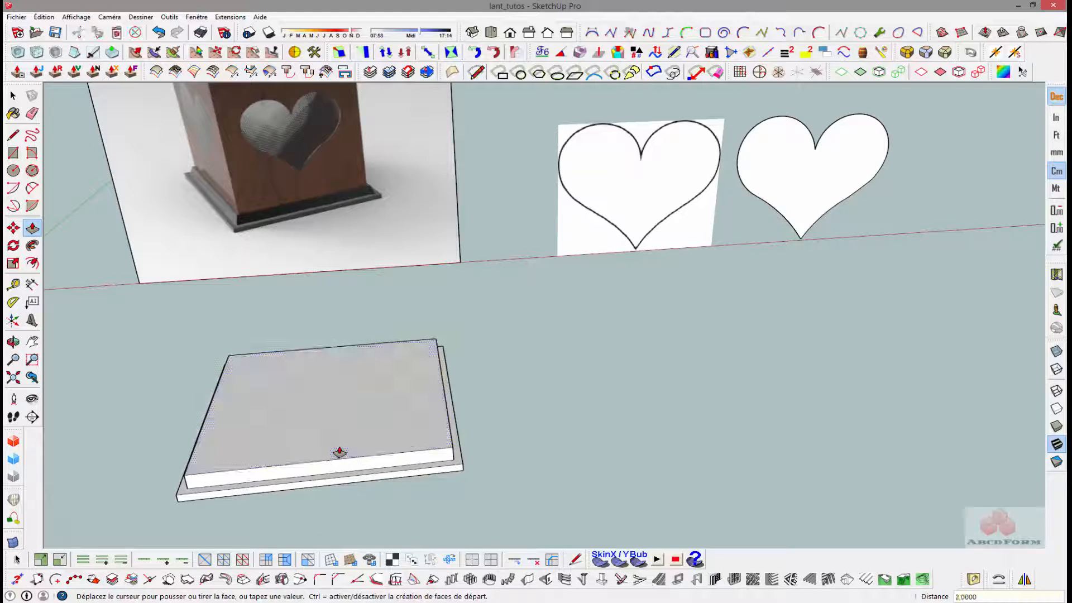
key(space)
- Offset the outline of the raised tier's upper face 1 cm inward
key(f)
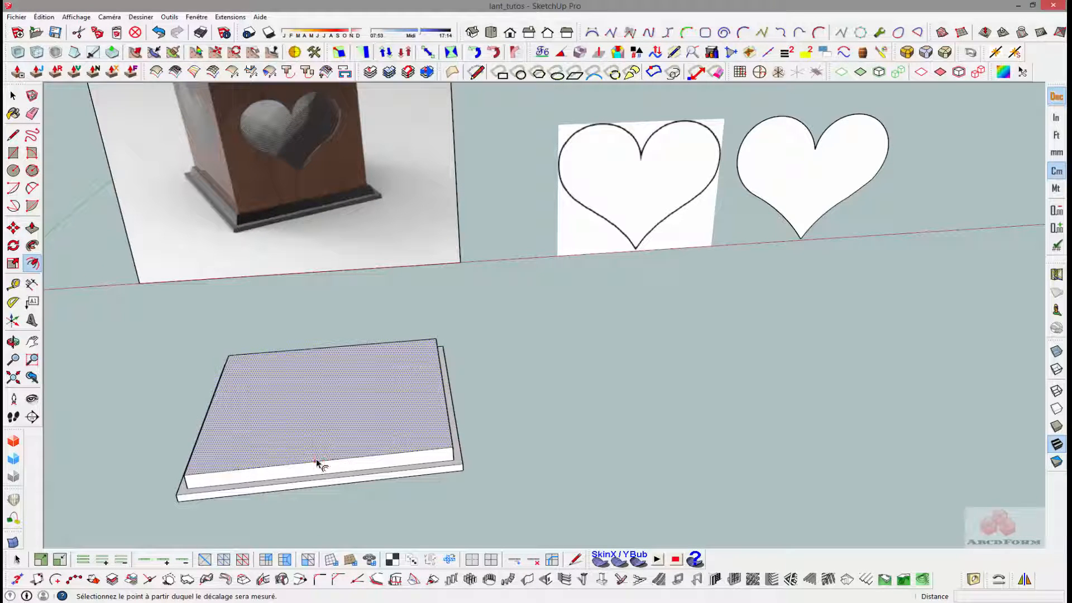
click(316, 461)
text(1)
key(Return)
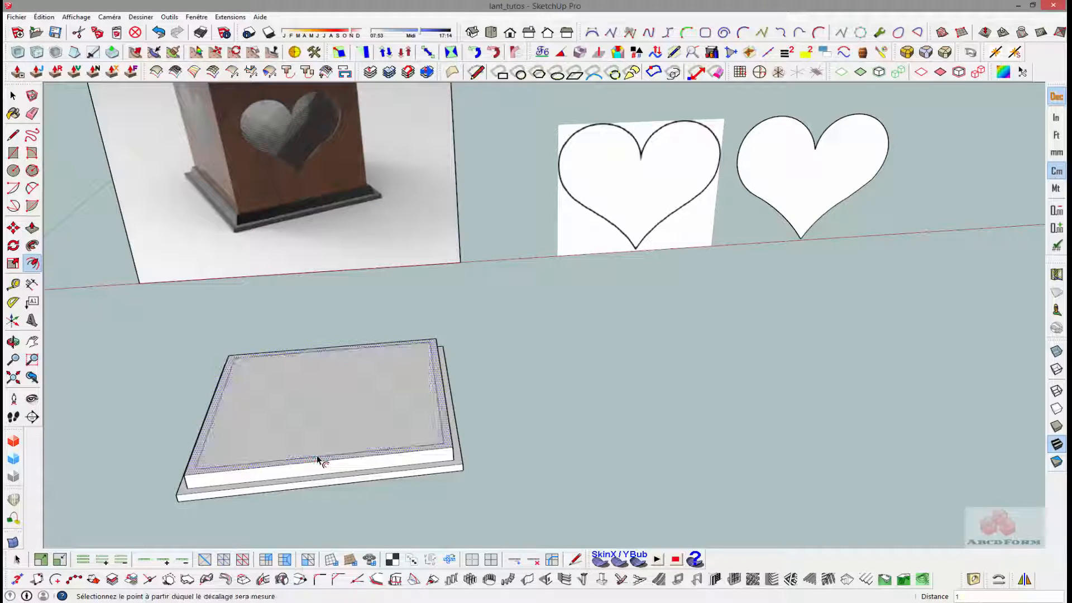
- Scale the raised tier's outer upper edges inward from opposite corners to meet the offset outline, giving the tier sloped sides
key(space)
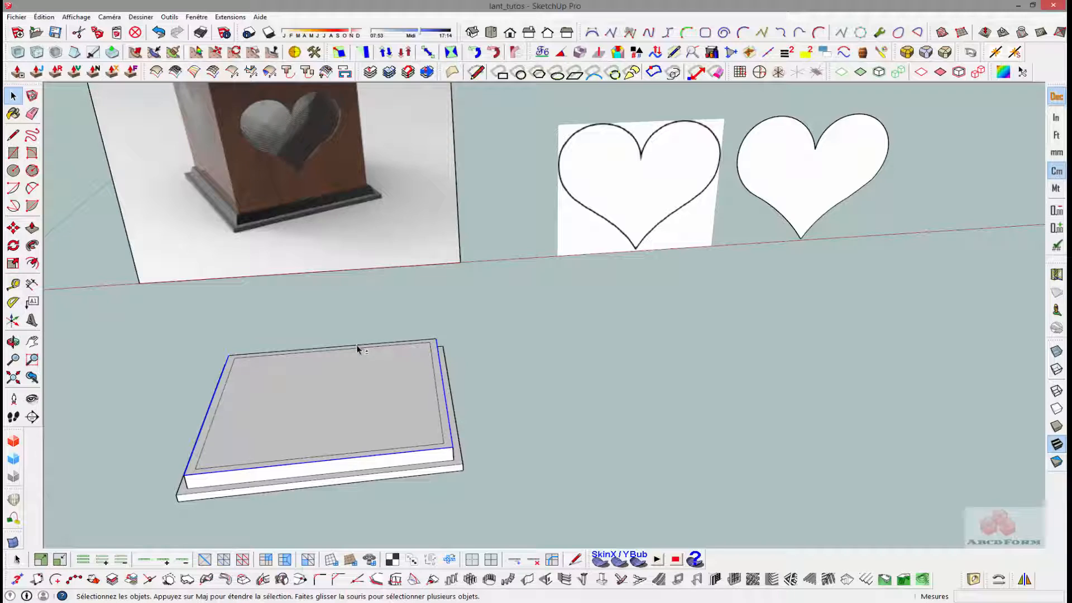
key(s)
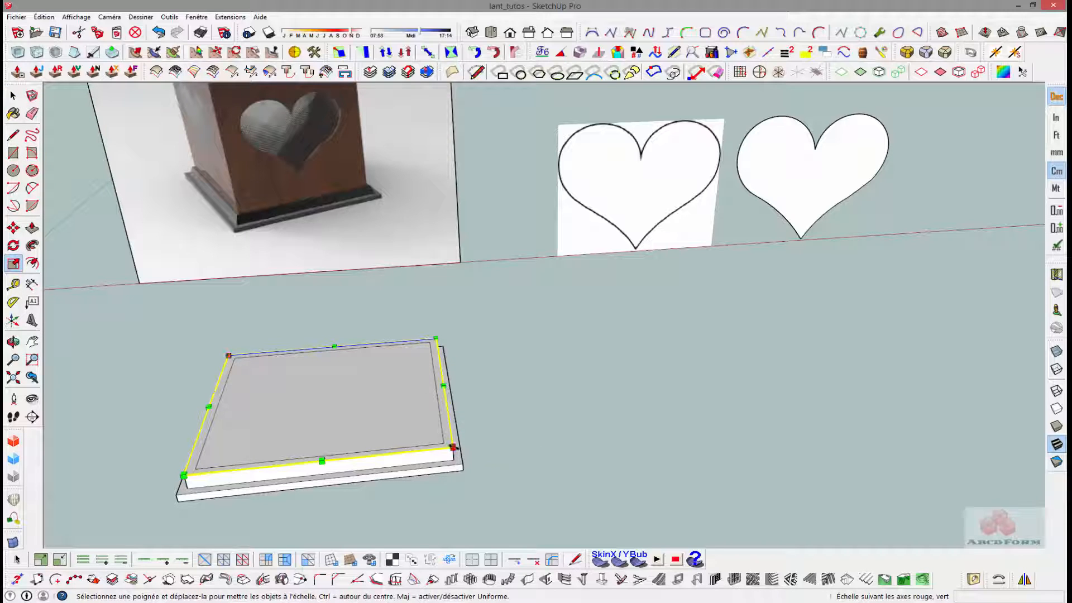
drag(452, 447, 443, 444)
scroll(389, 443, up, 5)
middle_drag(391, 449, 449, 459)
scroll(458, 455, down, 4)
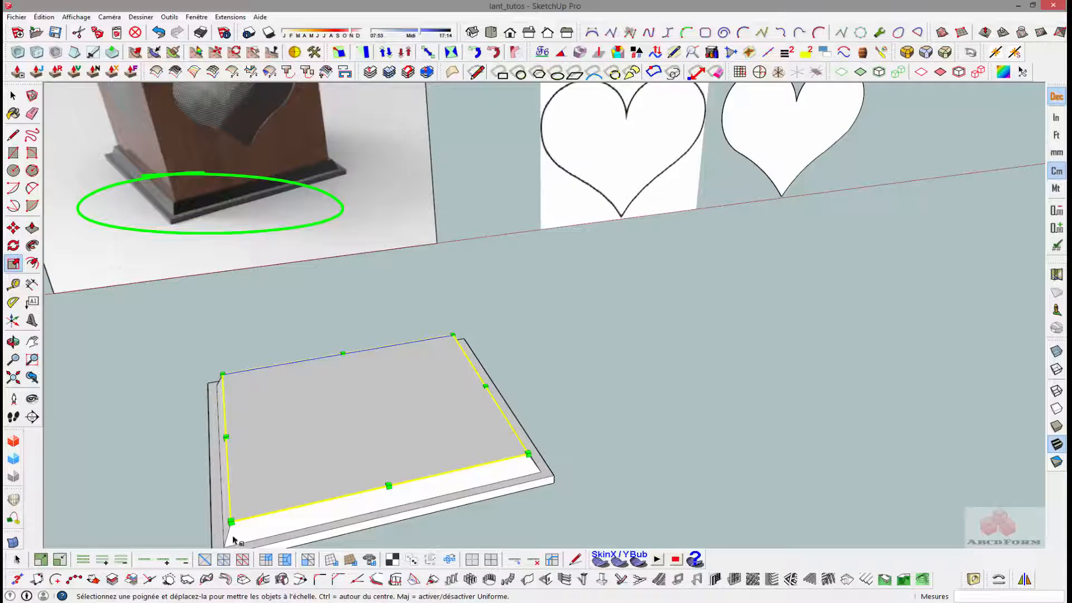
key(space)
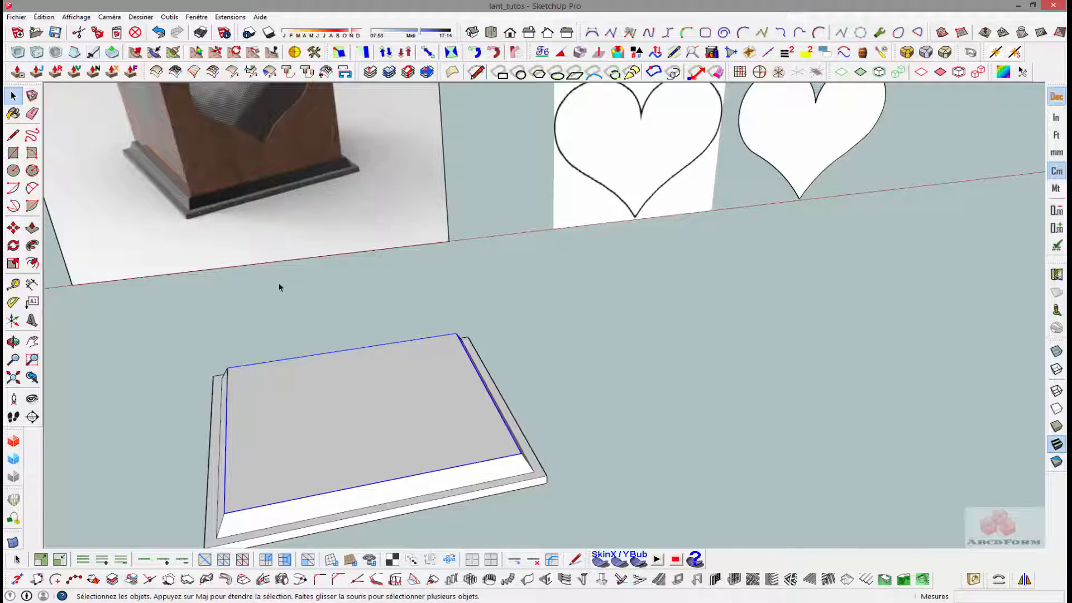
- Offset the outline of the tapered tier's upper face 0.4 cm inward
key(f)
click(388, 482)
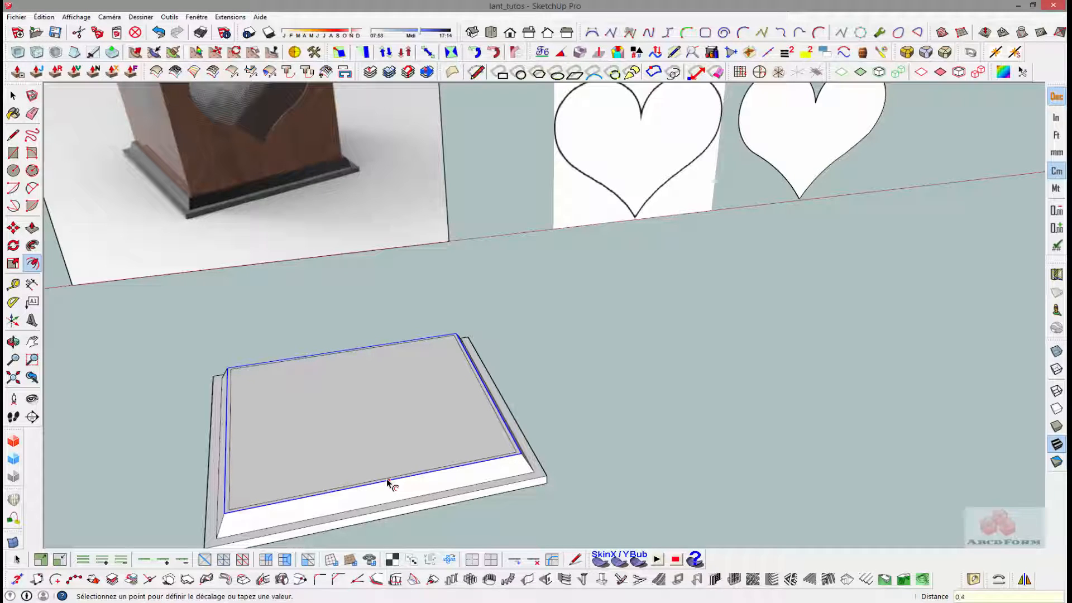
click(387, 478)
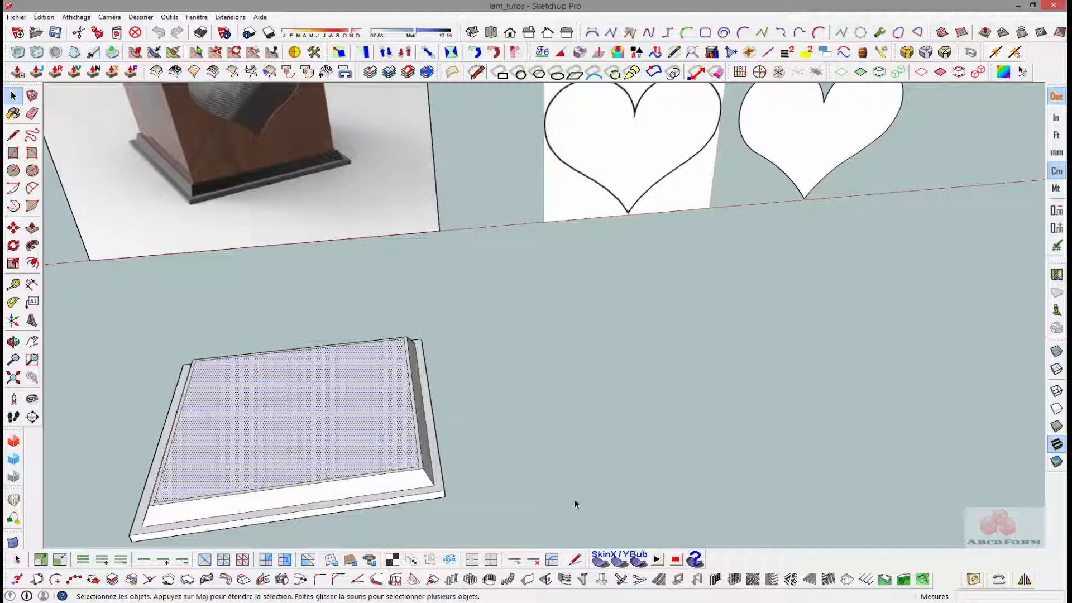
- Group the entire lantern base geometry and open the group for editing
drag(132, 466, 128, 369)
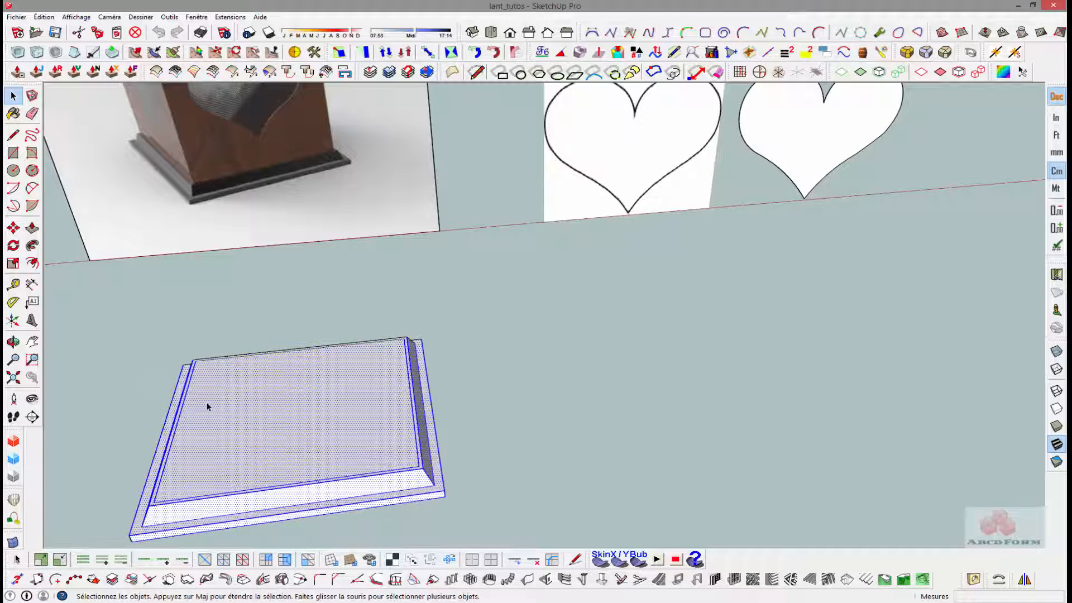
middle_drag(203, 407, 302, 378)
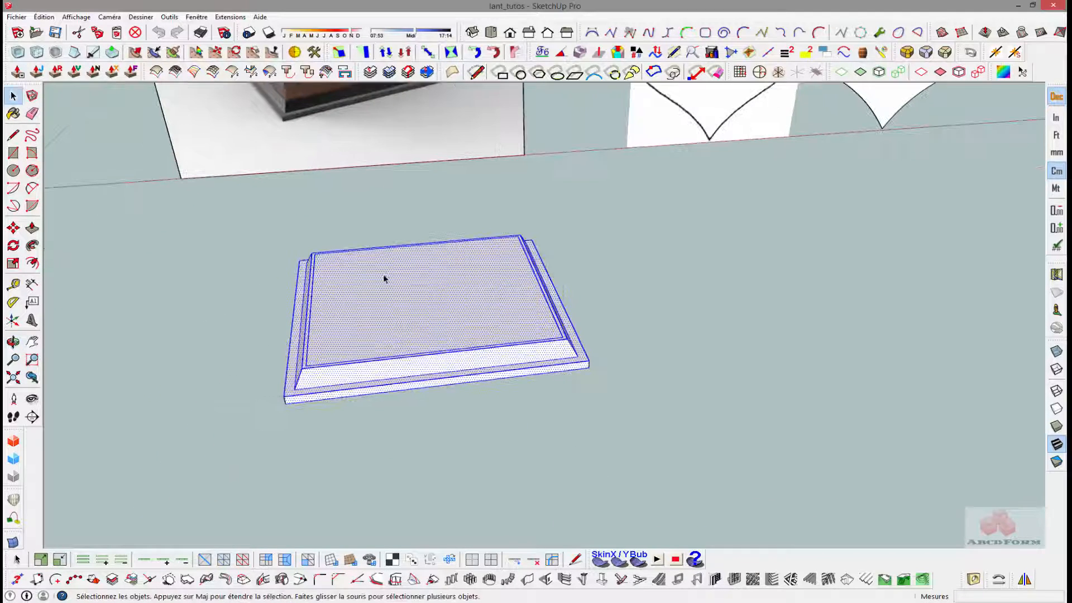
right_click(391, 314)
click(476, 378)
double_click(476, 303)
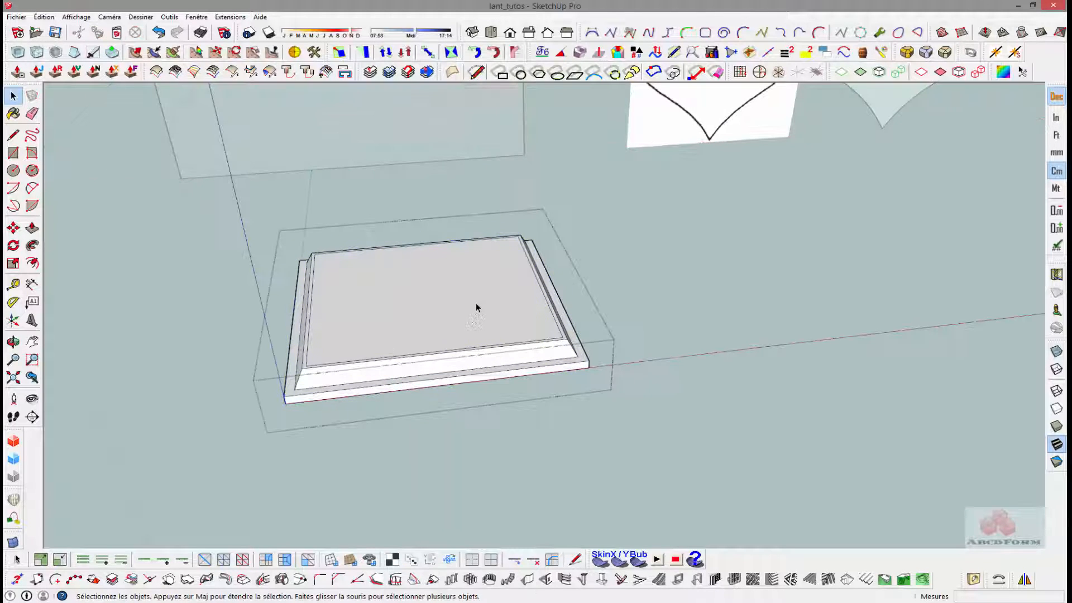
- Cut the inner top face out of the base group and paste it in place outside the group
click(471, 300)
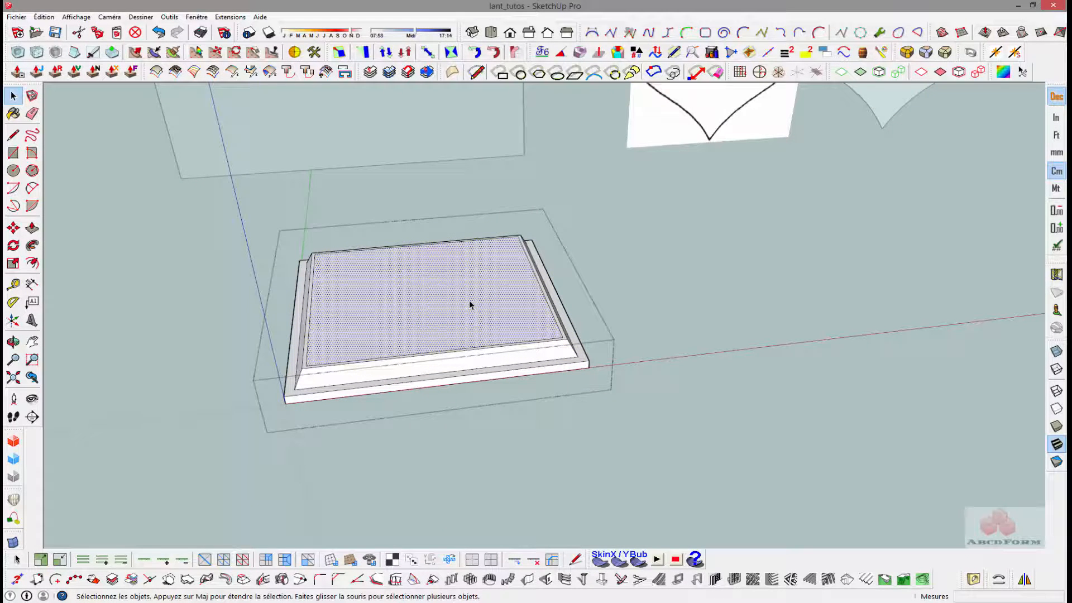
key(ctrl+x)
click(648, 300)
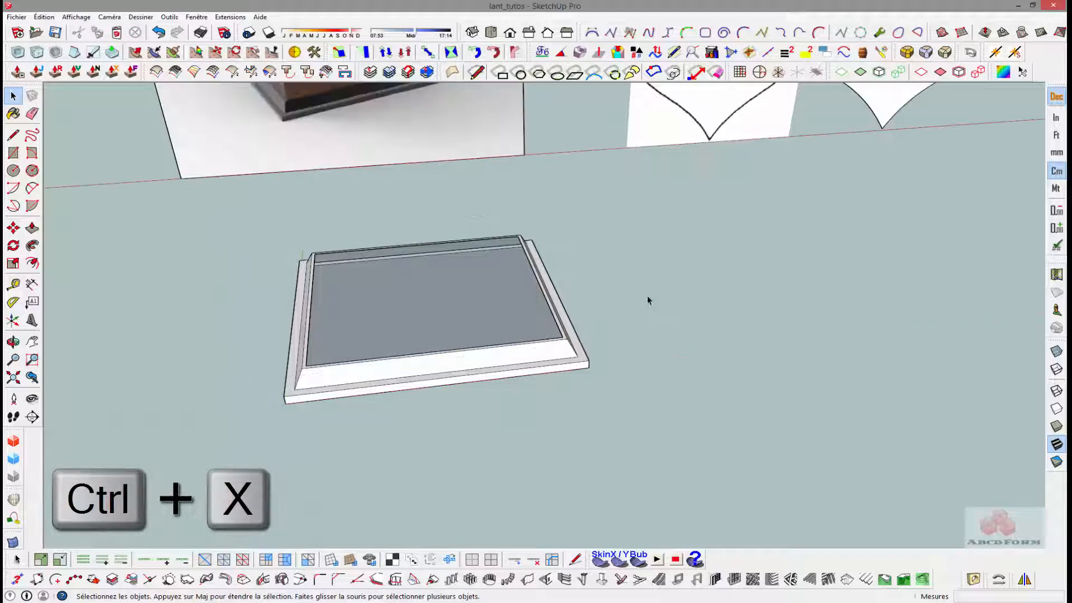
click(44, 16)
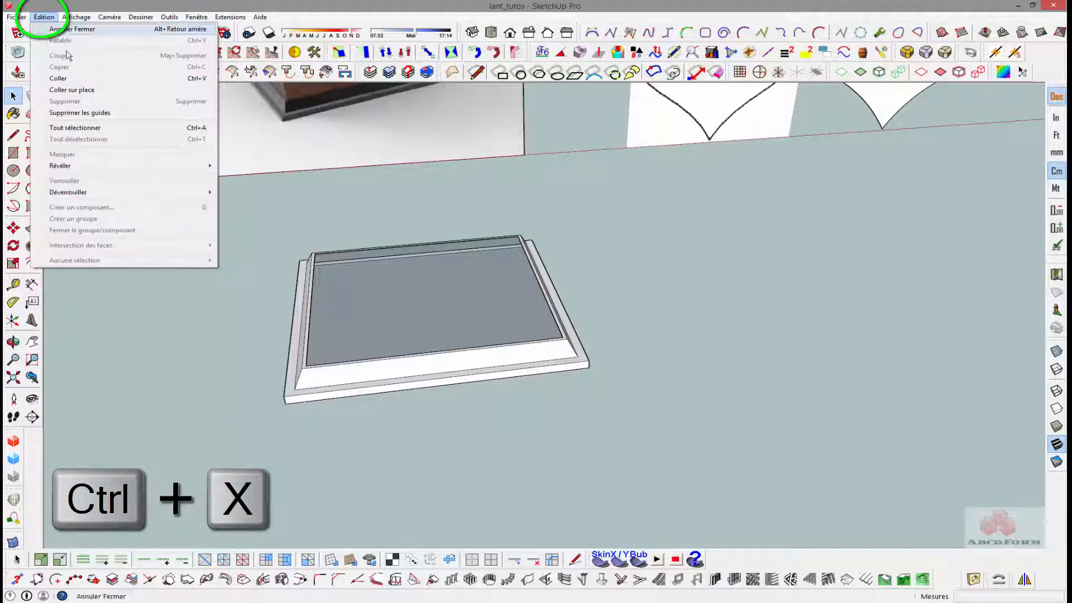
click(84, 91)
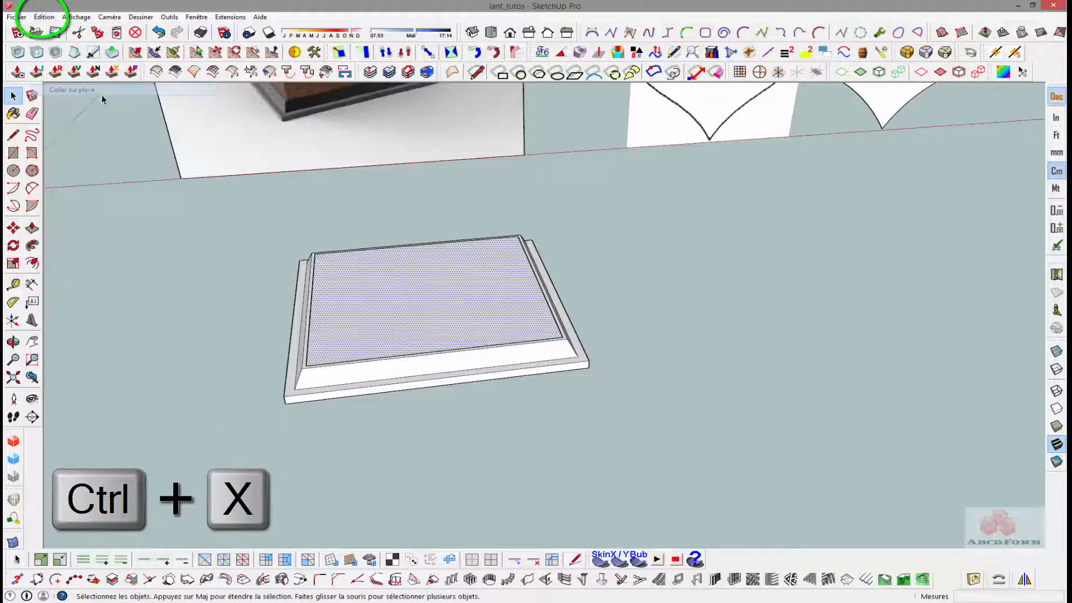
- Extrude the pasted face 30 cm upward to form the lantern's box body
key(p)
click(371, 285)
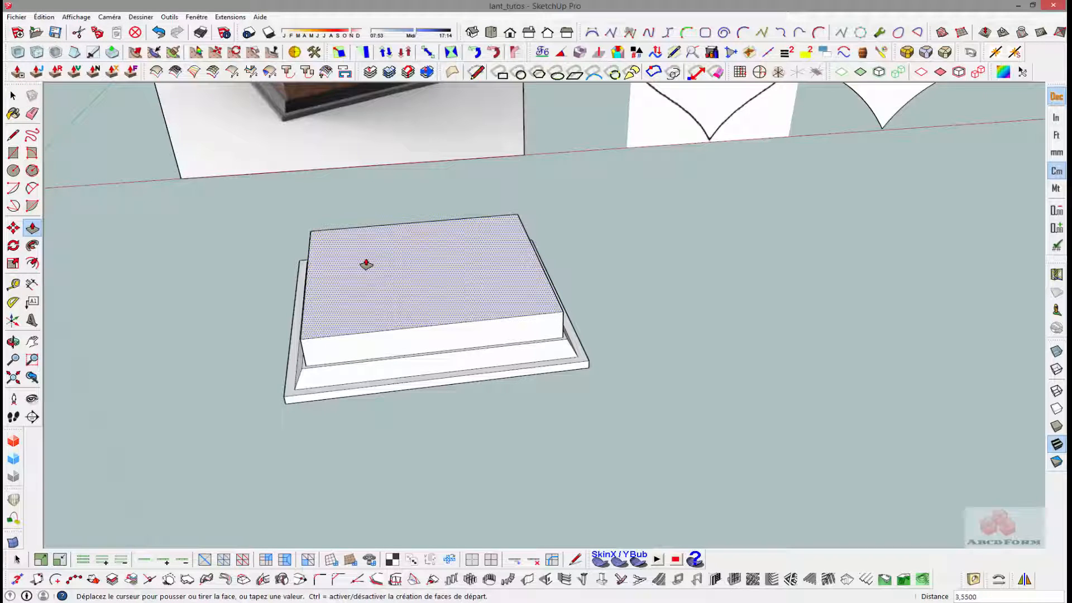
key(Return)
scroll(379, 263, down, 6)
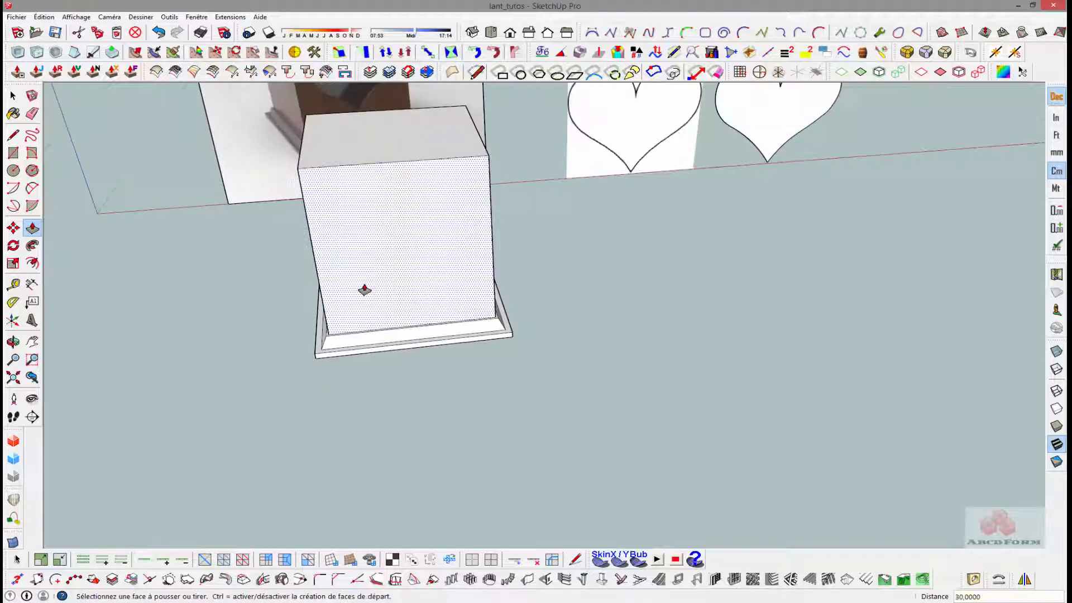
- Extrude the box's upper face another 2 cm as a new starting face, keeping the dividing edges
middle_drag(266, 330, 215, 317)
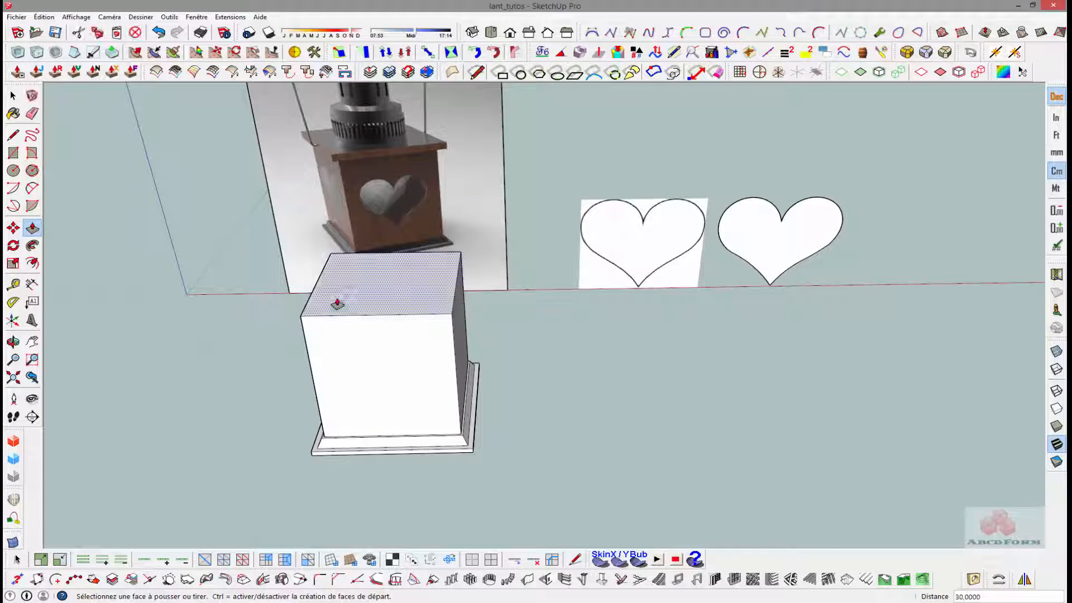
key(ctrl)
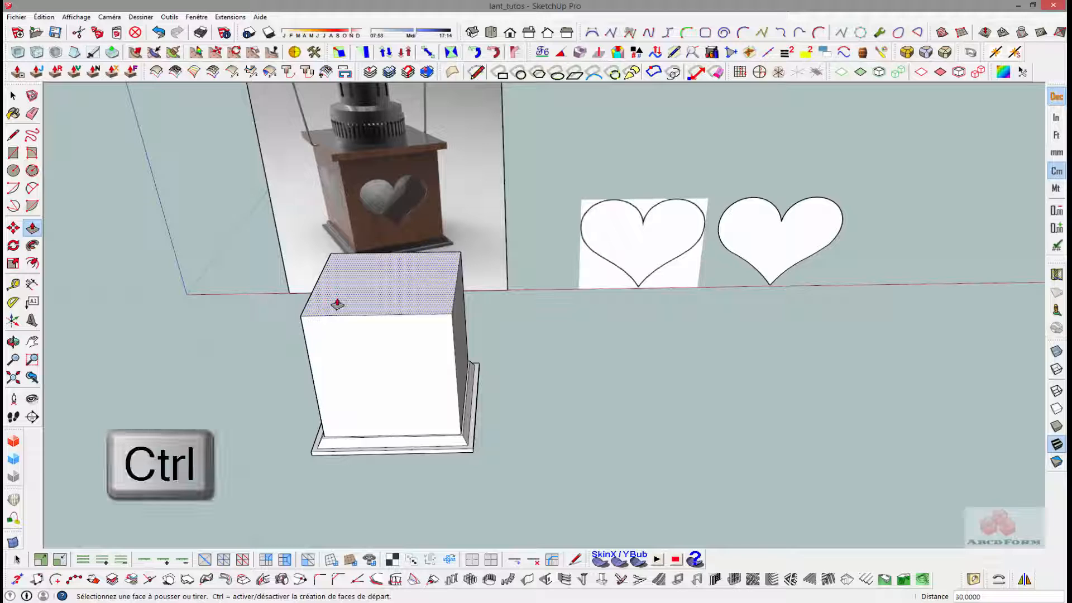
click(337, 304)
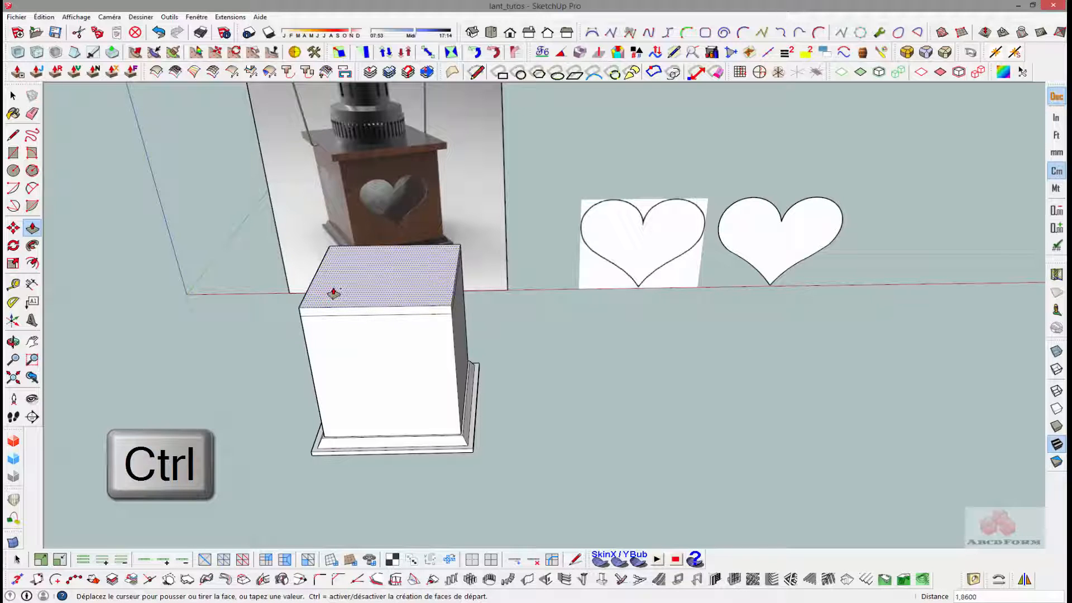
click(334, 293)
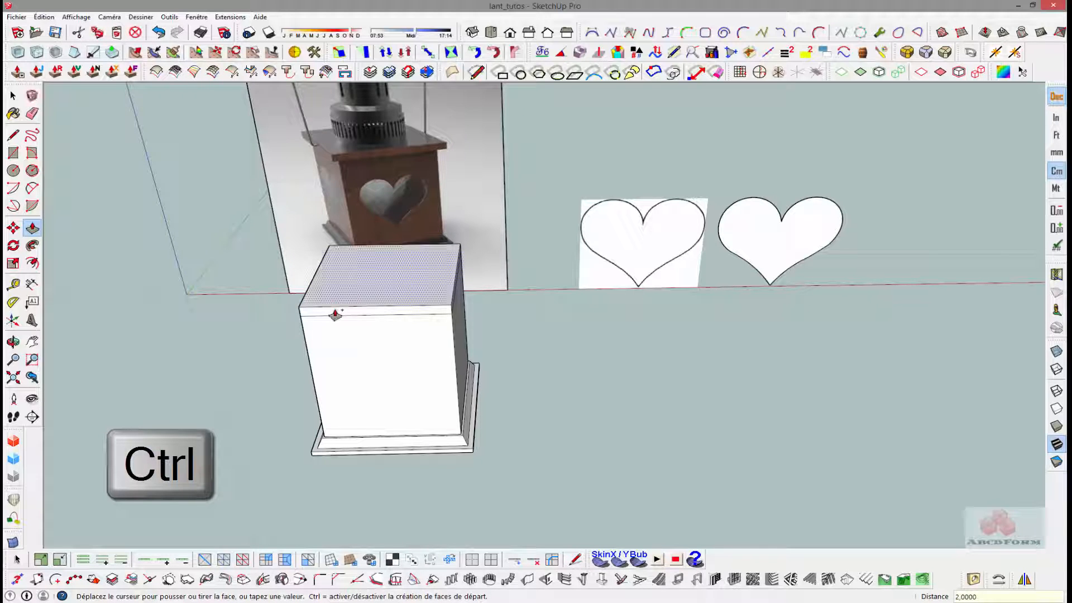
- Extrude each of the four sides of the box's upper band 2 cm outward to form an overhanging rim
click(335, 311)
key(Return)
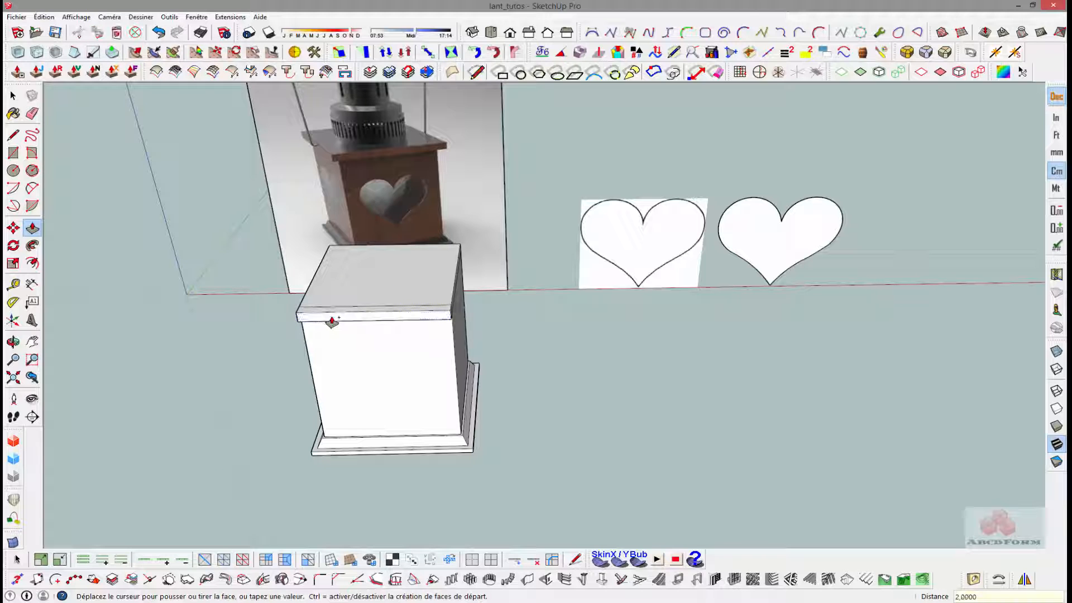
middle_drag(407, 313, 196, 330)
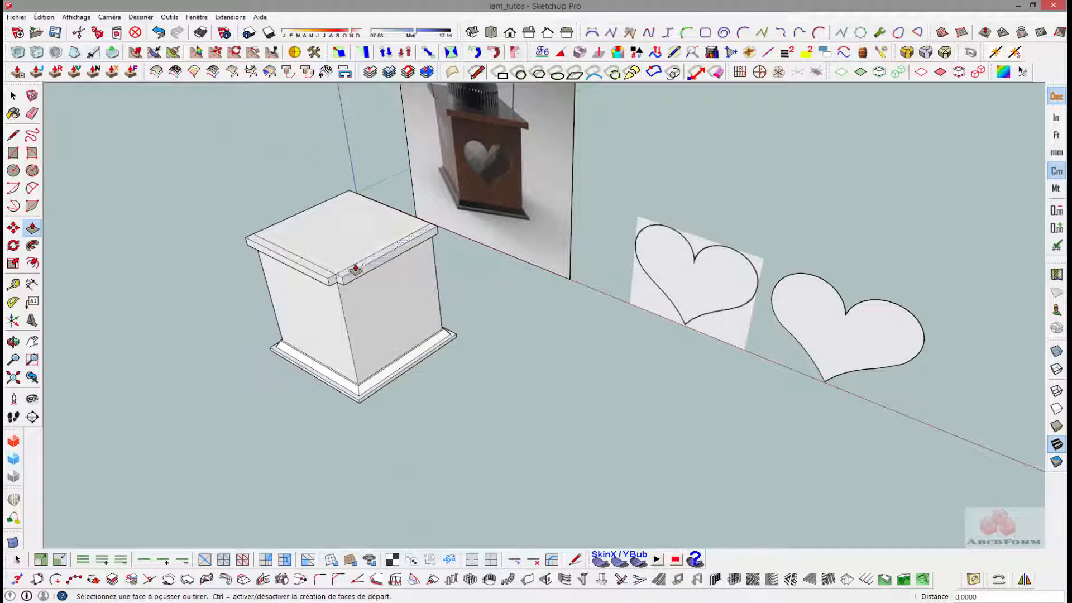
middle_drag(433, 234, 419, 319)
click(422, 318)
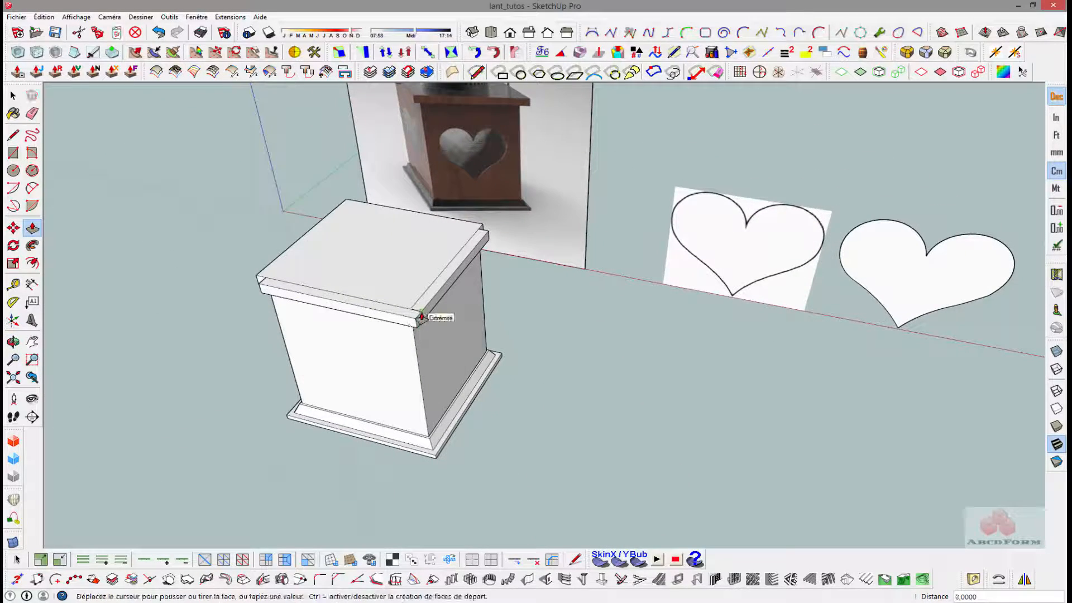
text(2)
key(Return)
middle_drag(490, 256, 306, 210)
middle_drag(608, 222, 398, 392)
double_click(366, 374)
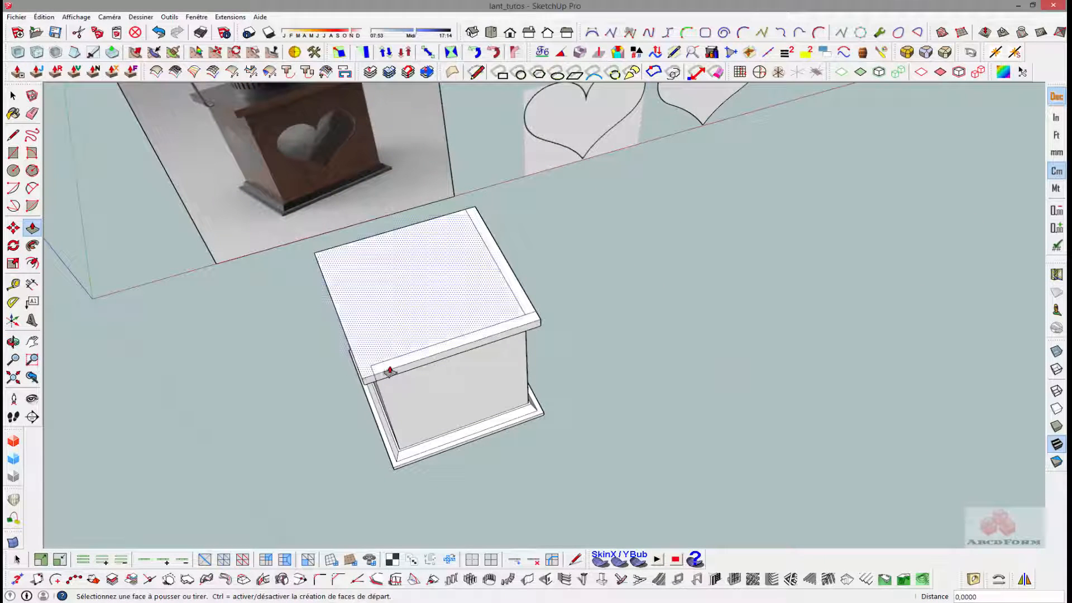
- Erase the leftover inner edges on the upper face of the overhanging rim
click(590, 328)
key(e)
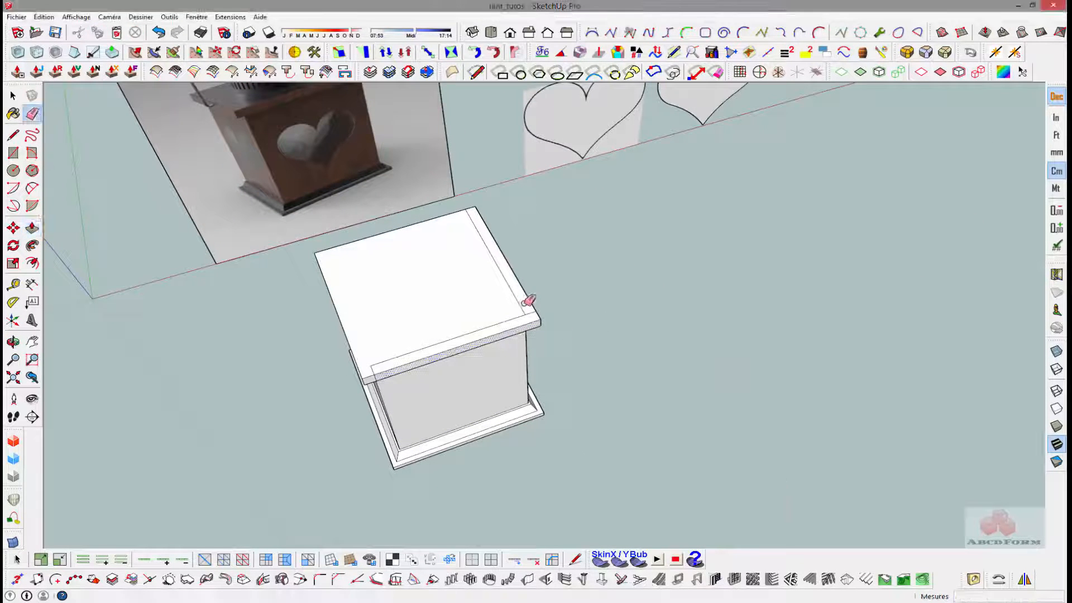
click(377, 363)
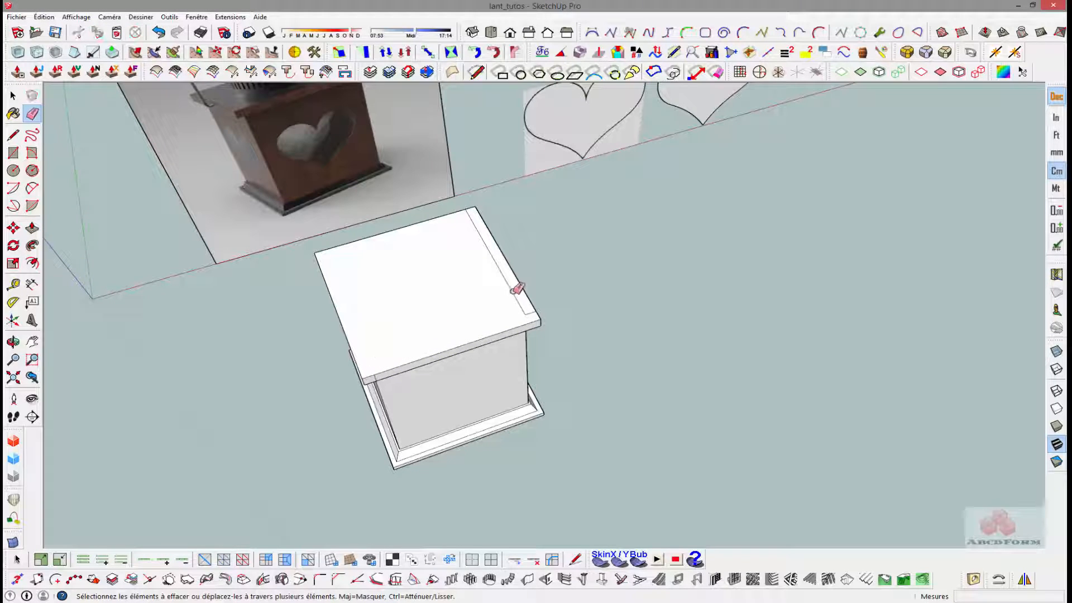
drag(513, 287, 531, 290)
- Offset the outline of the box's upper face inward to define the opening
middle_drag(530, 290, 371, 303)
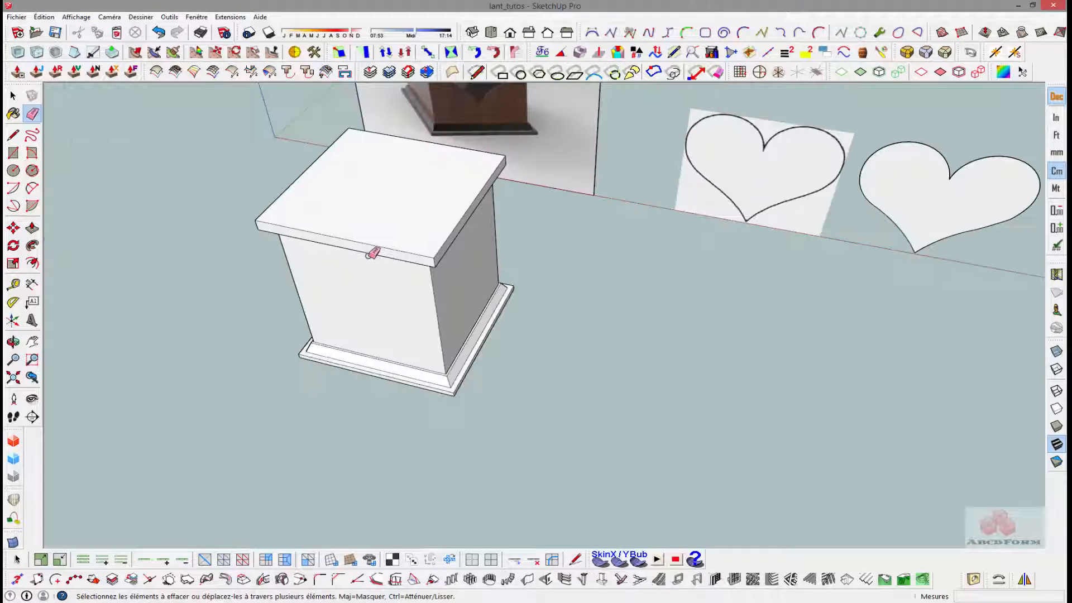
key(f)
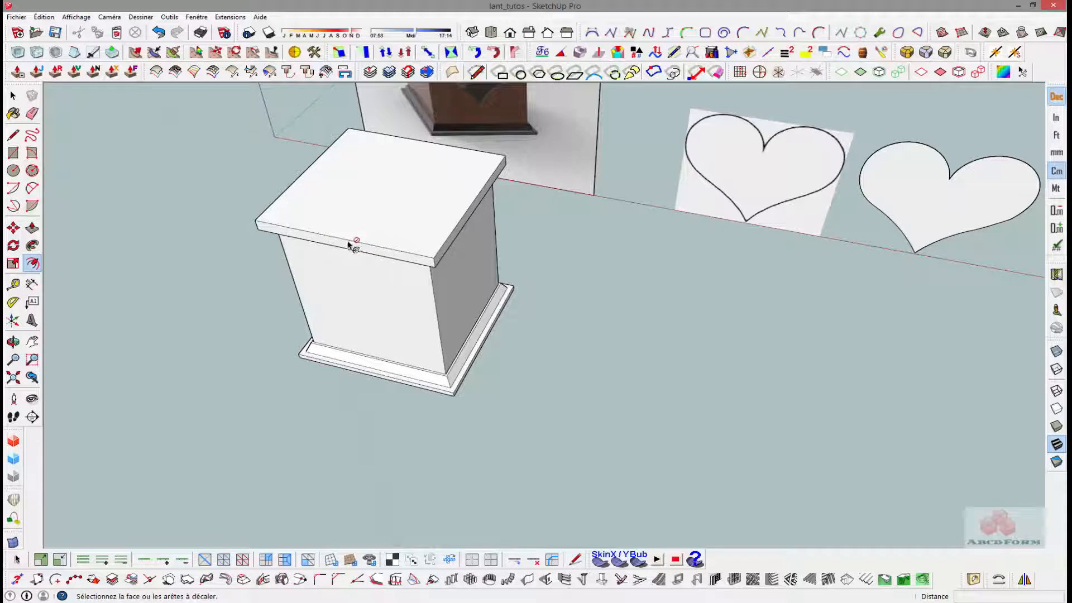
click(354, 239)
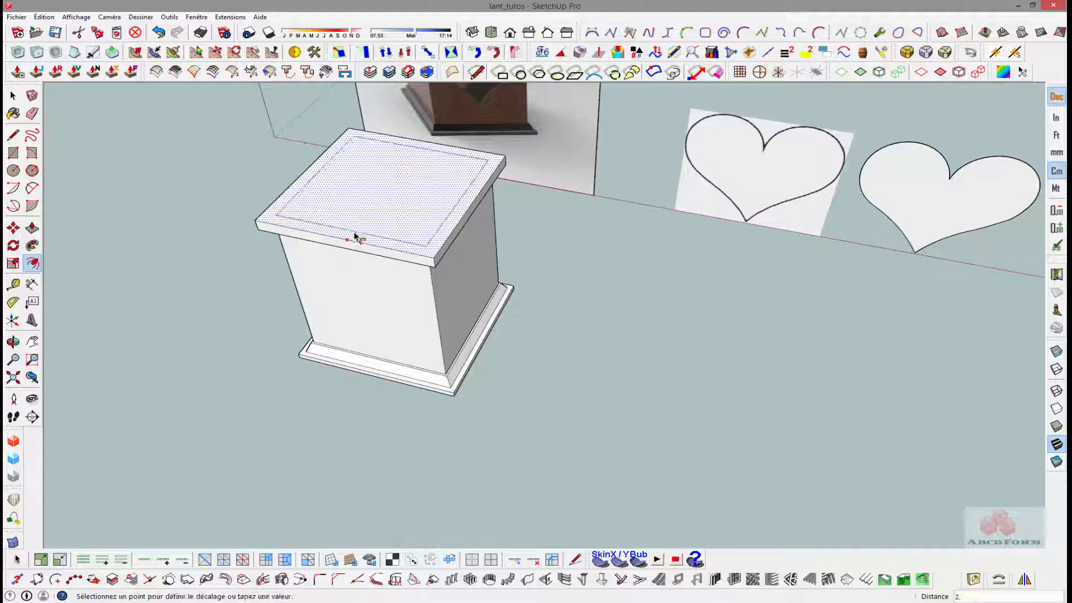
click(354, 234)
- Push the inner upper face down by 2 cm to open the box
key(p)
click(380, 221)
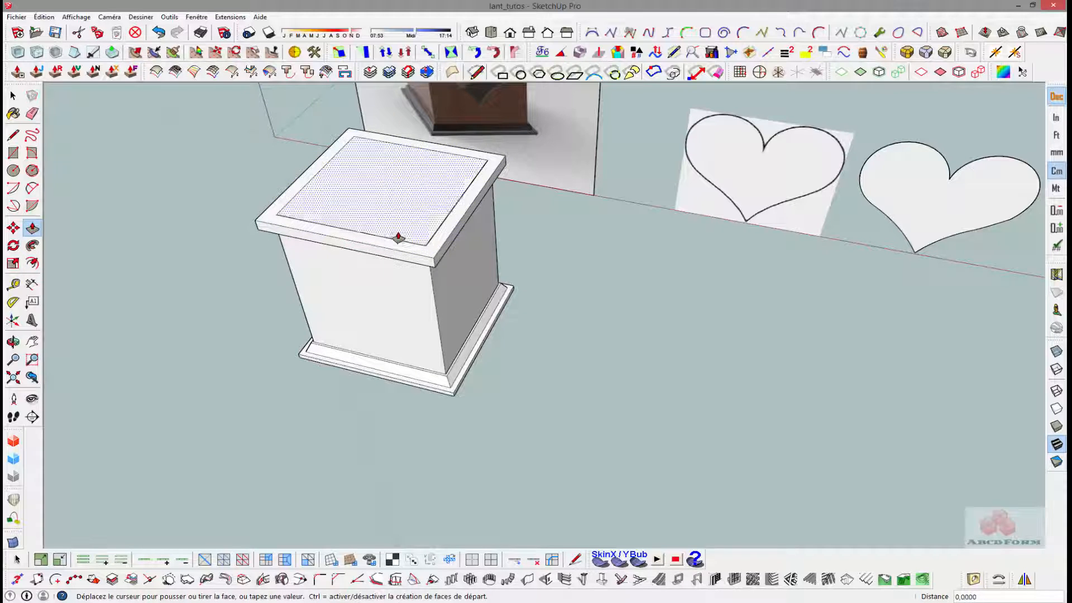
text(-2)
key(Return)
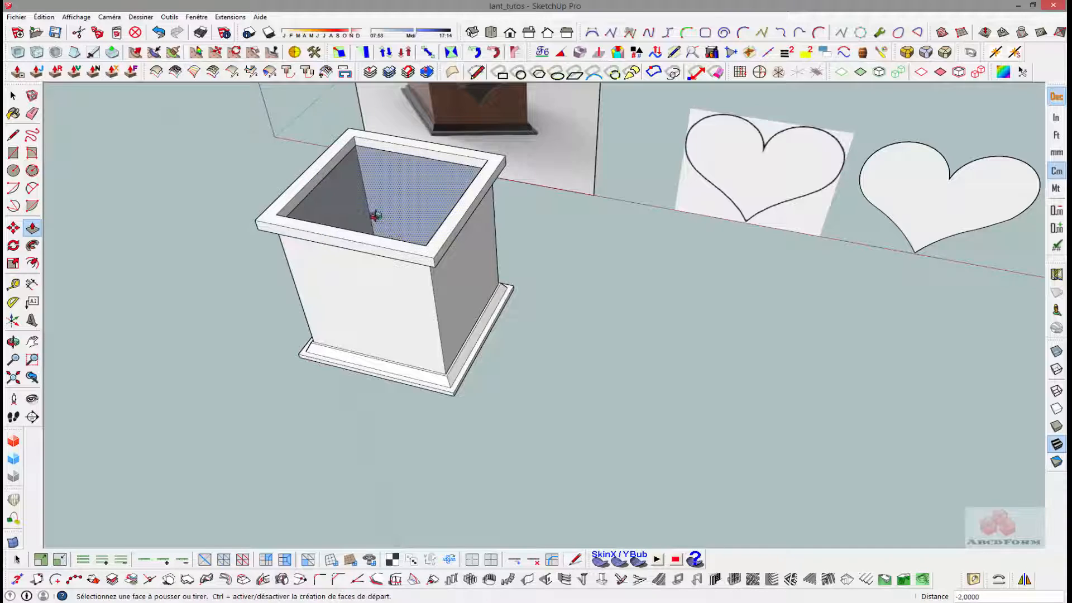
- Offset the outer outline of the rim's upper face slightly inward to create a thin border
middle_drag(376, 215, 362, 266)
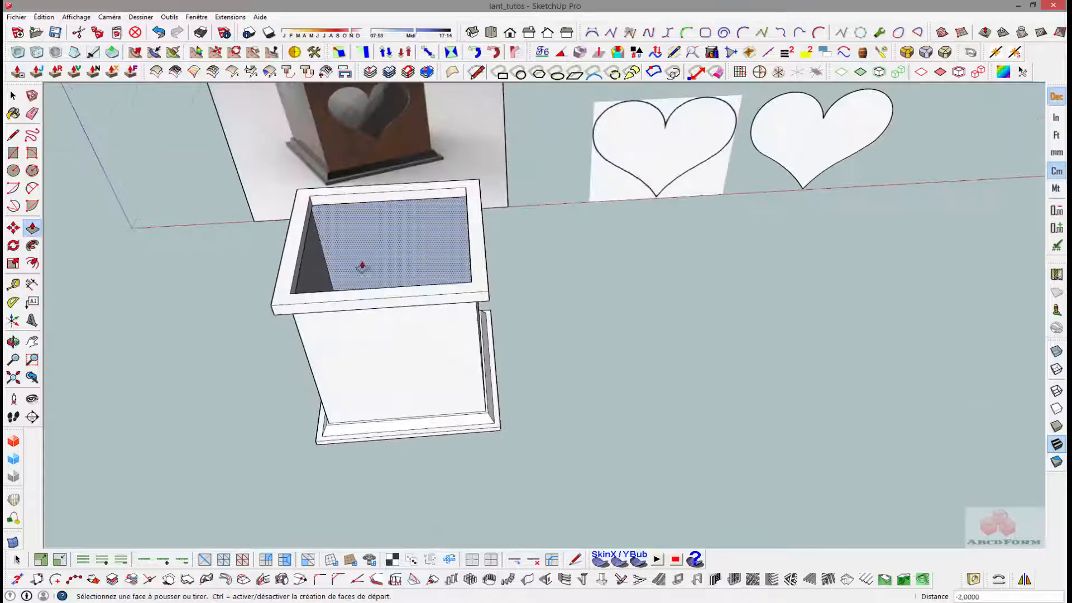
scroll(362, 266, up, 4)
middle_drag(312, 326, 279, 277)
key(f)
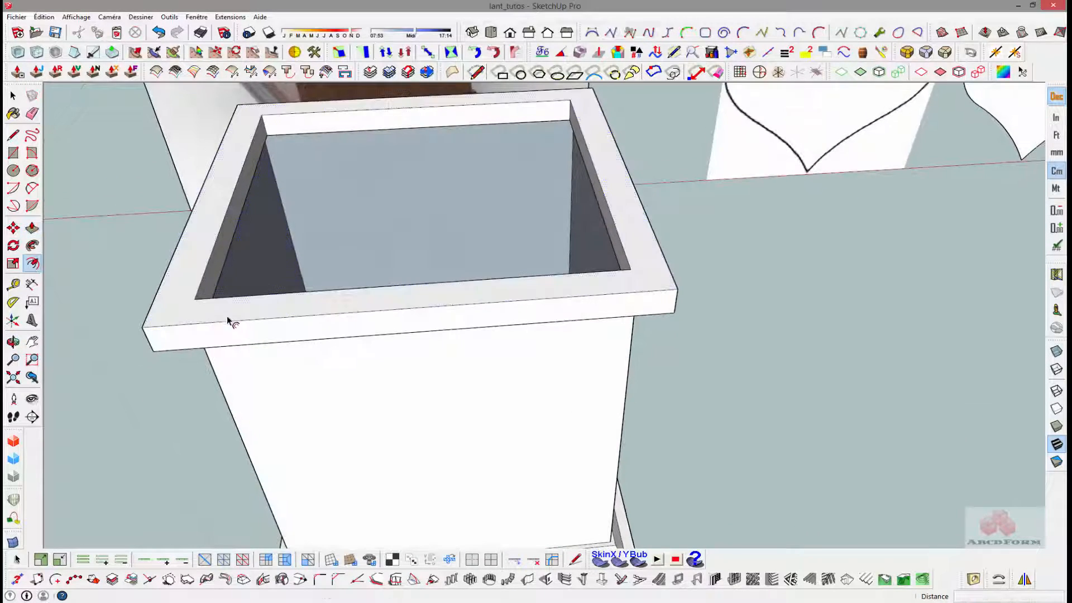
click(231, 319)
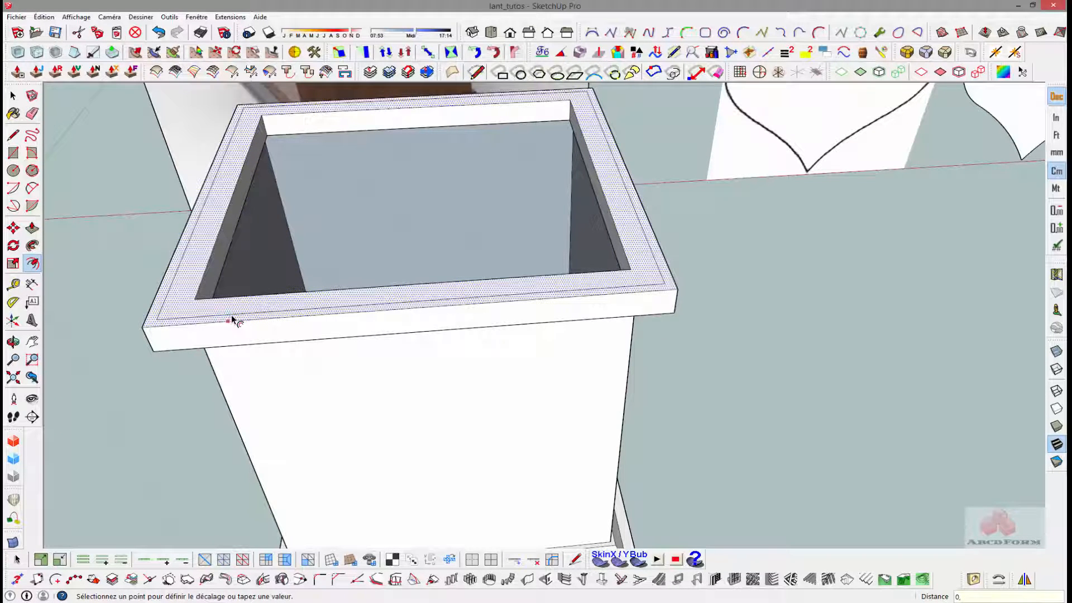
key(Return)
- Extrude the thin outer border of the rim 0.3 cm upward as a raised lip
key(p)
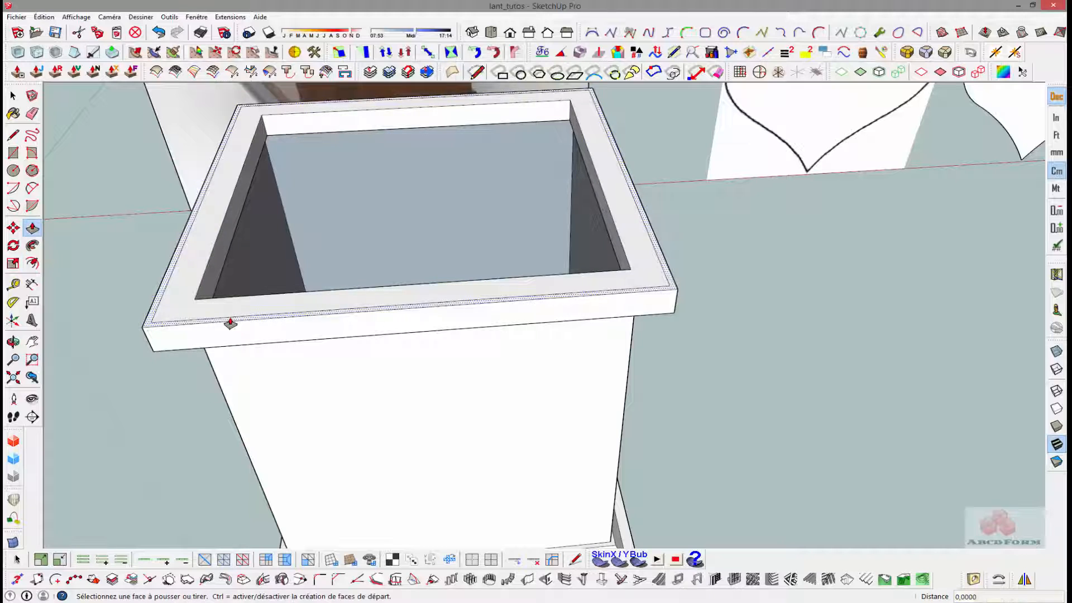
click(230, 319)
text(0,)
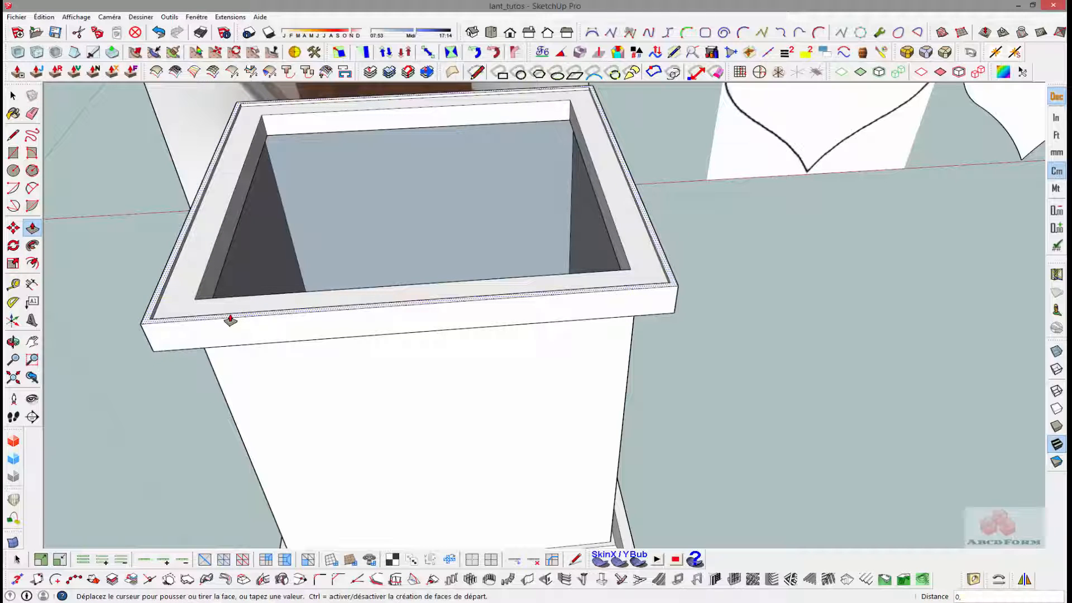
text(3)
key(Return)
- Examine the lantern's top cover and wooden rim in the reference image and compare them with the modelled rim
scroll(221, 238, down, 3)
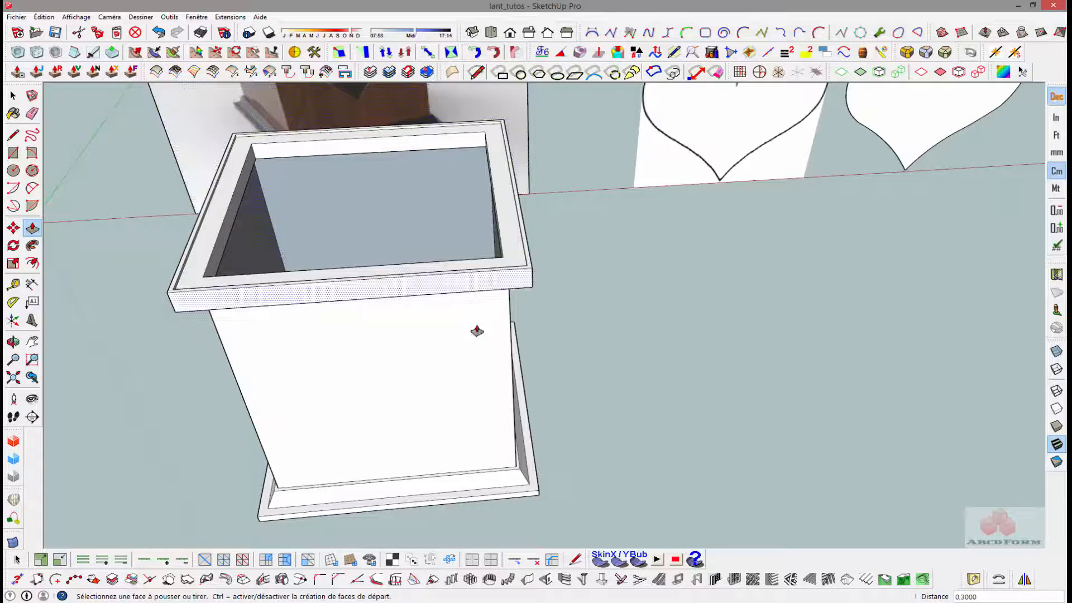
scroll(250, 261, down, 5)
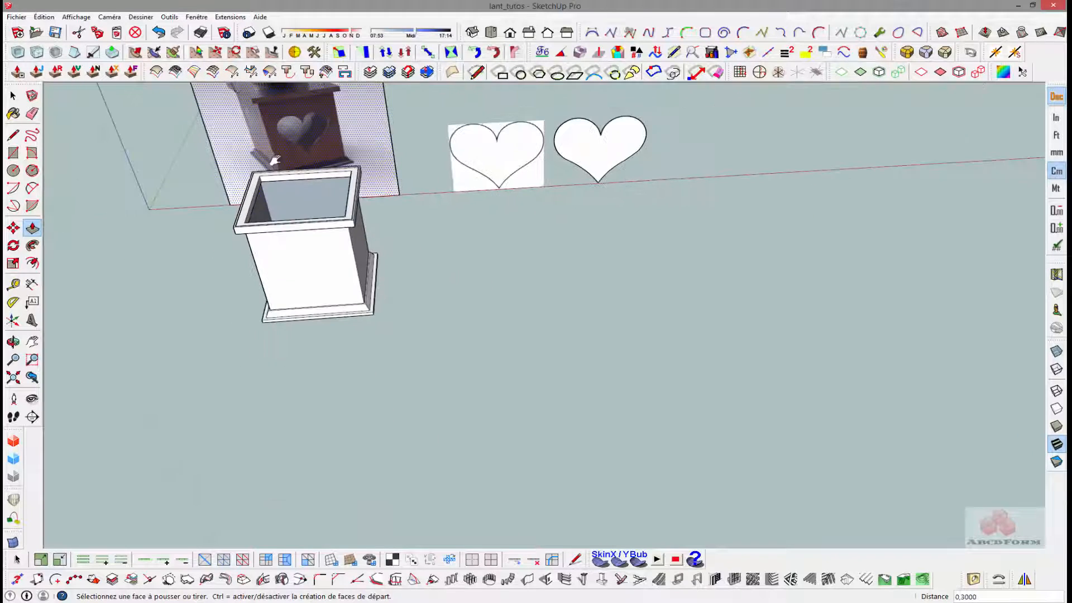
shift+middle_drag(275, 161, 307, 344)
key(space)
scroll(321, 332, up, 1)
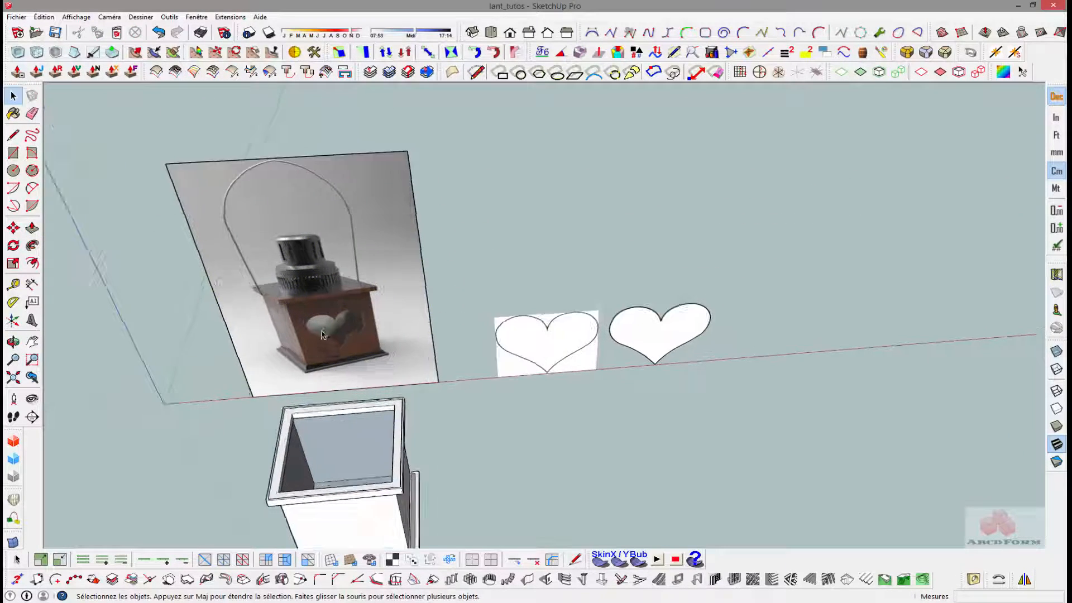
scroll(321, 334, up, 3)
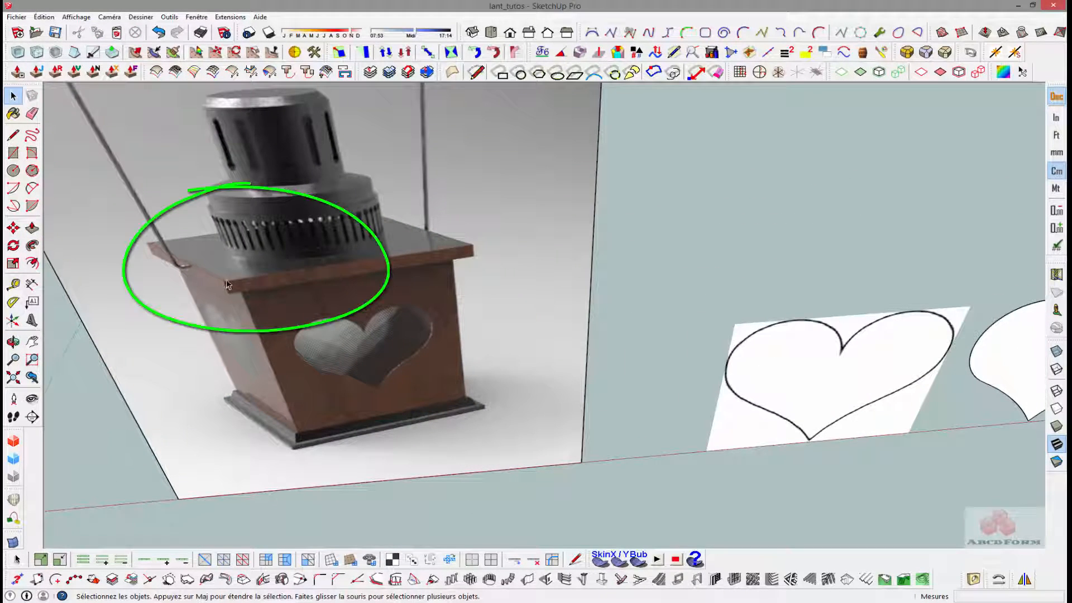
scroll(225, 286, down, 3)
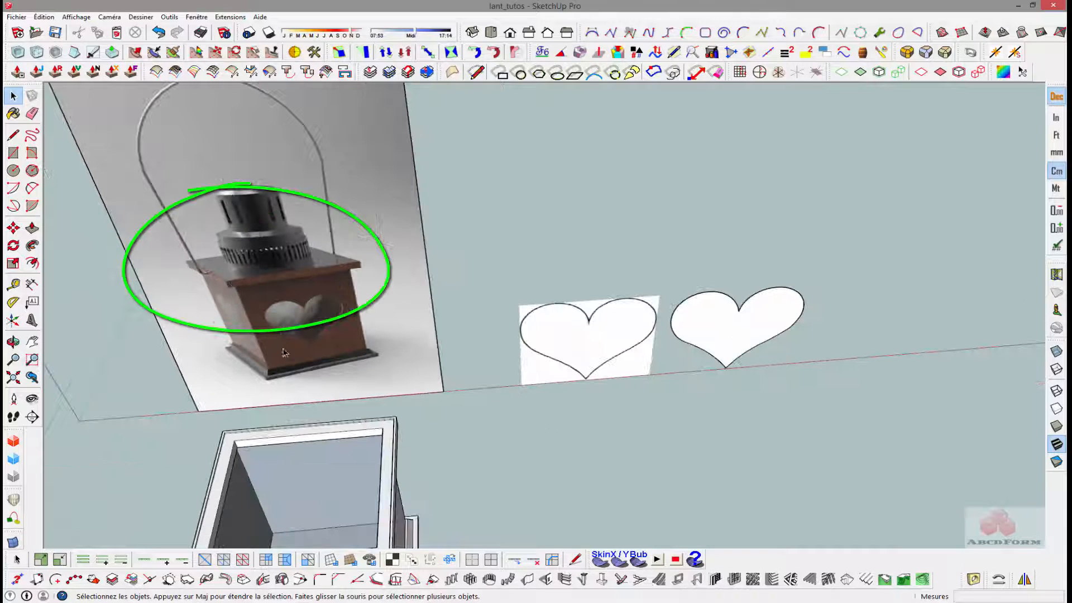
scroll(220, 443, up, 2)
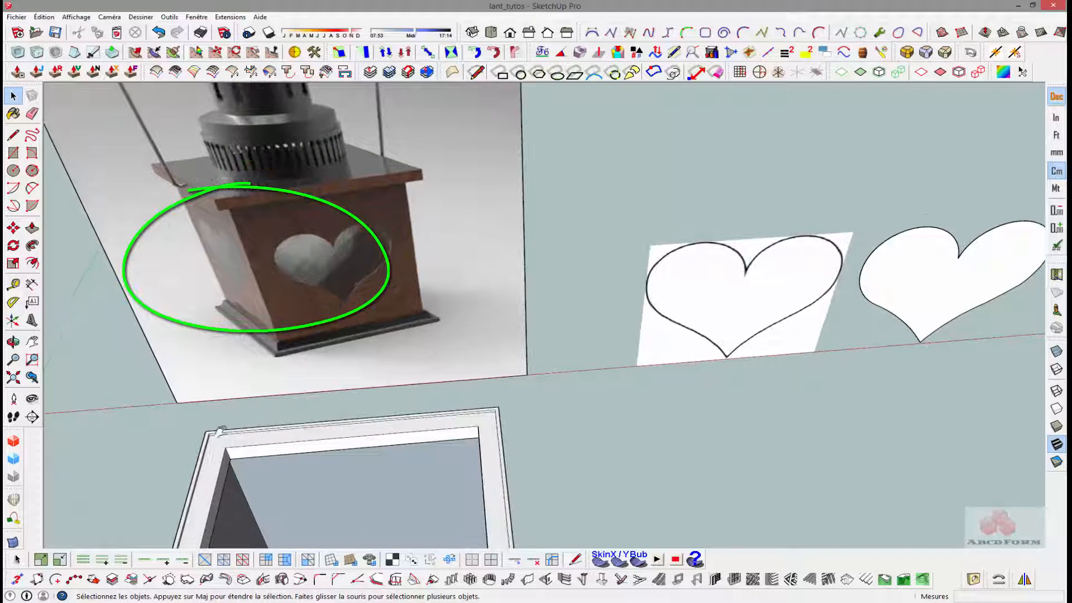
shift+middle_drag(221, 431, 285, 223)
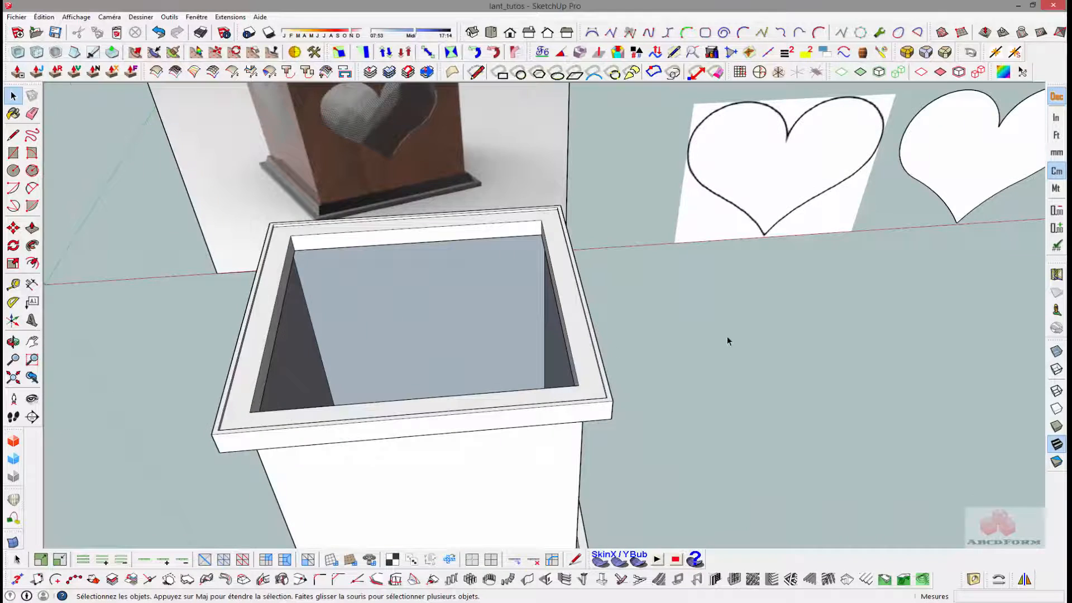
- Scale the traced heart shape down uniformly to suit the width of the box wall
scroll(729, 336, down, 4)
shift+middle_drag(631, 282, 511, 222)
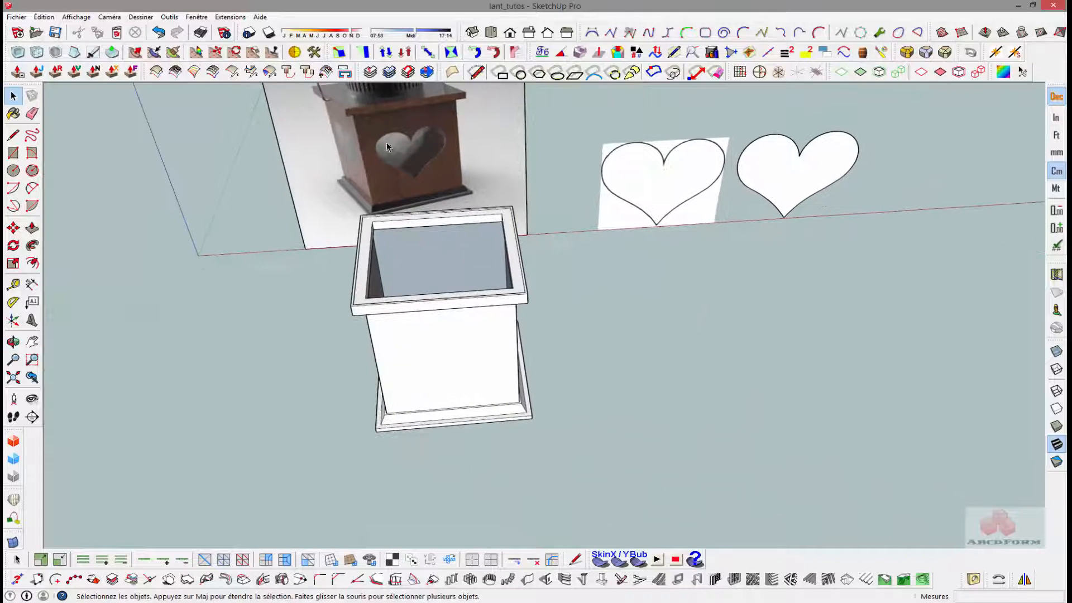
click(807, 184)
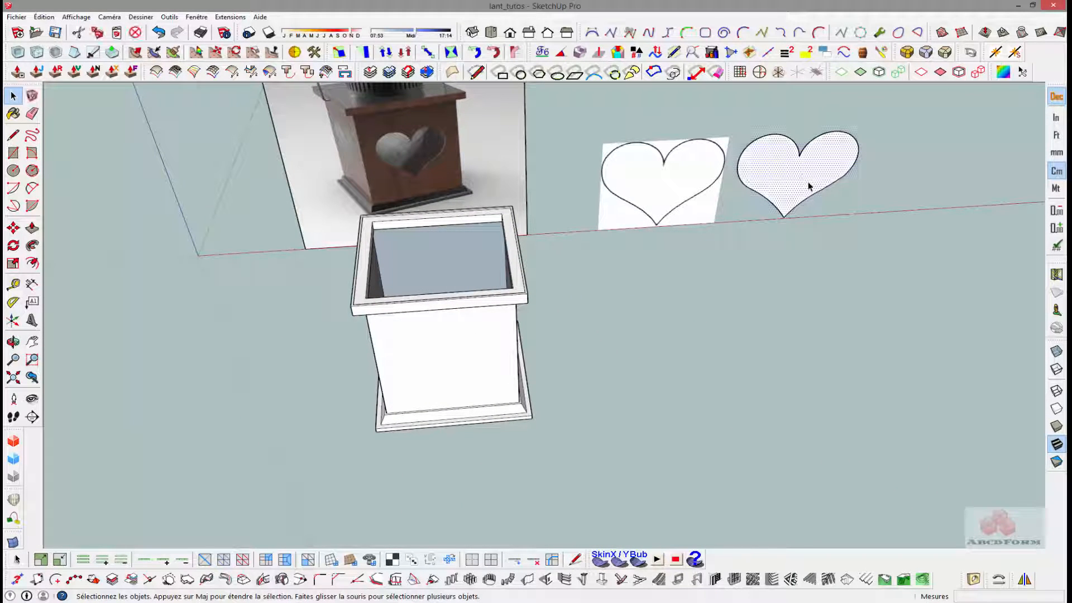
scroll(782, 215, down, 2)
key(s)
ctrl+drag(841, 150, 826, 162)
- Move the scaled heart forward, clear of the red axis, and make it a group
key(m)
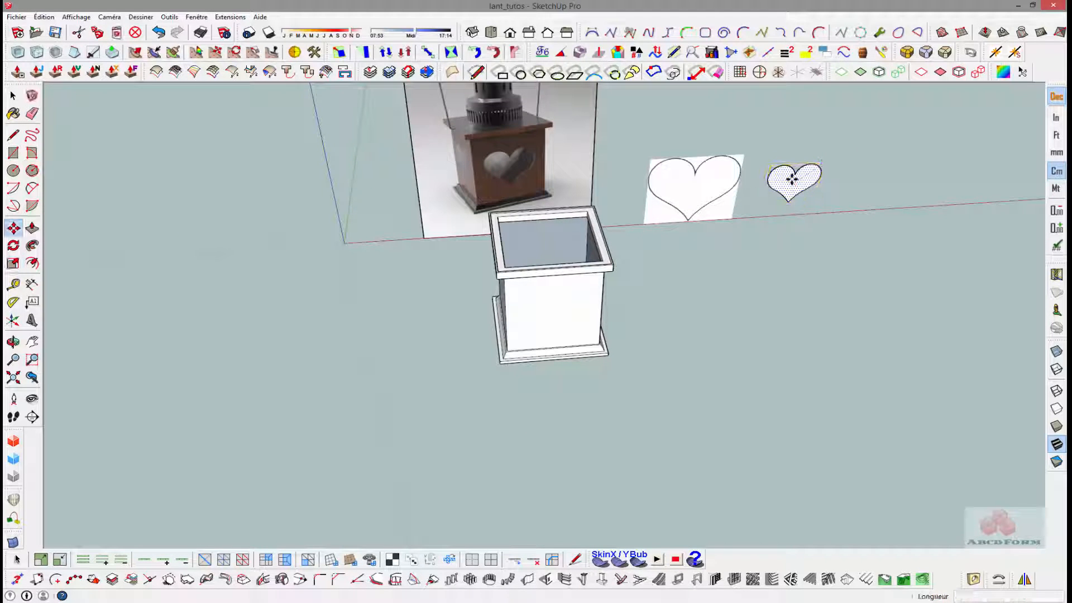
right_click(793, 181)
mouse_move(835, 237)
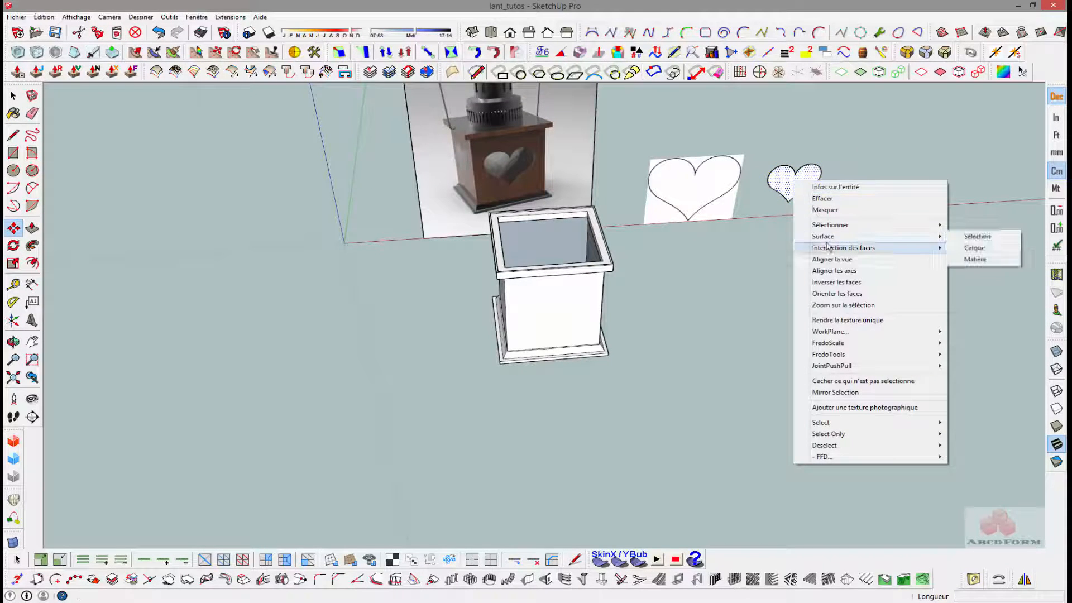
click(852, 159)
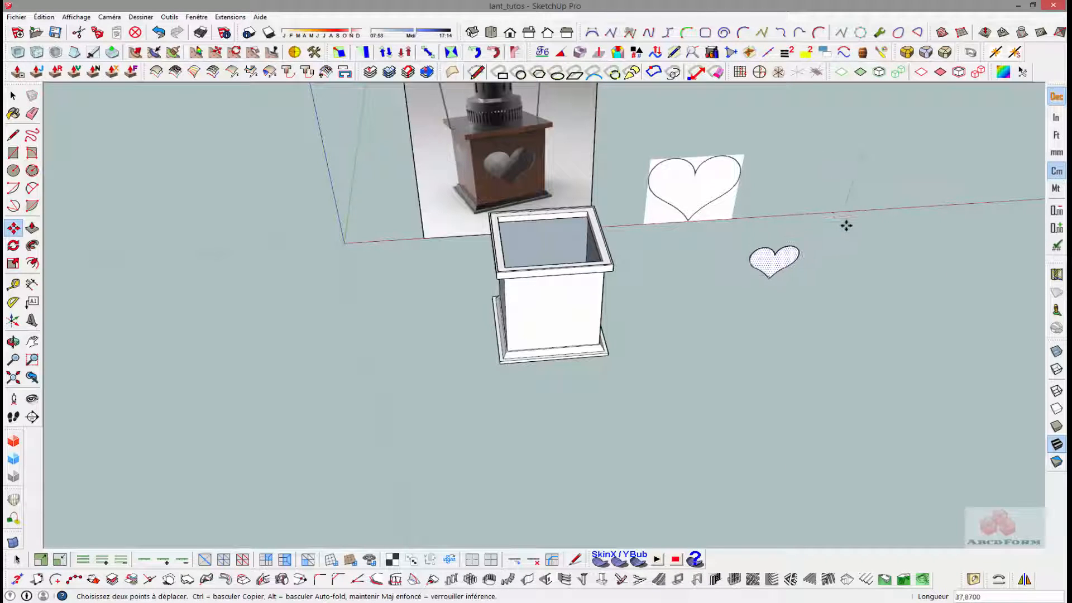
click(857, 206)
key(space)
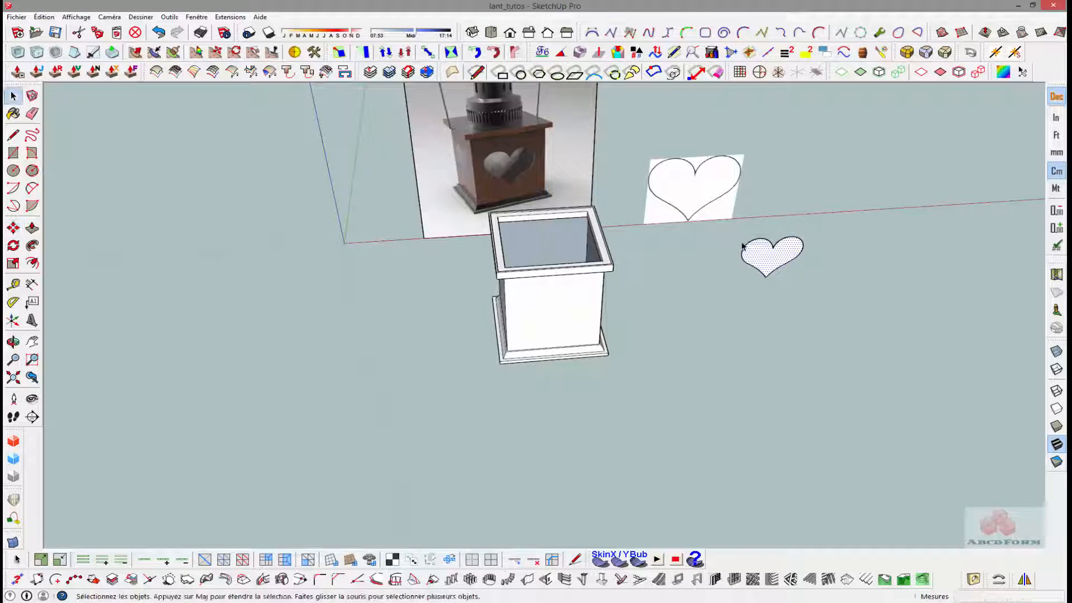
right_click(785, 249)
click(811, 324)
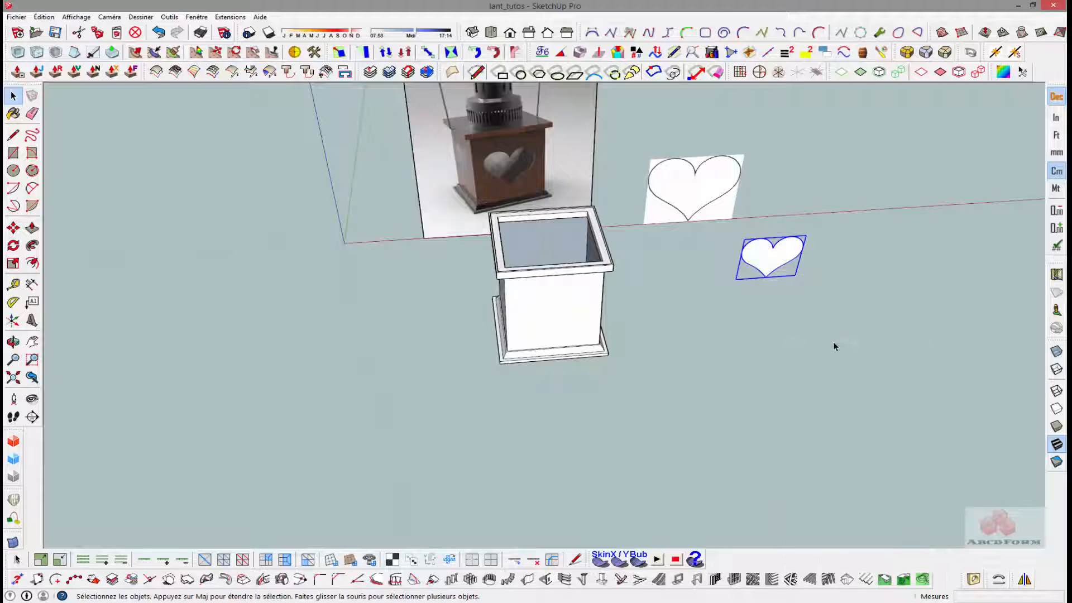
- Create a vertical guide through the middle of the box's front face, measured from its side edge
scroll(628, 294, up, 5)
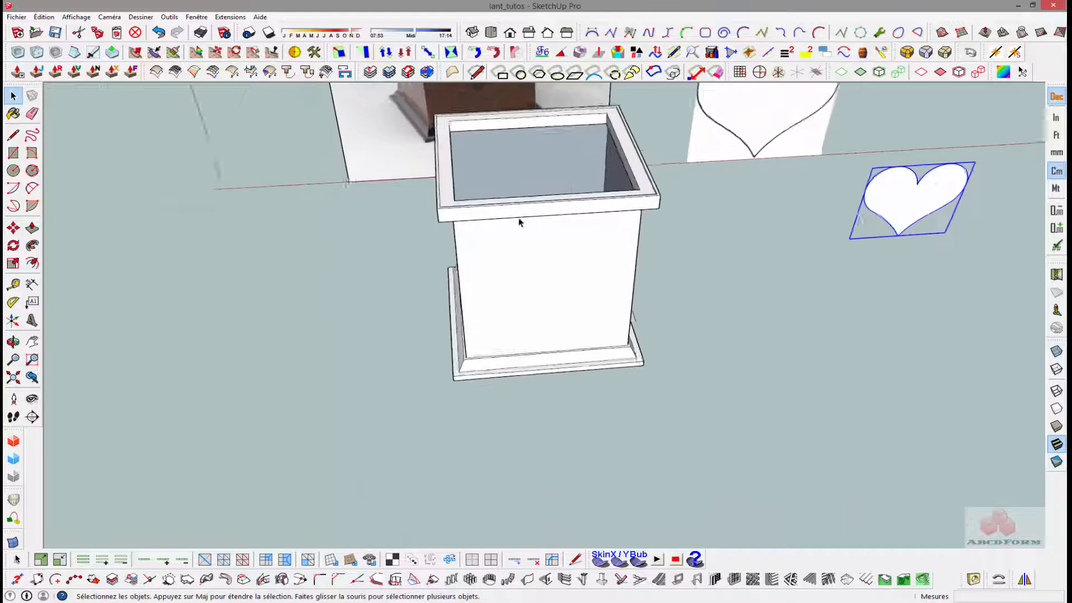
middle_drag(520, 222, 558, 163)
scroll(560, 168, up, 5)
middle_drag(559, 225, 504, 123)
key(space)
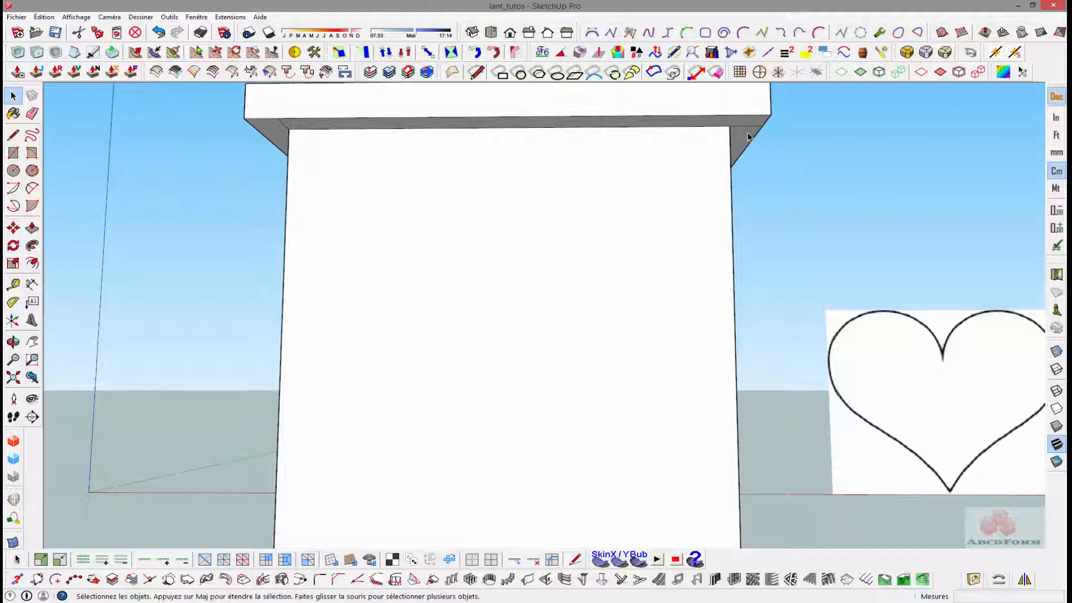
key(t)
click(733, 256)
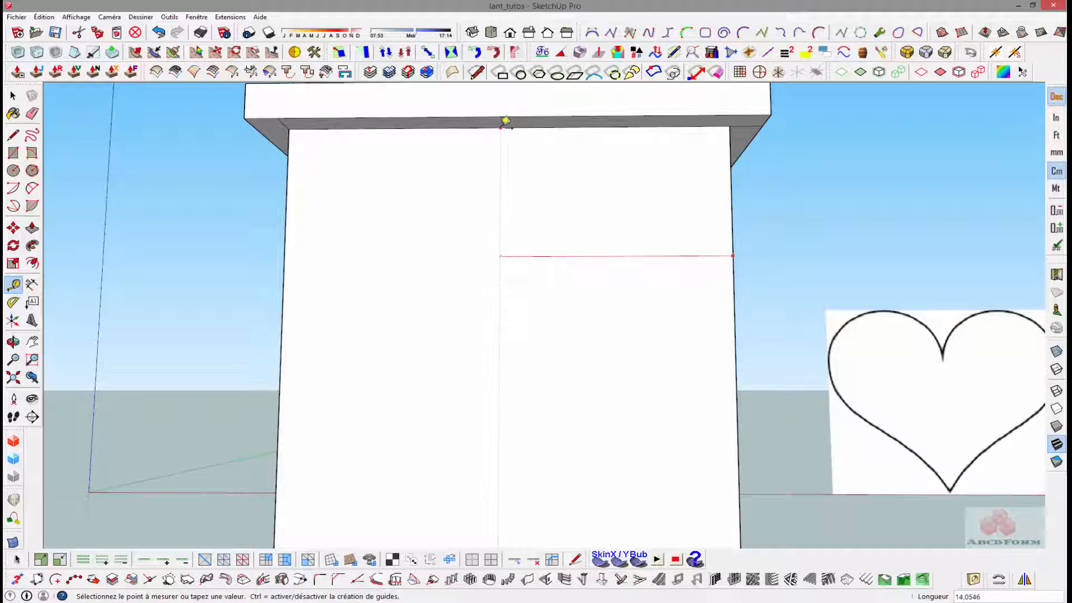
click(511, 120)
scroll(558, 237, down, 3)
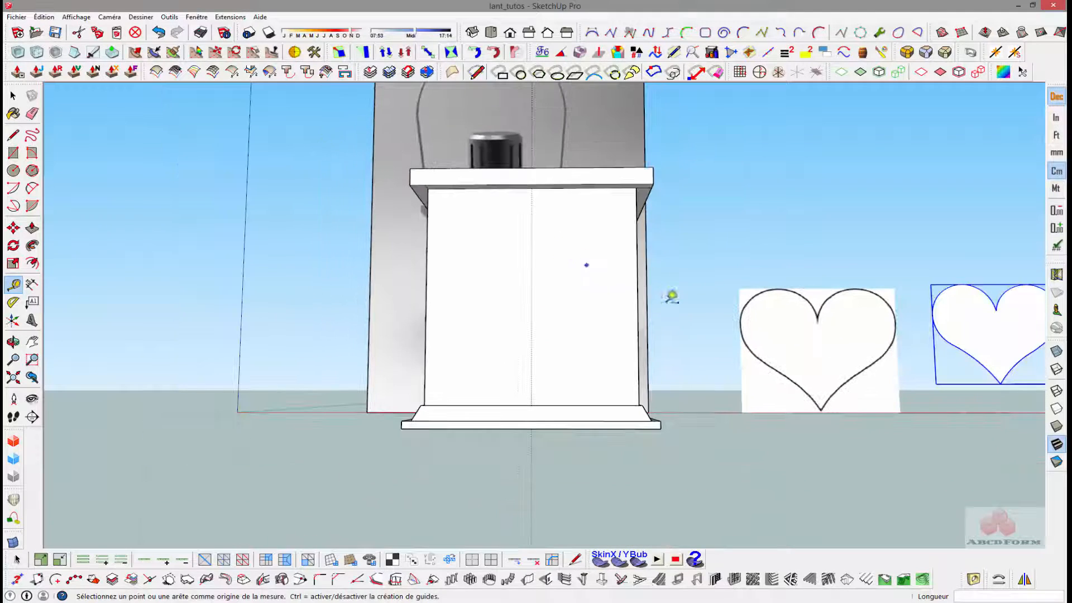
- Move the heart group by its upper notch onto the vertical guide, slightly above the middle of the front face
key(space)
key(m)
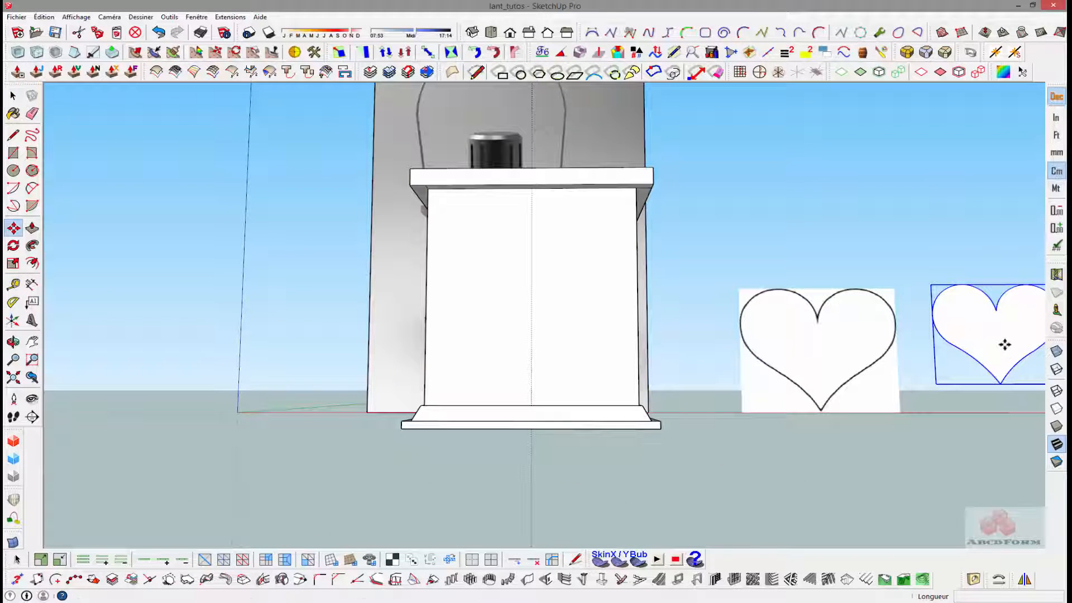
click(996, 307)
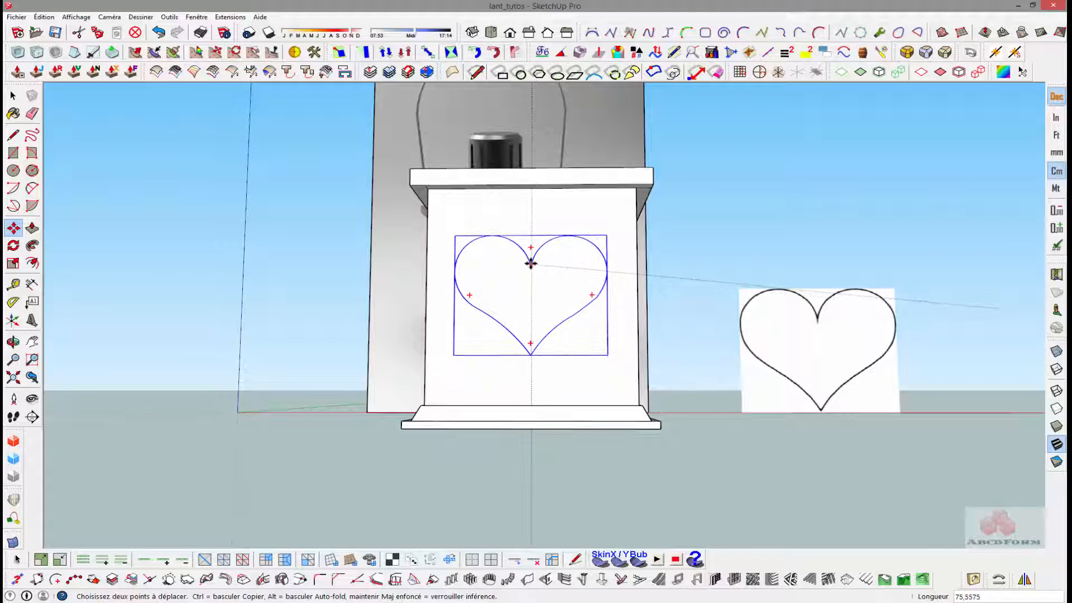
click(530, 263)
middle_drag(527, 242, 617, 309)
scroll(531, 311, up, 5)
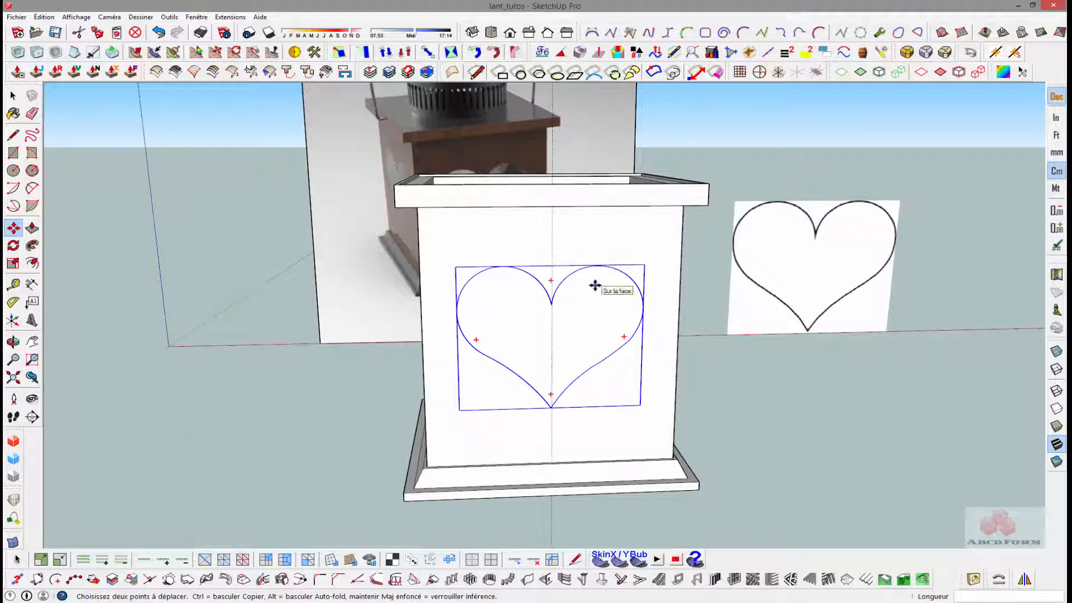
scroll(595, 285, up, 4)
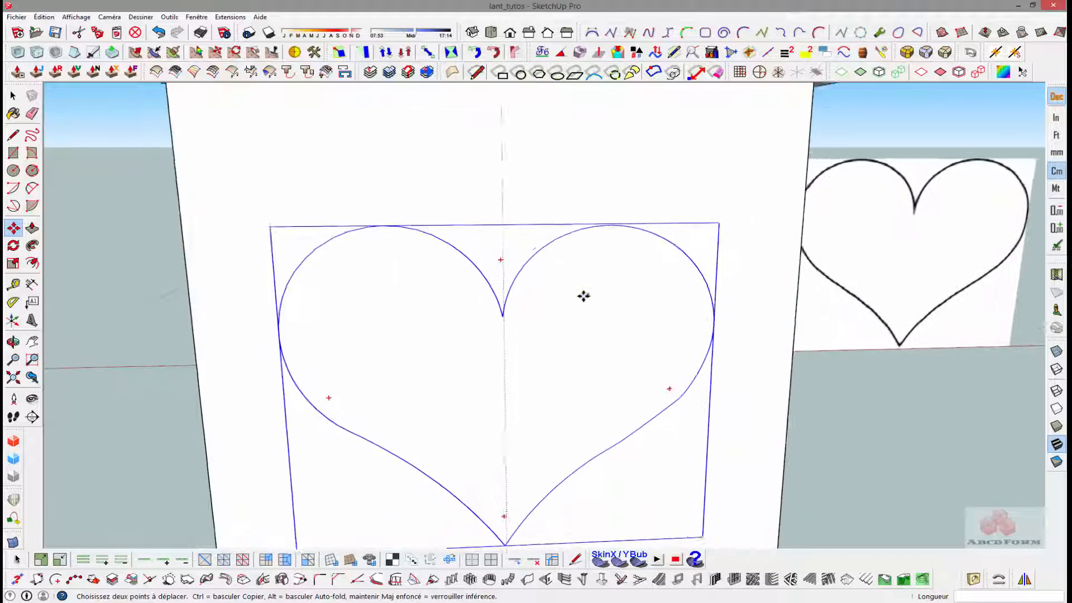
click(496, 319)
scroll(497, 318, down, 2)
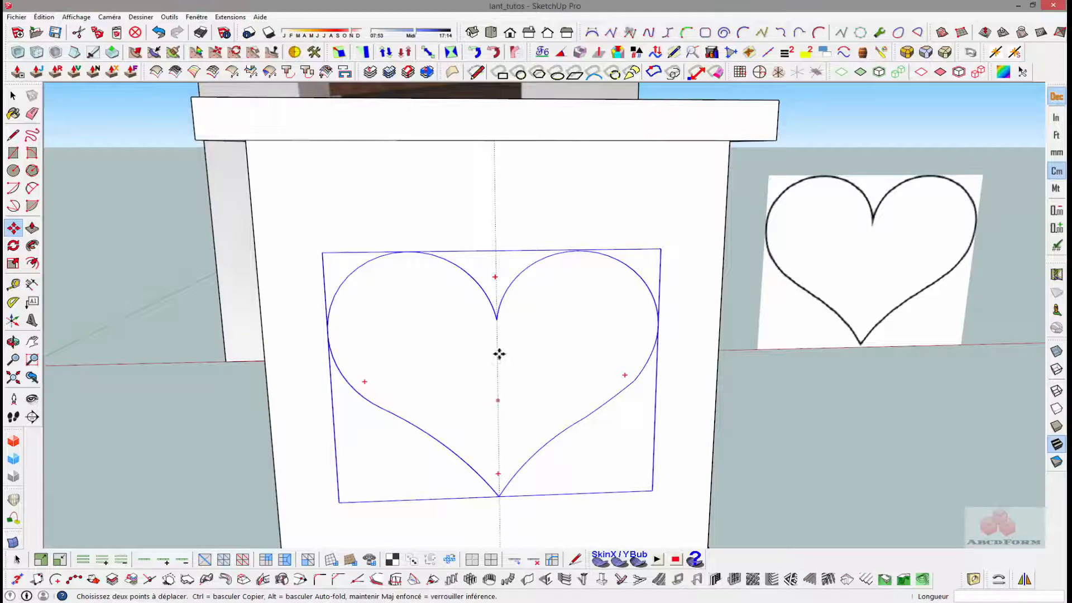
scroll(499, 353, down, 3)
- Draw a diagonal line between opposite inner corners of the rim to mark the box's centre
mouse_move(491, 354)
middle_down()
mouse_move(433, 398)
mouse_move(444, 242)
middle_up()
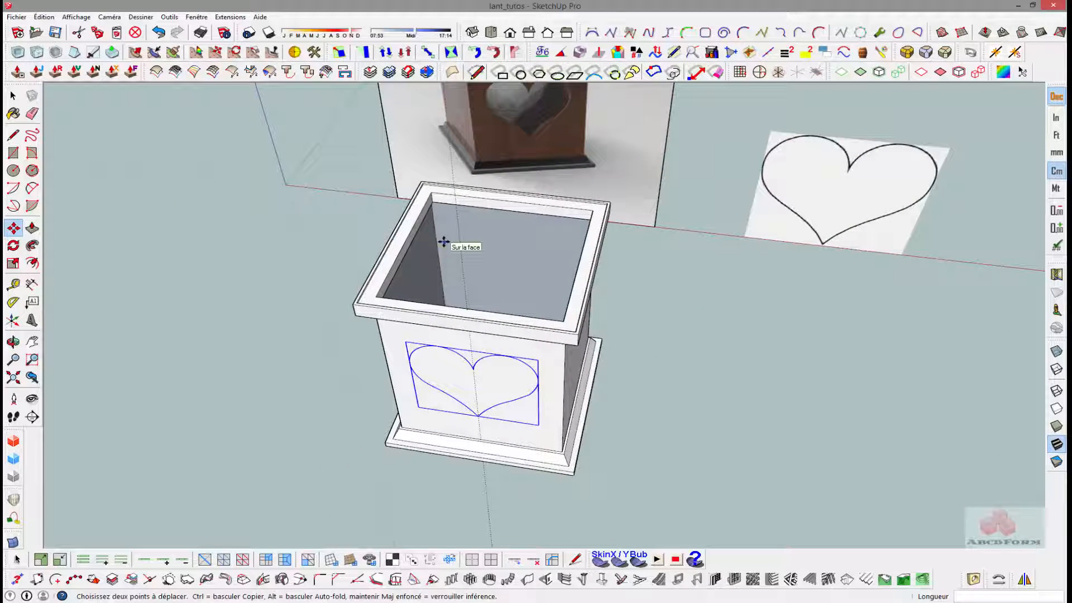
key(l)
click(431, 192)
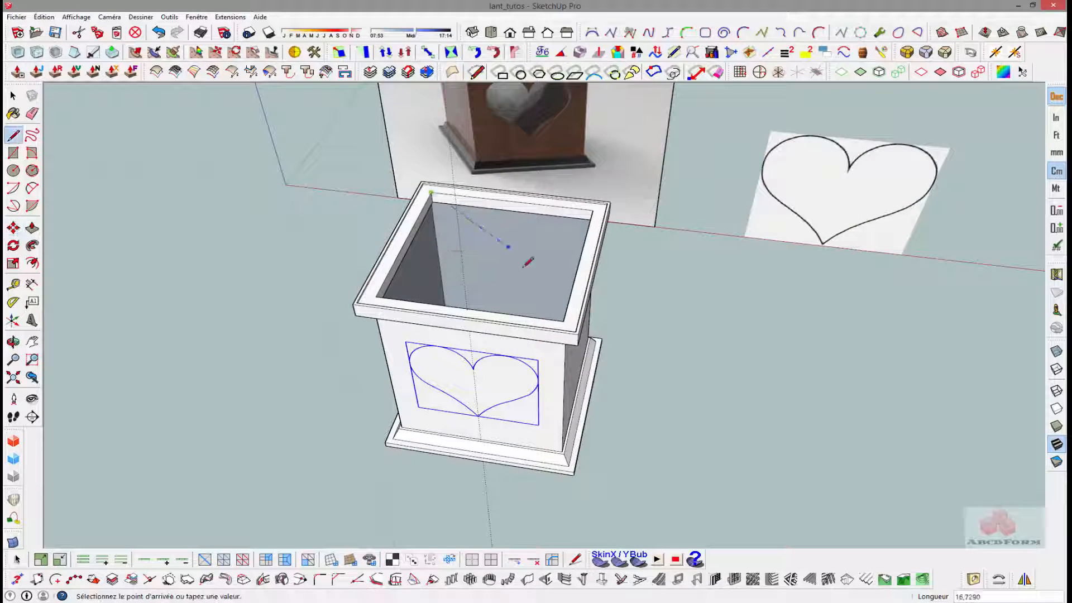
click(563, 321)
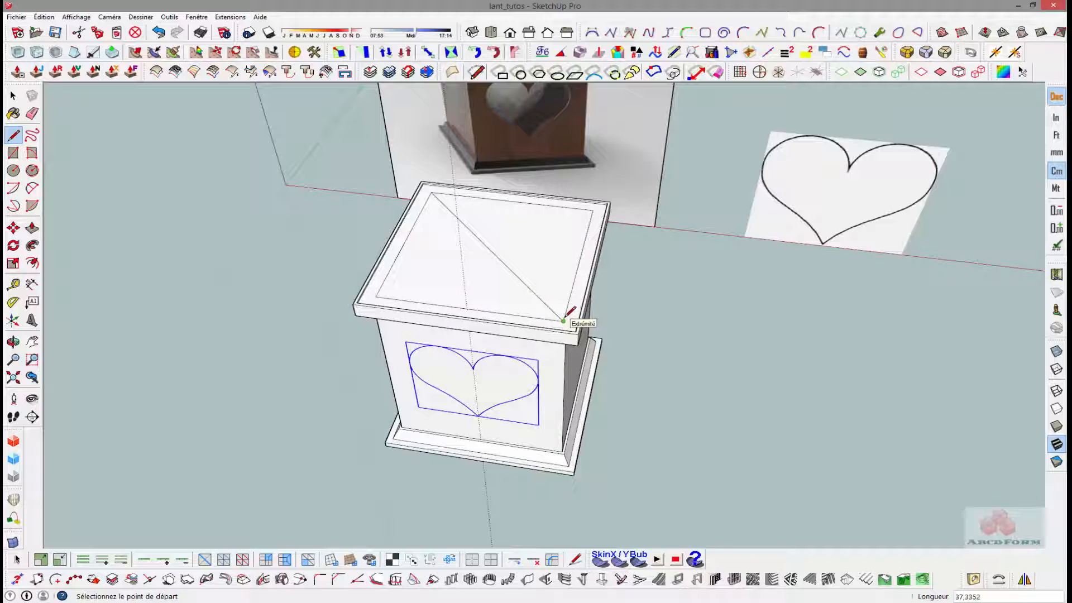
- Rotate a copy of the heart group 90° about the diagonal's midpoint and repeat the copy around the other walls
key(space)
middle_drag(486, 306, 489, 379)
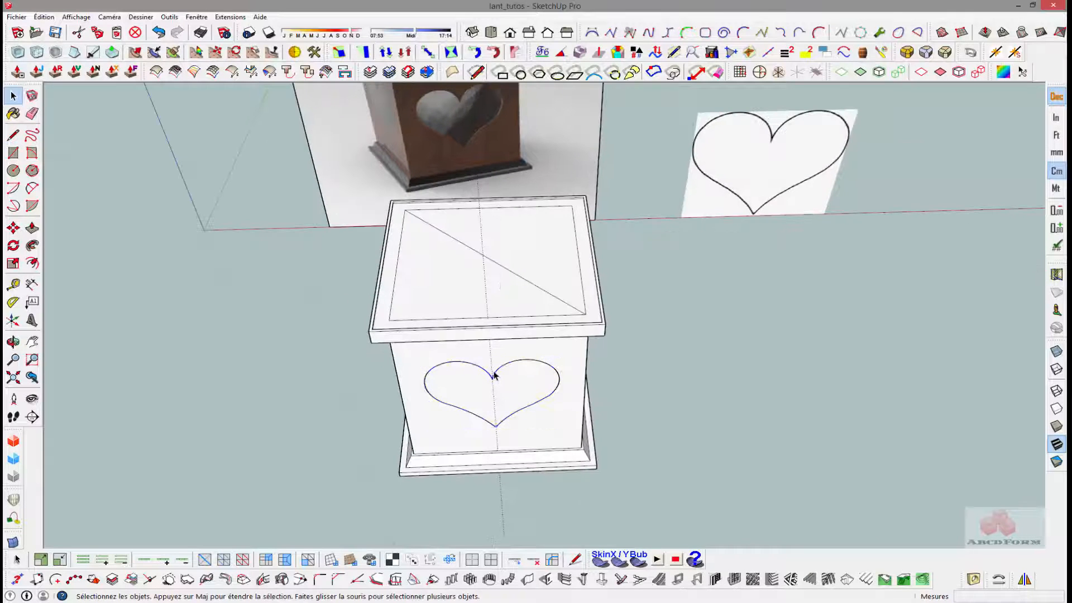
click(496, 376)
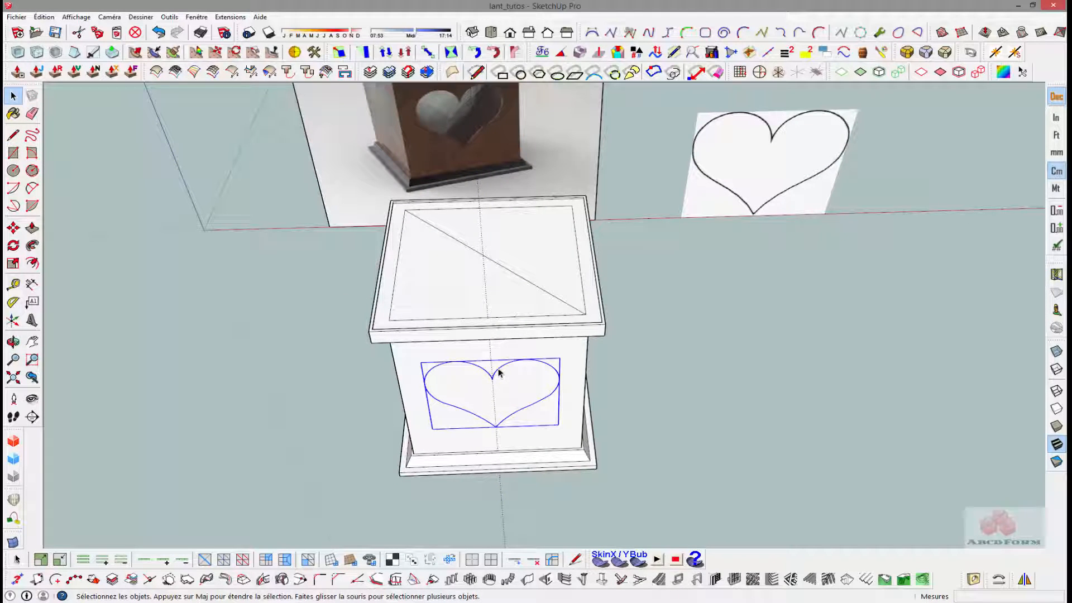
key(q)
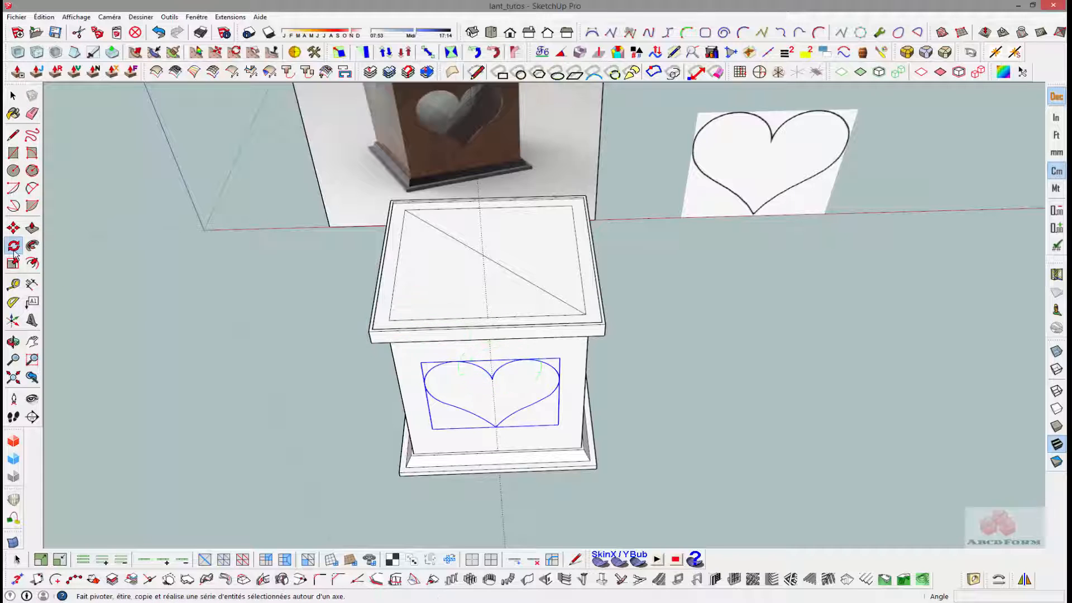
click(488, 258)
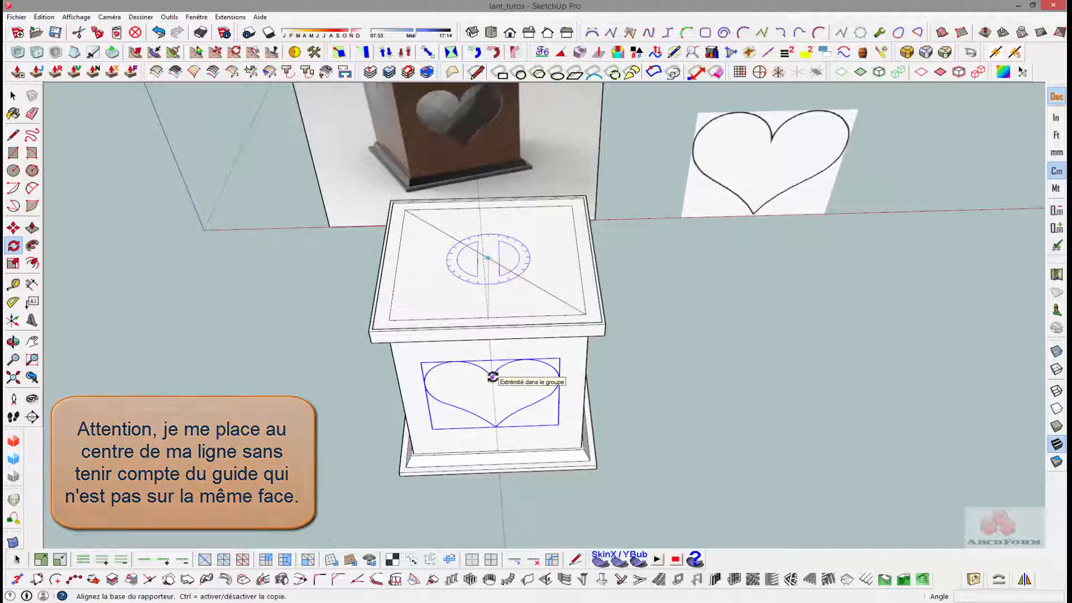
scroll(493, 375, up, 5)
scroll(492, 377, up, 2)
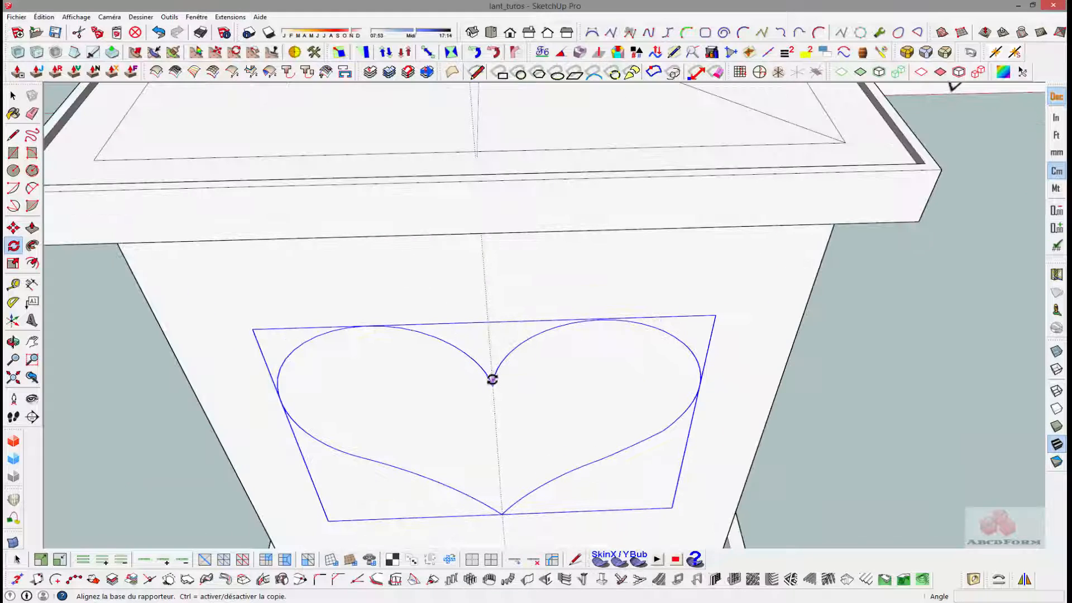
scroll(493, 382, up, 6)
click(492, 380)
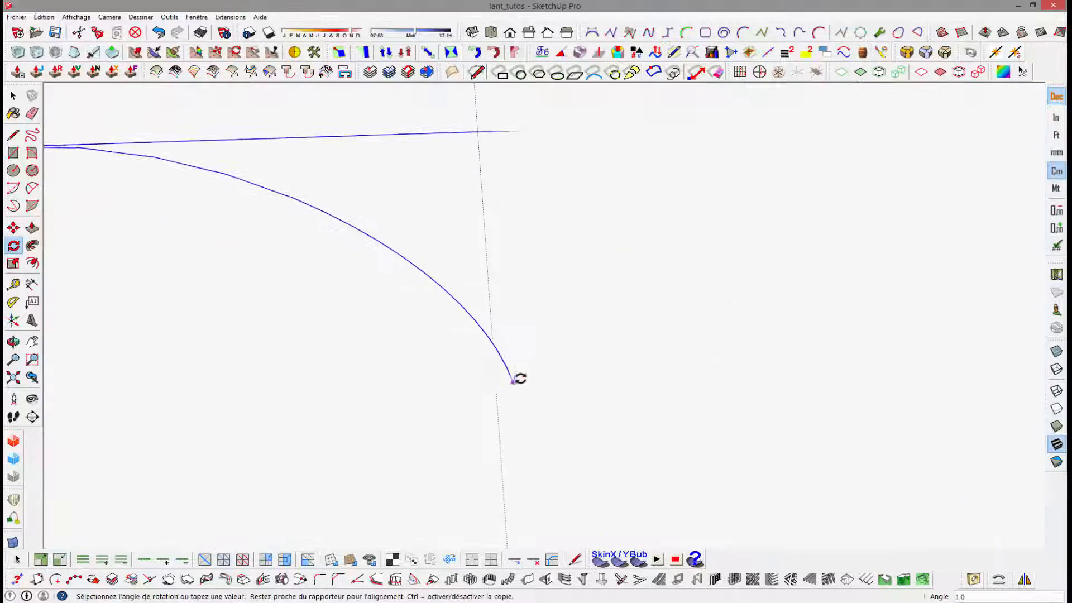
scroll(535, 377, down, 10)
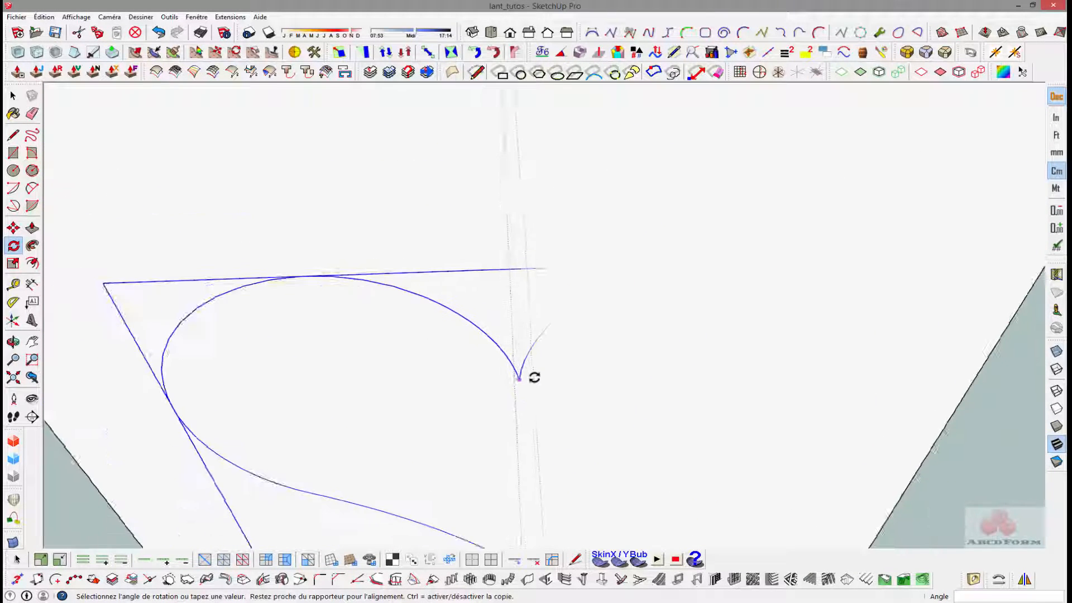
middle_drag(604, 354, 491, 347)
middle_drag(683, 328, 268, 215)
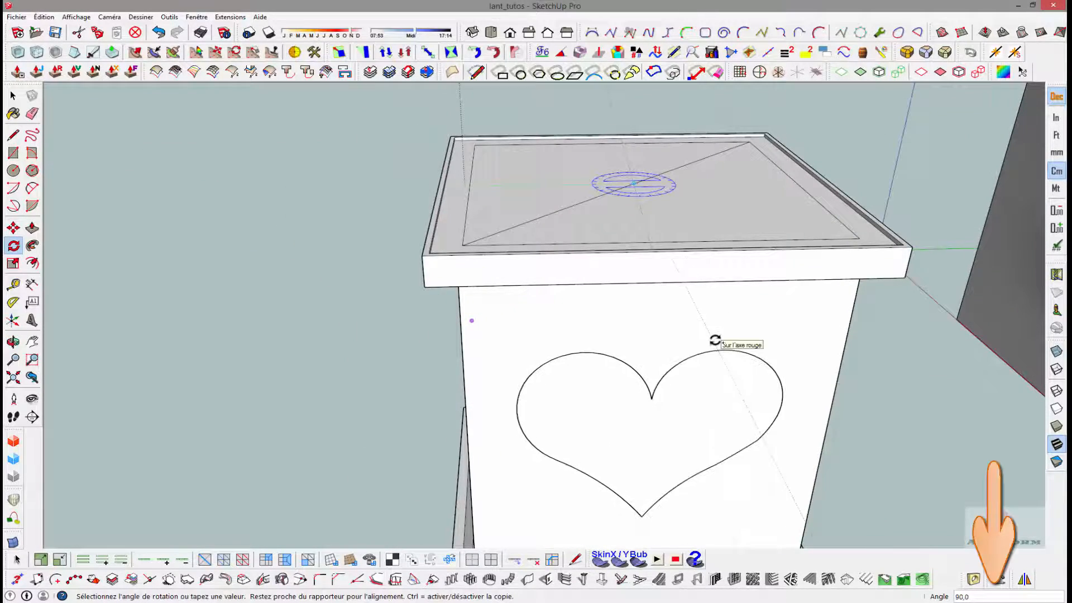
click(715, 340)
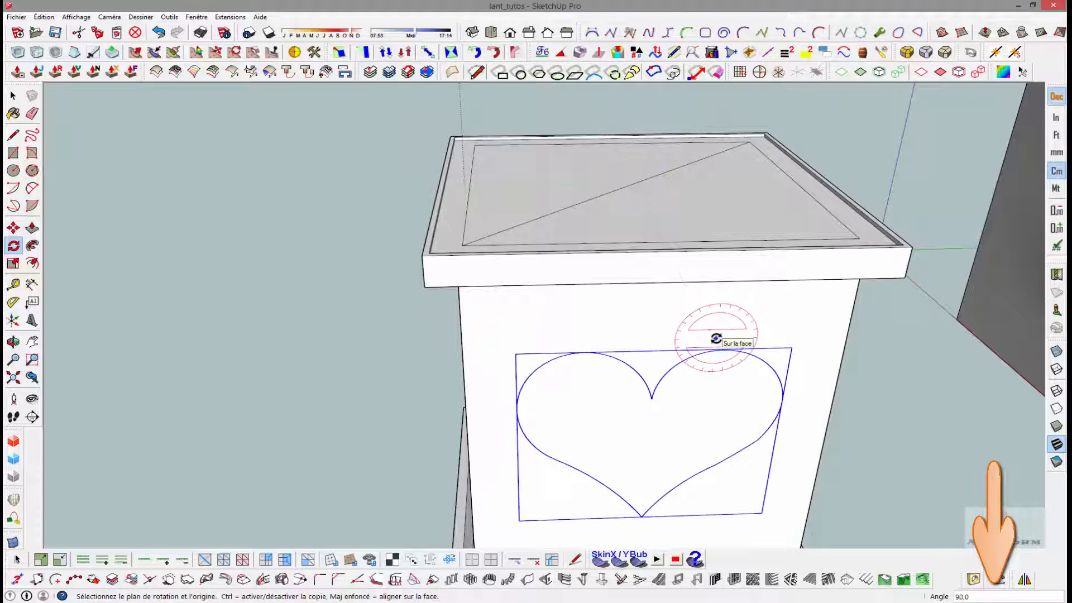
text(*)
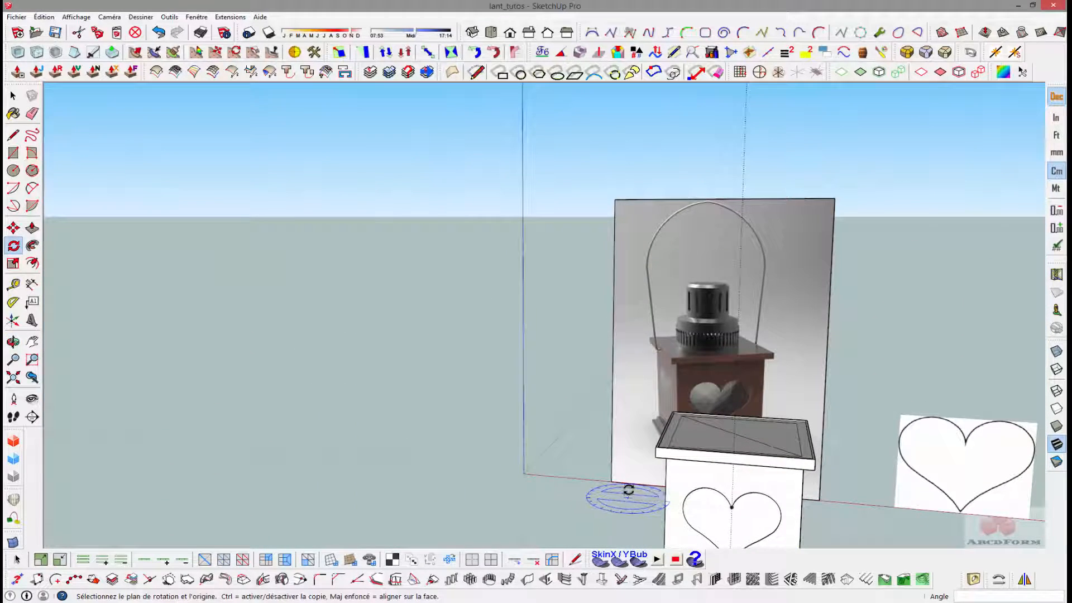
- Select the heart groups on all four walls and explode them into the box geometry
key(space)
middle_drag(613, 506, 794, 477)
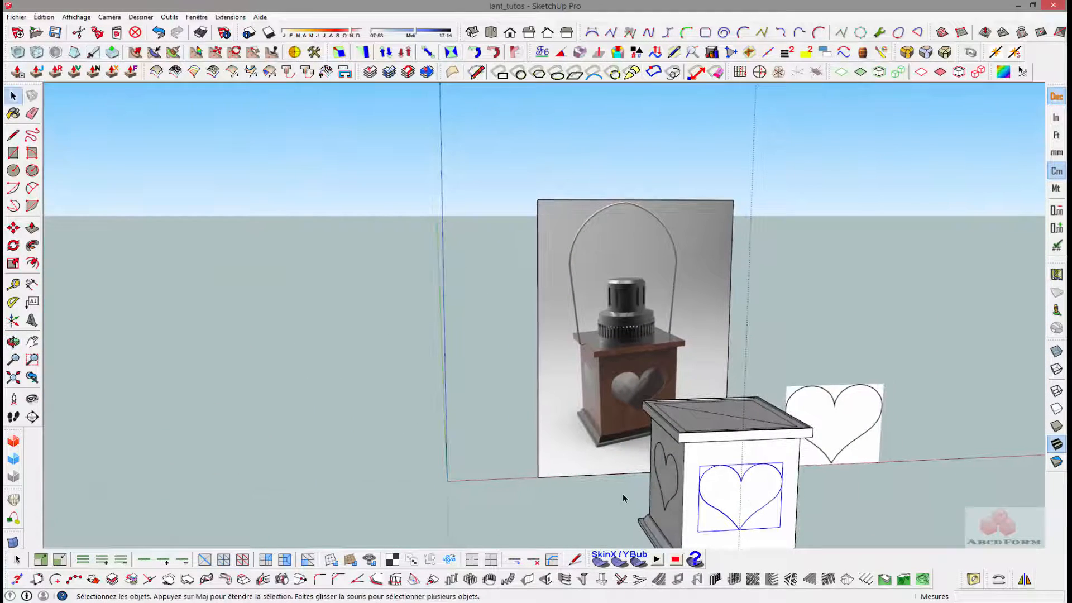
middle_drag(622, 498, 1012, 469)
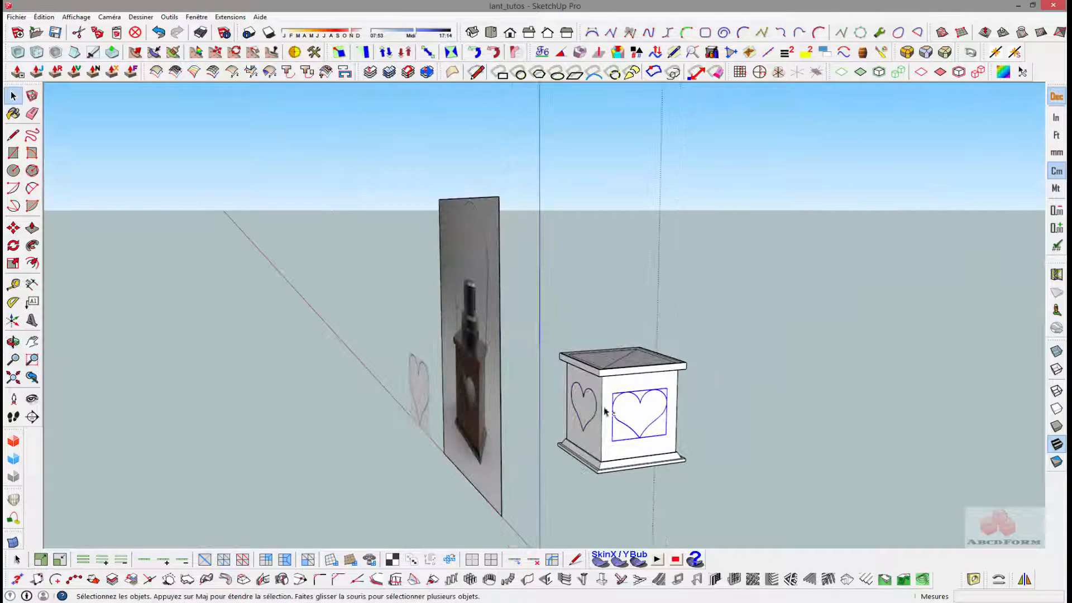
shift+click(594, 405)
middle_drag(849, 334, 472, 382)
middle_drag(572, 413, 464, 380)
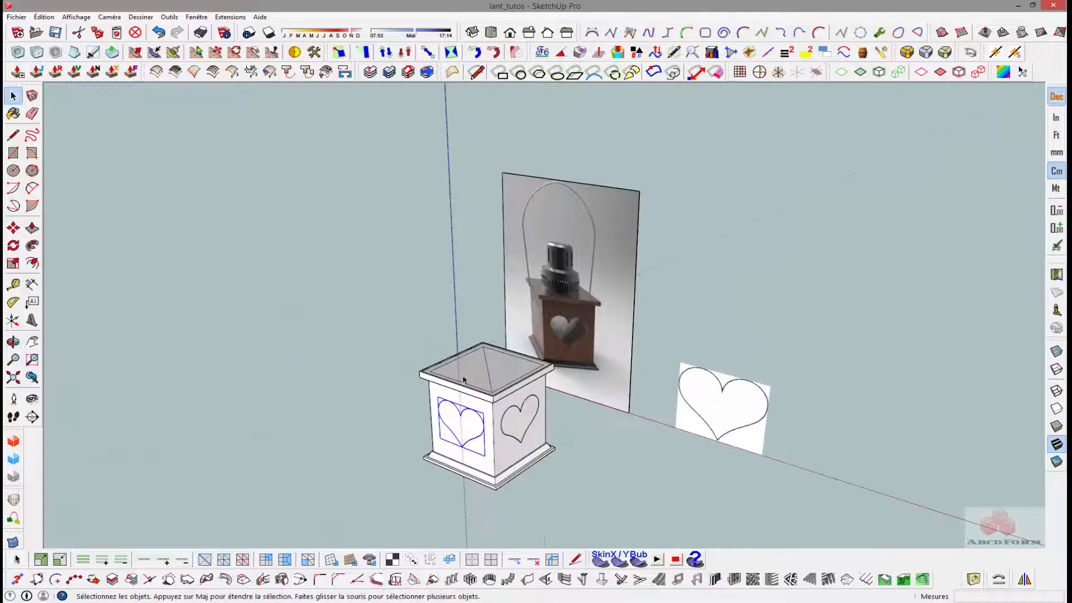
shift+click(531, 427)
right_click(531, 427)
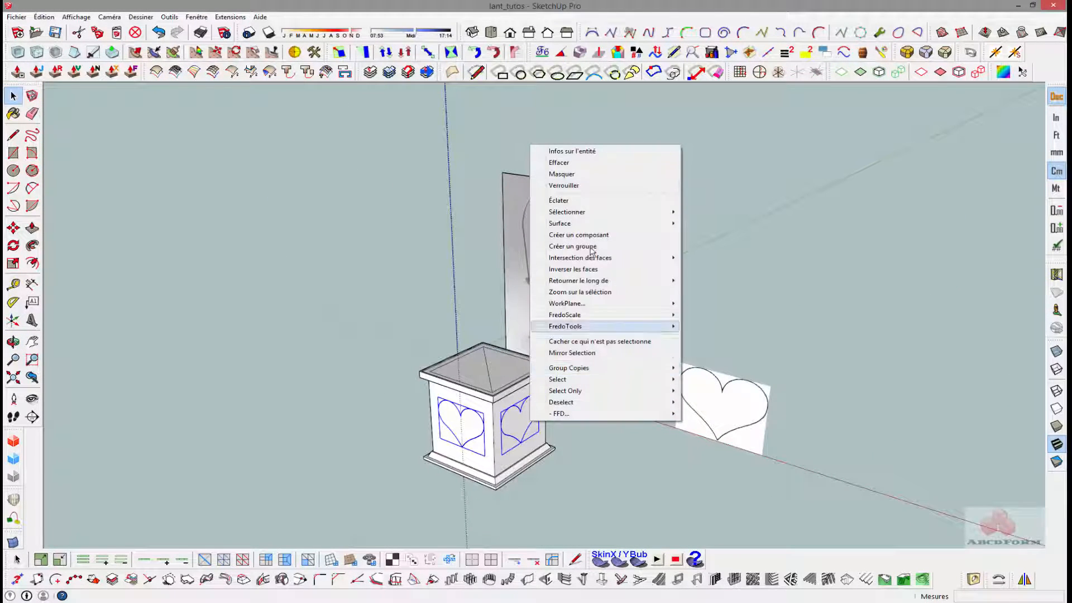
click(588, 203)
- Delete the heart faces to open the wall cutouts, and remove one triangular half of the face closing the top
mouse_move(449, 347)
middle_down()
mouse_move(539, 350)
mouse_move(464, 371)
mouse_move(742, 461)
mouse_move(484, 345)
mouse_move(558, 430)
mouse_move(383, 206)
mouse_move(640, 291)
mouse_move(491, 426)
mouse_move(371, 431)
mouse_move(515, 418)
mouse_move(574, 443)
mouse_move(827, 358)
mouse_move(337, 430)
mouse_move(282, 351)
middle_up()
click(478, 373)
key(Delete)
scroll(558, 430, up, 3)
click(486, 426)
key(Delete)
click(513, 394)
key(Delete)
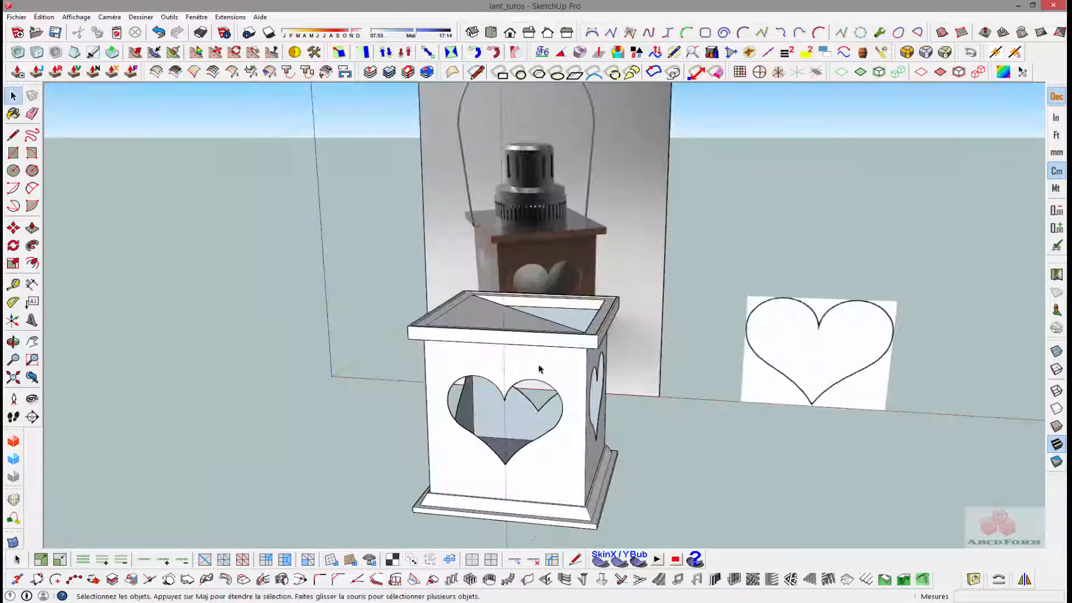
scroll(538, 367, down, 3)
middle_drag(539, 367, 398, 360)
scroll(454, 372, up, 3)
scroll(454, 371, up, 3)
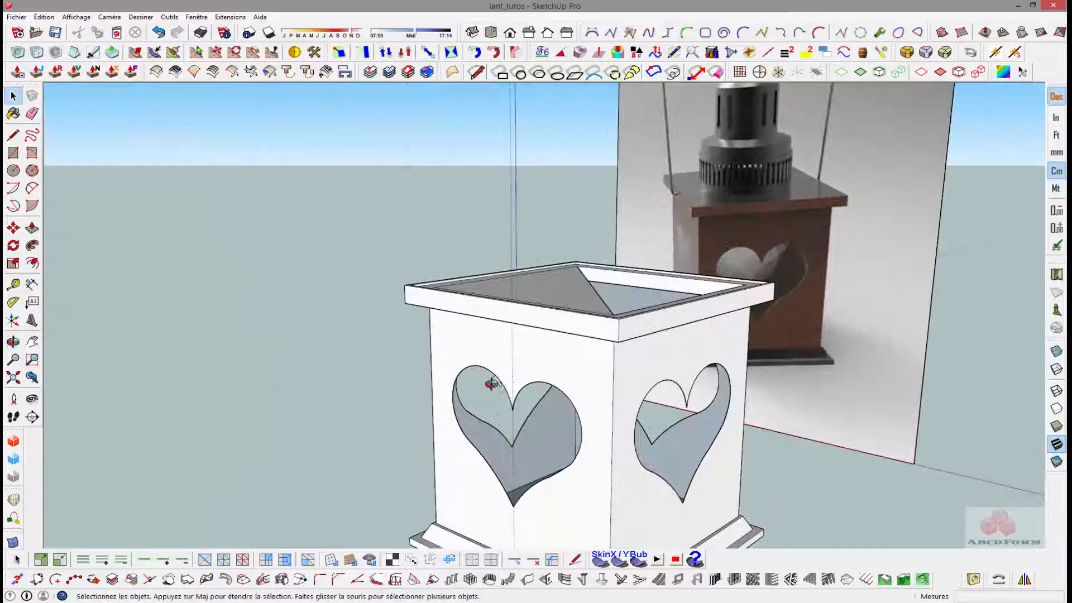
- Examine the perforated lining behind the heart cutouts in the reference photo and compare it with the modelled box
middle_drag(492, 383, 399, 349)
scroll(541, 411, down, 3)
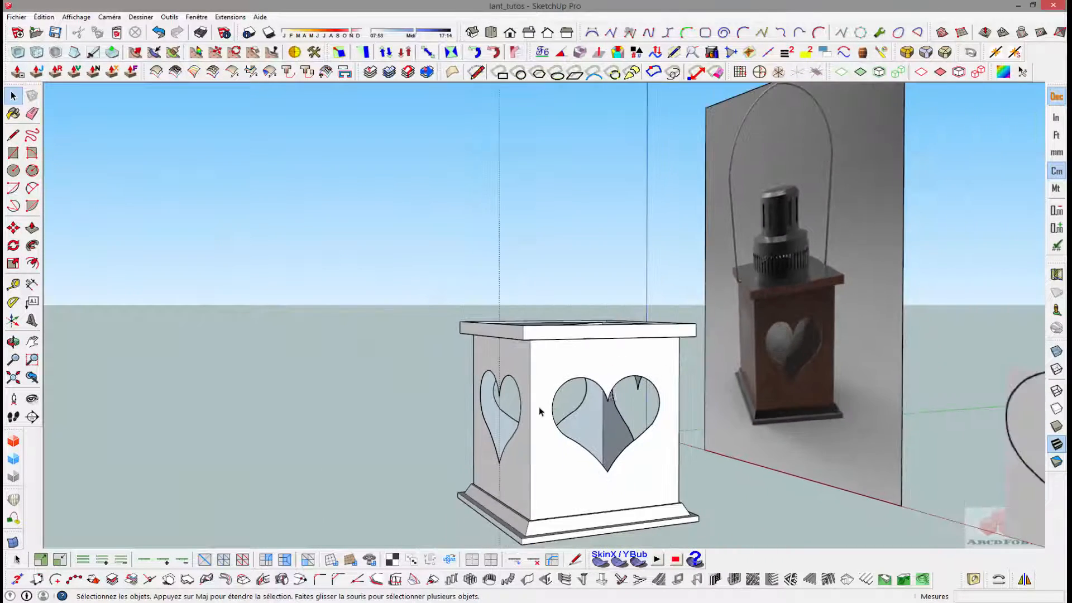
middle_drag(819, 371, 811, 382)
scroll(816, 368, up, 7)
scroll(818, 368, up, 3)
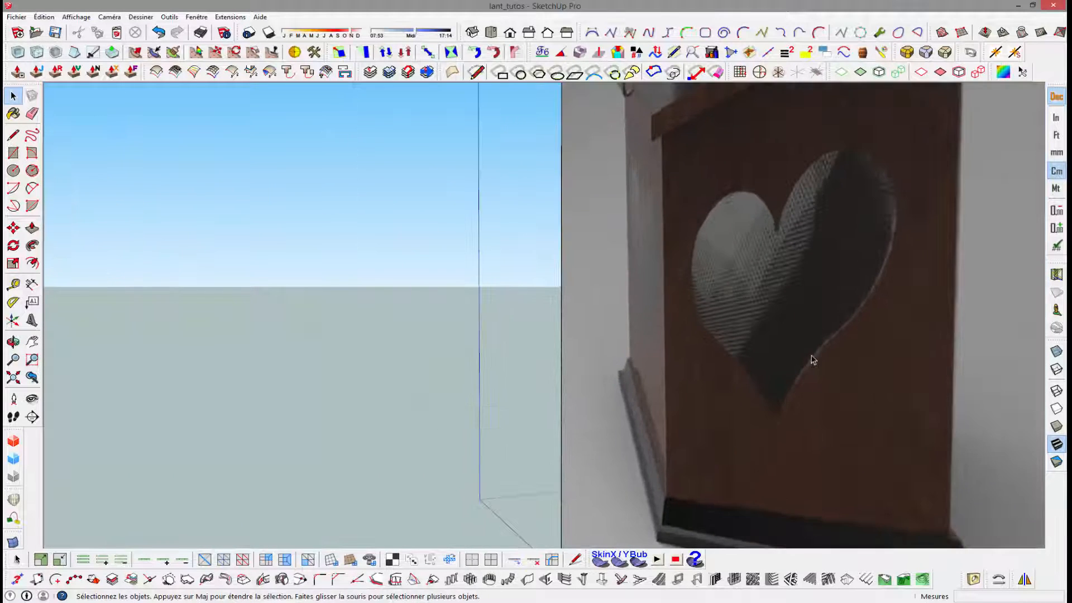
scroll(782, 367, up, 3)
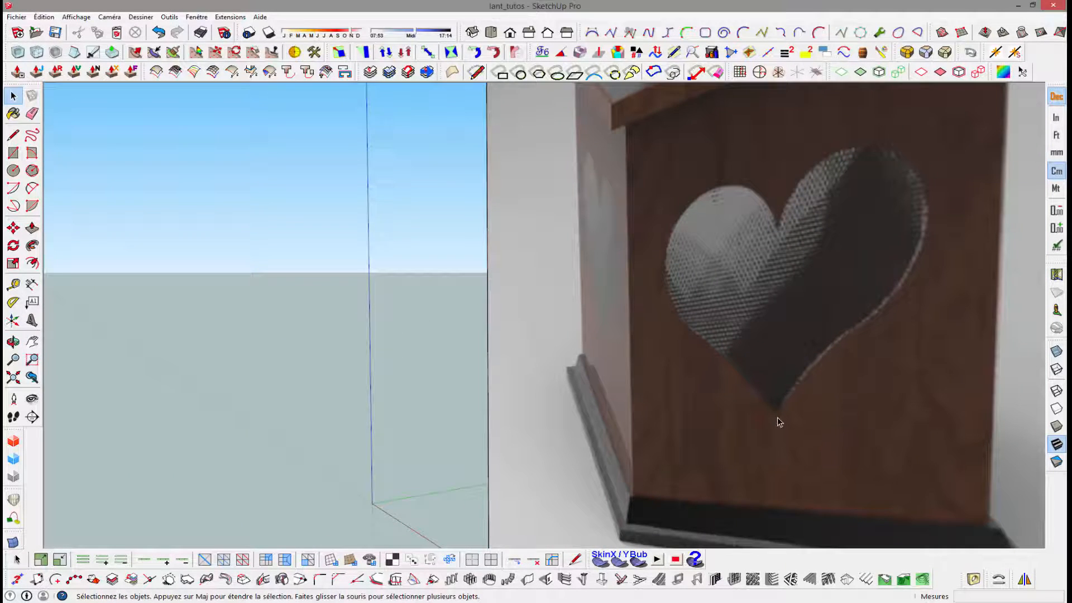
middle_drag(685, 379, 843, 301)
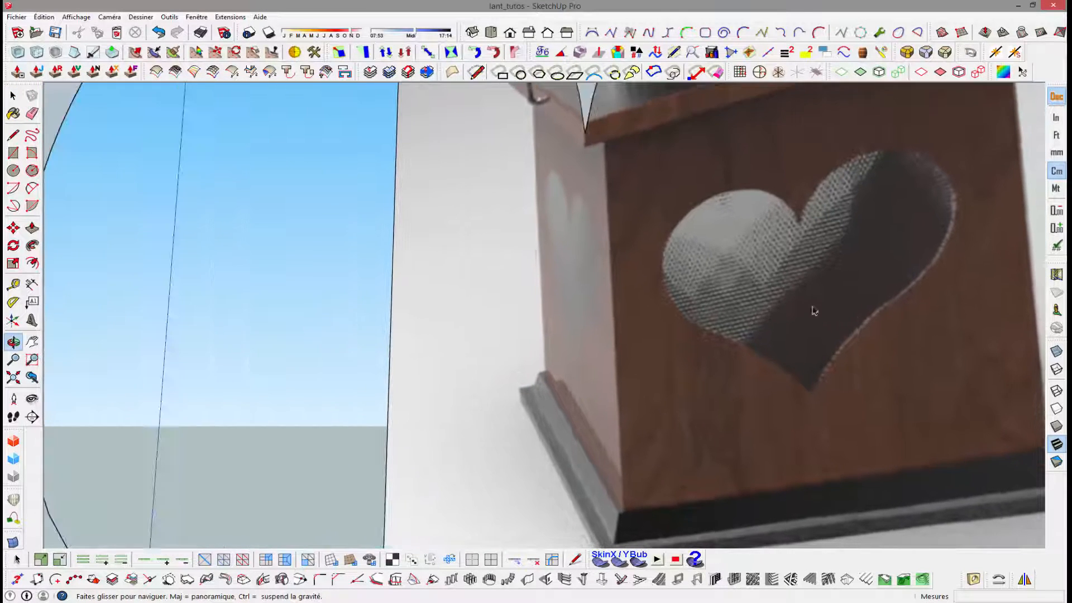
scroll(574, 237, up, 6)
middle_drag(654, 224, 611, 269)
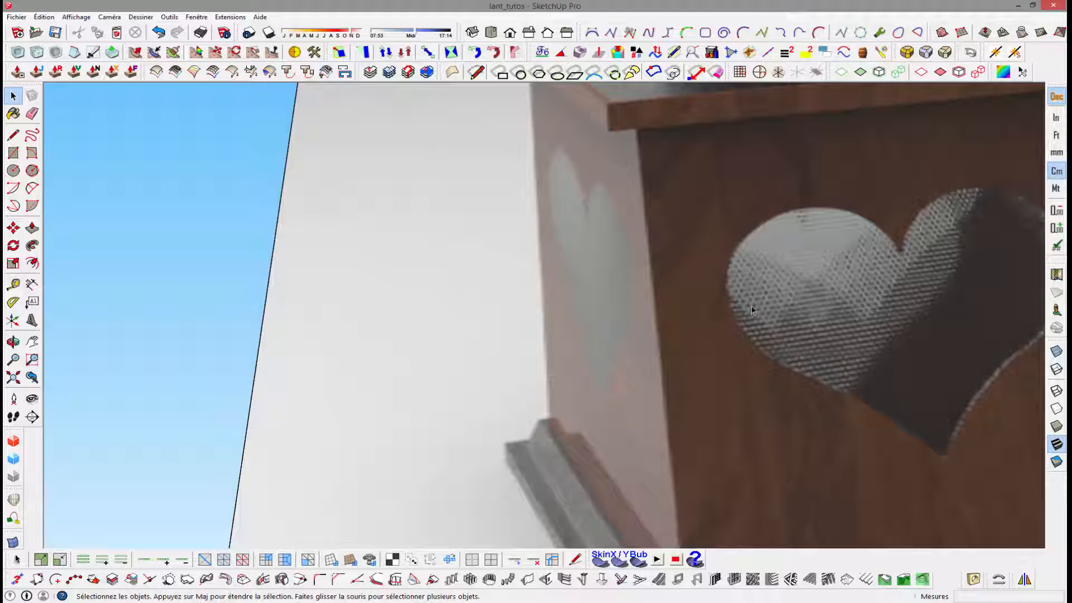
scroll(752, 310, down, 5)
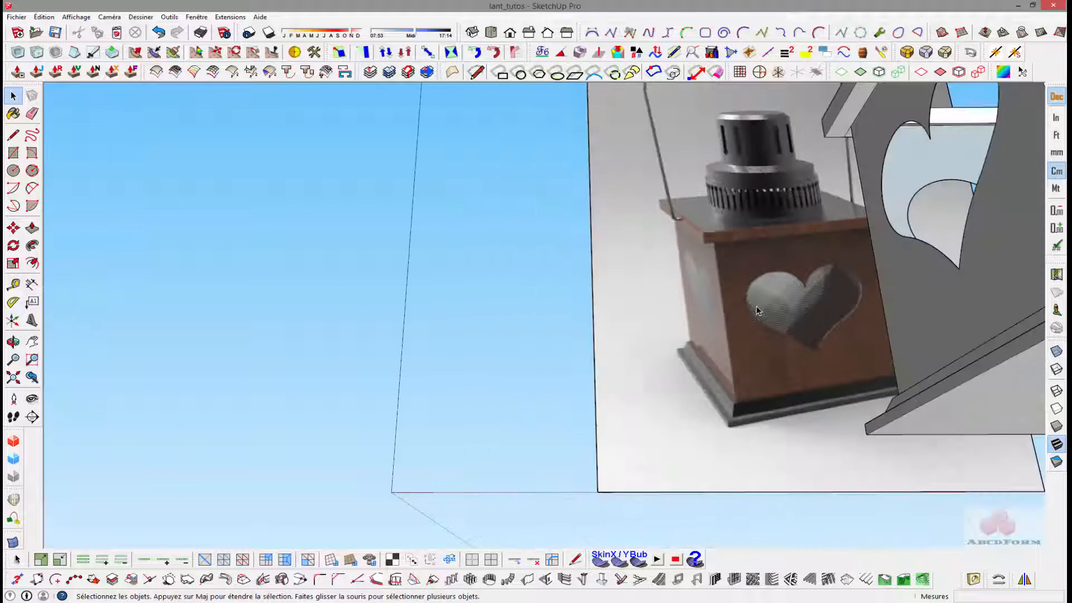
scroll(758, 311, down, 4)
middle_drag(773, 313, 748, 418)
scroll(768, 316, up, 3)
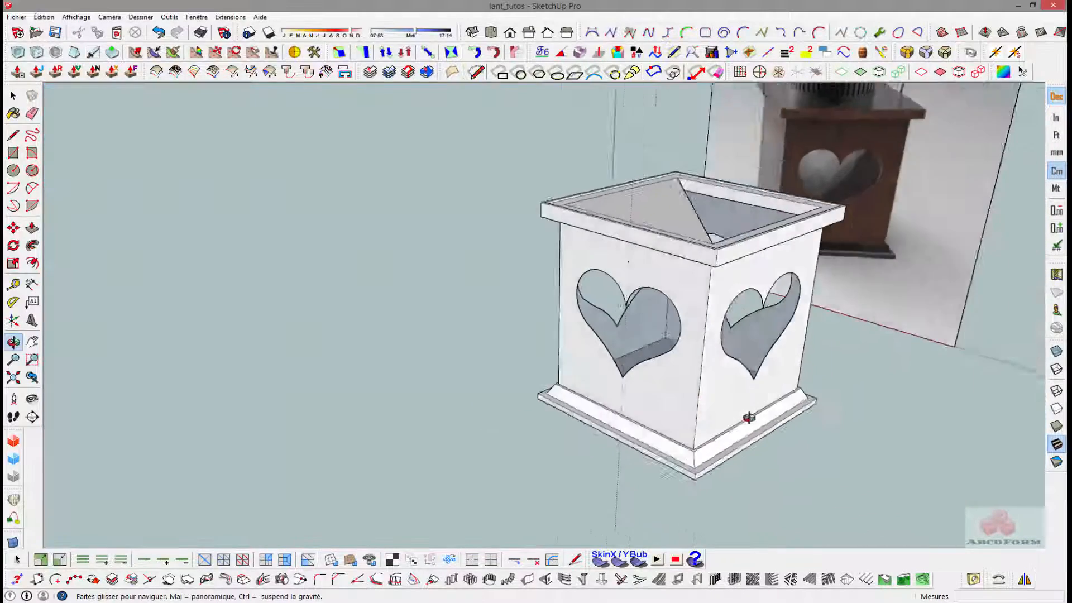
- Draw a line from the top diagonal's midpoint to the rim's inner corner to close the open half of the top
scroll(642, 275, down, 3)
middle_drag(642, 274, 728, 338)
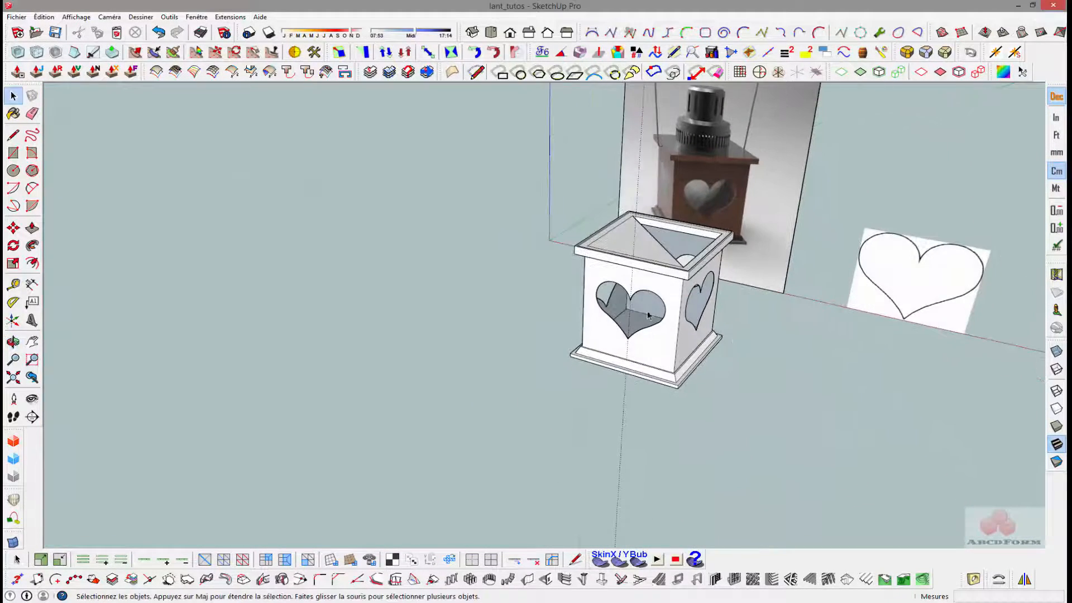
middle_drag(648, 316, 729, 405)
scroll(618, 296, up, 4)
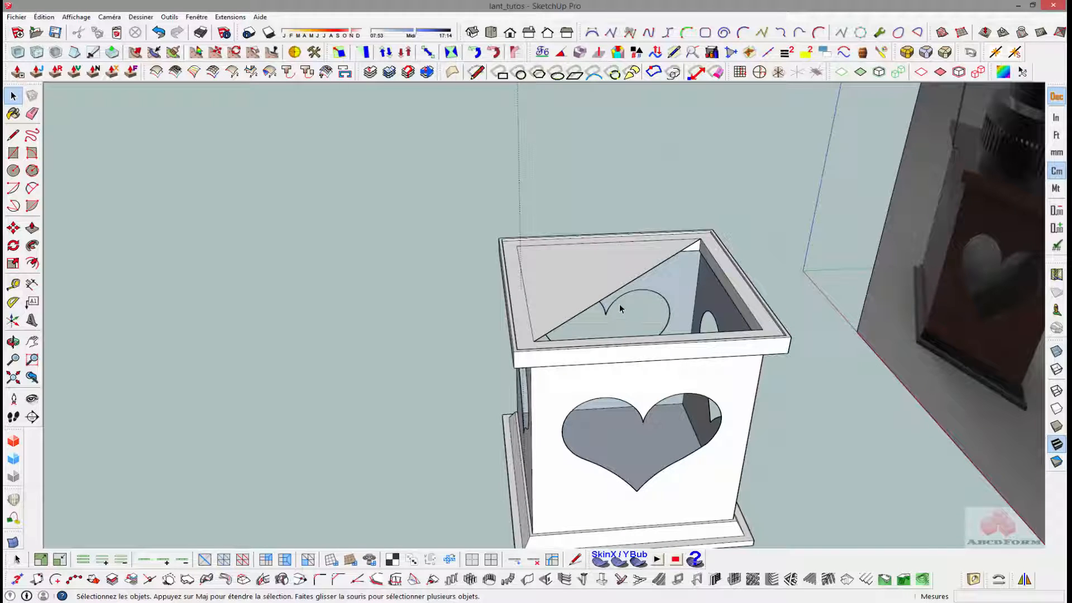
key(l)
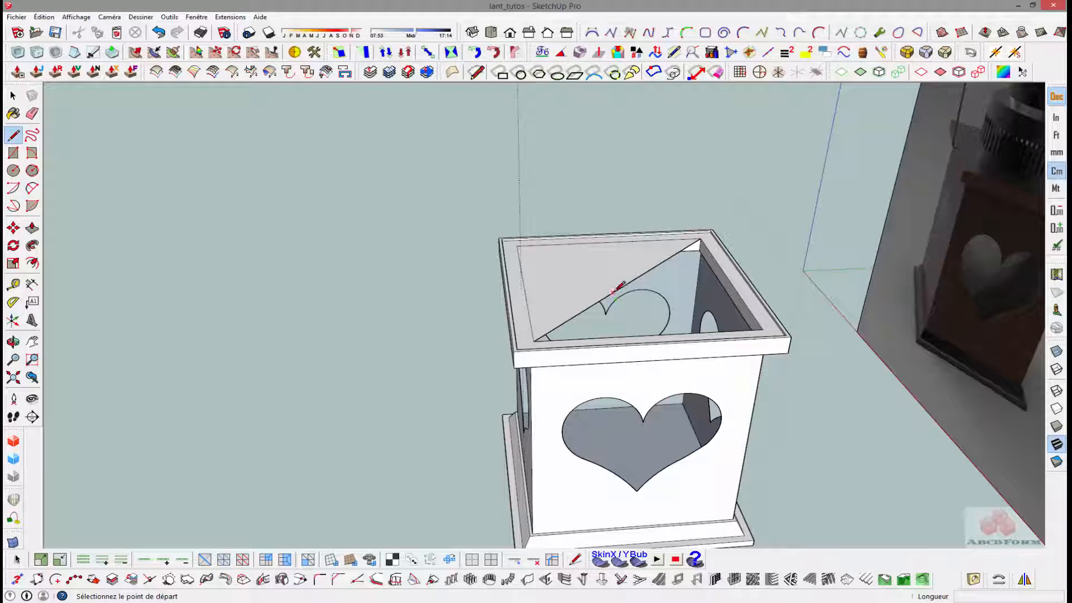
click(613, 292)
click(763, 326)
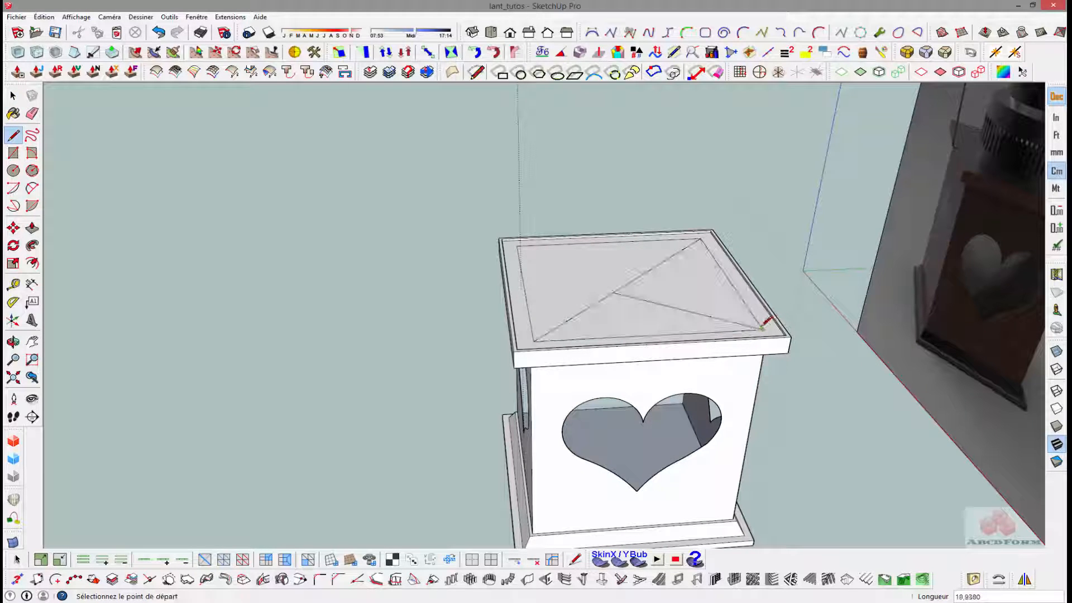
- Delete the short corner line and the diagonal to leave one continuous face inside the rim
key(space)
click(645, 302)
key(Delete)
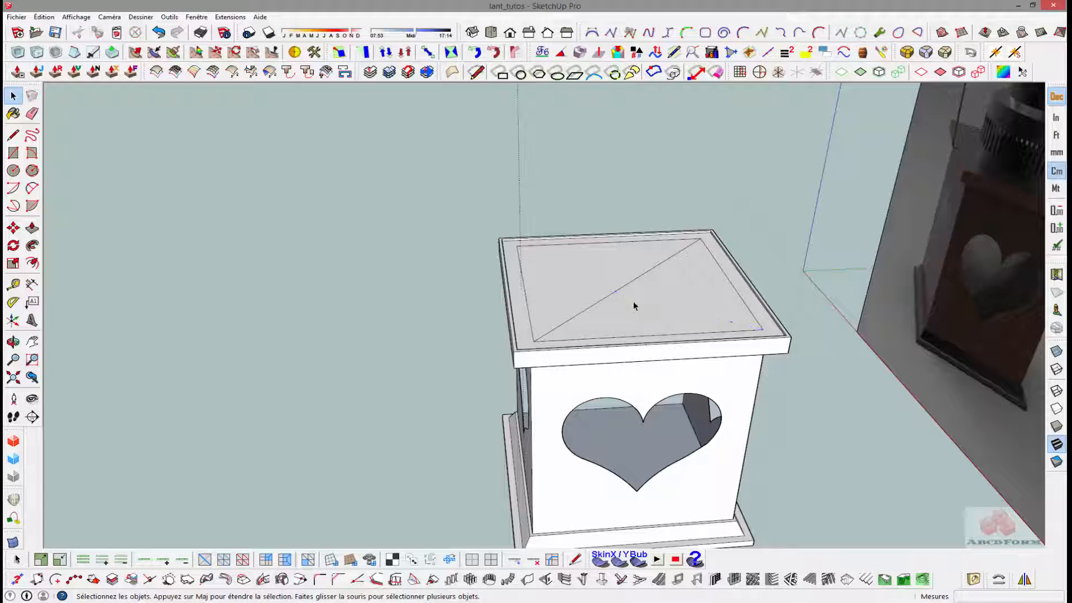
click(614, 296)
click(613, 293)
key(Delete)
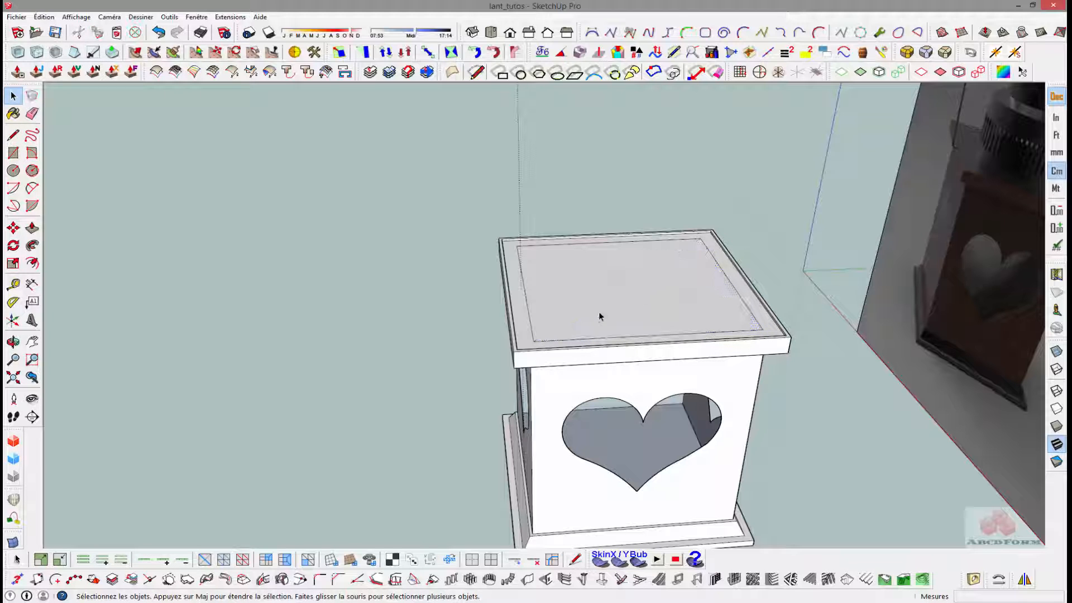
- Select the heart-cut box with its rimmed top, without the stepped base, and make it a group
middle_drag(612, 293, 788, 370)
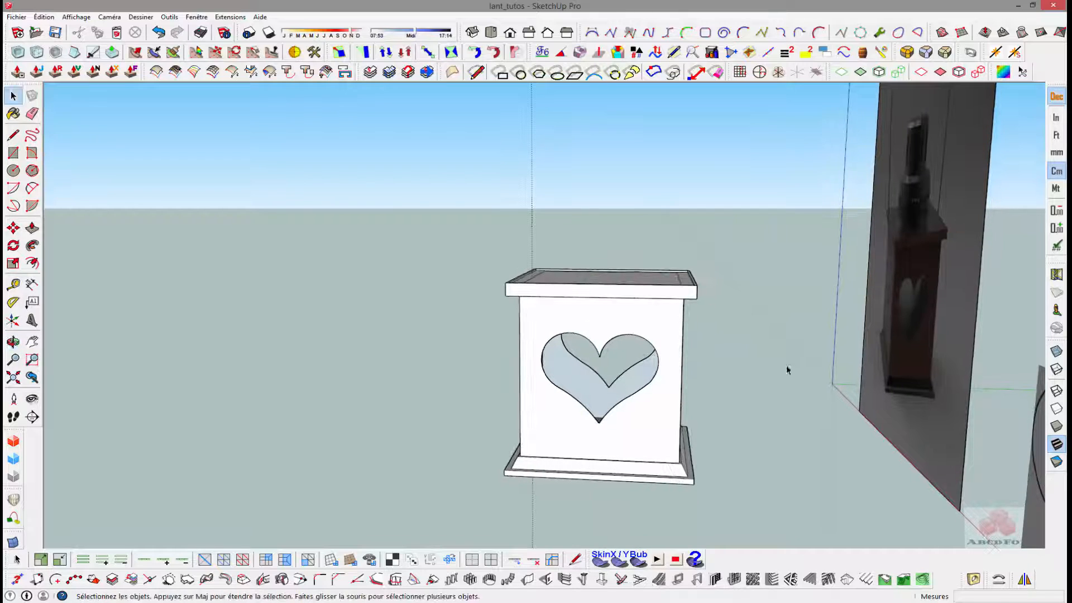
key(ctrl+a)
middle_drag(419, 236, 577, 329)
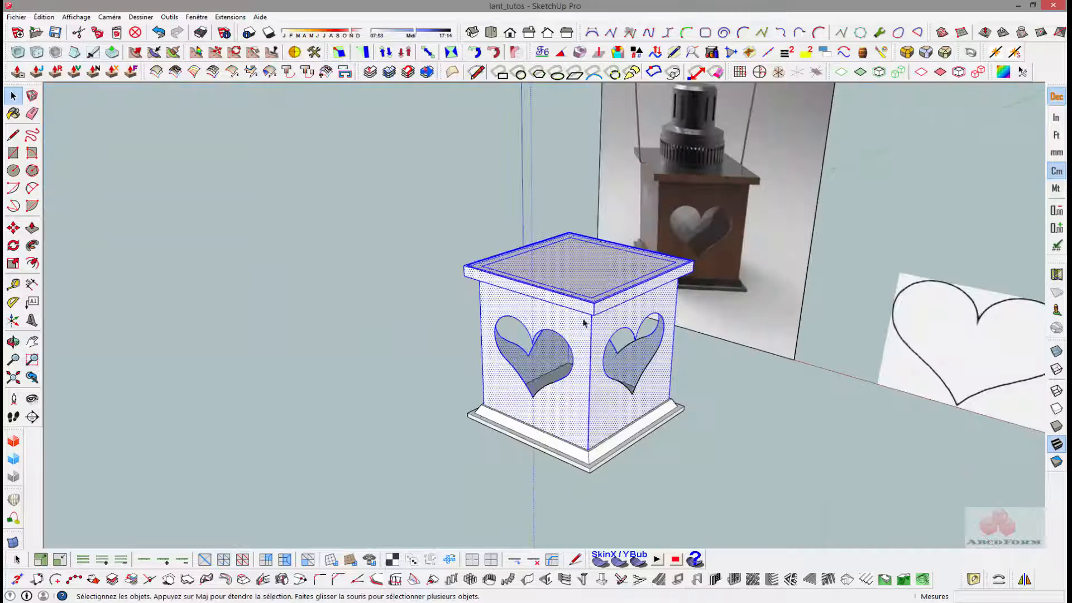
right_click(577, 330)
click(657, 360)
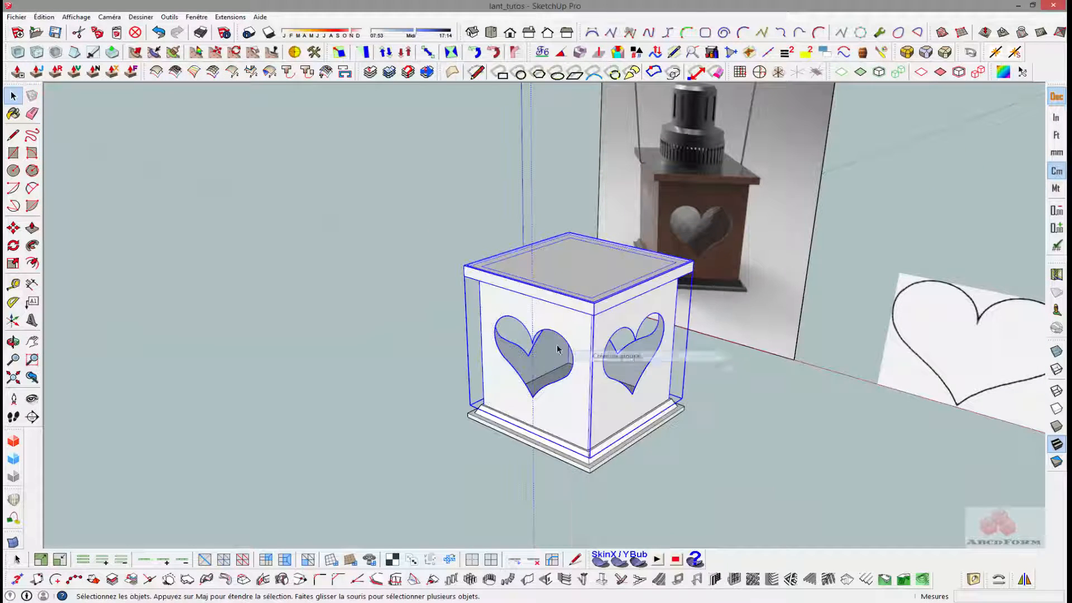
- Cut the inner top face out of the box group and paste it in place outside the group
click(401, 287)
middle_drag(401, 287, 538, 262)
scroll(527, 275, up, 4)
click(520, 291)
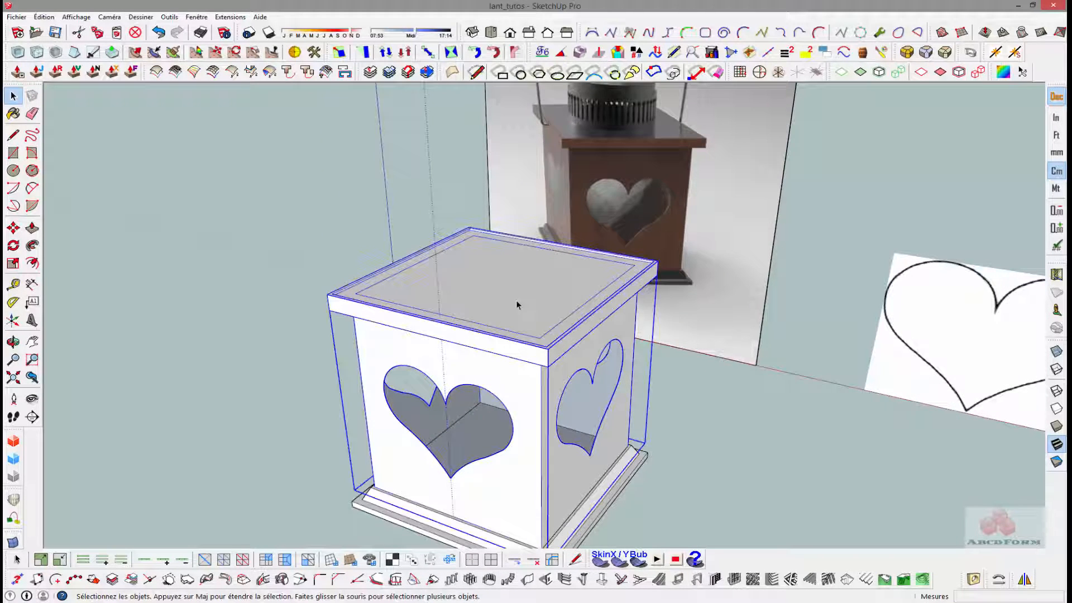
double_click(519, 297)
click(531, 290)
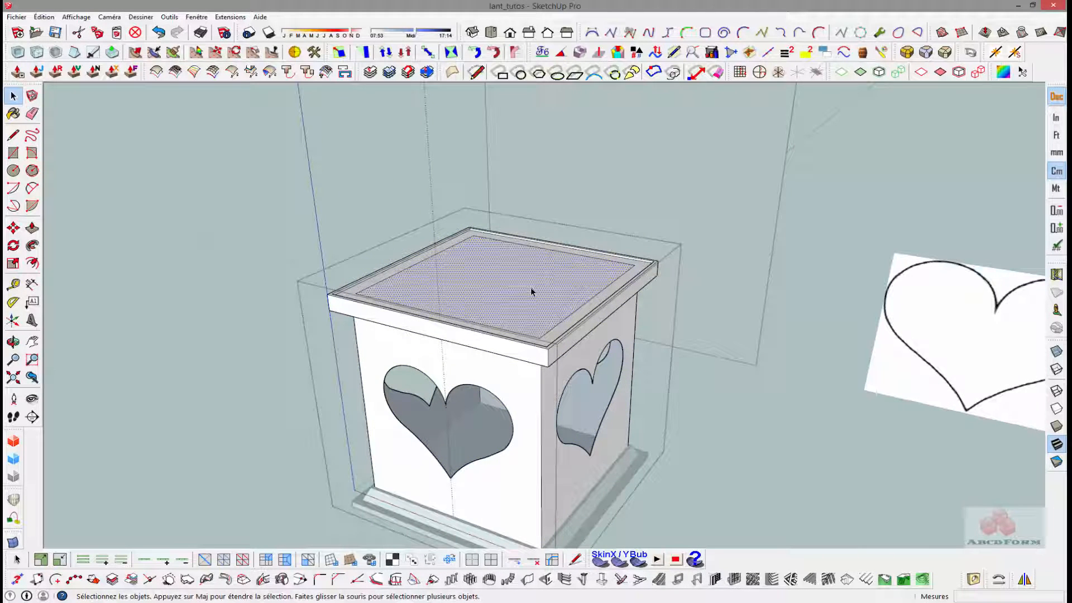
key(Delete)
click(229, 272)
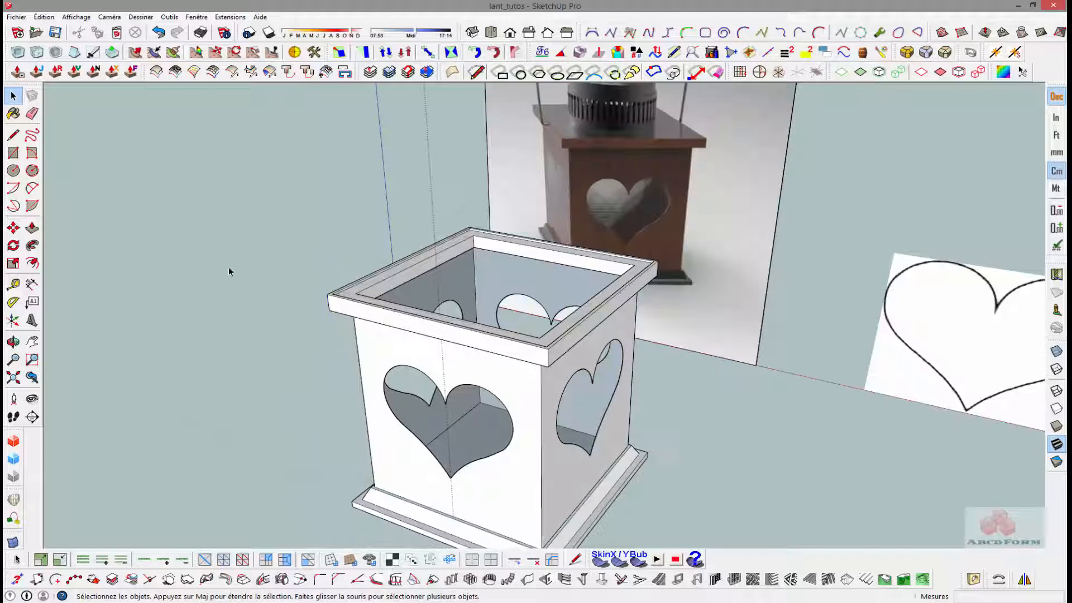
click(44, 17)
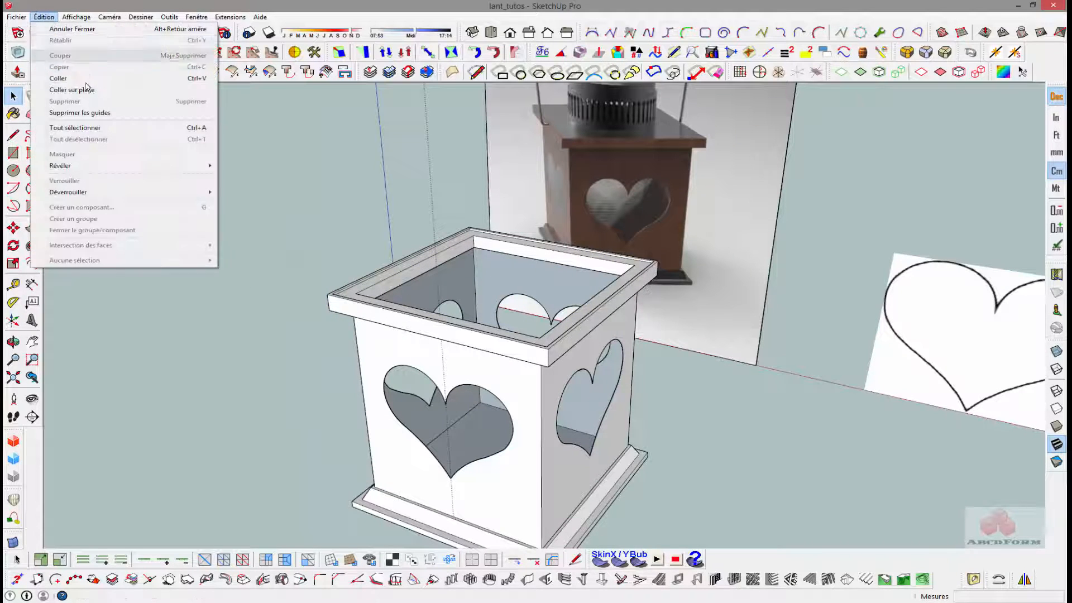
click(93, 94)
- Draw a line across the pasted top face between the midpoints of two opposite edges
middle_drag(335, 251, 508, 290)
key(l)
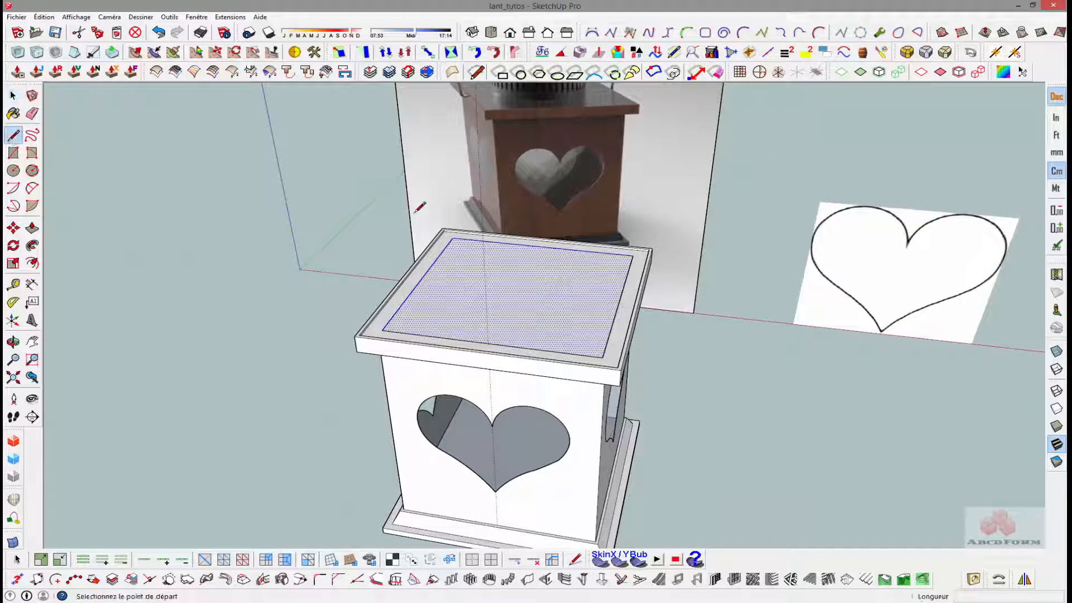
click(541, 246)
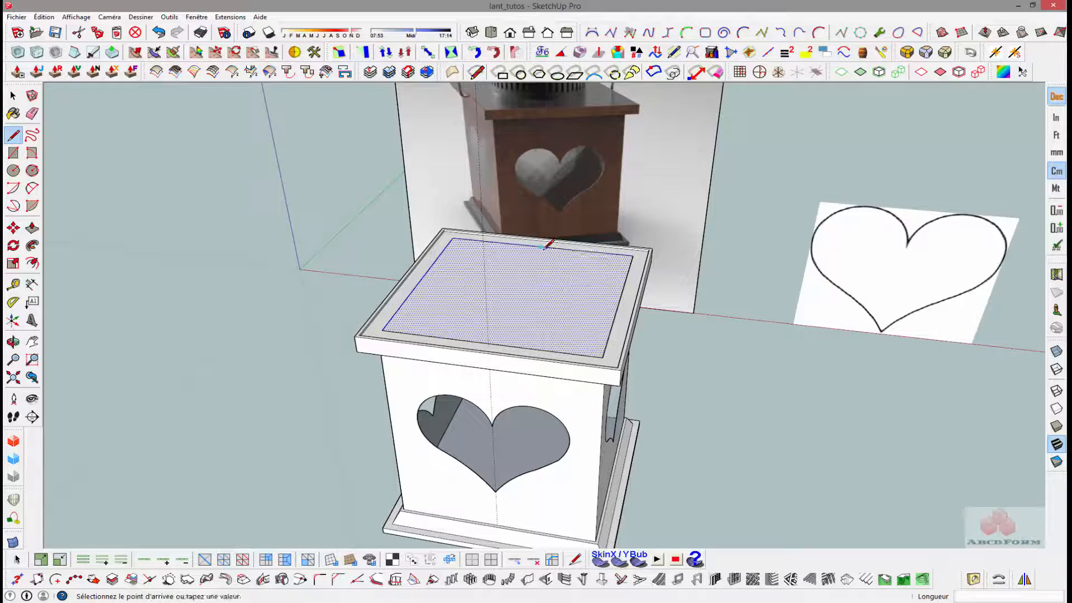
click(491, 341)
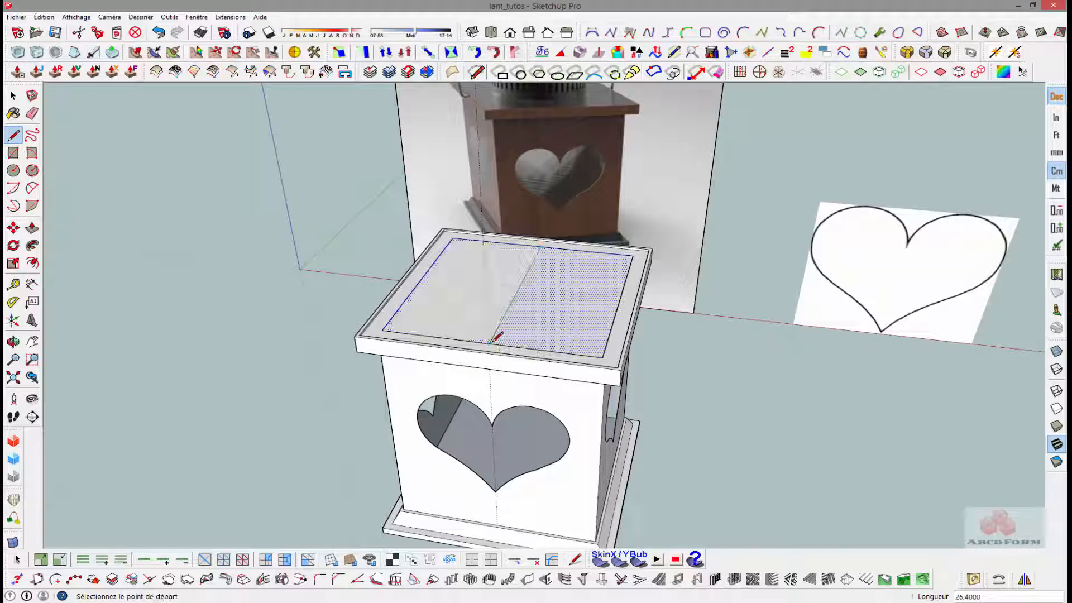
key(space)
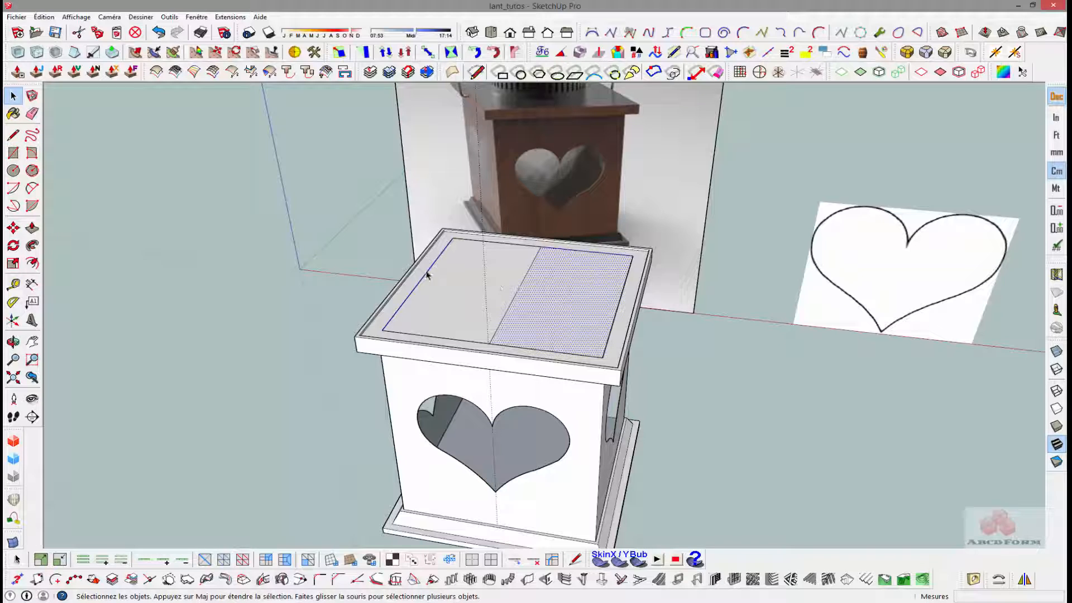
- Draw a circle of 9 cm radius on the top face, centred on the dividing line's midpoint
click(13, 170)
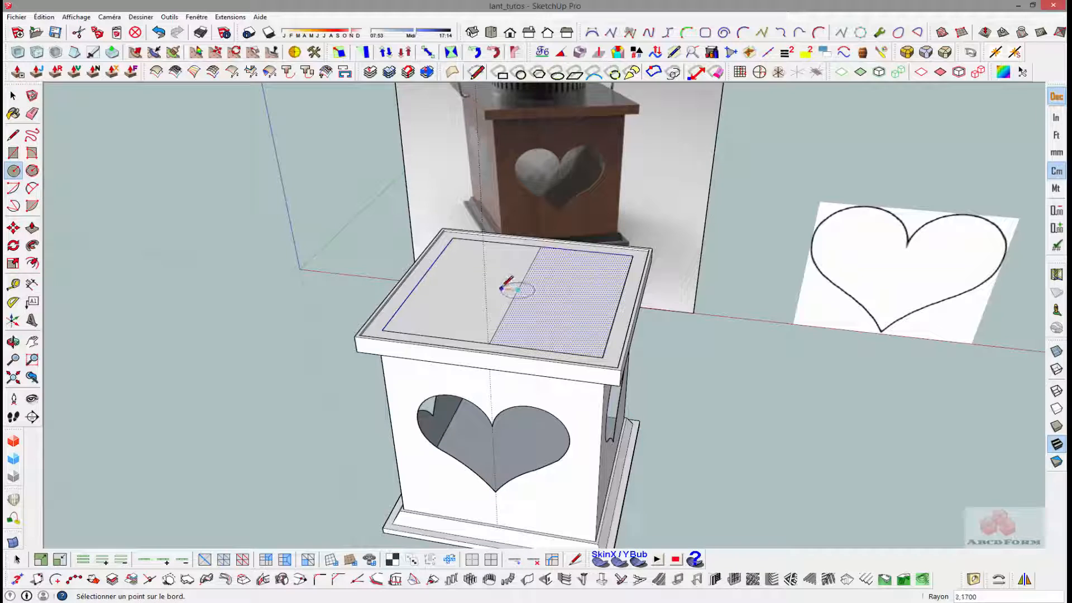
mouse_move(516, 282)
middle_down()
mouse_move(521, 235)
mouse_move(525, 262)
middle_up()
key(c)
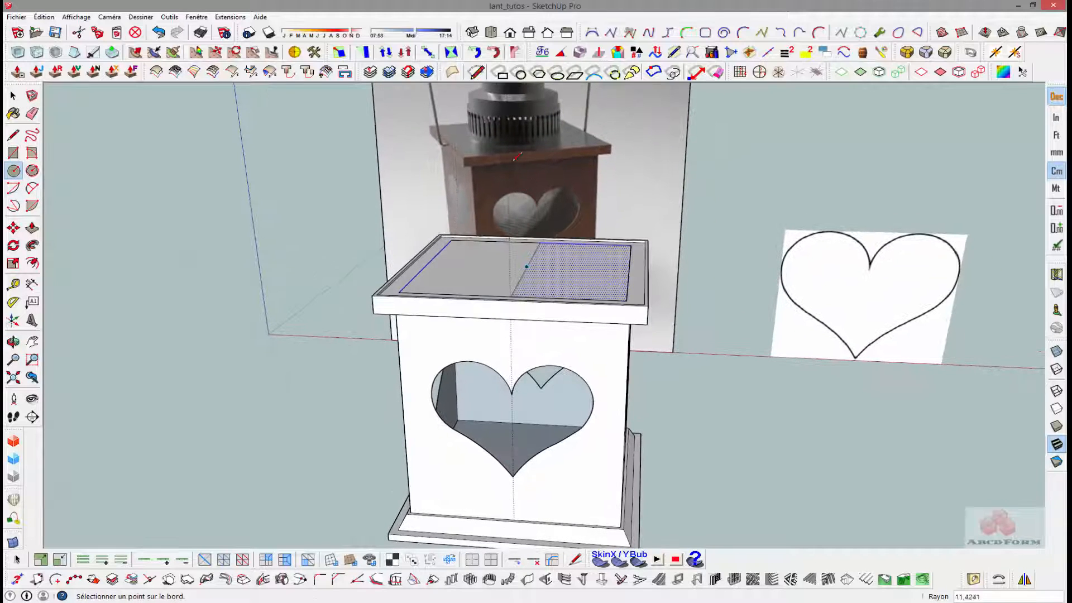
click(526, 267)
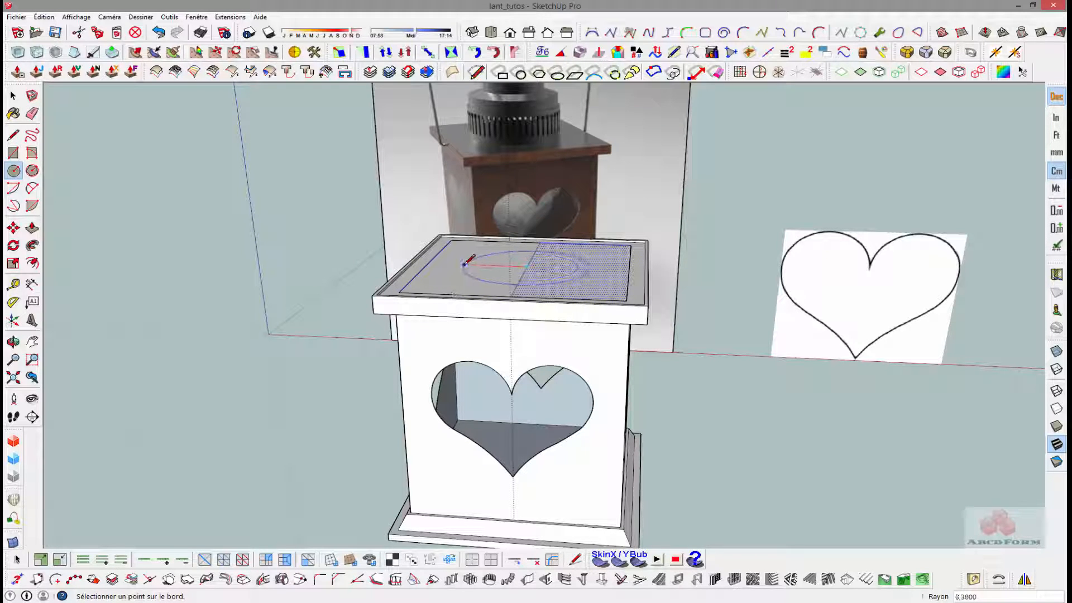
middle_drag(468, 261, 472, 289)
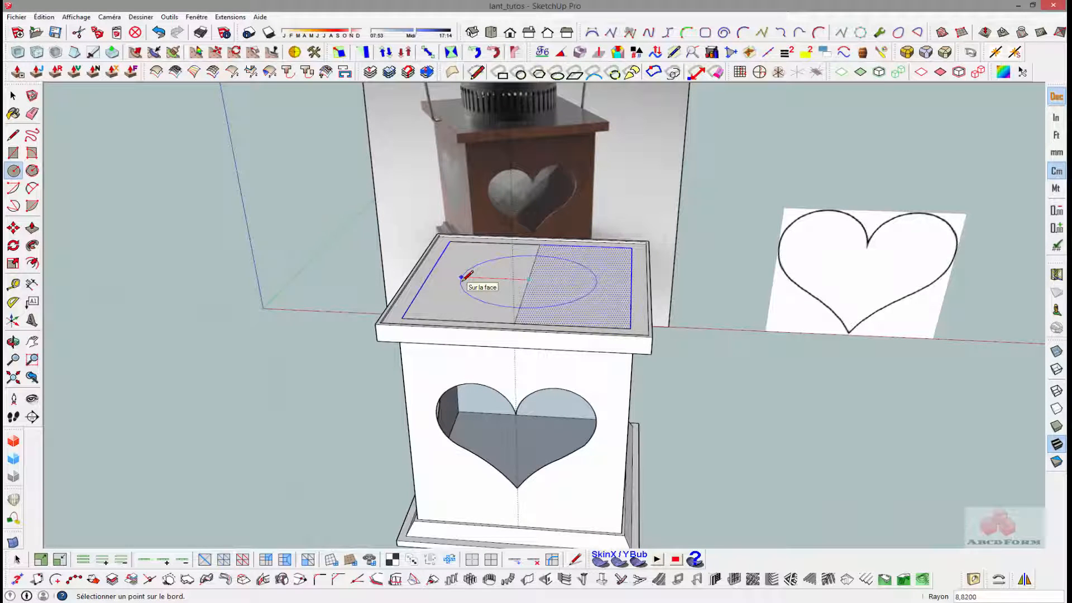
click(461, 278)
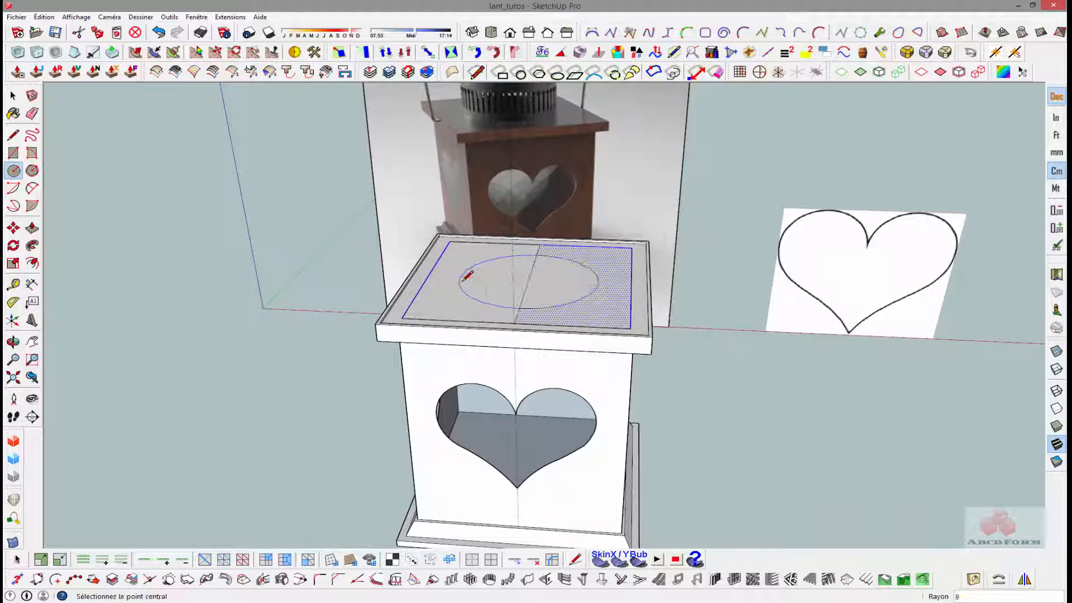
- Erase the dividing line inside and outside the circle on the top face
key(space)
key(e)
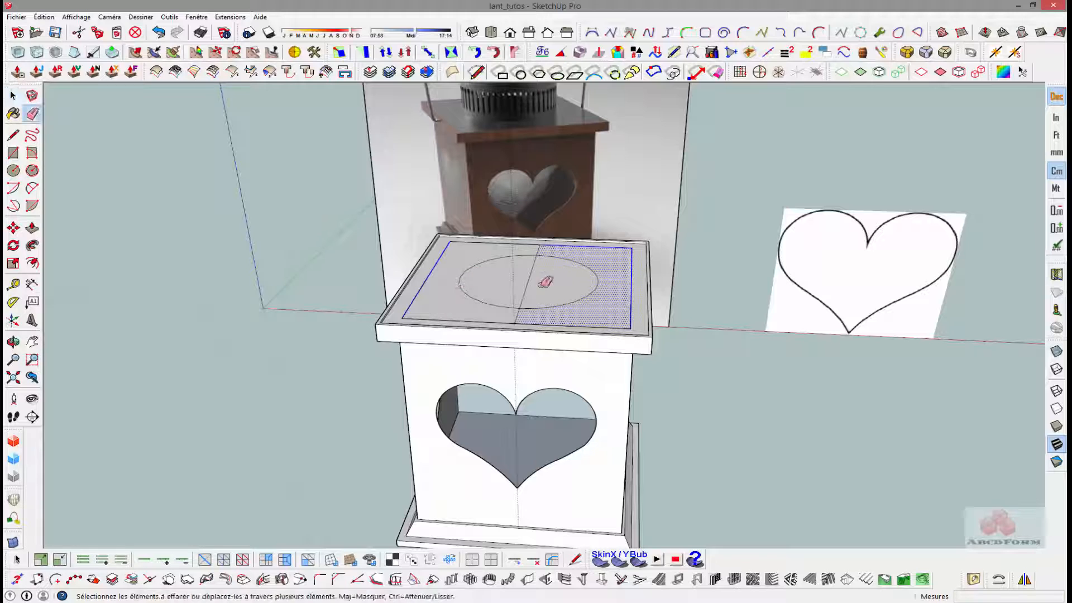
click(534, 263)
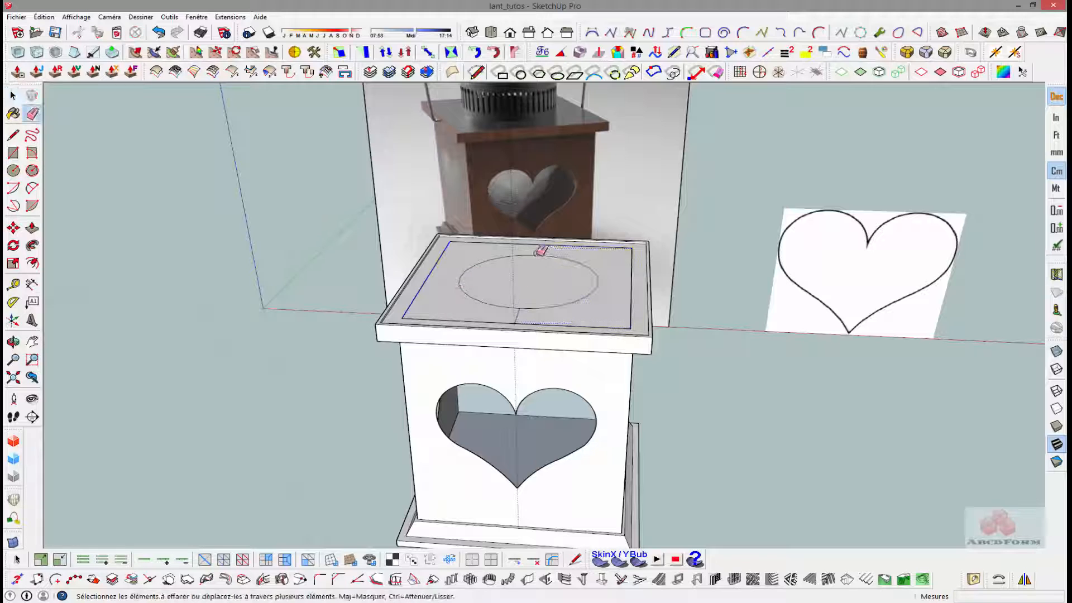
click(521, 315)
key(p)
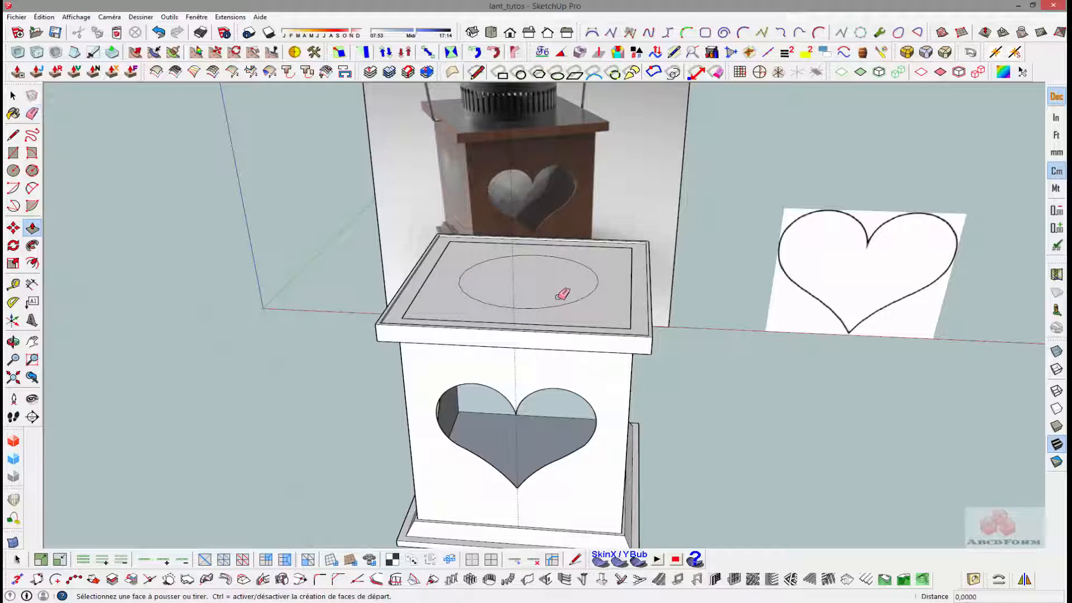
click(555, 293)
scroll(556, 273, down, 1)
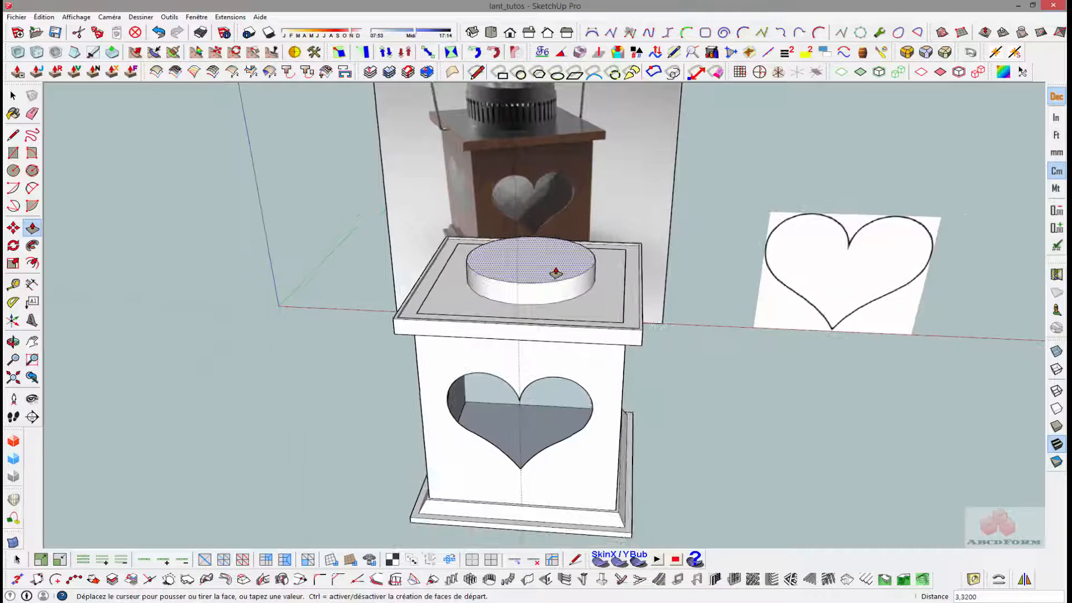
shift+middle_drag(548, 264, 531, 324)
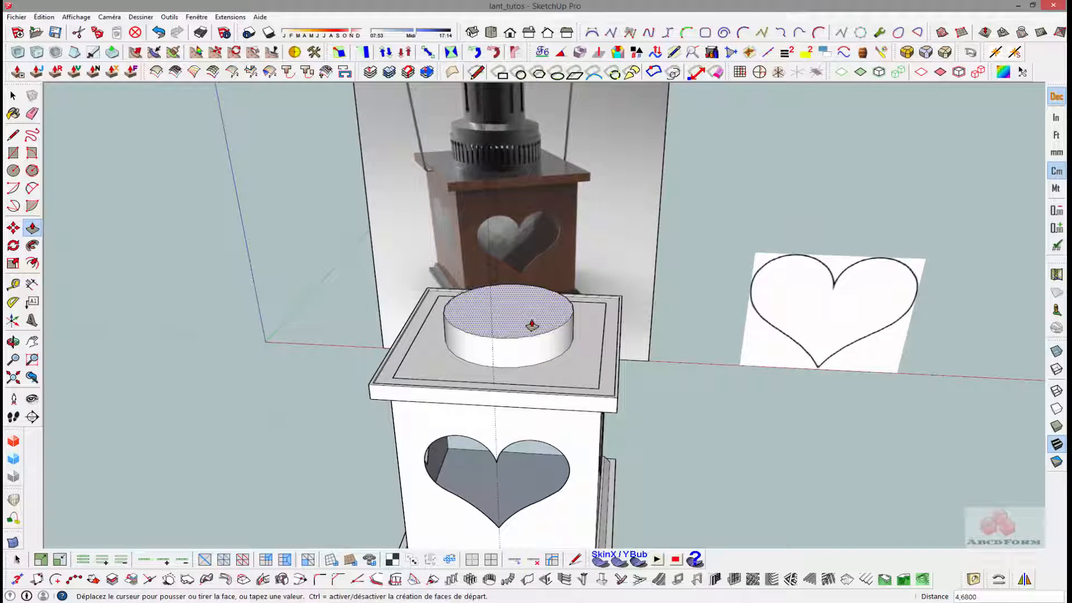
key(Escape)
key(space)
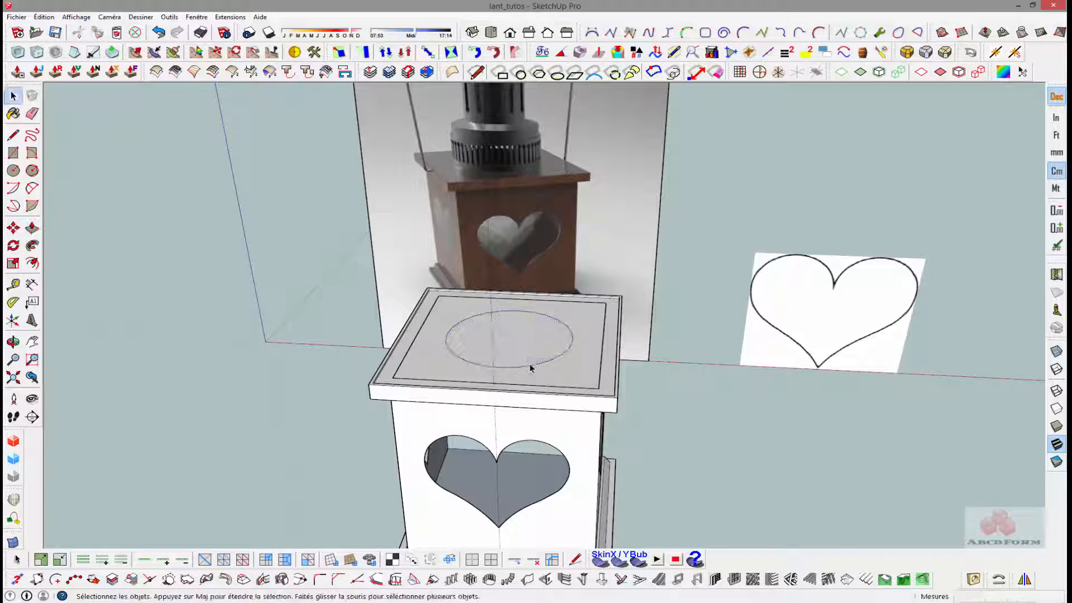
- Show the entity info of the circle on the top face to check its radius and segment count
click(531, 367)
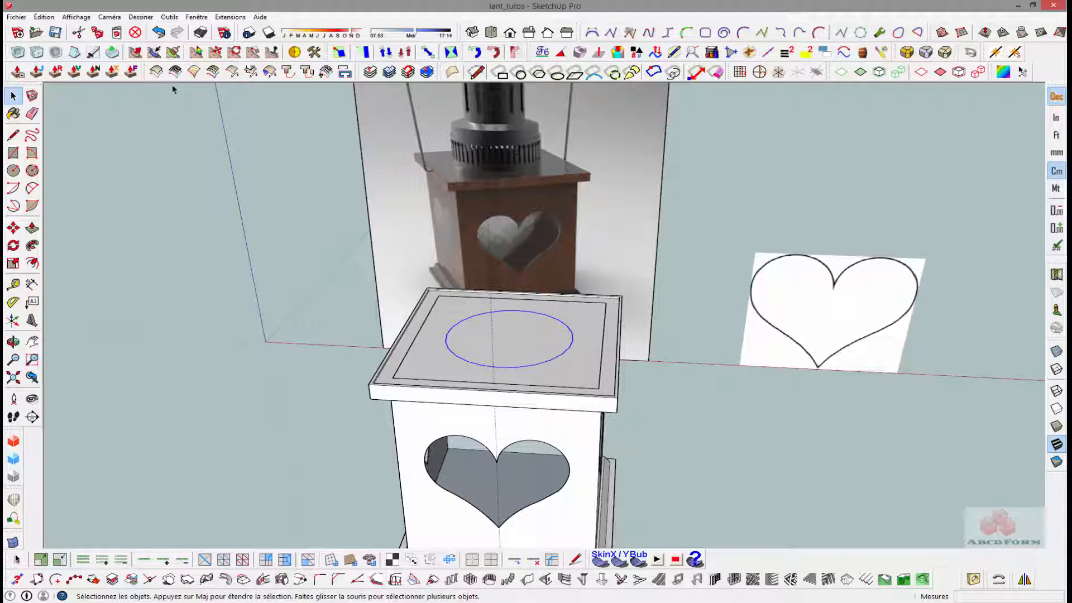
click(196, 17)
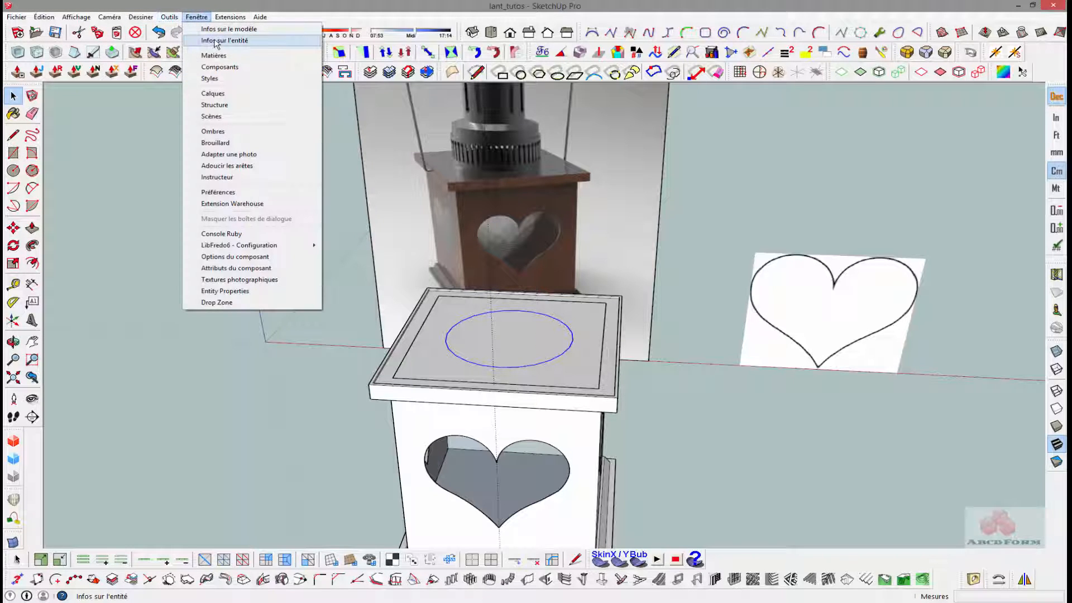
click(218, 41)
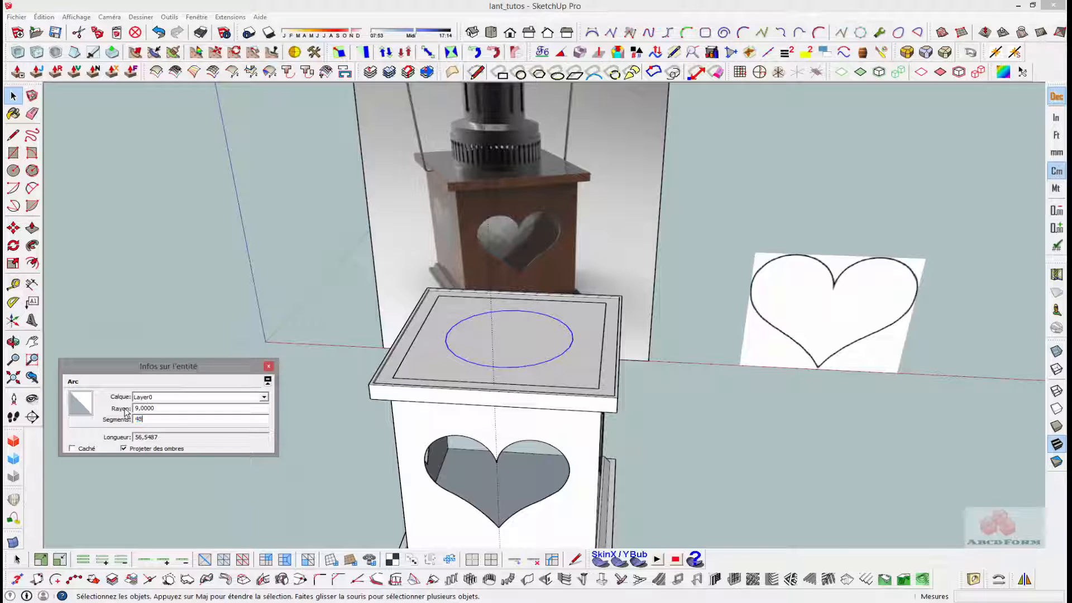
click(170, 306)
- Examine the chimney's round lower section in the reference image and compare its proportions with the modelled box
scroll(517, 188, up, 5)
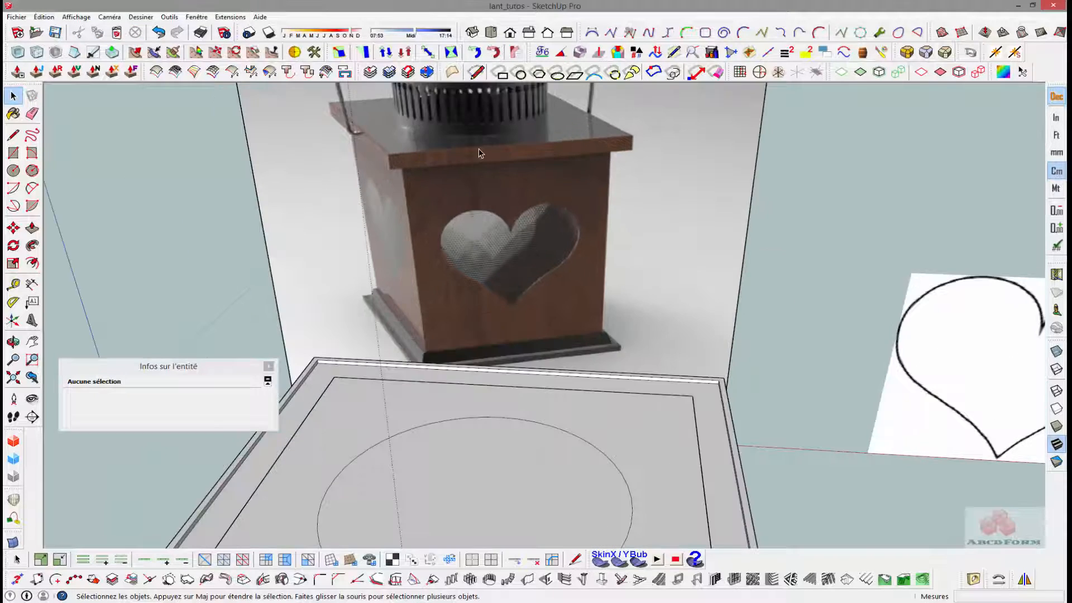
middle_drag(479, 150, 479, 196)
scroll(471, 139, down, 5)
shift+middle_drag(470, 140, 420, 353)
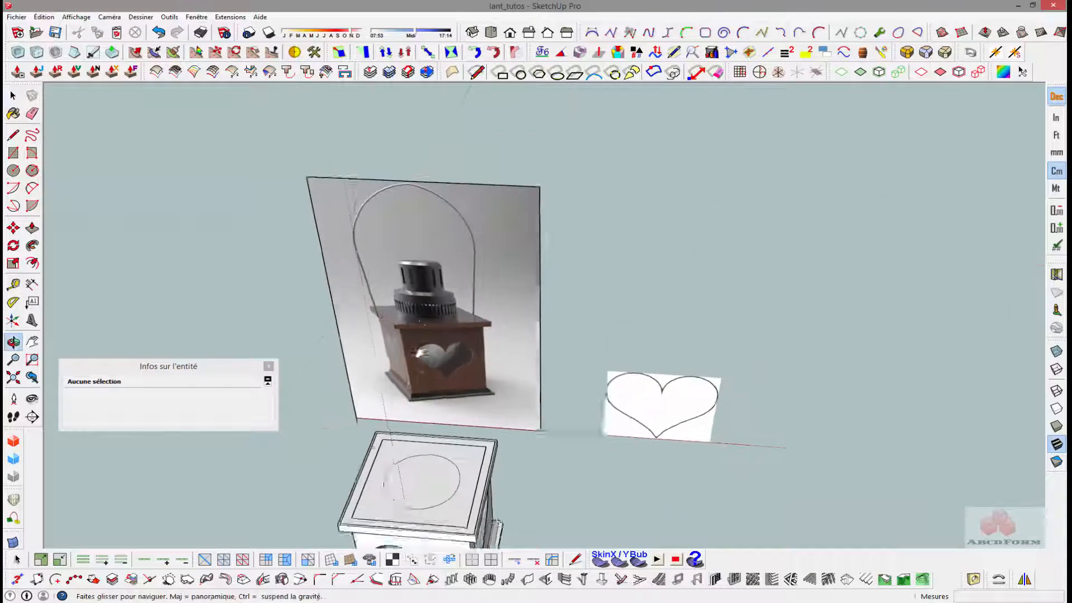
key(space)
scroll(408, 353, up, 6)
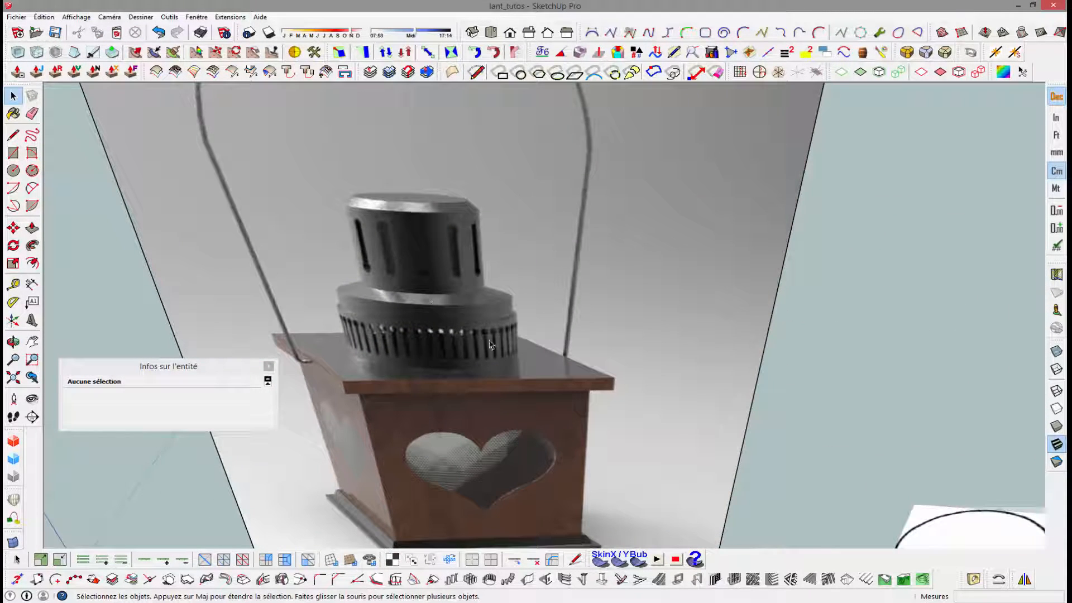
scroll(491, 344, down, 10)
middle_drag(419, 335, 414, 304)
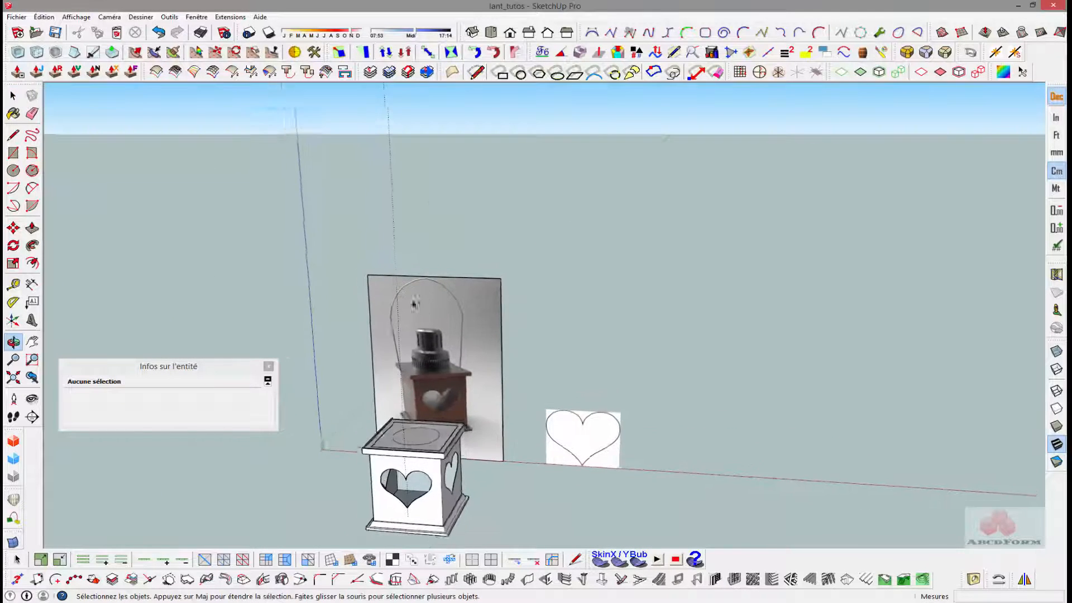
scroll(409, 466, up, 4)
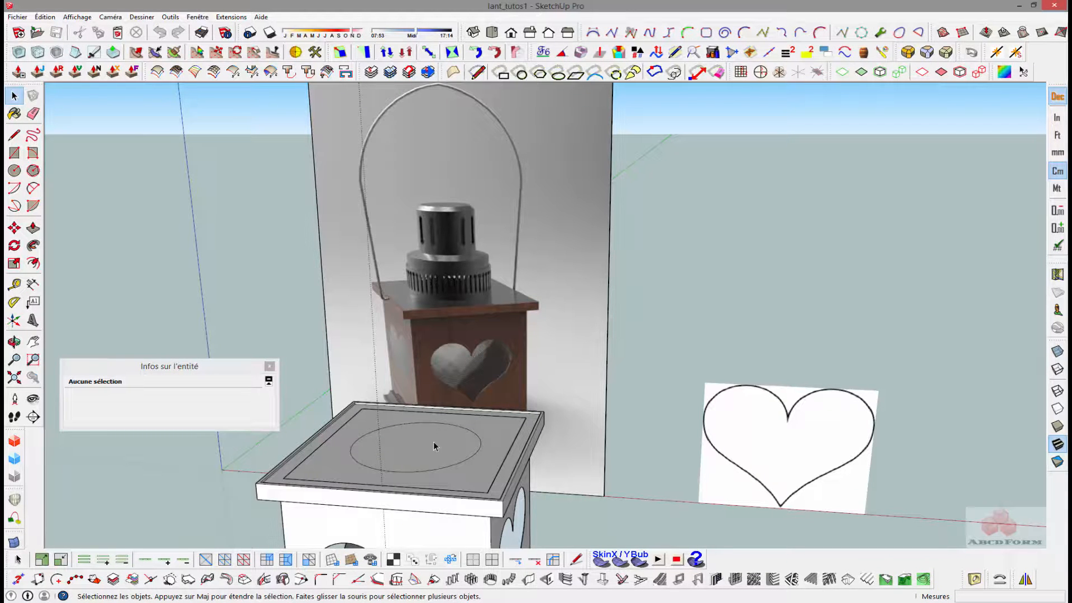
- Extrude the circular face on the top plate upward by 8 cm with Push/Pull
click(435, 446)
key(p)
click(434, 447)
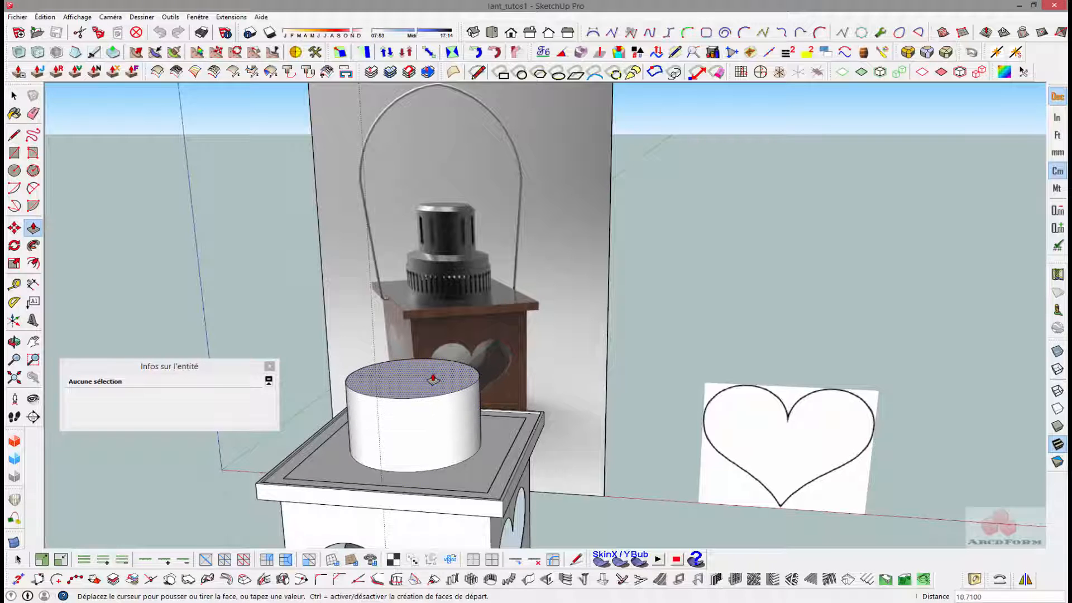
middle_drag(421, 386, 335, 304)
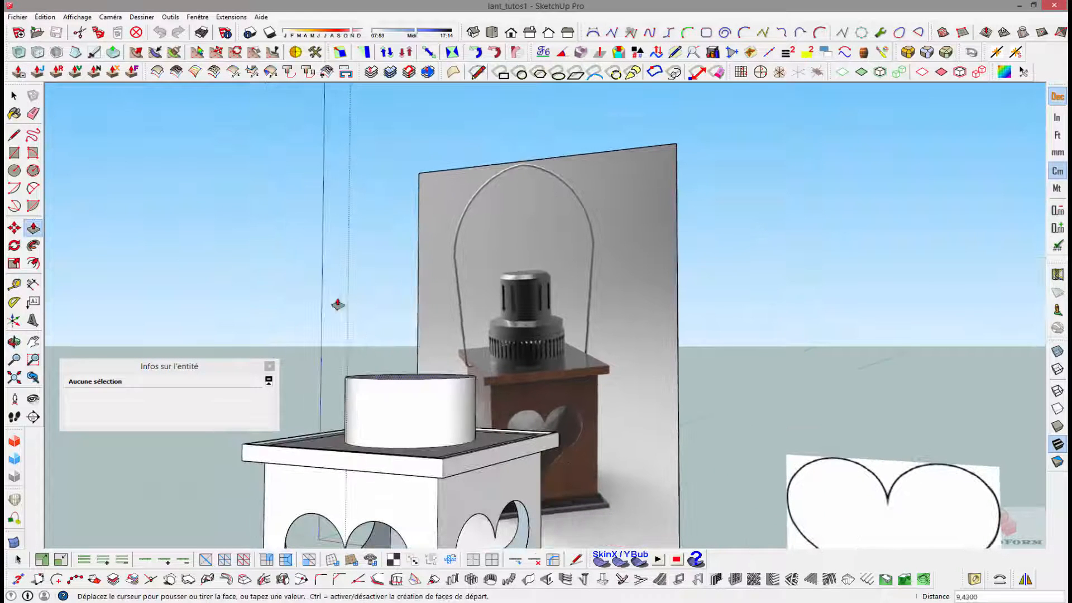
text(8)
key(Return)
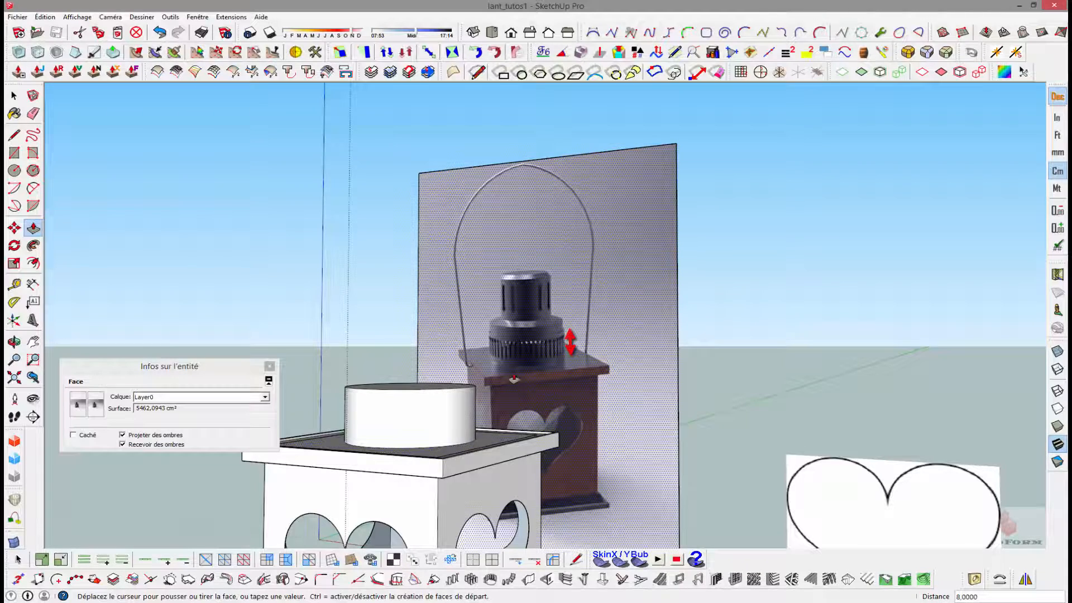
- Offset the cylinder's top edge inward by 0.4 cm
middle_drag(489, 403, 378, 379)
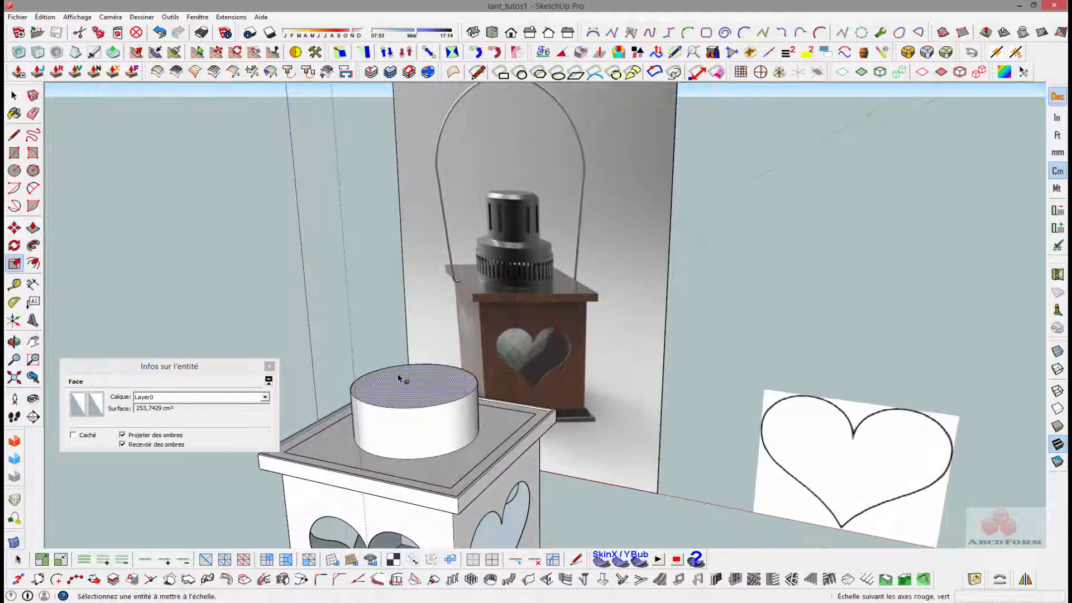
scroll(402, 402, up, 4)
key(f)
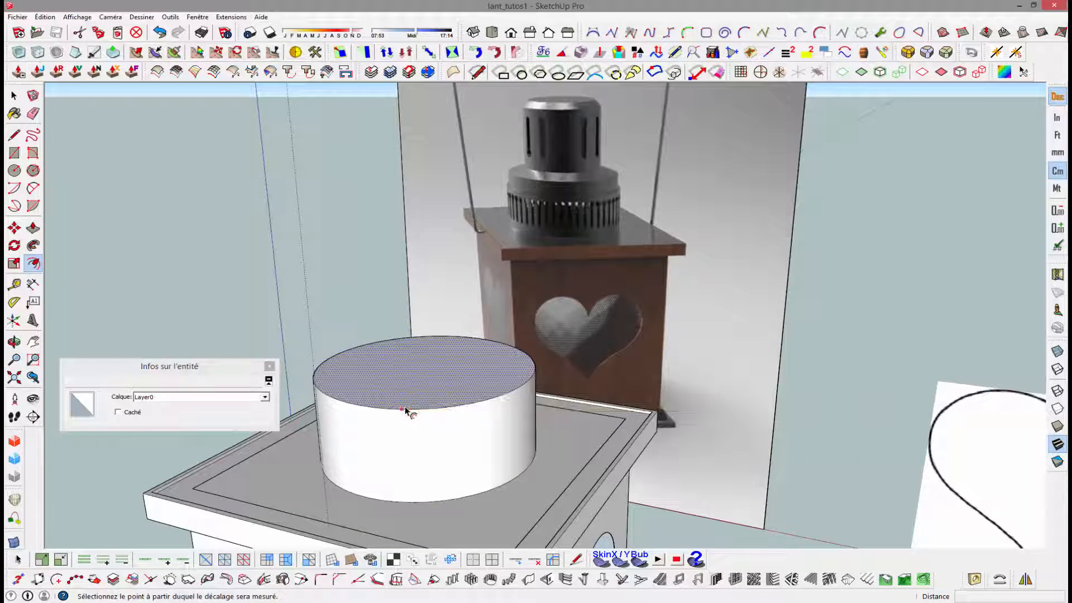
click(407, 408)
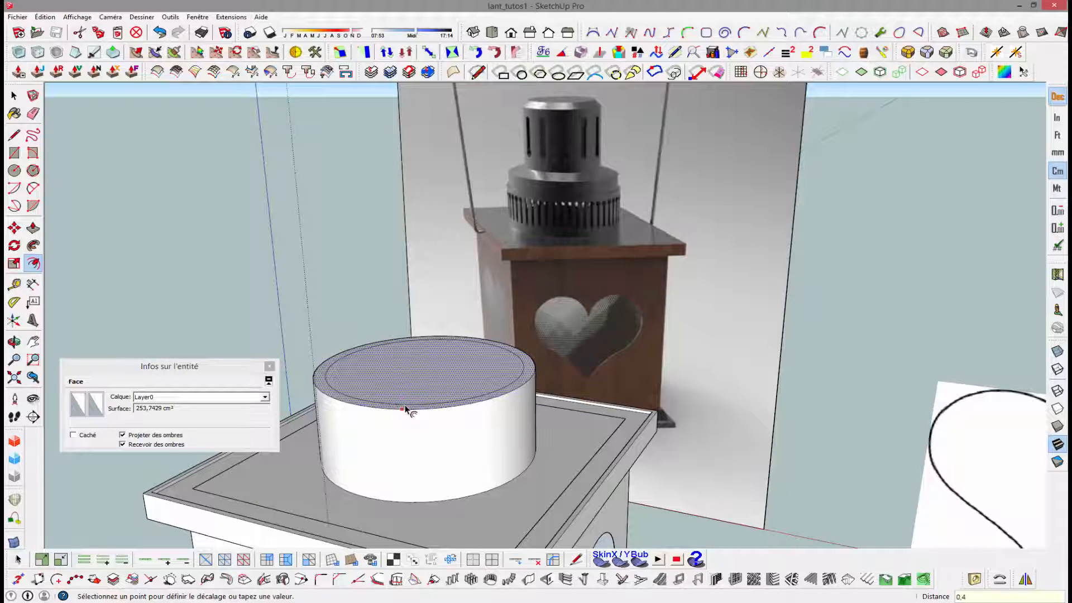
key(Return)
- Hollow out the cylinder by pushing its inner top face down 8 cm, leaving a thin ring wall
scroll(400, 384, up, 2)
middle_drag(379, 419, 375, 479)
key(p)
click(411, 427)
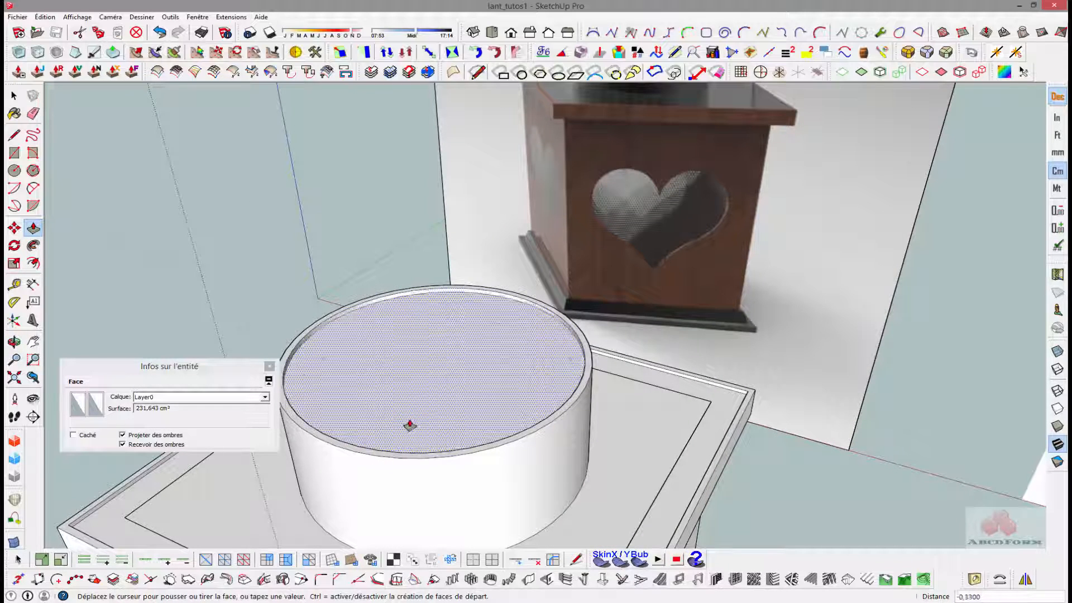
click(619, 497)
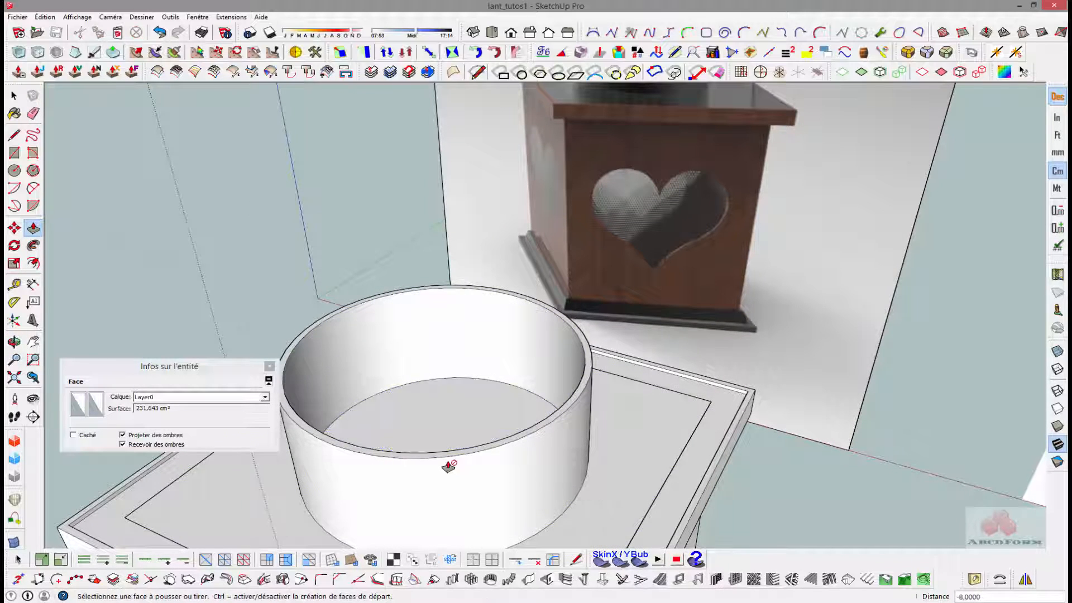
- Examine the vertical vent slots around the chimney's lower ring in the reference image
scroll(449, 468, down, 2)
middle_drag(449, 470, 428, 428)
key(space)
scroll(583, 156, up, 6)
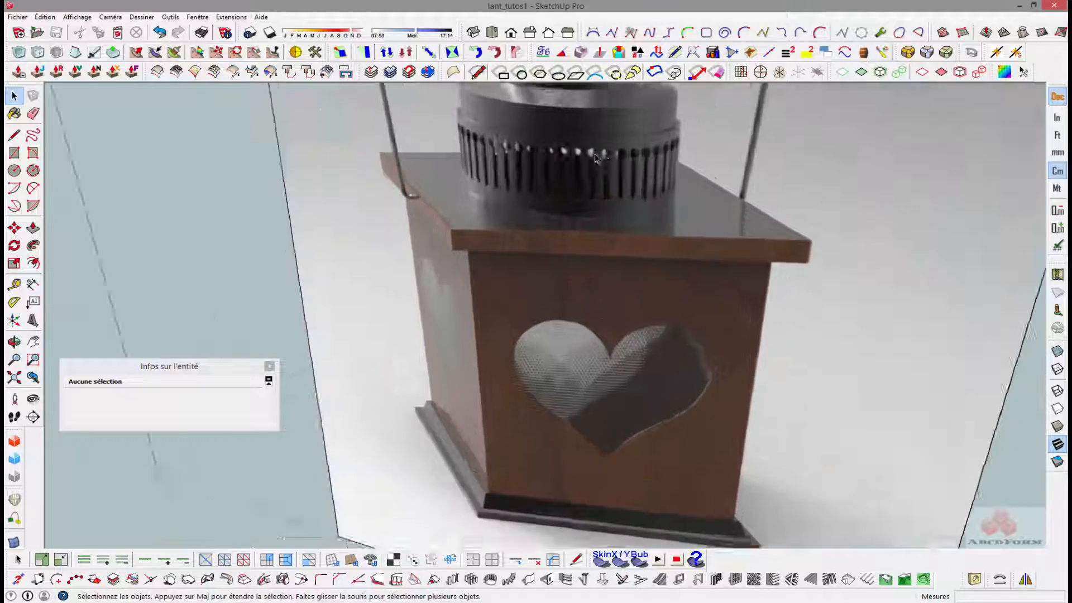
middle_drag(559, 171, 701, 140)
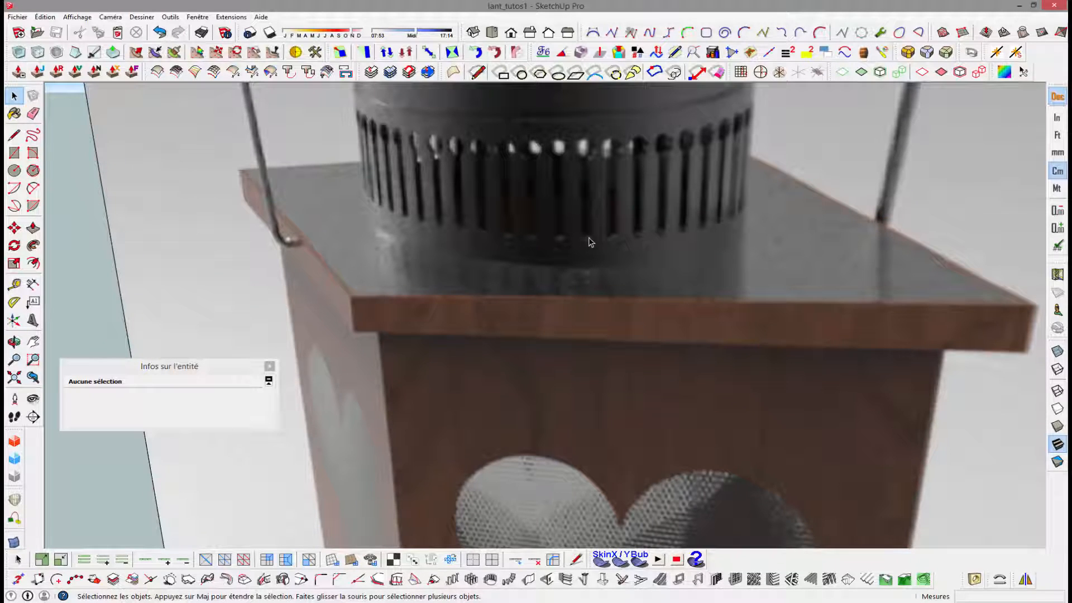
scroll(591, 239, down, 1)
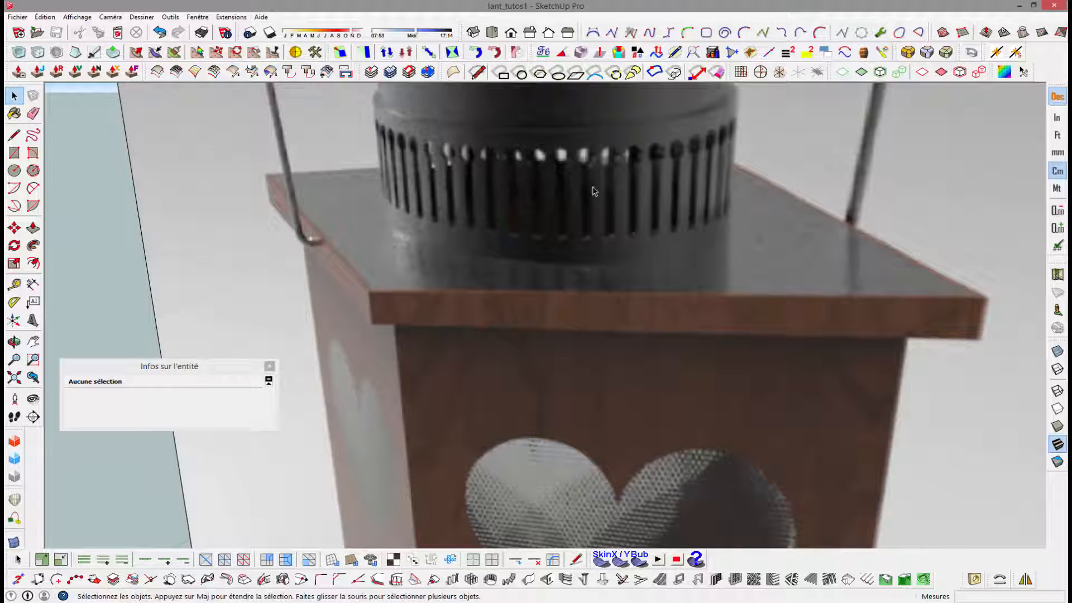
scroll(543, 197, down, 10)
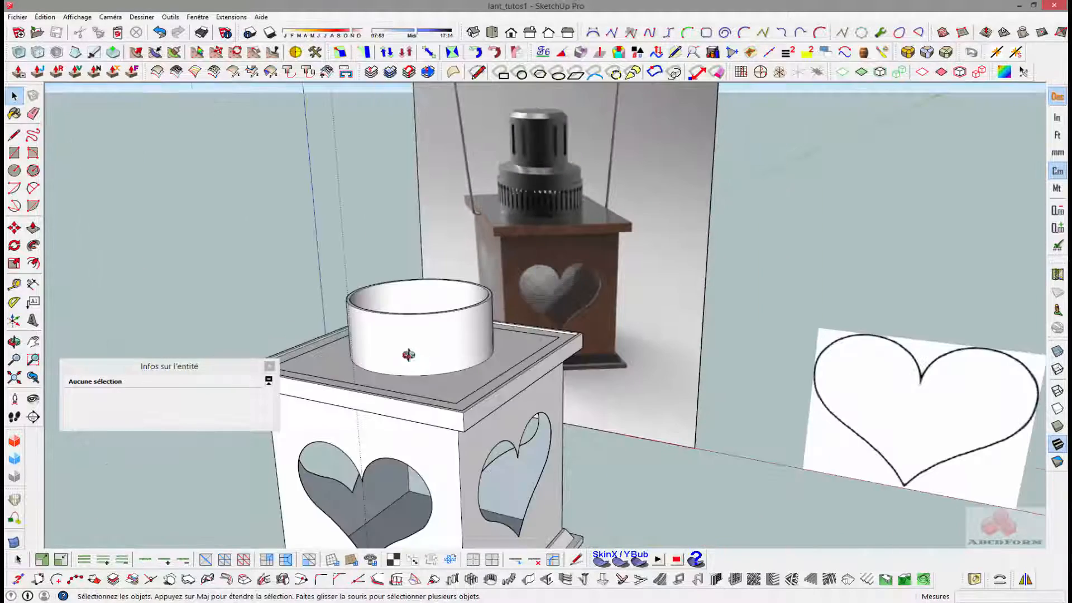
- Turn on the display of hidden geometry to reveal the facet edges of the ring
middle_drag(412, 354, 607, 346)
key(space)
click(77, 17)
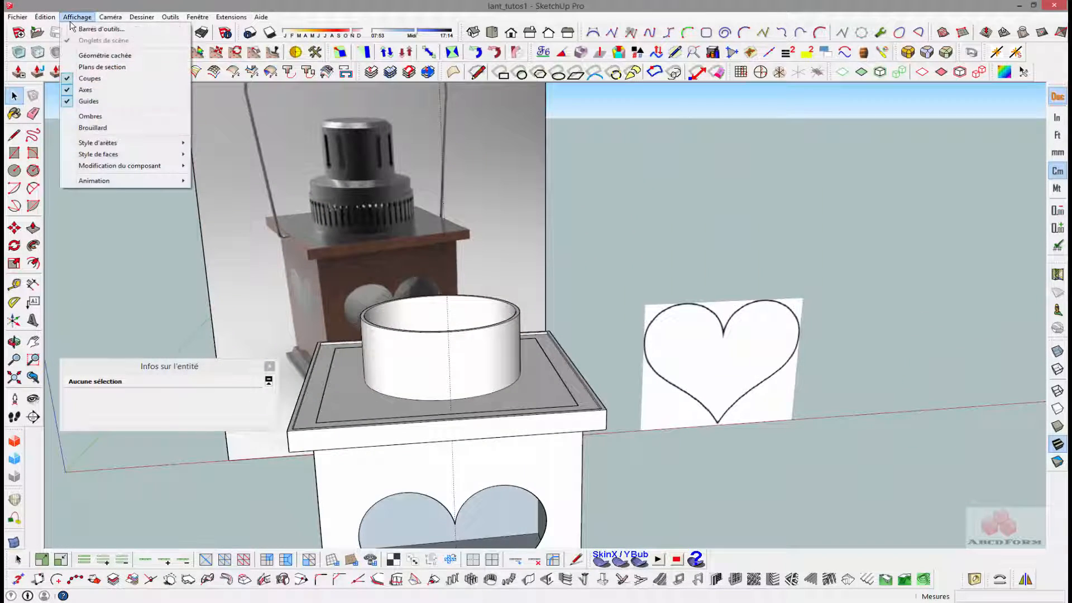
click(92, 54)
scroll(445, 342, up, 6)
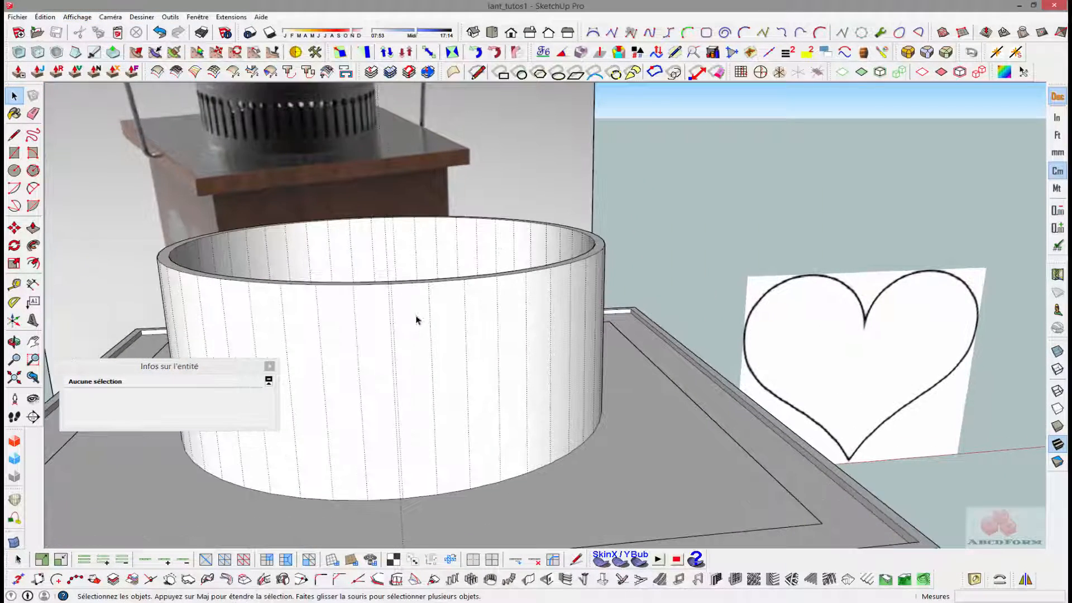
mouse_move(419, 318)
middle_down()
mouse_move(460, 310)
mouse_move(428, 319)
middle_up()
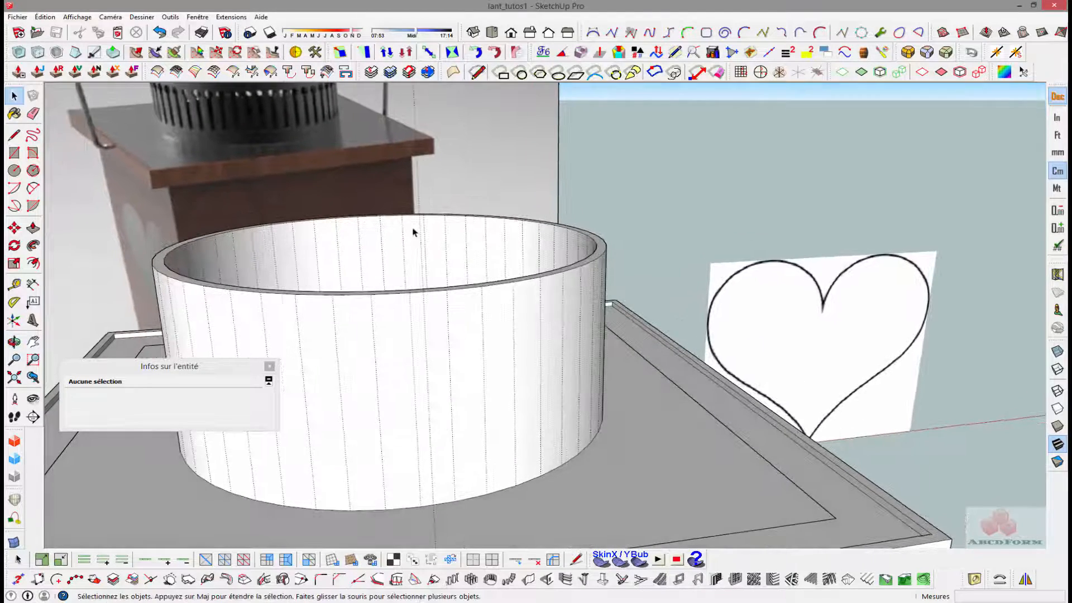
- Open the box group for editing and delete the vertical guide line running through its front
mouse_move(414, 229)
middle_down()
mouse_move(471, 238)
mouse_move(579, 196)
middle_up()
click(570, 186)
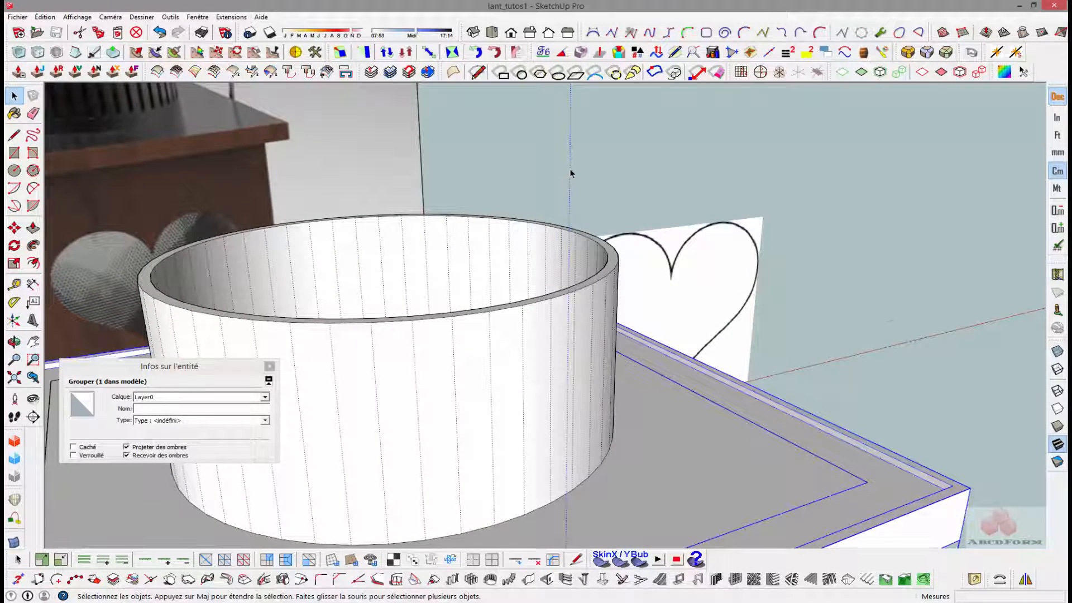
scroll(570, 204, down, 4)
triple_click(597, 319)
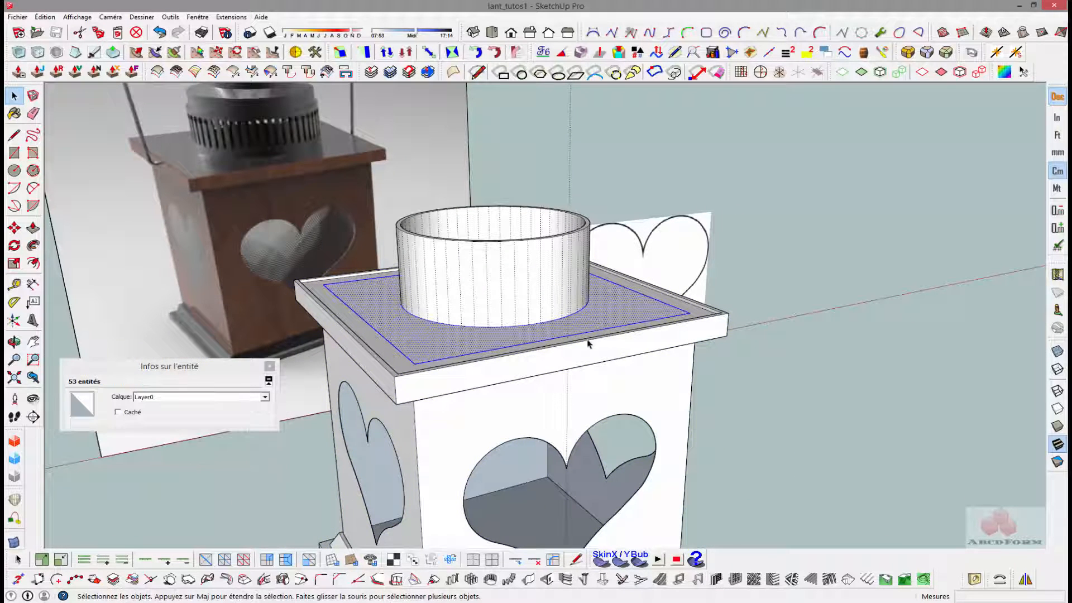
key(Escape)
scroll(569, 335, up, 3)
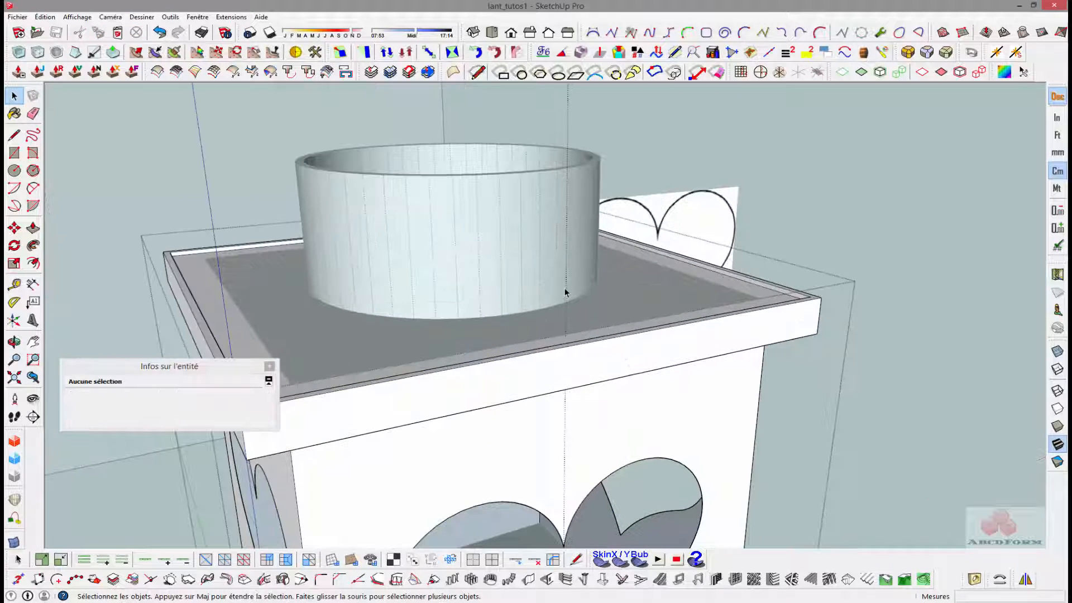
click(566, 287)
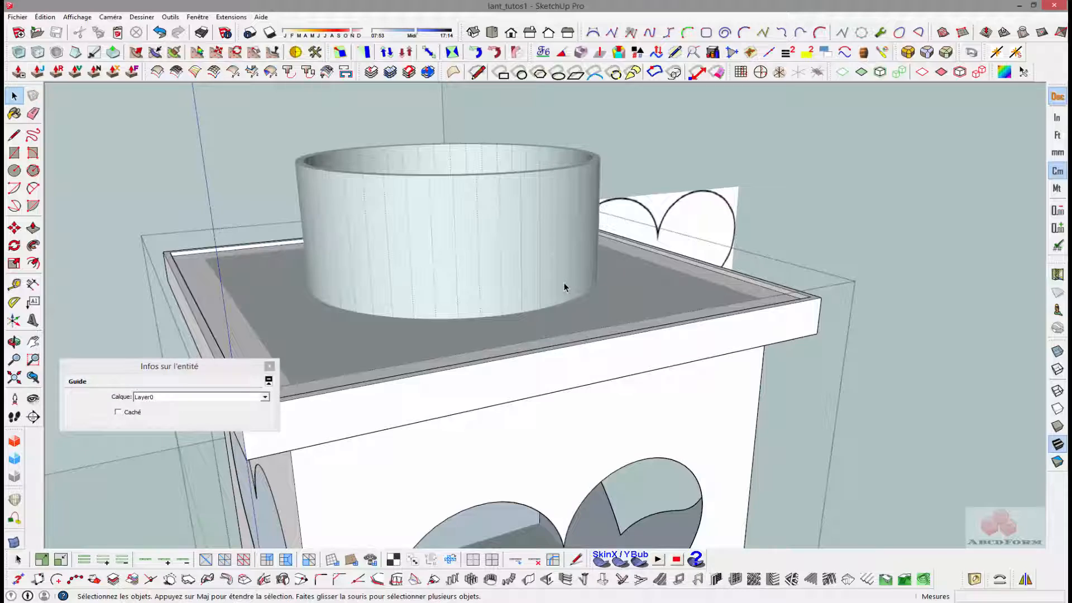
key(Delete)
- Divide one vertical facet edge on the ring's front outer wall into equal segments 1.6 cm long
scroll(564, 283, down, 3)
middle_drag(548, 309, 481, 251)
scroll(478, 249, up, 5)
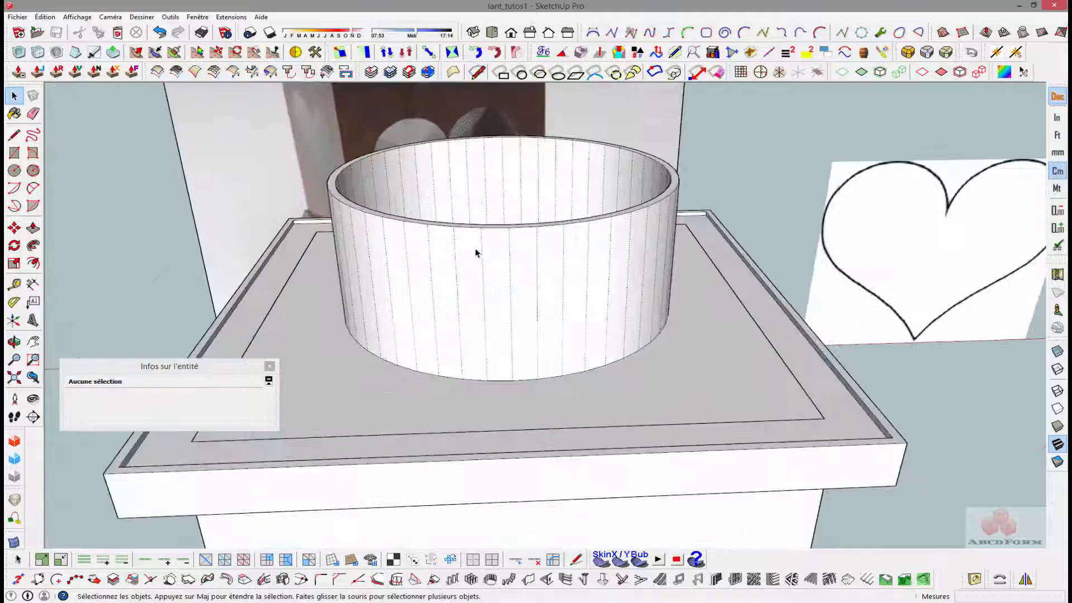
scroll(505, 245, up, 2)
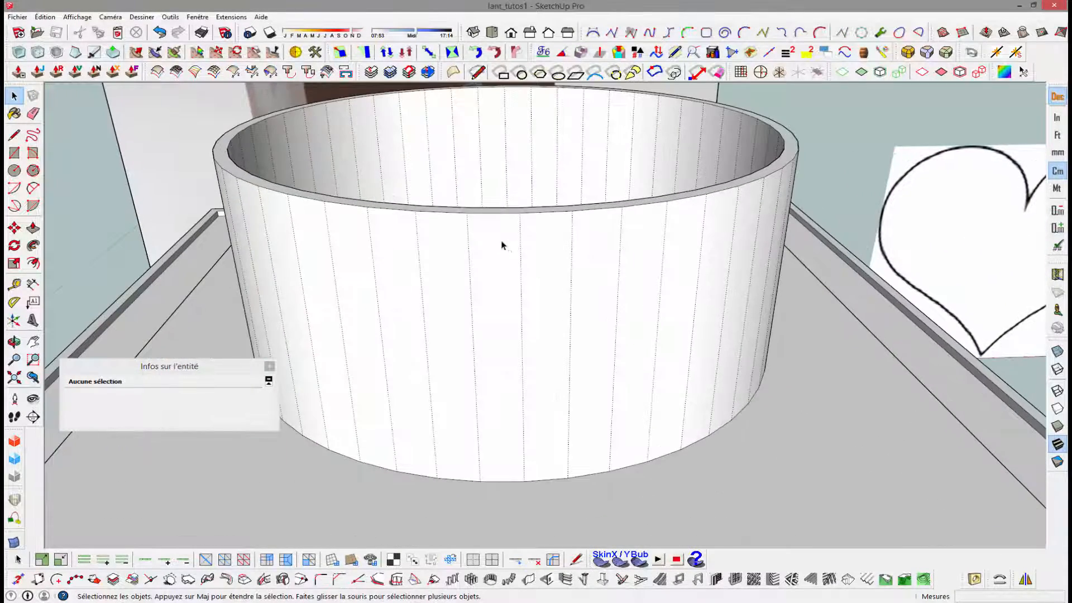
middle_drag(501, 244, 490, 223)
click(488, 229)
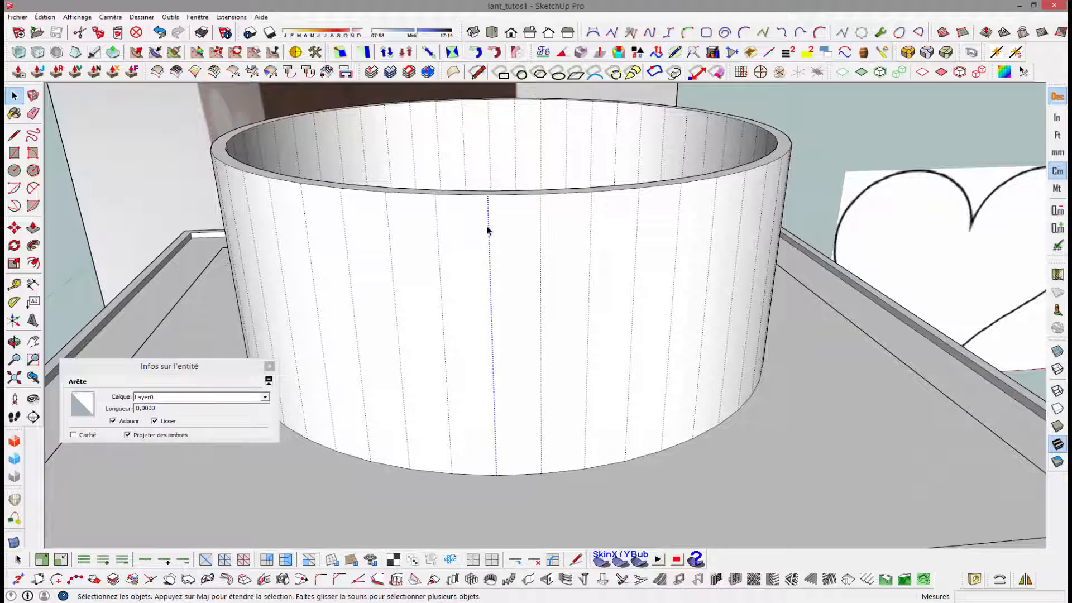
right_click(488, 232)
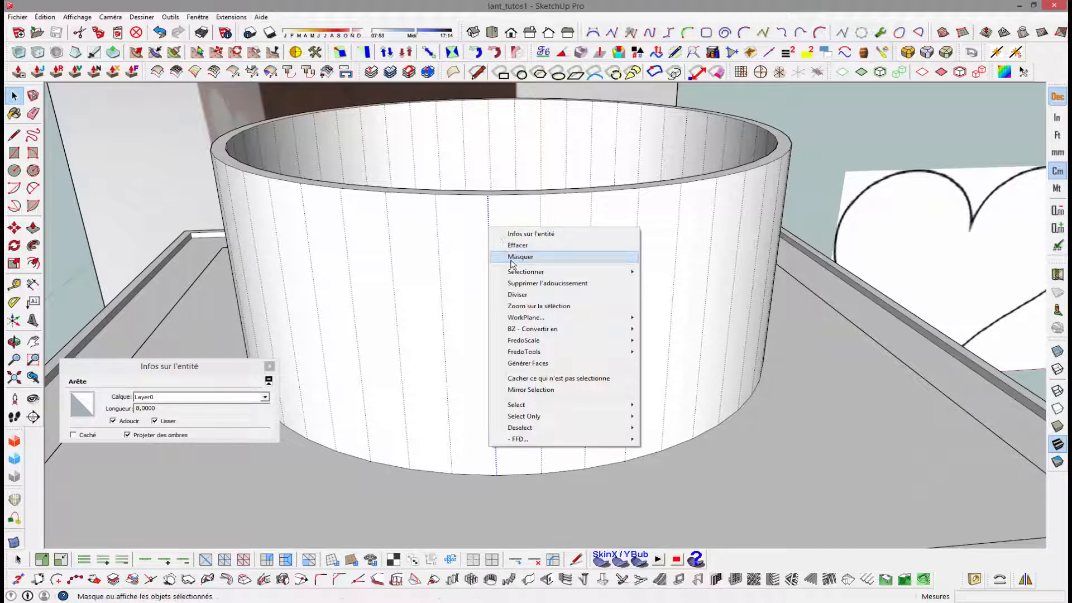
click(515, 294)
click(514, 296)
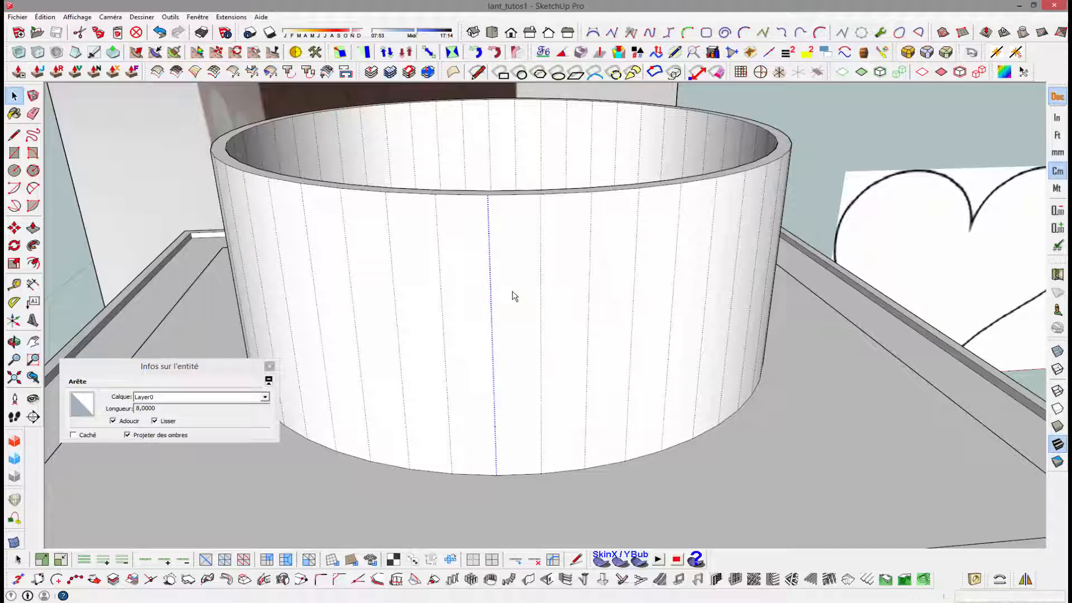
click(489, 218)
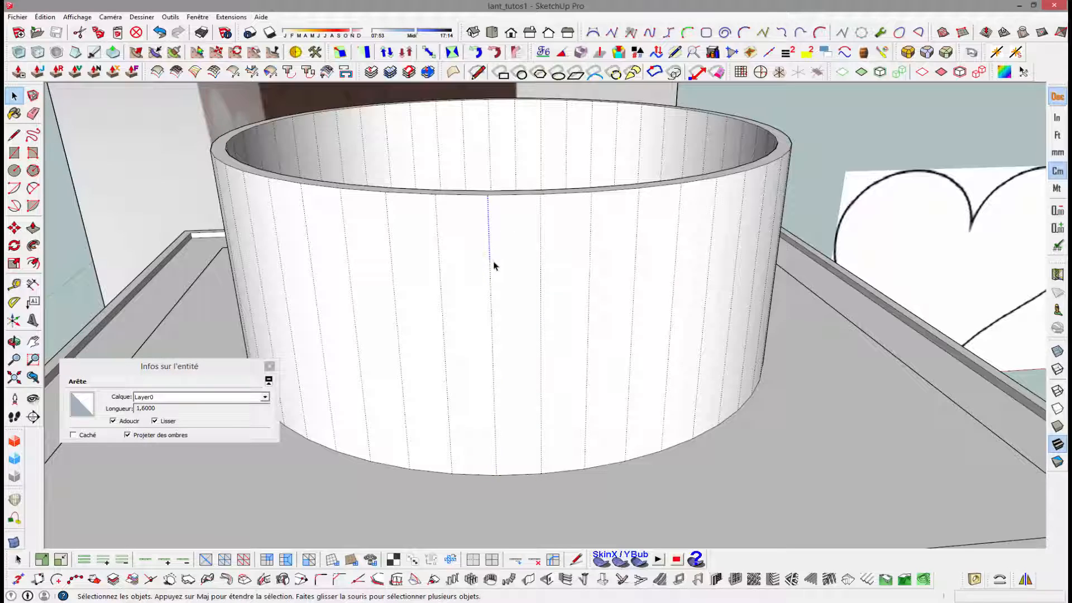
- Add horizontal guides on the ring's front wall, 1.6 cm below its upper edge and 1.6 cm above its lower edge
key(t)
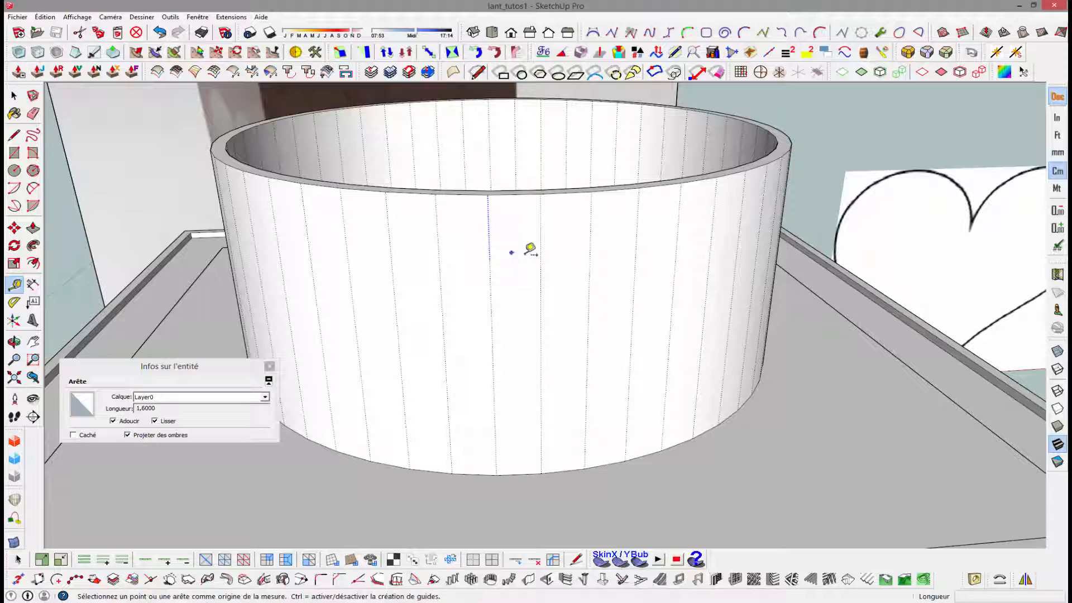
click(530, 195)
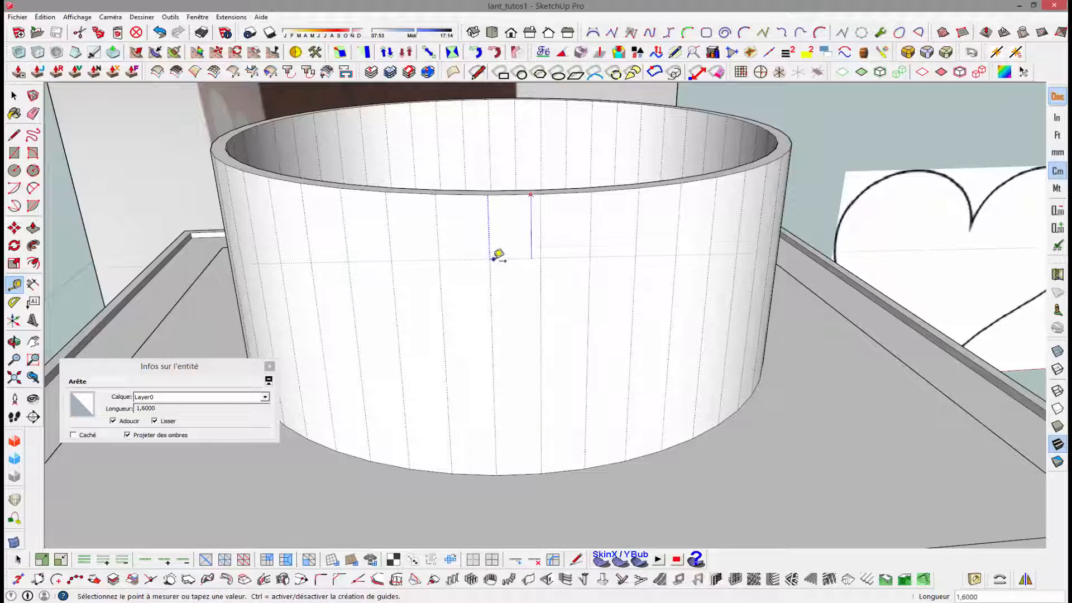
key(space)
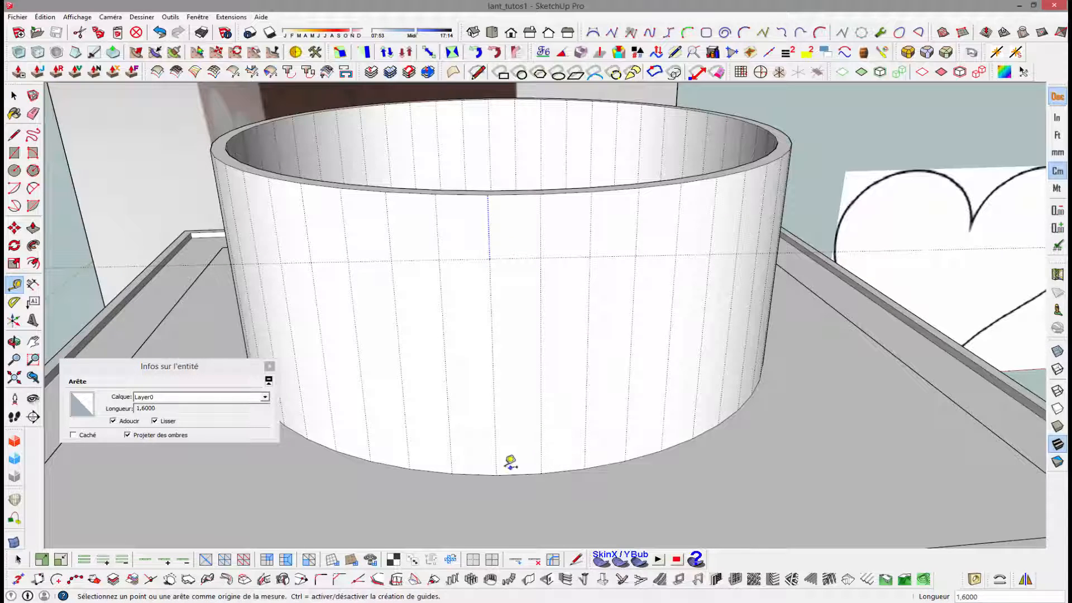
key(t)
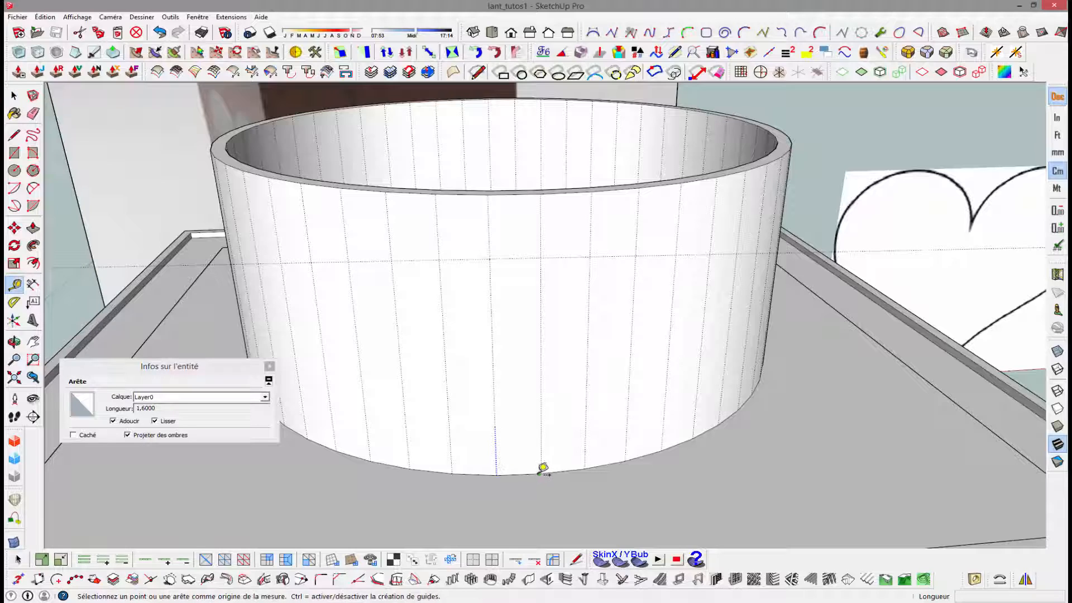
click(539, 468)
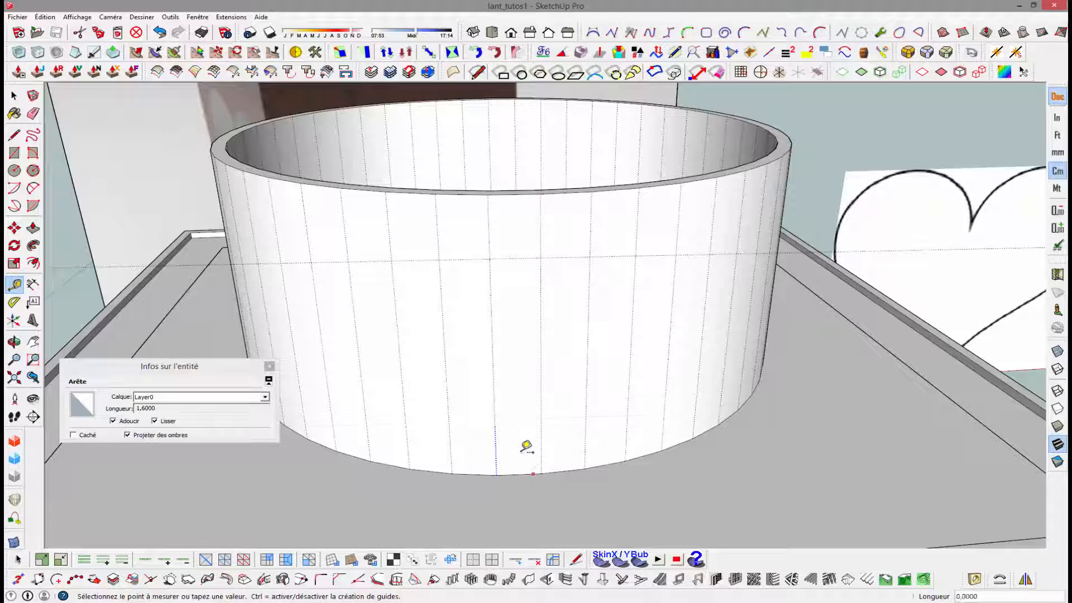
click(503, 420)
key(space)
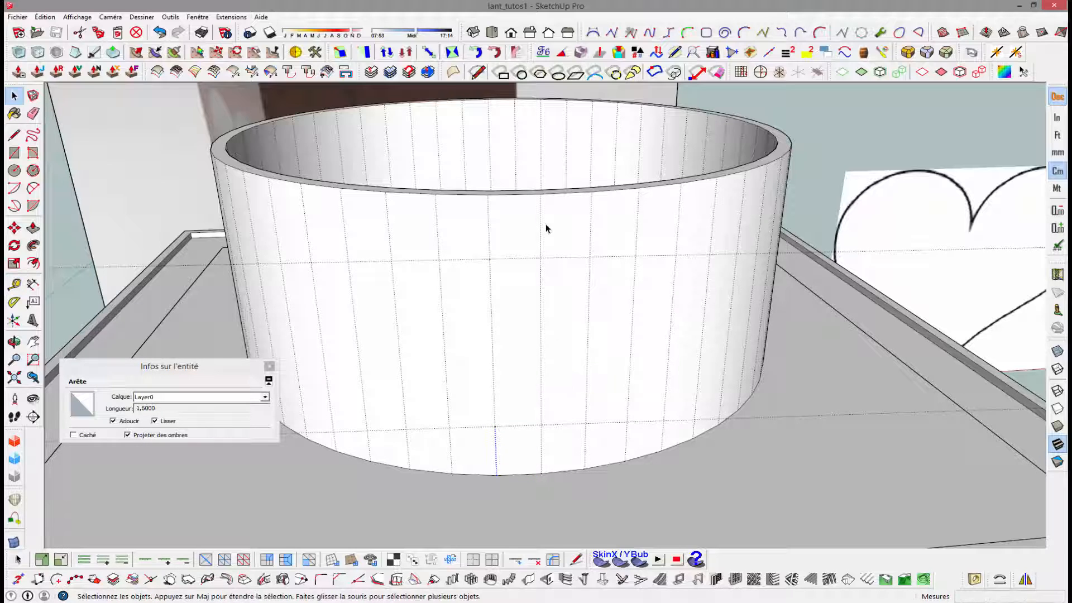
- Add a vertical guide through the middle of the front facet, parallel to its side edge
key(t)
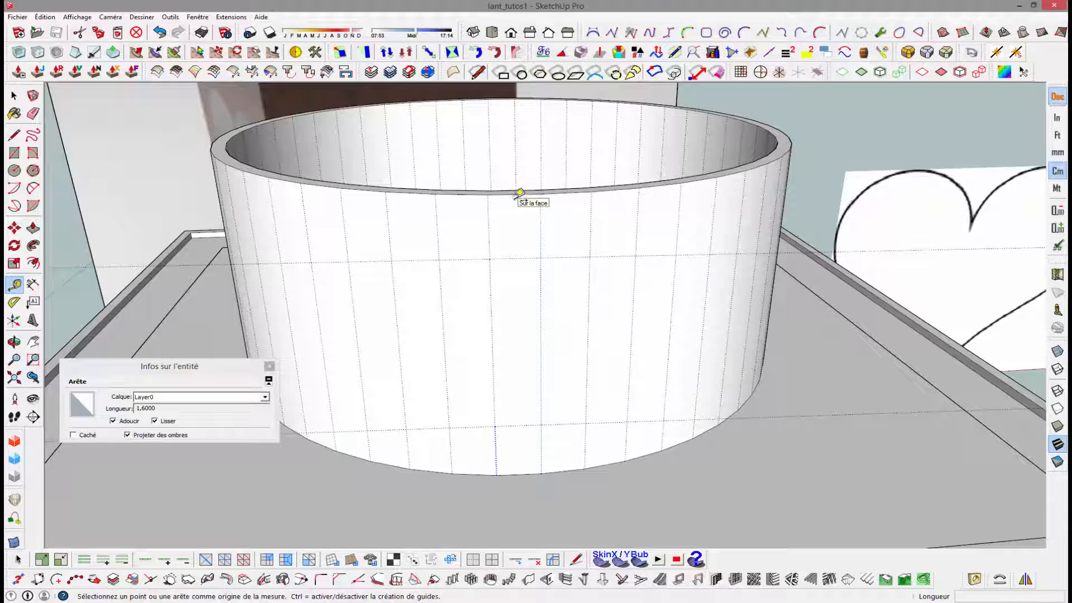
click(540, 210)
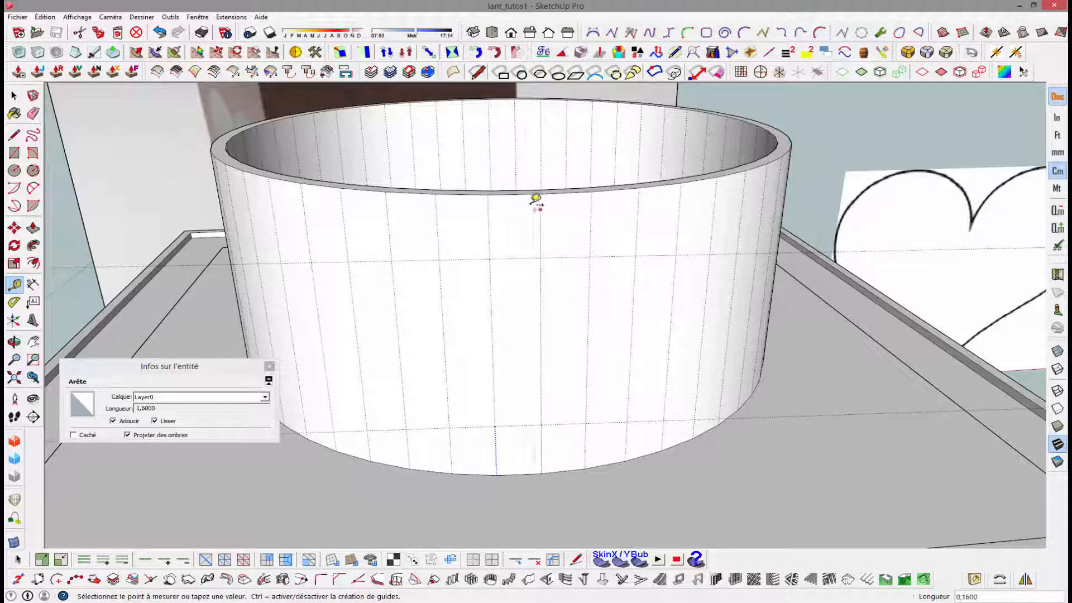
click(520, 191)
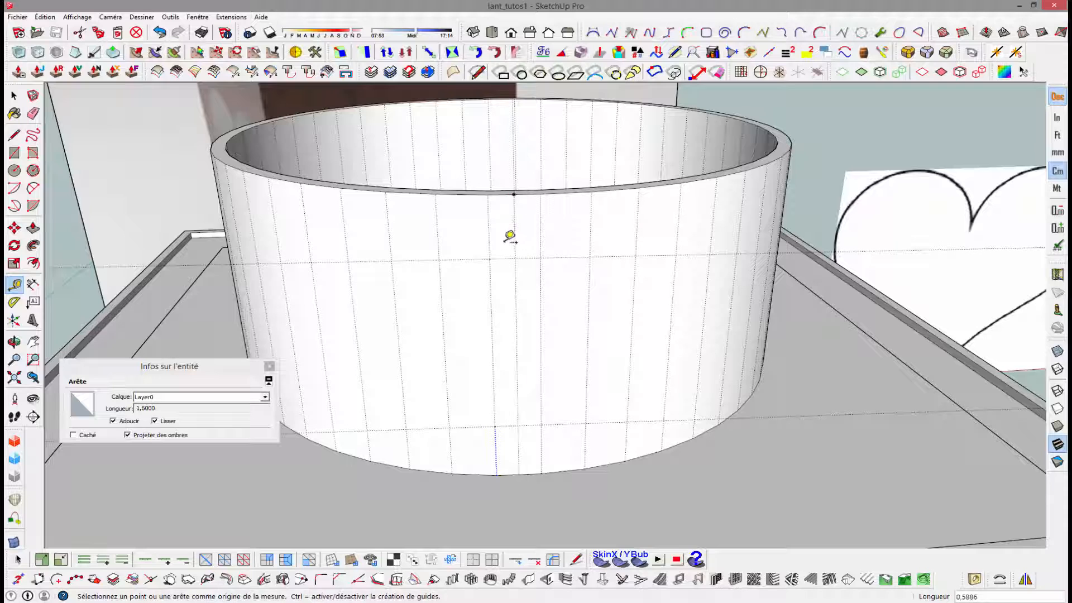
- Draw a circle of about 0.47 cm radius where the upper horizontal guide crosses the facet's vertical centre guide
middle_drag(507, 237, 489, 168)
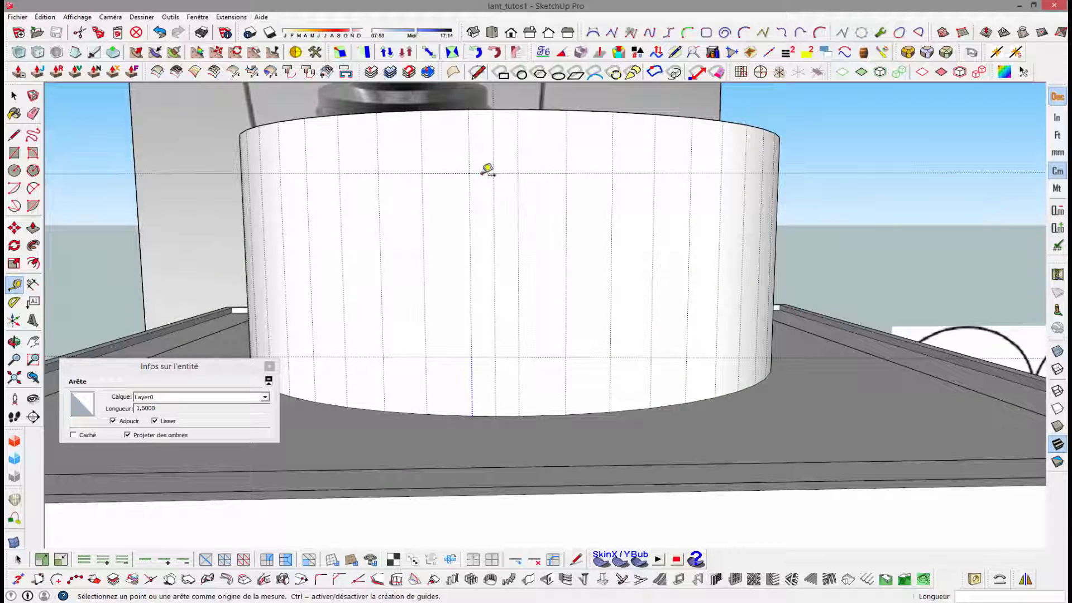
key(c)
scroll(493, 174, up, 4)
click(493, 175)
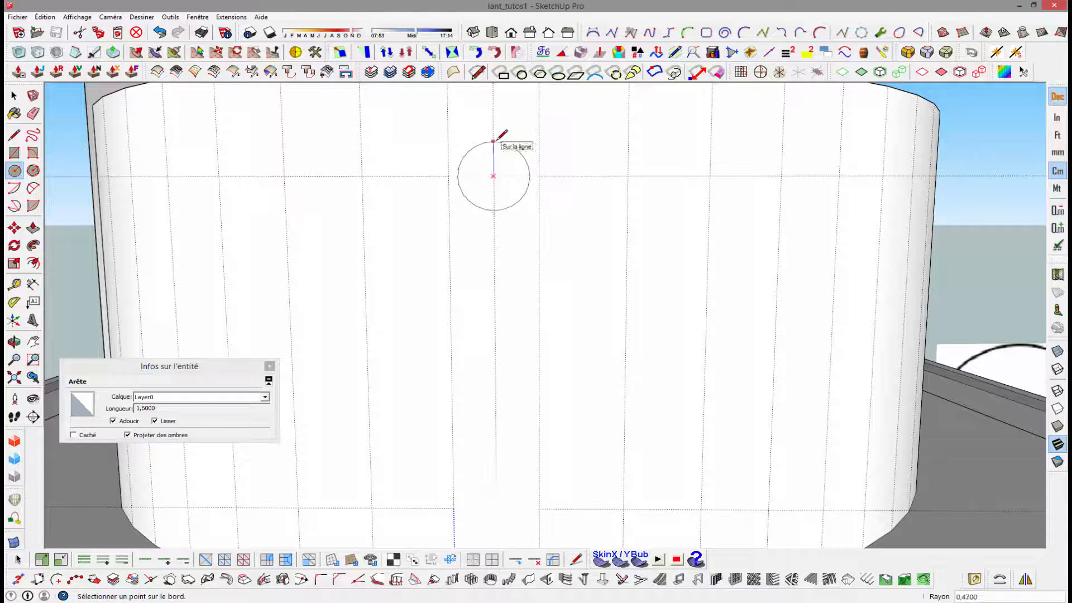
click(493, 140)
scroll(494, 176, down, 2)
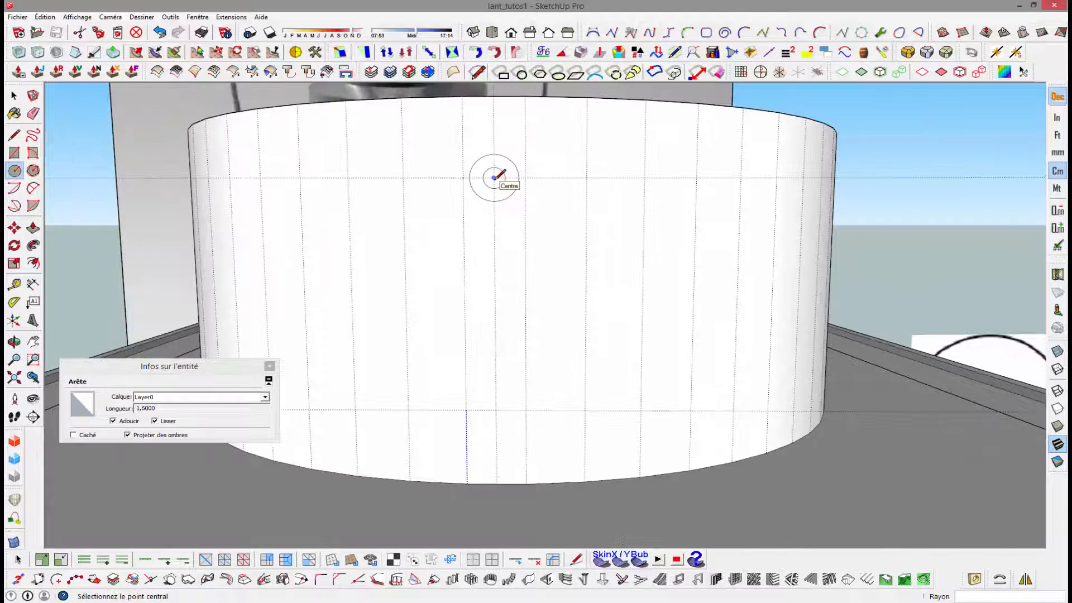
key(space)
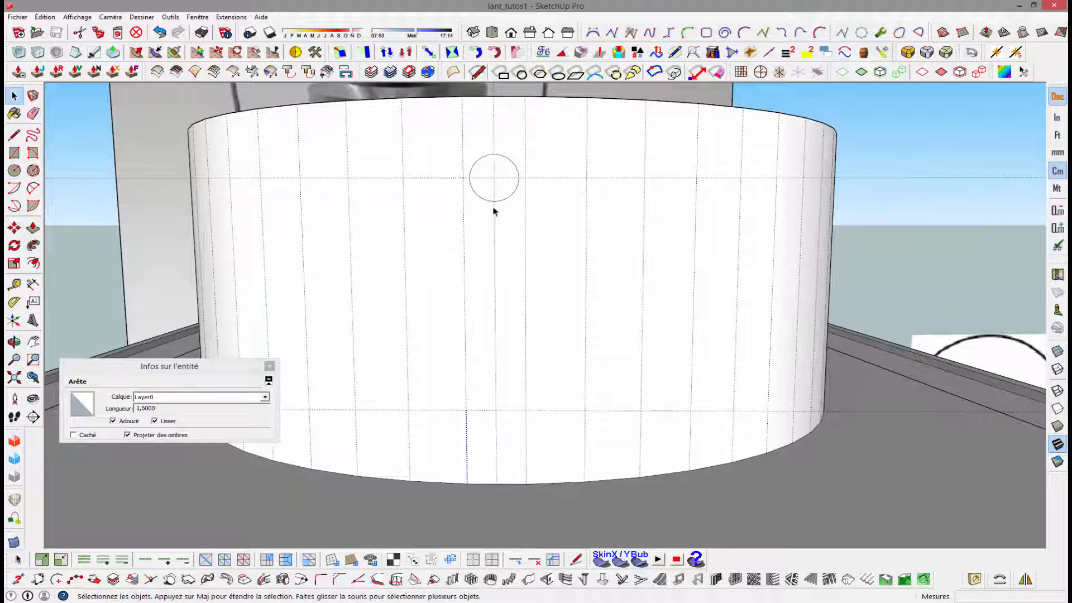
- Draw two parallel vertical lines about 4.39 cm long from the circle's lower arc down to the lower horizontal guide
key(l)
scroll(492, 196, up, 3)
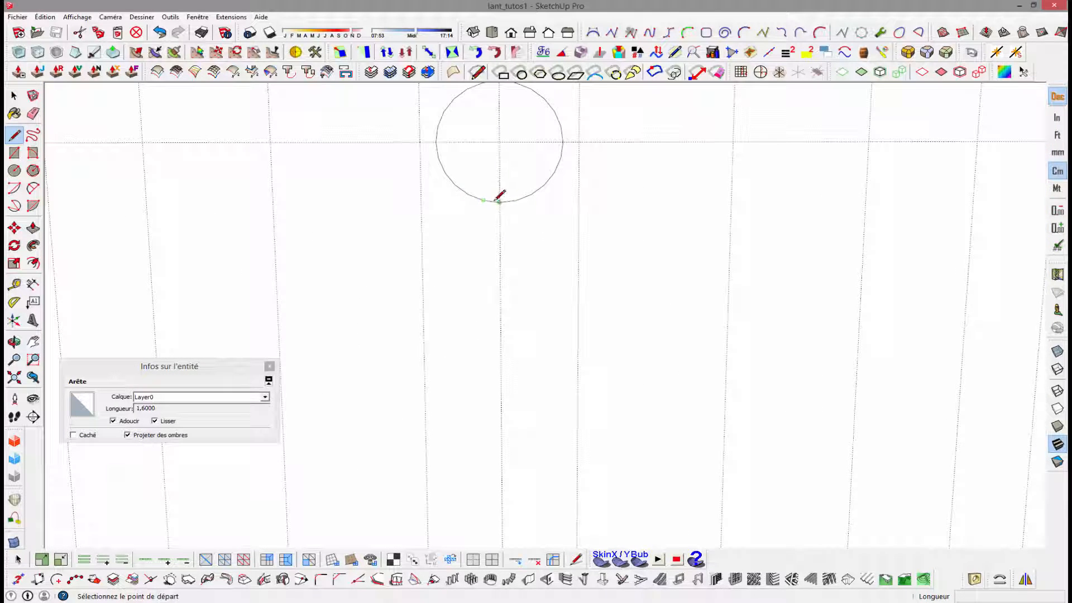
click(467, 195)
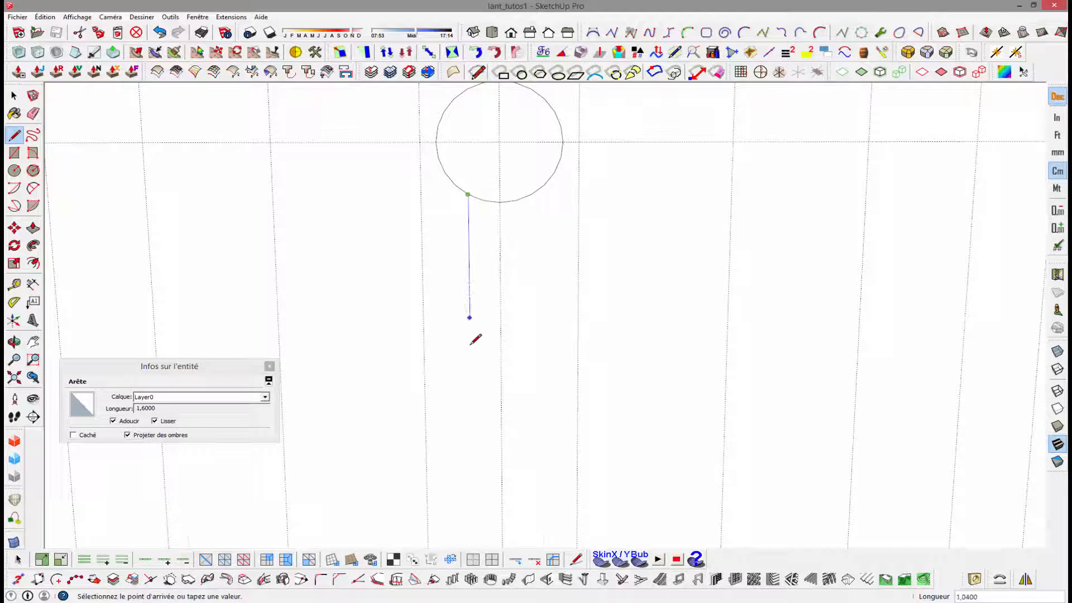
scroll(470, 349, down, 3)
scroll(471, 351, up, 1)
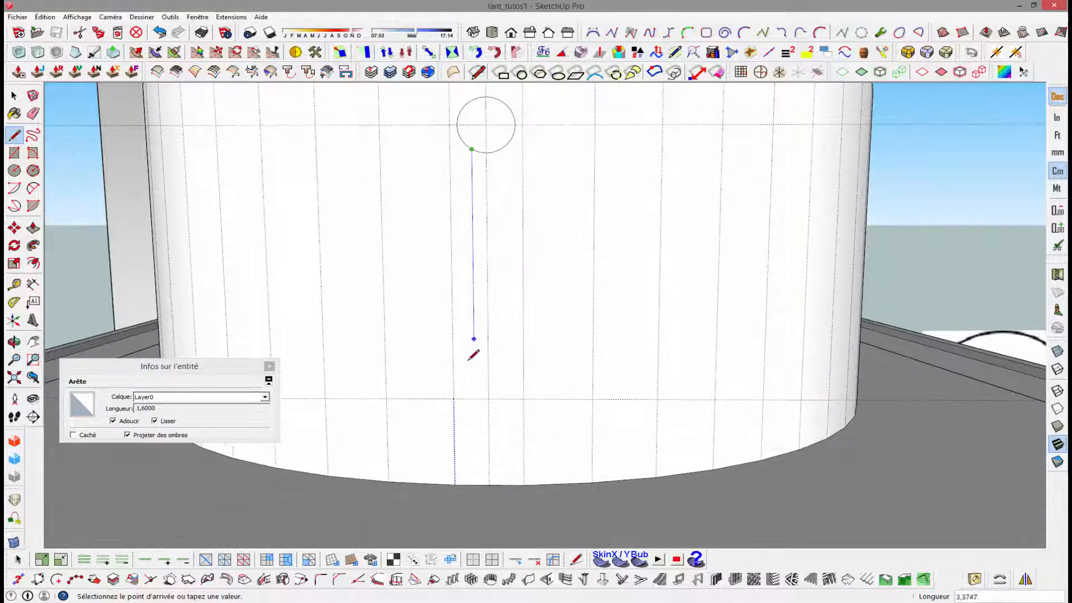
click(474, 397)
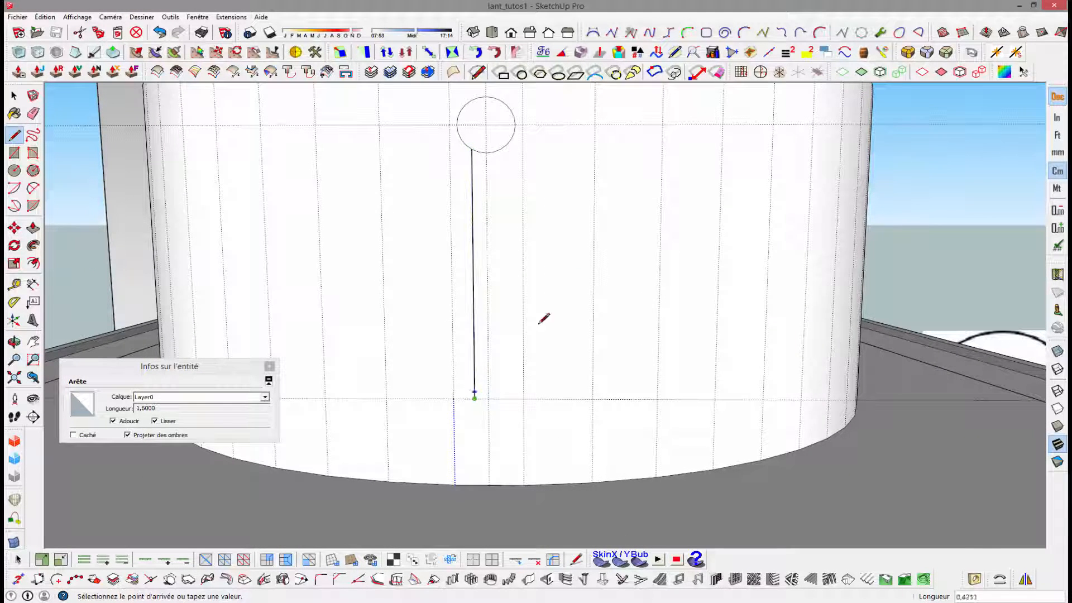
click(501, 149)
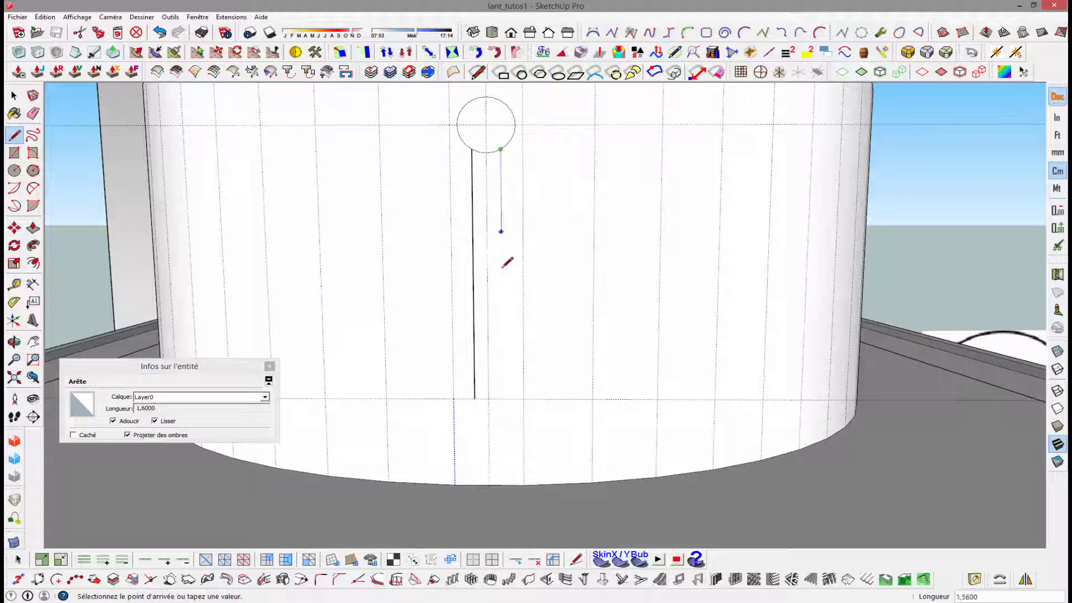
click(502, 399)
key(space)
- Close the lower end of the slot with a rounded arc joining the two vertical lines
key(a)
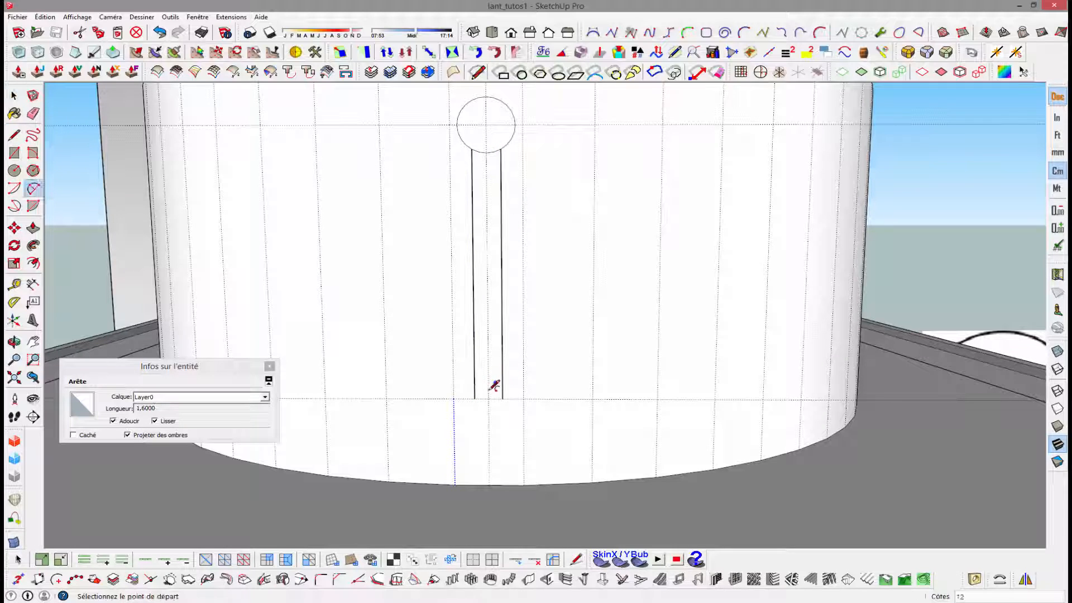
click(502, 399)
click(474, 399)
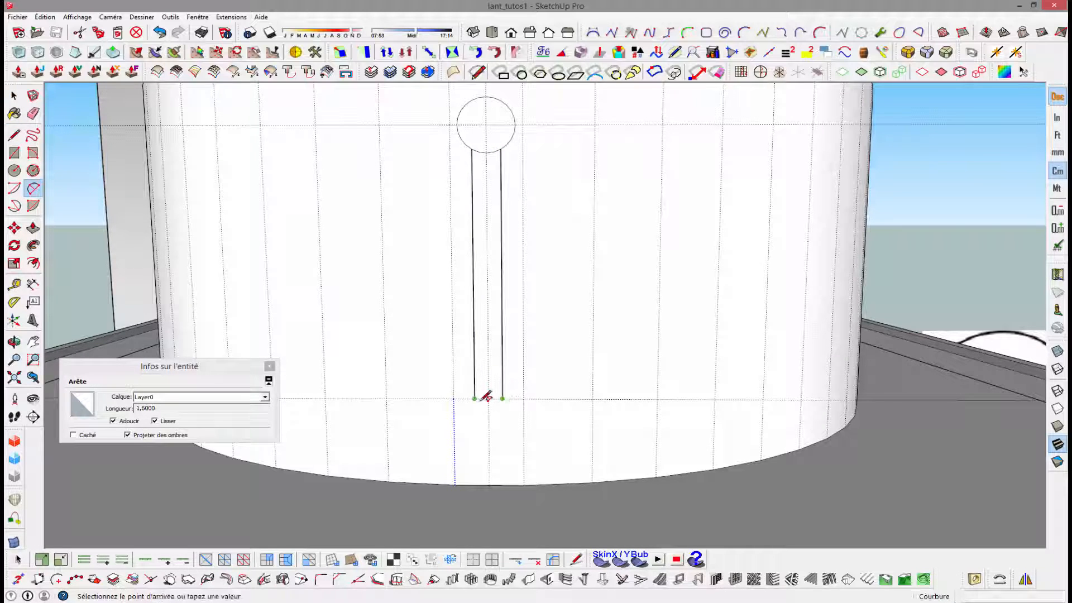
click(495, 409)
key(space)
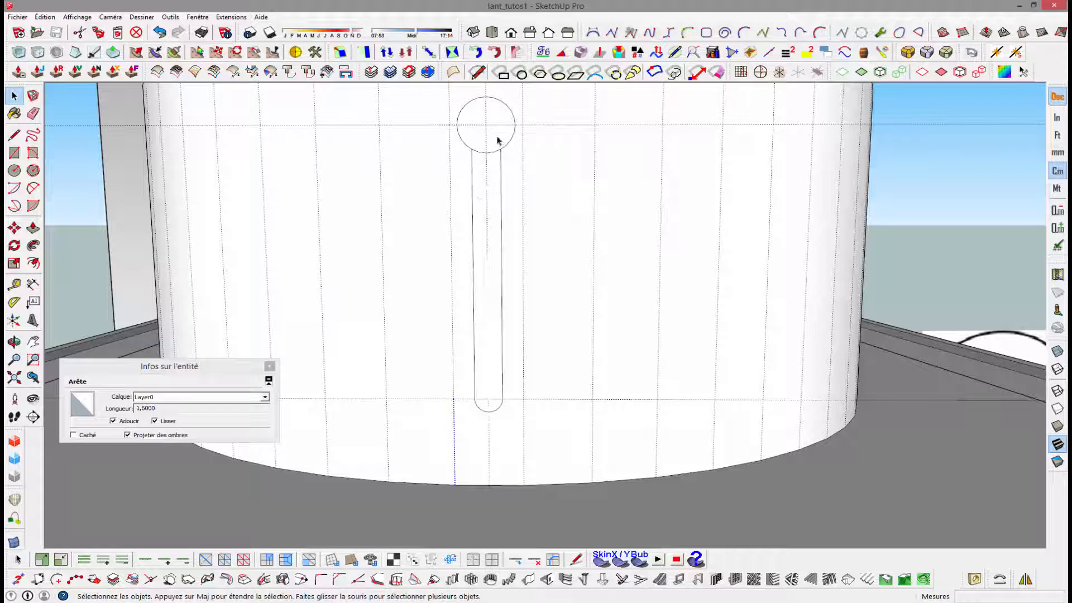
- Erase the part of the circle between the two vertical lines to merge it with the slot into a keyhole outline
key(e)
scroll(491, 148, up, 4)
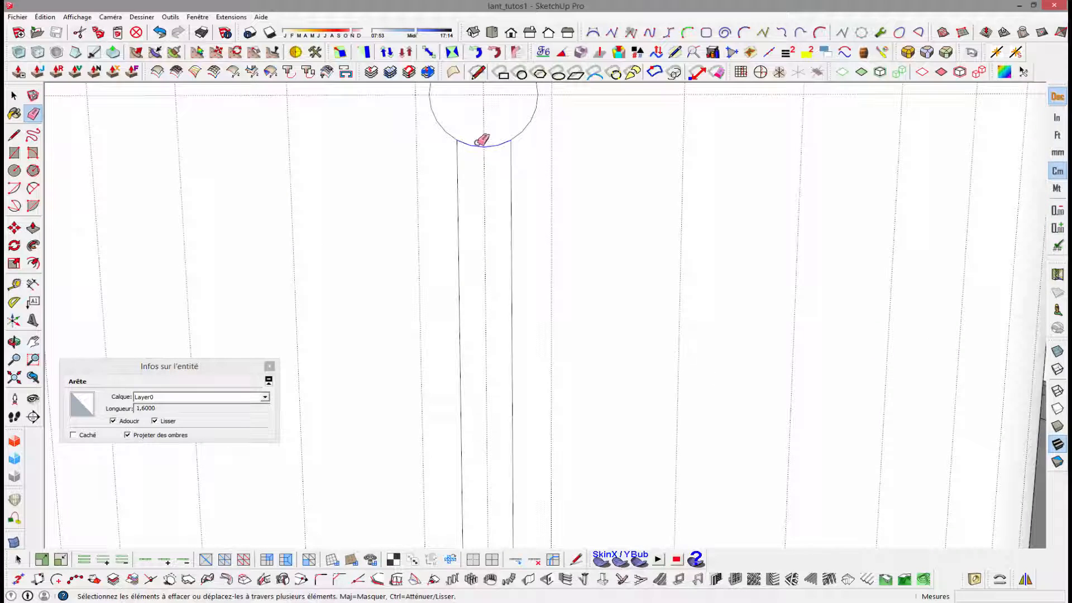
click(482, 139)
scroll(497, 149, down, 5)
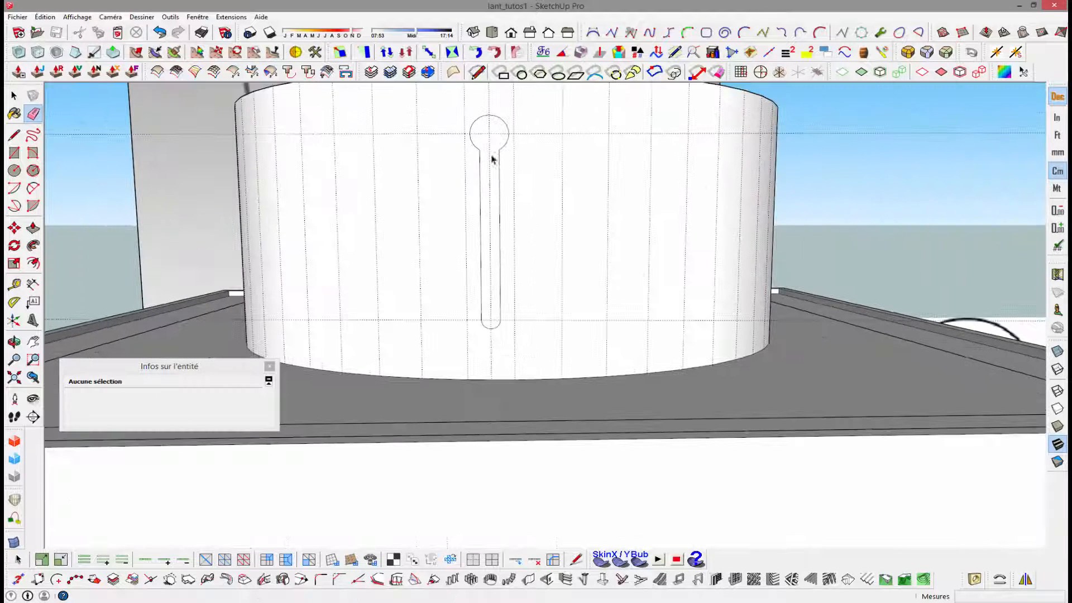
key(space)
- Delete all the guides in the model
click(44, 16)
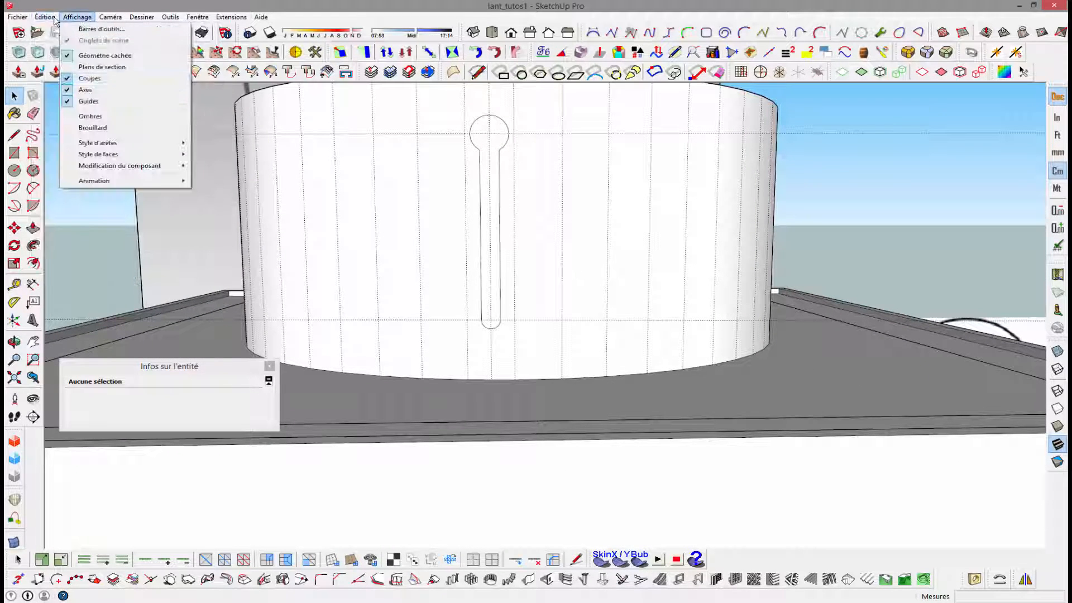
mouse_move(52, 19)
click(78, 114)
- Push the keyhole-shaped face 0.4 cm through the ring's wall to cut an open slot
middle_drag(397, 178, 227, 300)
key(p)
click(316, 254)
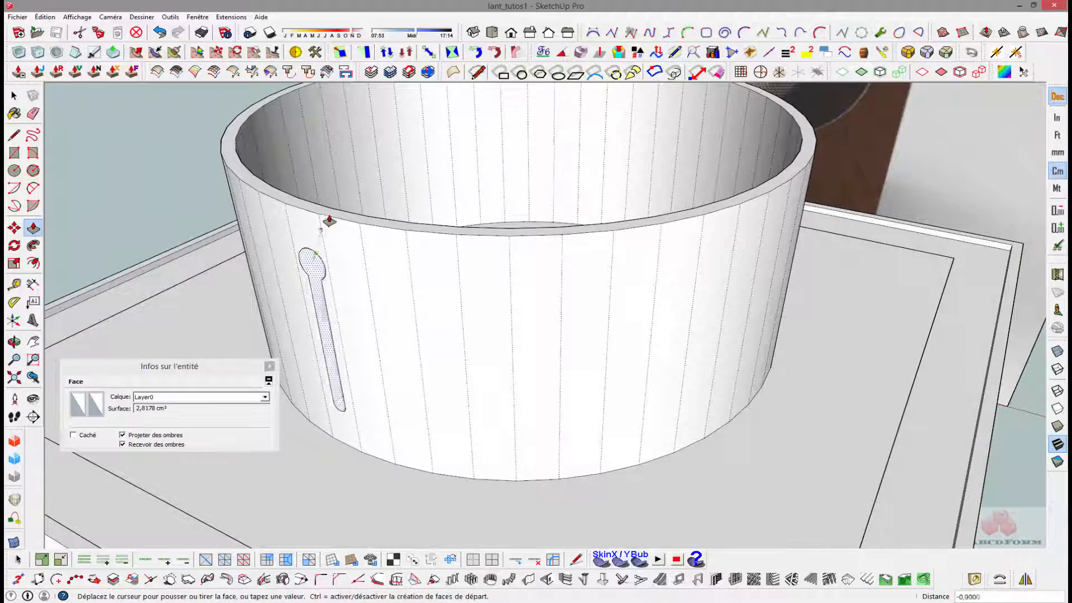
click(328, 215)
middle_drag(366, 234, 487, 125)
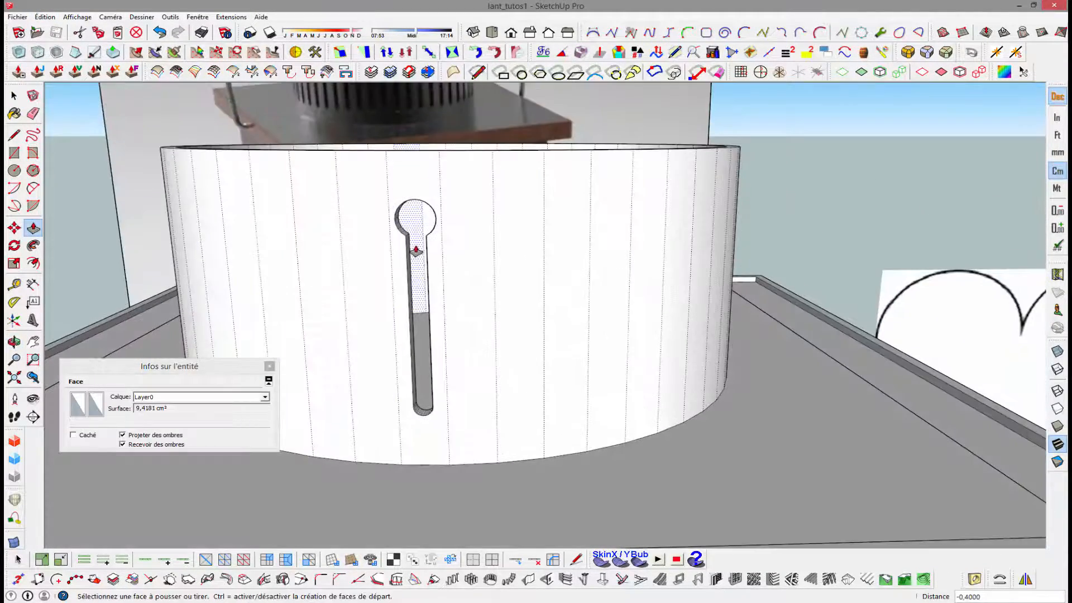
key(space)
- Draw a line across the ring's inner upper rim to fill it with a face, and delete that line
scroll(418, 243, down, 3)
middle_drag(434, 224, 443, 165)
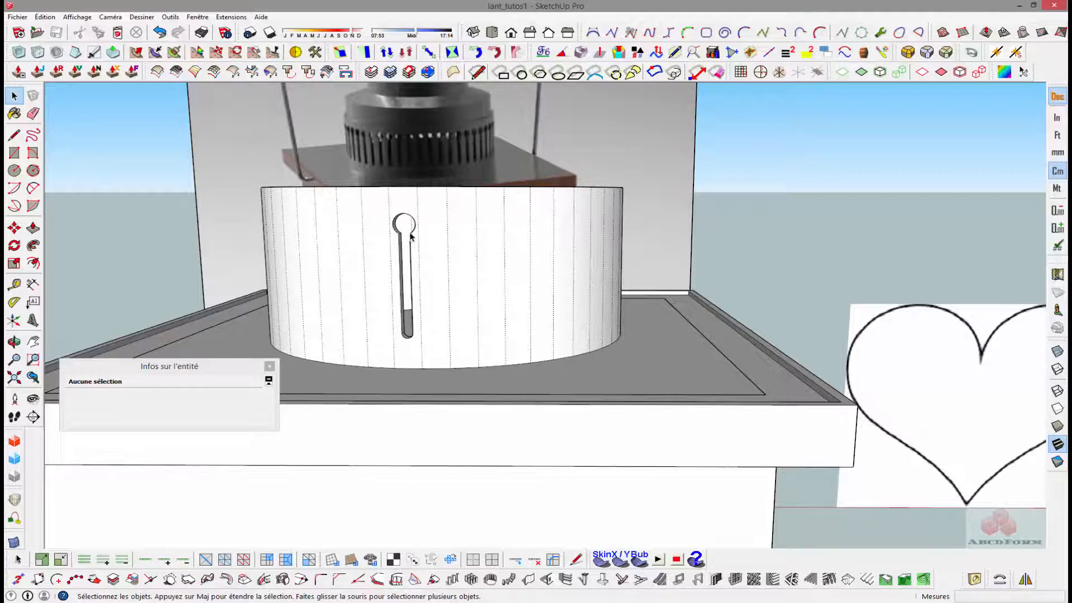
middle_drag(410, 235, 373, 350)
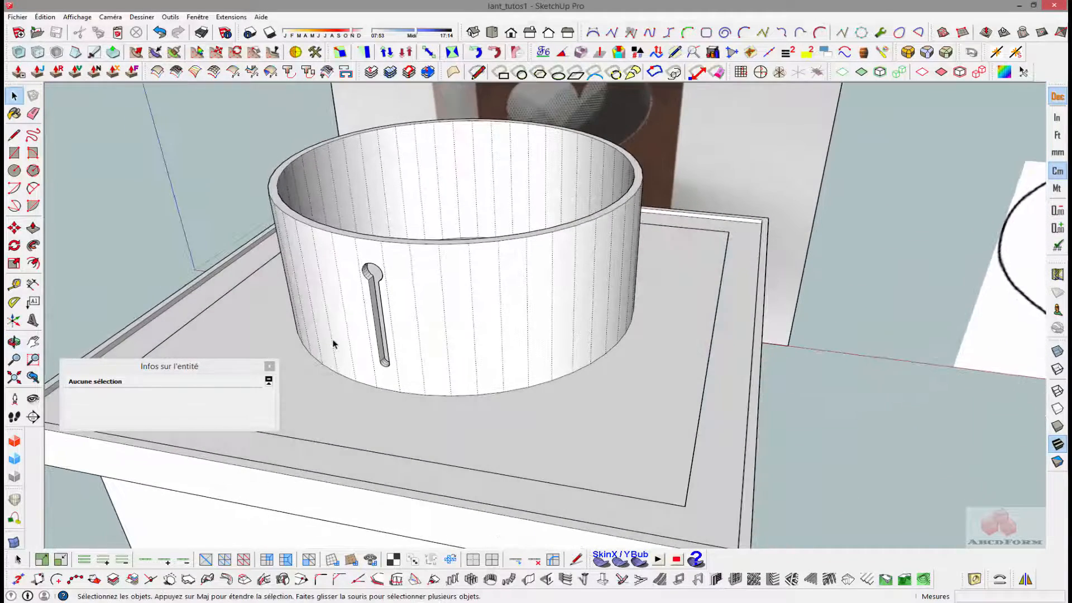
key(l)
middle_drag(392, 230, 351, 274)
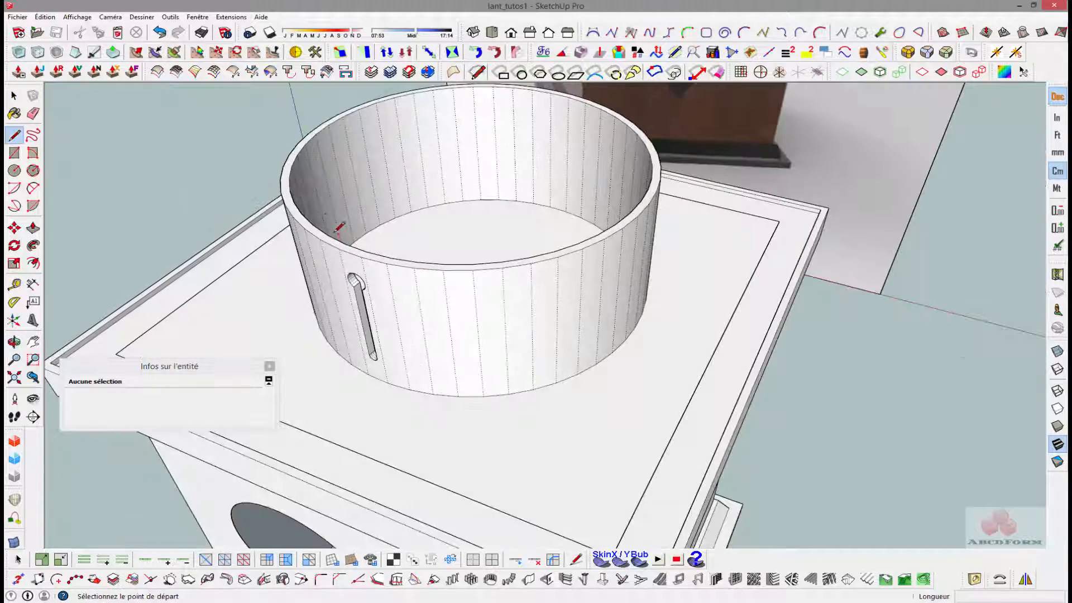
click(313, 224)
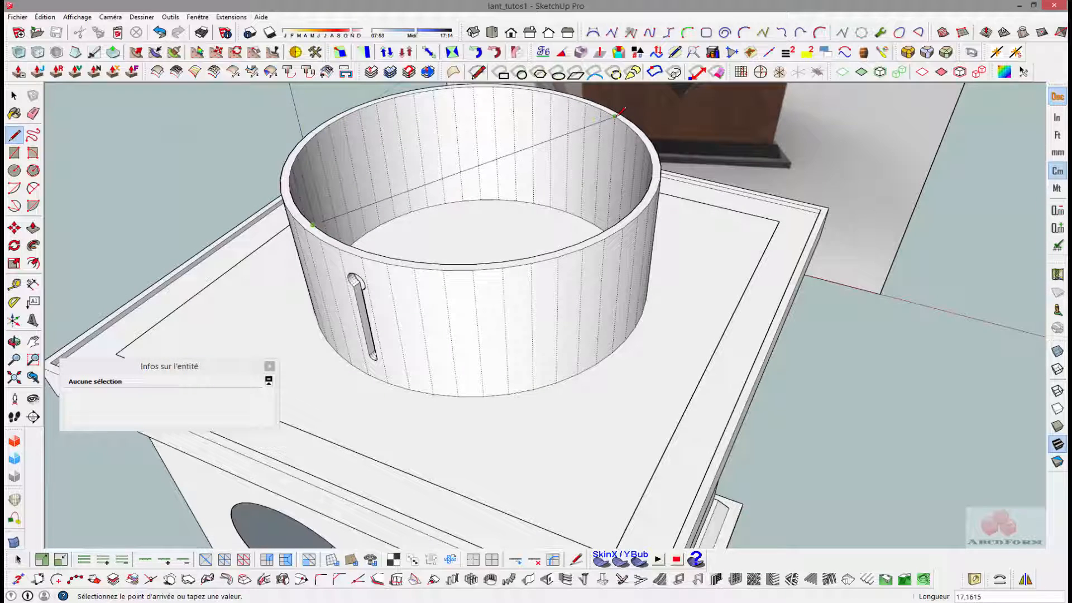
key(space)
click(507, 153)
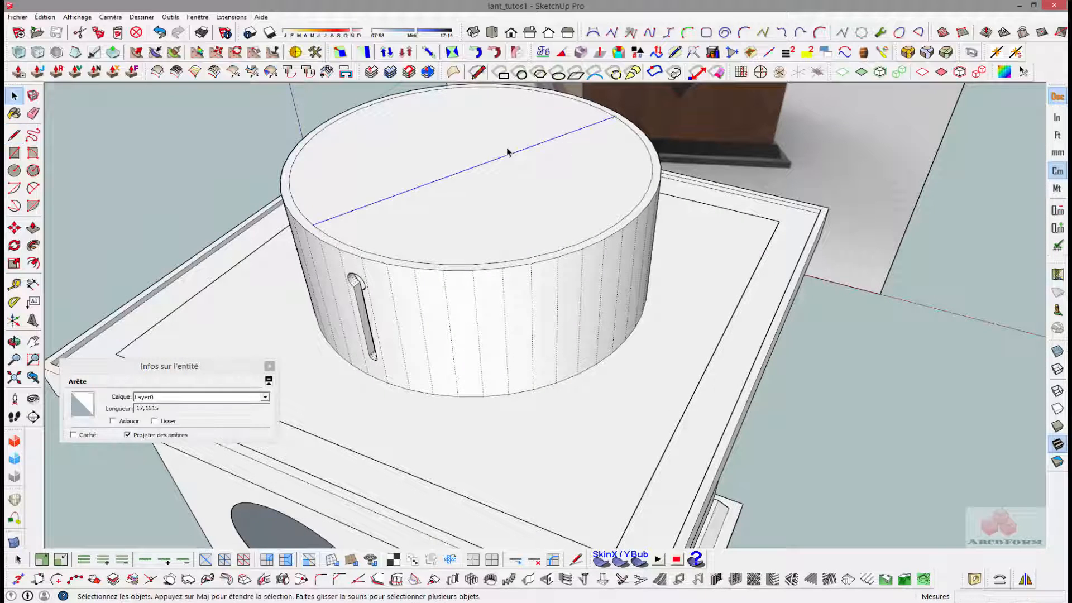
key(Delete)
- Rotate-copy the open keyhole slot's geometry by 7.5° about the ring's centre and multiply it into 47 copies around the ring
middle_drag(402, 223, 459, 182)
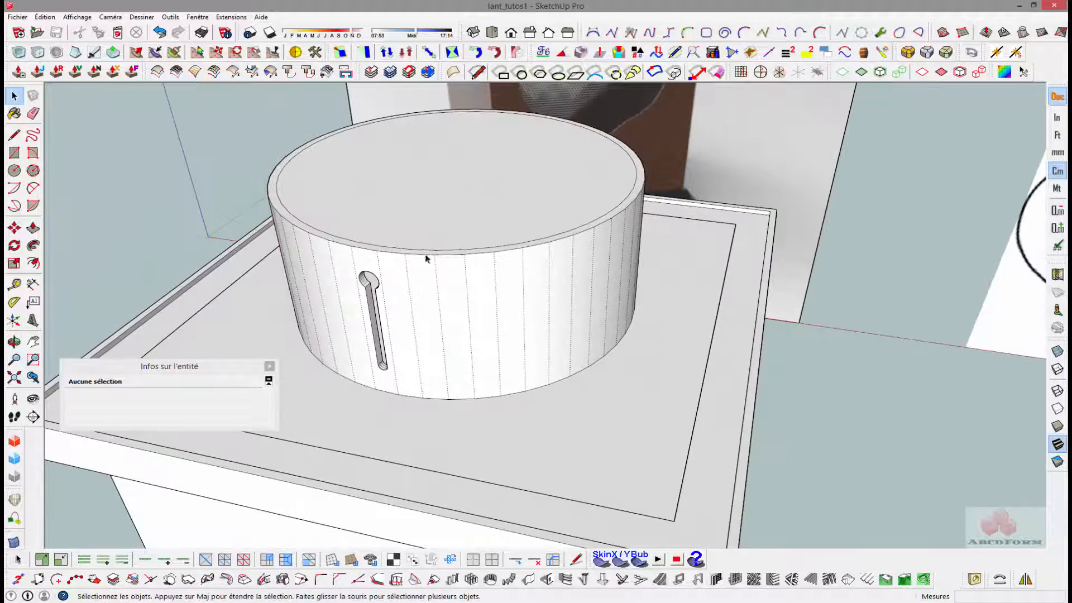
middle_drag(345, 261, 392, 243)
mouse_move(359, 262)
mouse_down()
mouse_move(412, 412)
mouse_move(424, 406)
mouse_up()
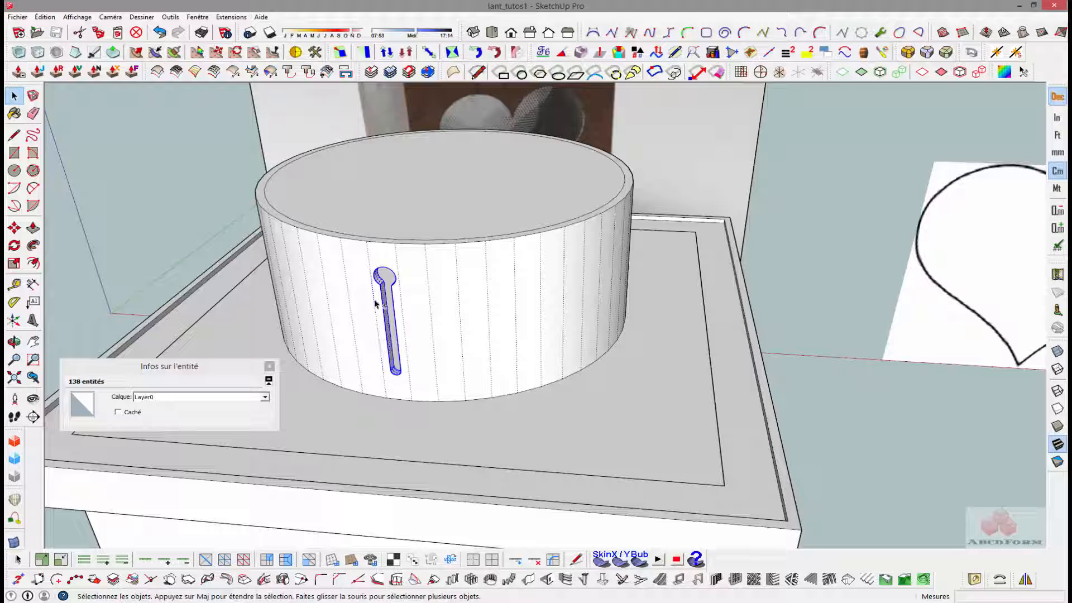
middle_drag(416, 300, 412, 258)
key(q)
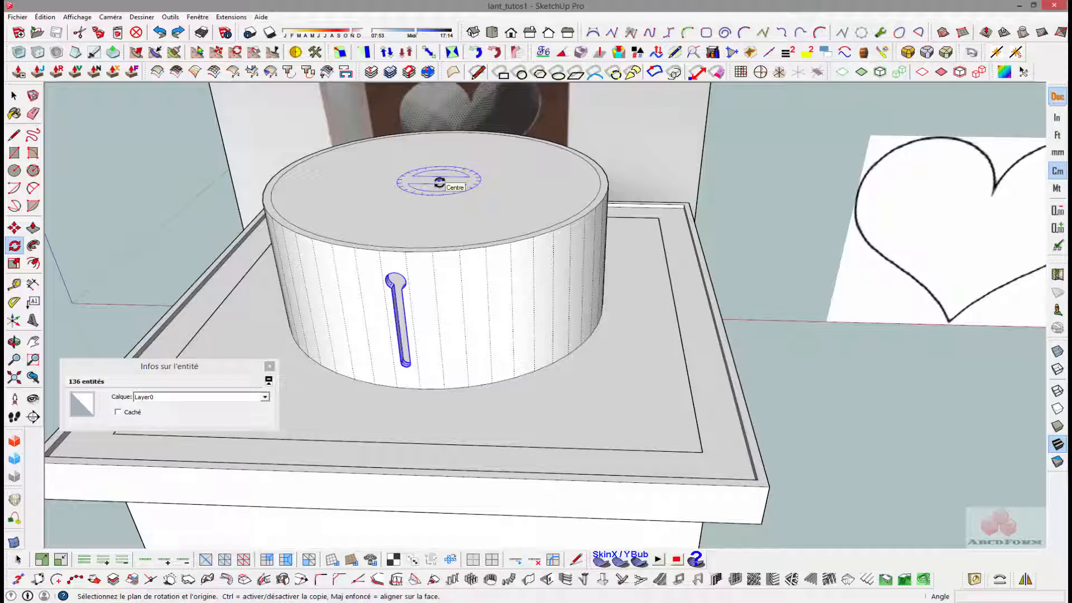
scroll(441, 178, up, 6)
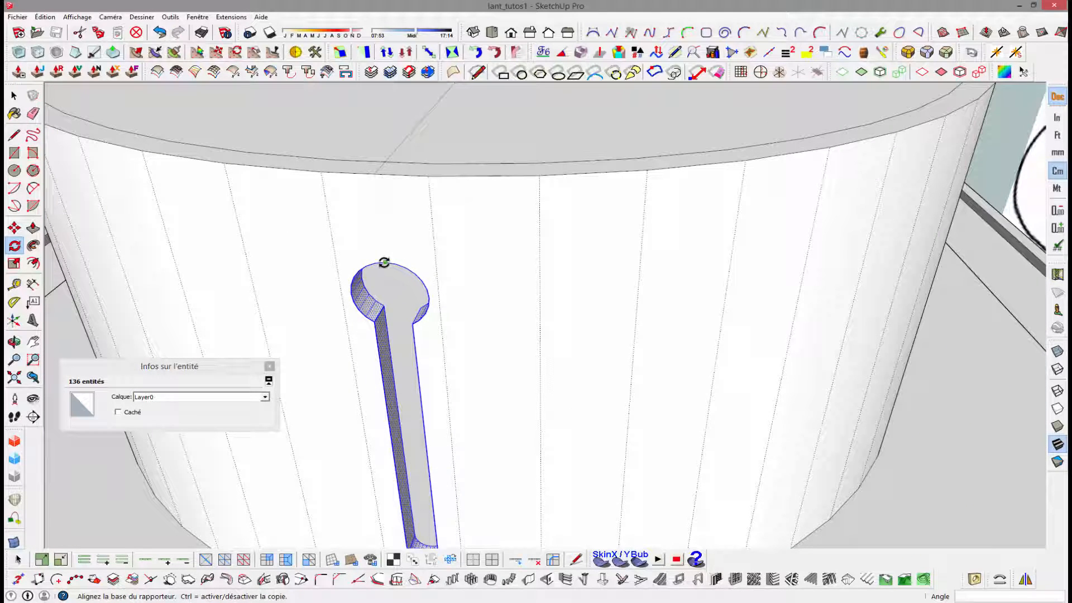
click(384, 262)
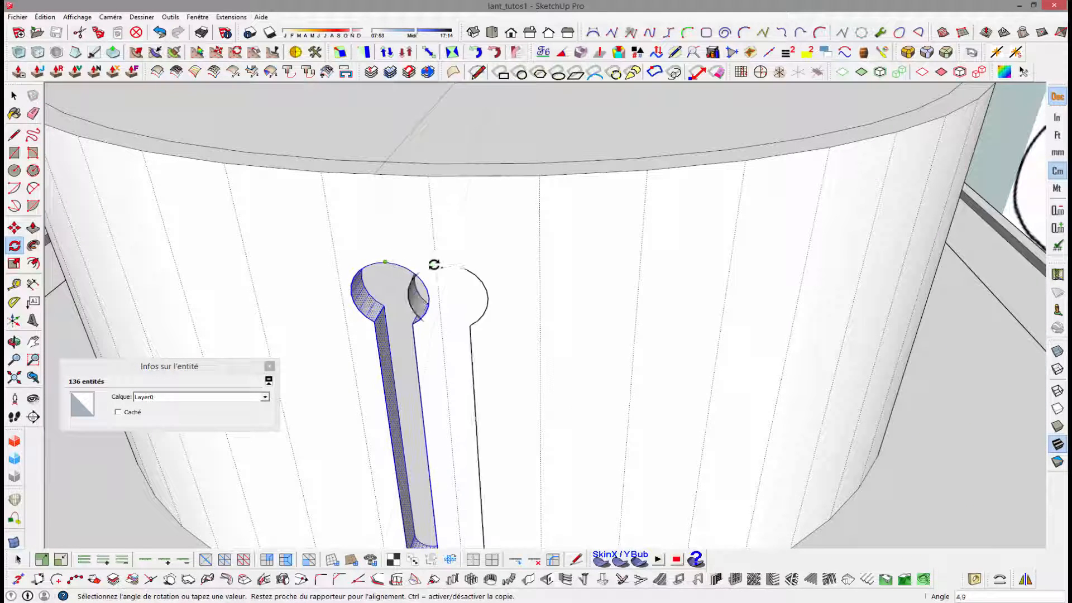
click(471, 265)
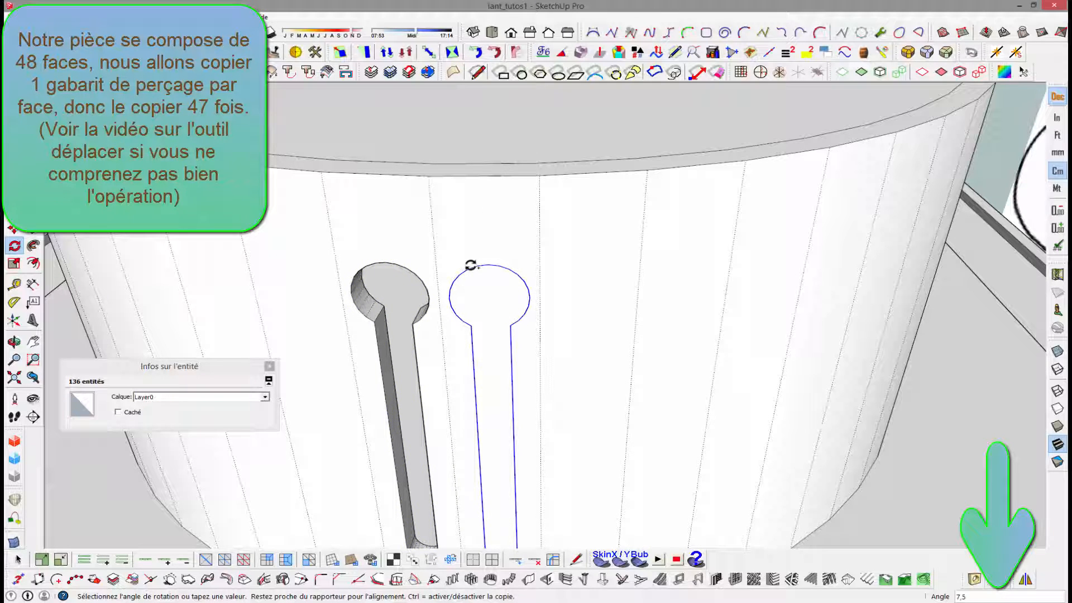
key(Return)
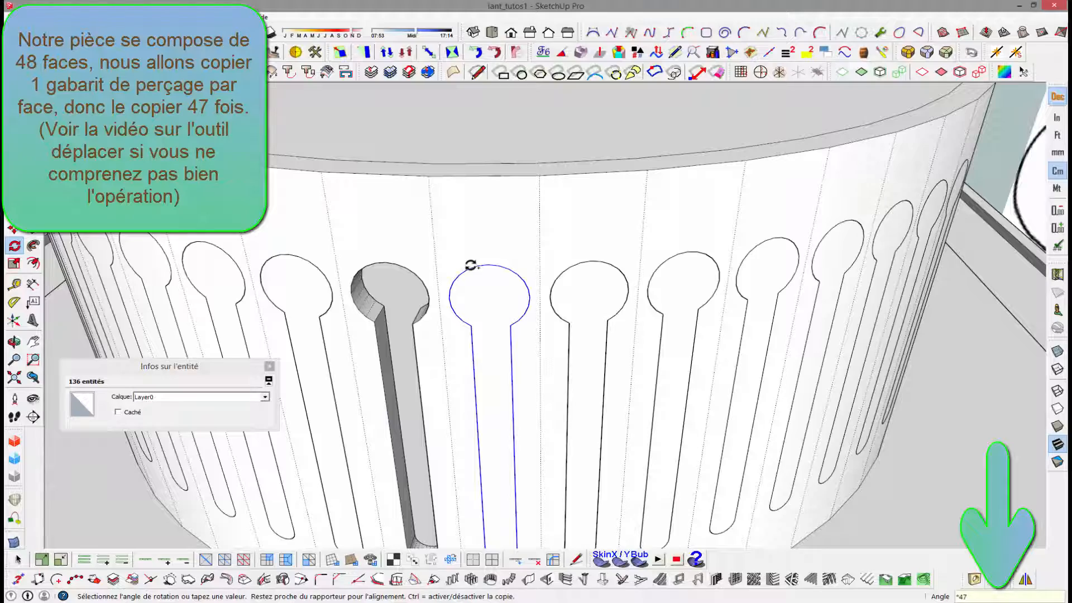
scroll(473, 267, down, 6)
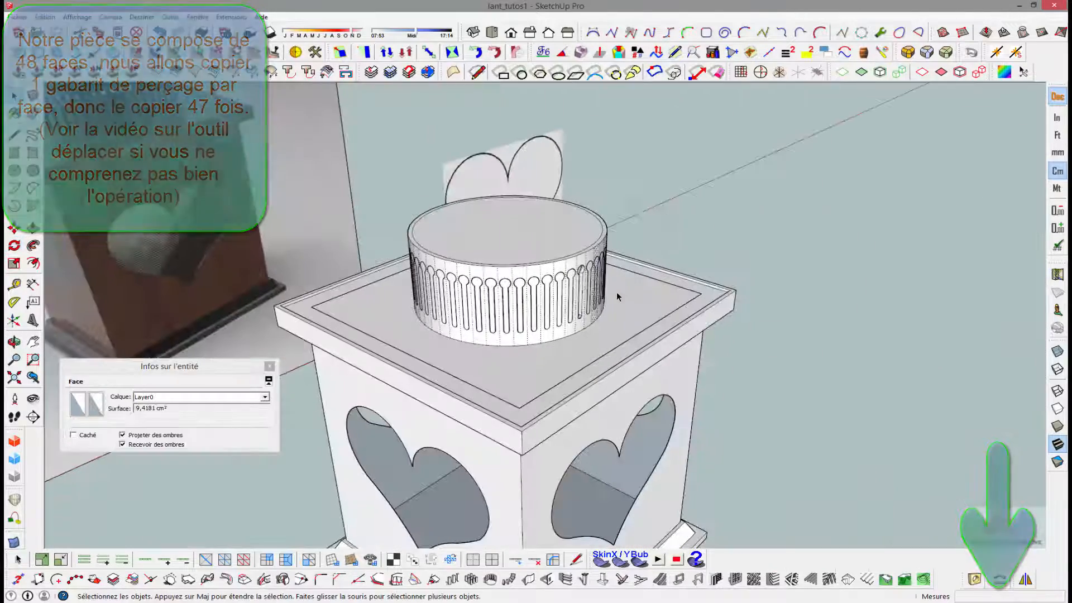
- Intersect the faces of the whole slotted ring with the selection
mouse_move(581, 262)
middle_down()
mouse_move(418, 278)
mouse_move(500, 271)
middle_up()
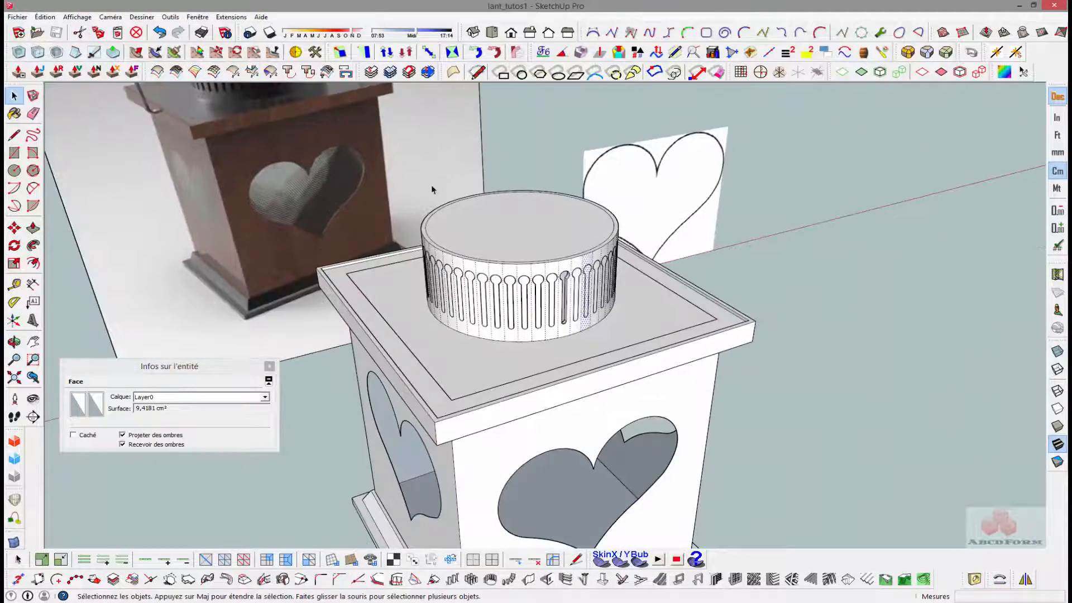
mouse_move(406, 181)
mouse_down()
mouse_move(509, 336)
mouse_move(662, 348)
mouse_up()
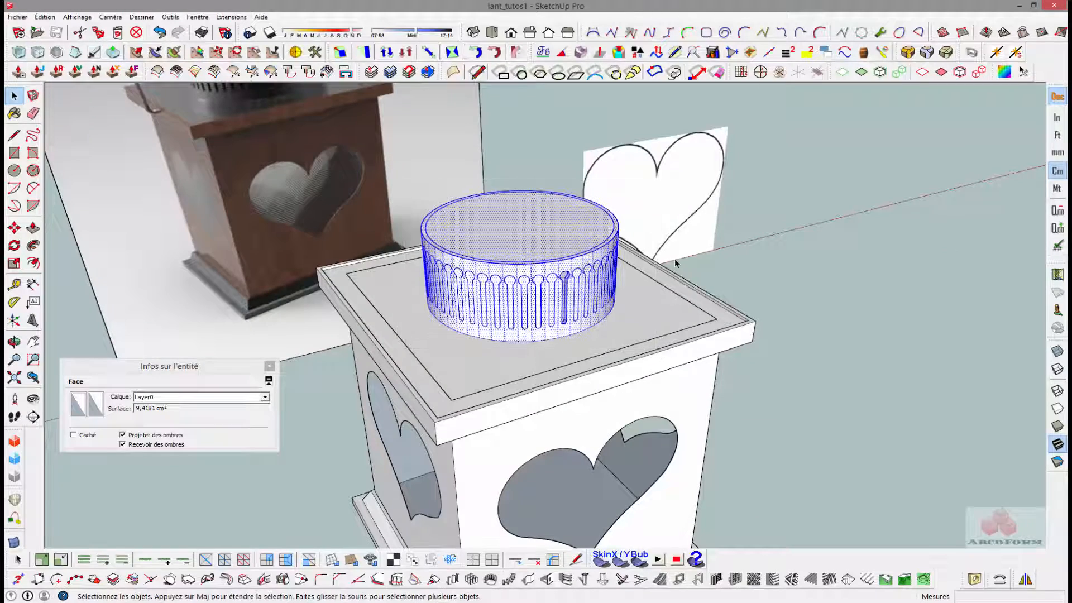
middle_drag(662, 349, 553, 262)
right_click(553, 262)
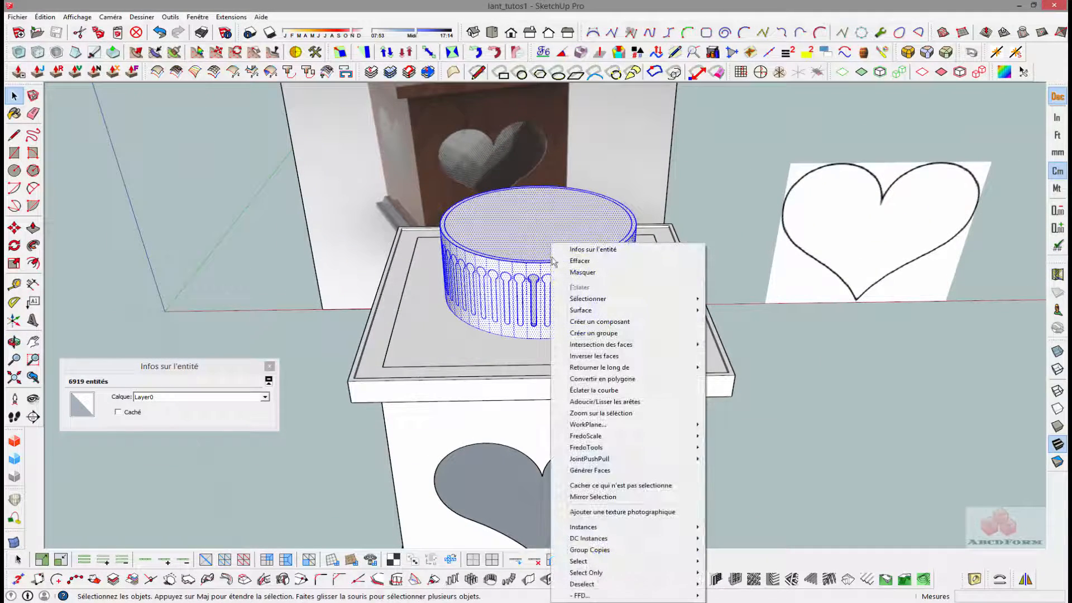
mouse_move(606, 351)
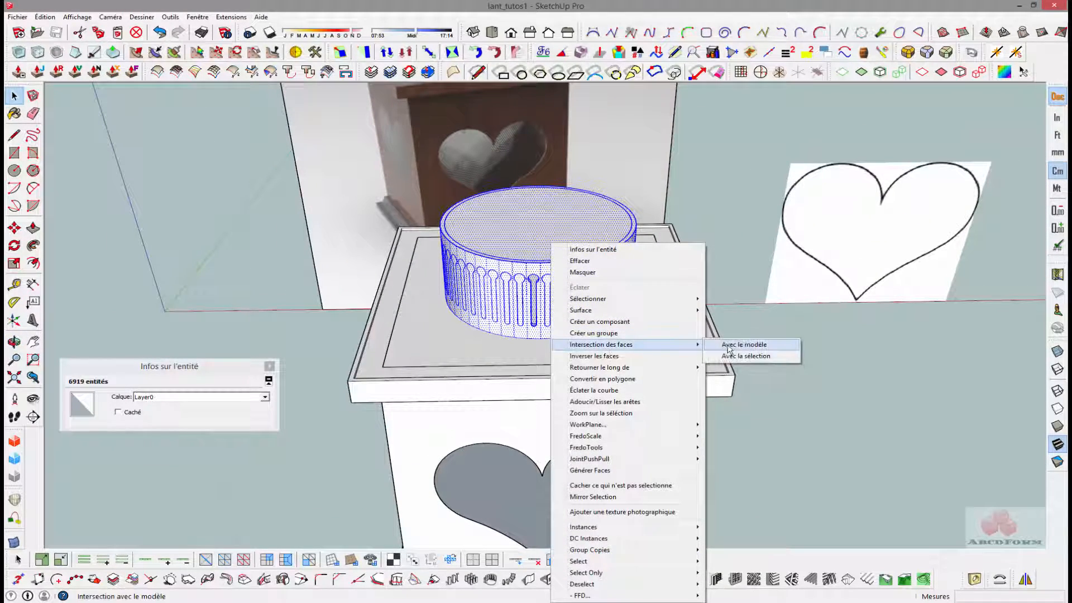
click(737, 356)
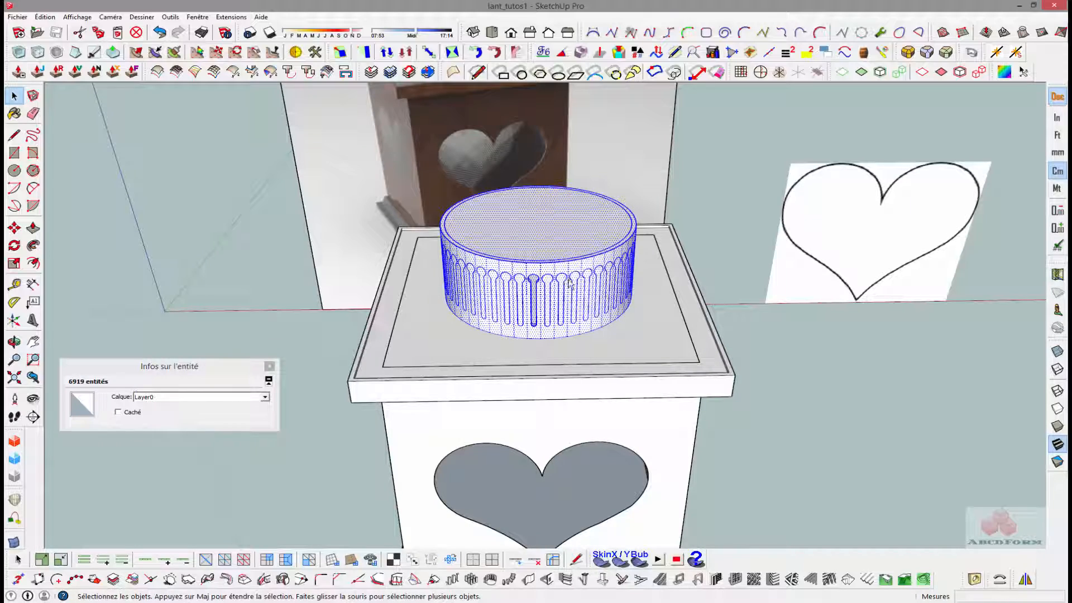
click(277, 326)
- Check several keyhole outlines around the ring to see whether each one is a separate face
click(545, 282)
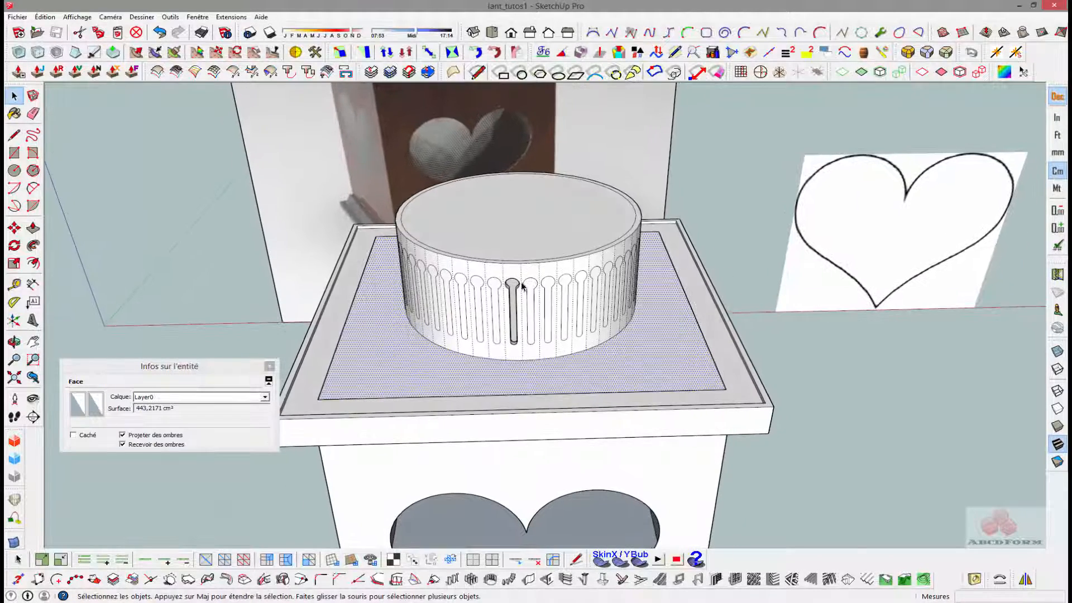
scroll(558, 289, up, 5)
click(591, 283)
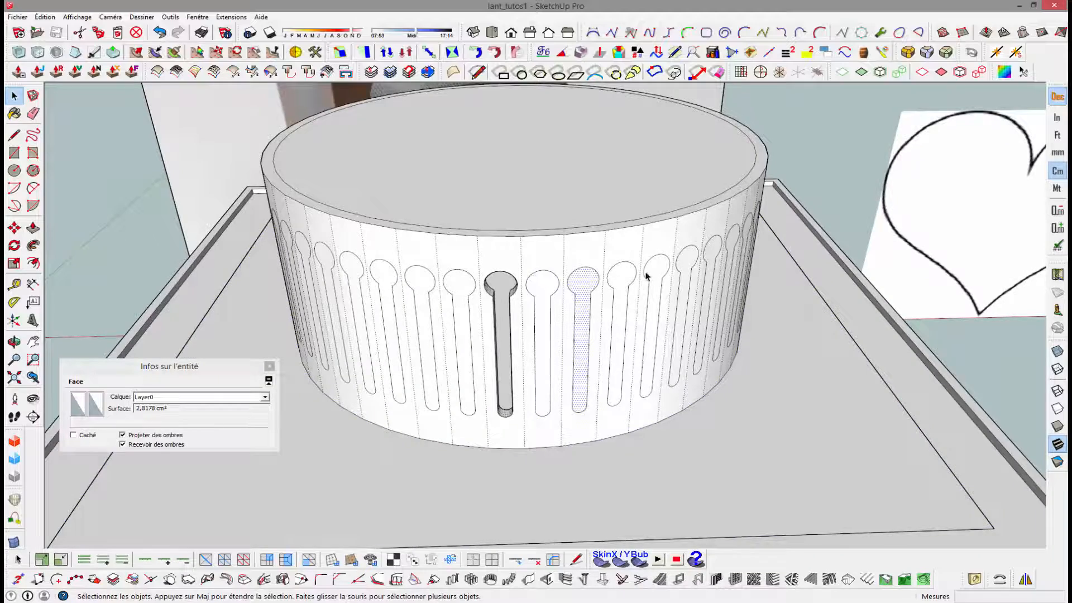
middle_drag(642, 270, 546, 278)
click(518, 274)
click(559, 275)
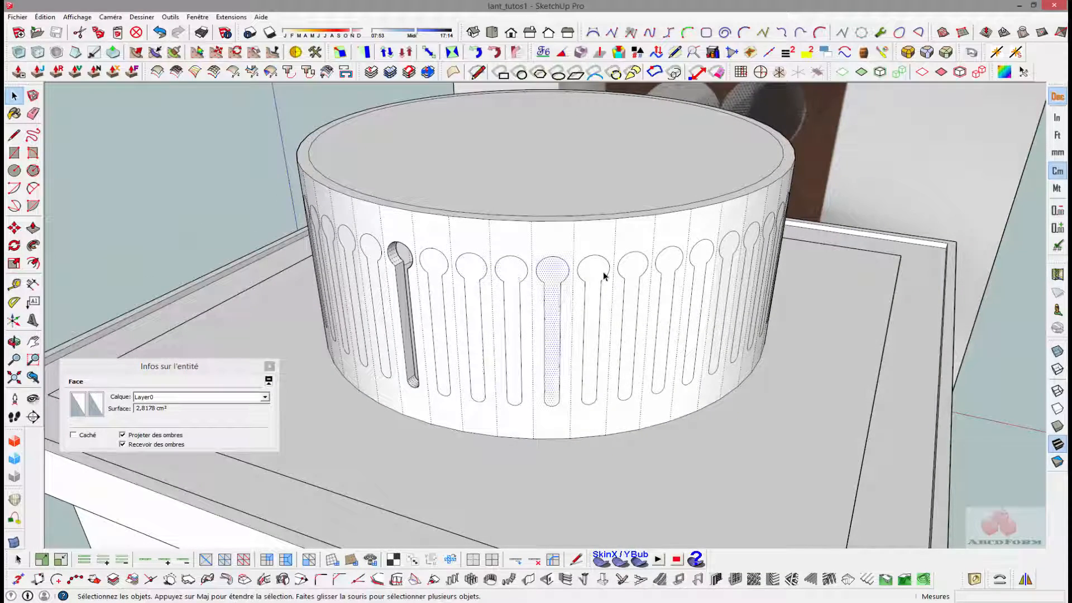
click(604, 275)
click(634, 273)
scroll(646, 279, down, 3)
middle_drag(584, 297, 673, 295)
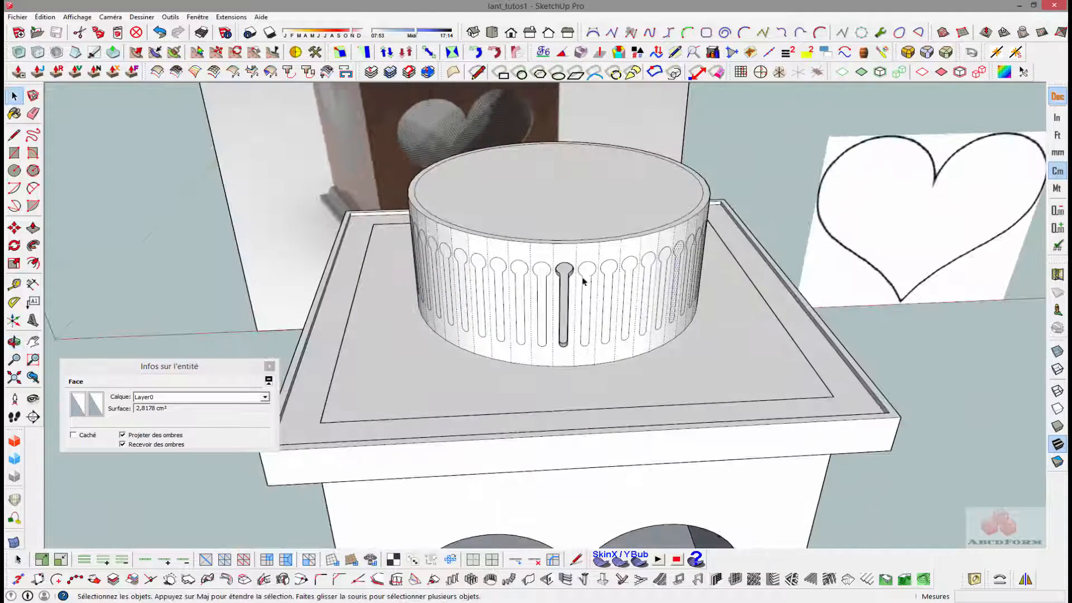
- Push the remaining keyhole faces through the ring's wall by the same distance as the first slot
click(586, 274)
middle_drag(553, 269, 495, 294)
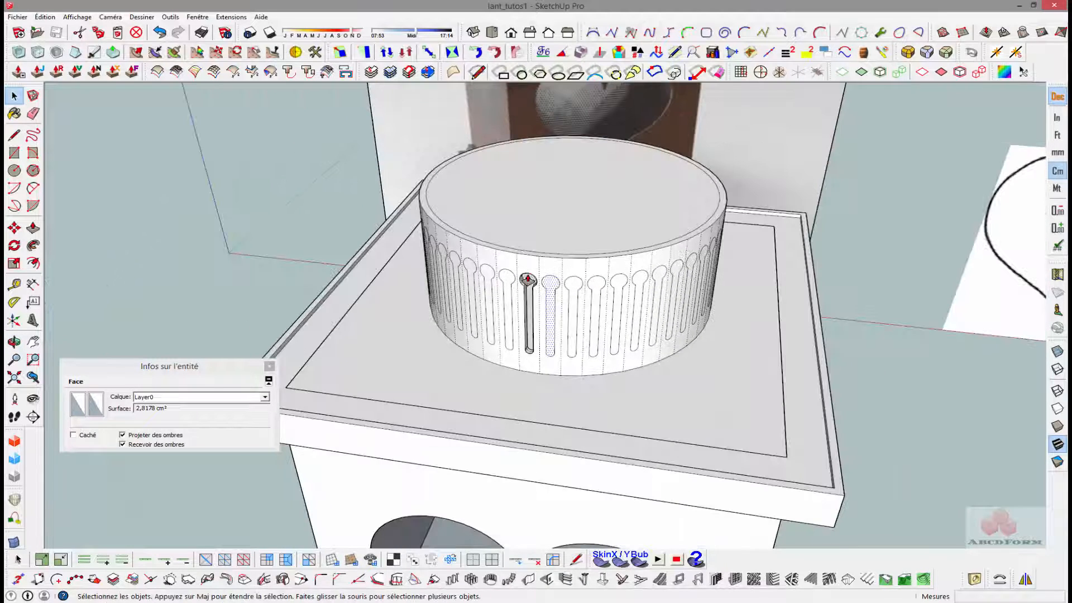
key(p)
double_click(549, 284)
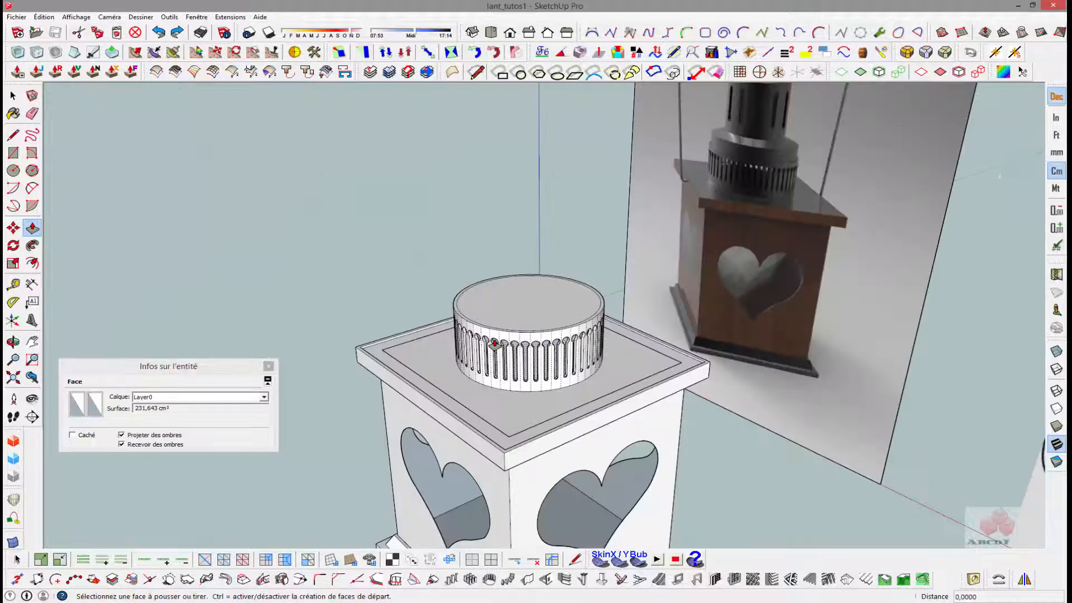
- Examine the cut keyhole slots around the ring and compare the chimney with the reference image
scroll(509, 352, up, 4)
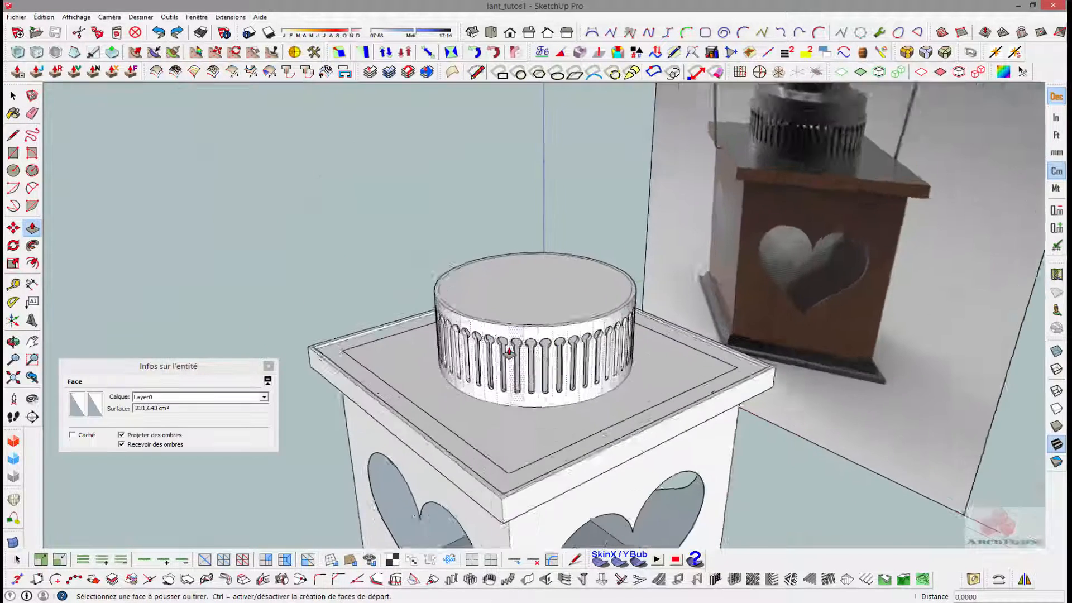
scroll(508, 351, up, 3)
scroll(506, 339, up, 2)
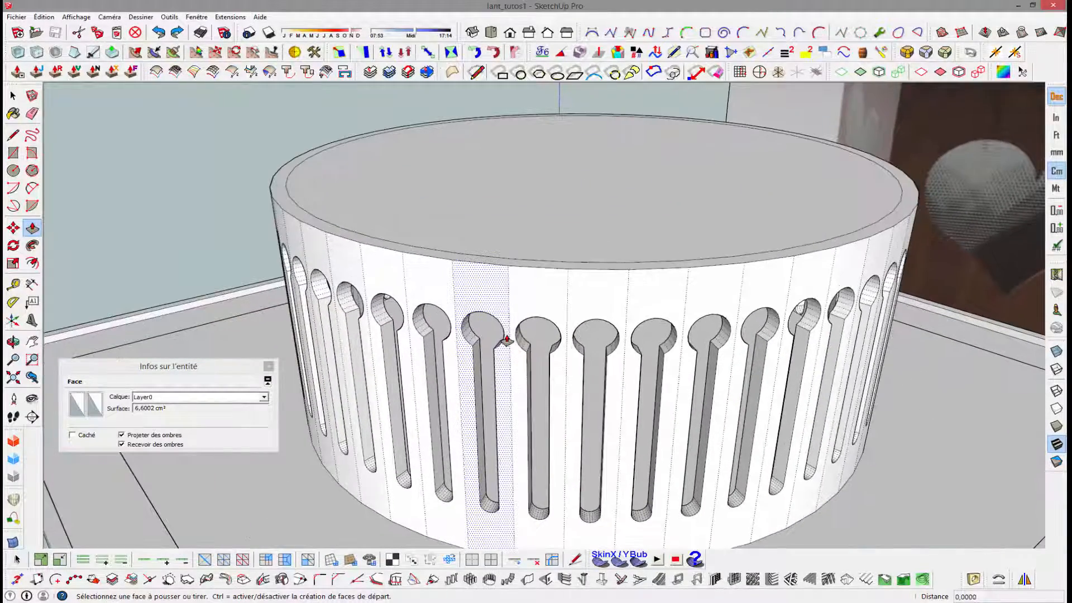
middle_drag(507, 340, 295, 272)
scroll(574, 305, down, 4)
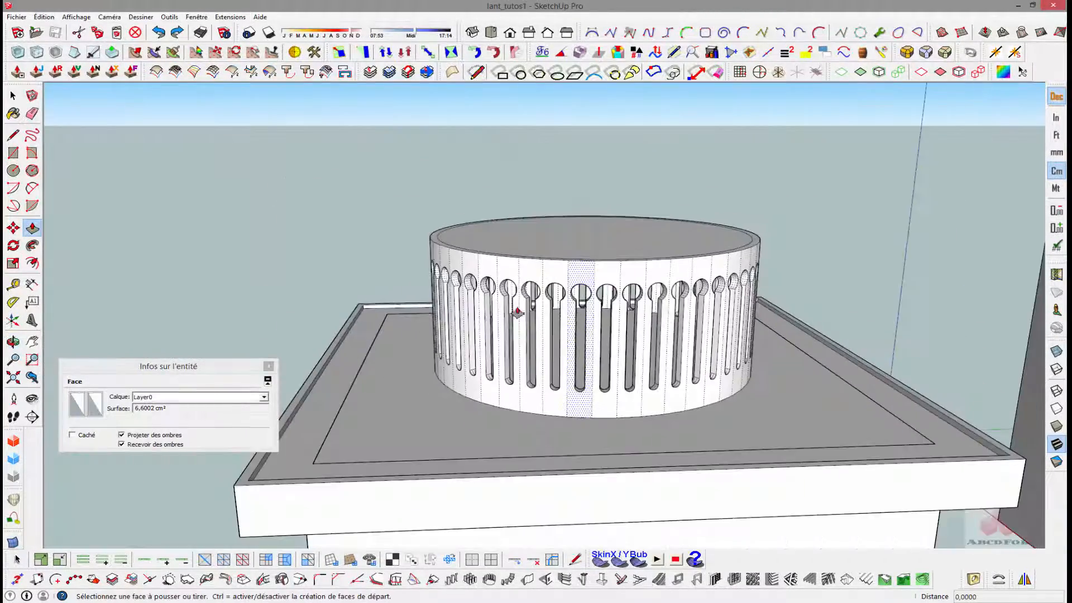
middle_drag(487, 313, 758, 367)
key(p)
scroll(776, 251, down, 5)
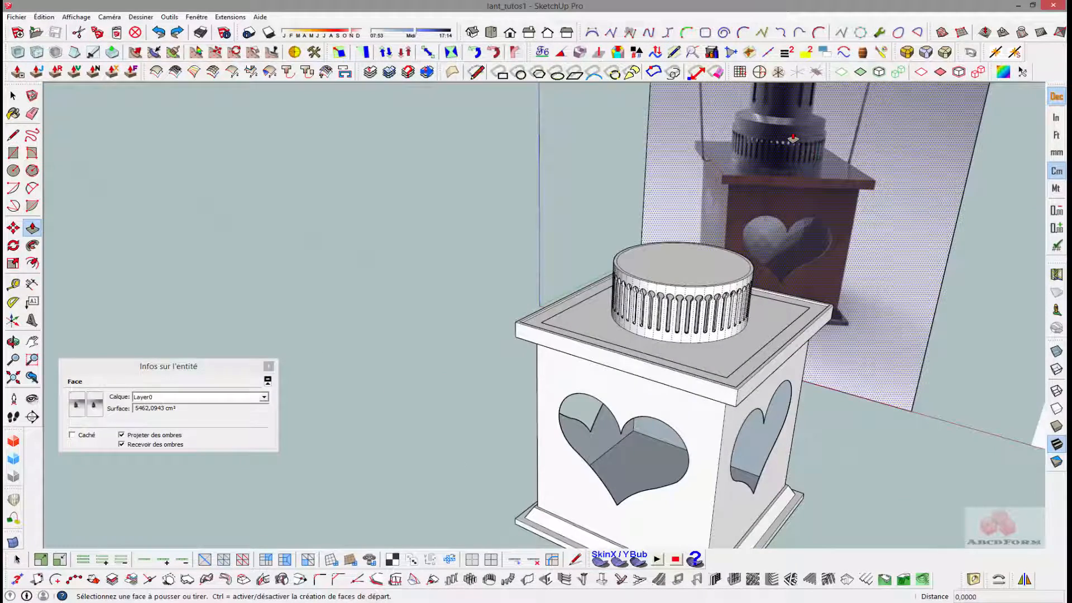
- Pull the circular face inside the ring's upper rim up about 3.5 cm to raise the next chimney section
middle_drag(767, 168, 680, 306)
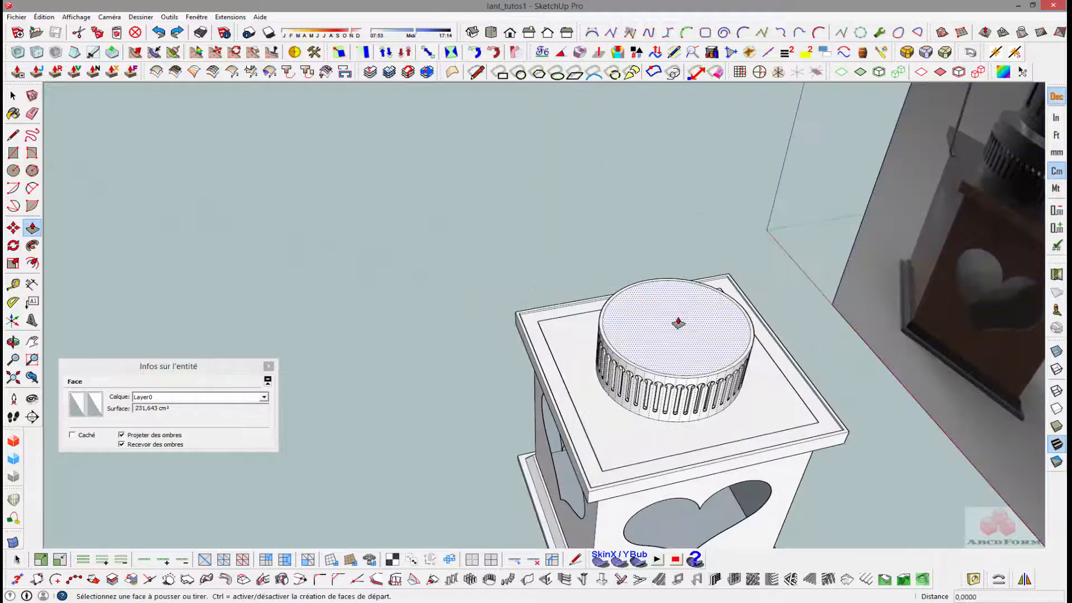
click(680, 306)
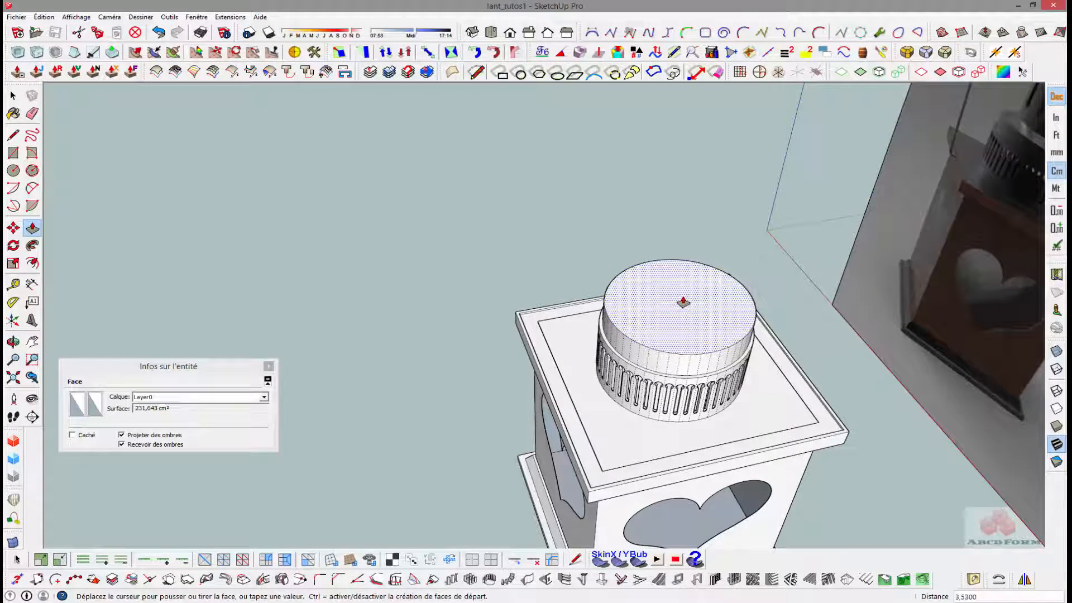
click(683, 302)
middle_drag(720, 274, 839, 178)
click(686, 276)
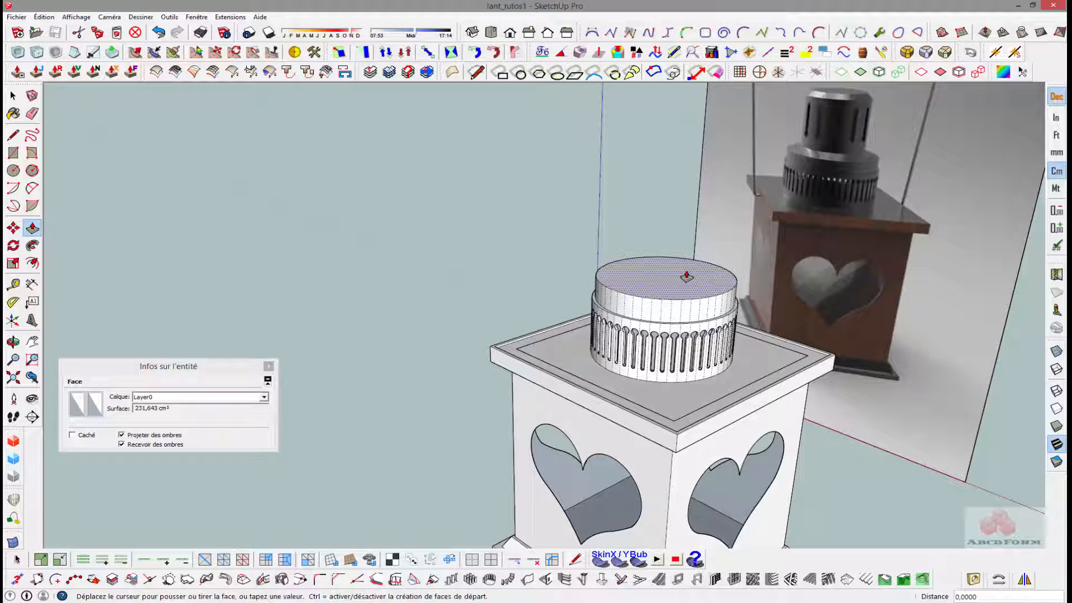
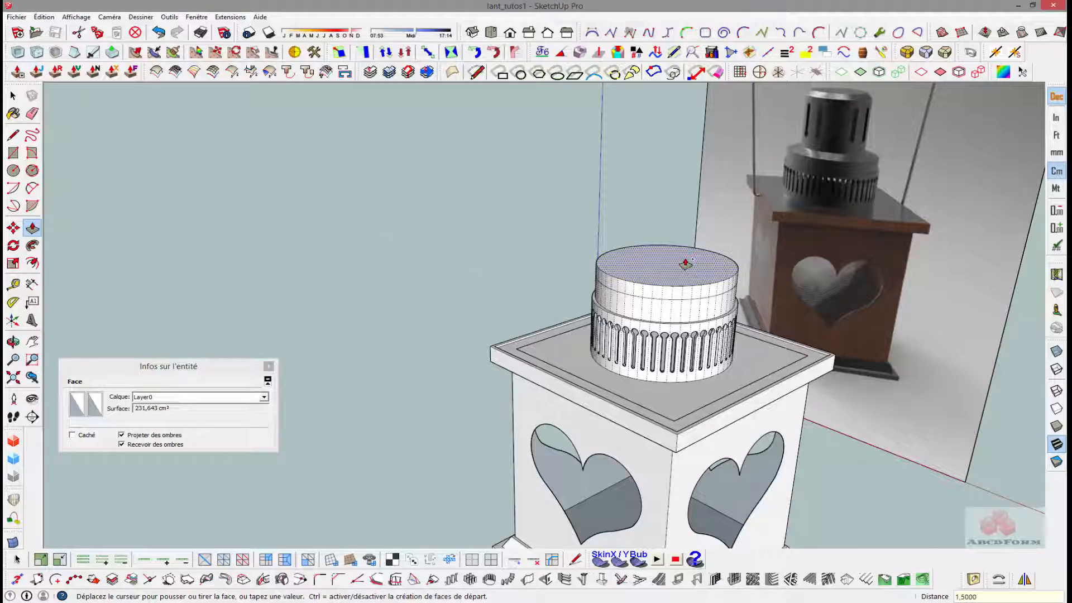
- Pull the chimney's top face up another 1.5 cm as a separate band and turn off the hidden geometry display
click(686, 264)
scroll(676, 267, up, 5)
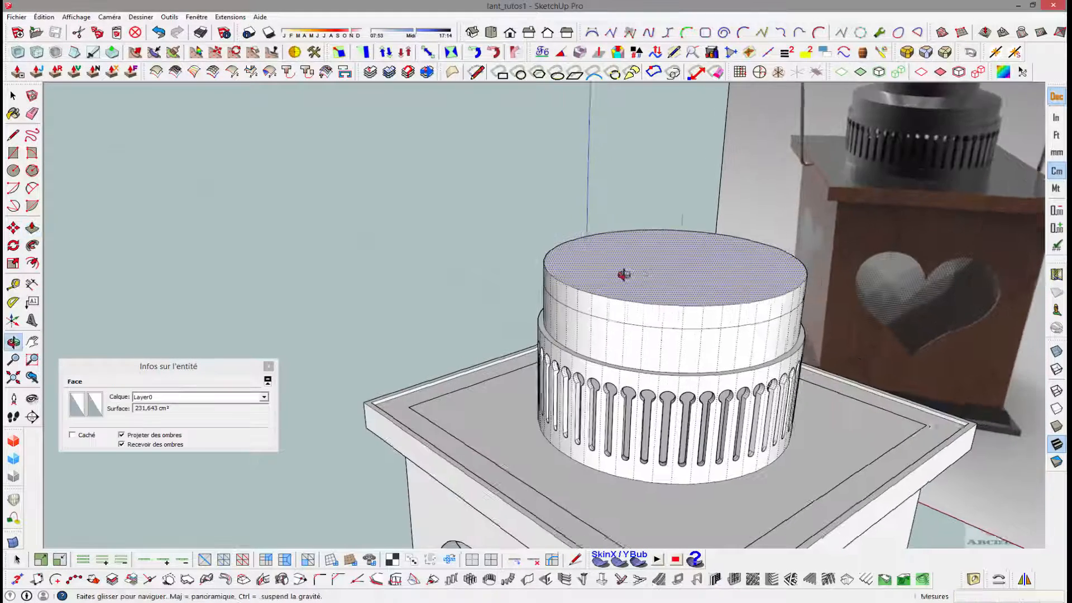
click(109, 17)
mouse_move(74, 19)
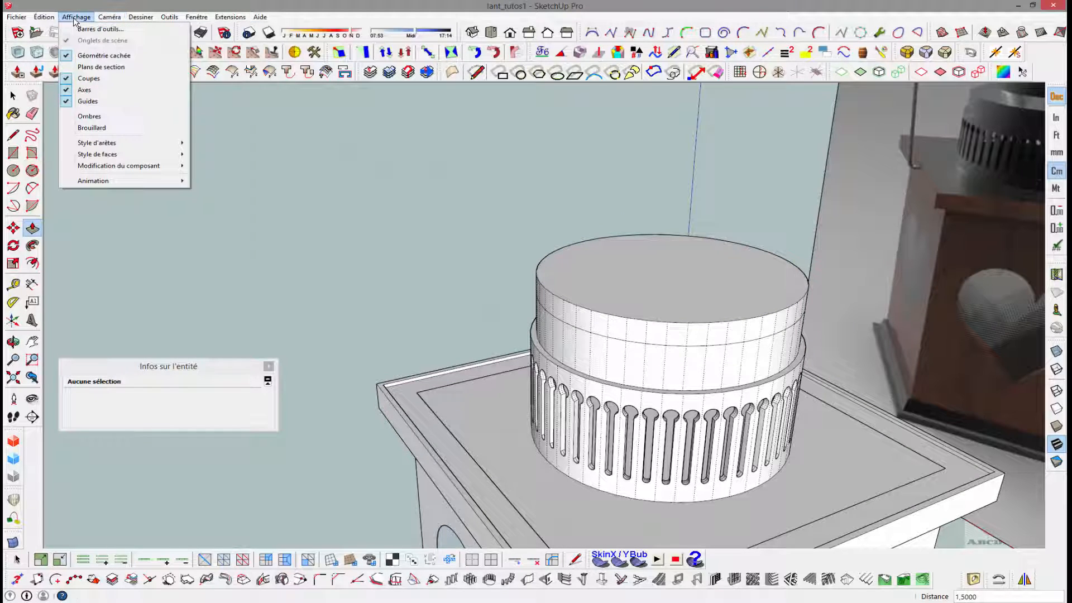
click(85, 55)
scroll(447, 309, down, 2)
- Scale the top edge circle down uniformly about its centre to taper the new band into a sloped shoulder
key(space)
click(586, 317)
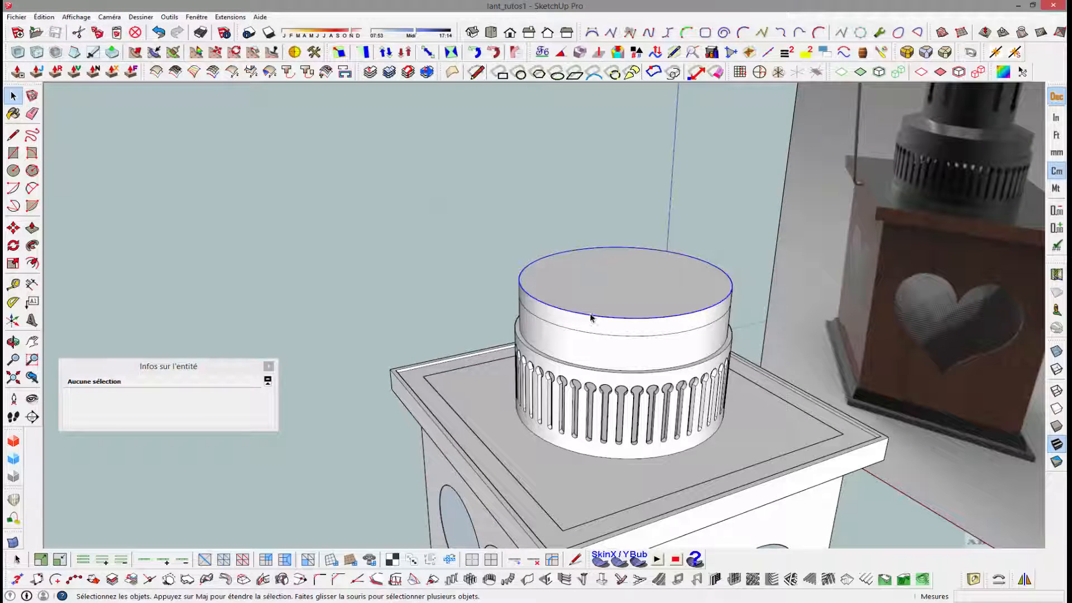
key(s)
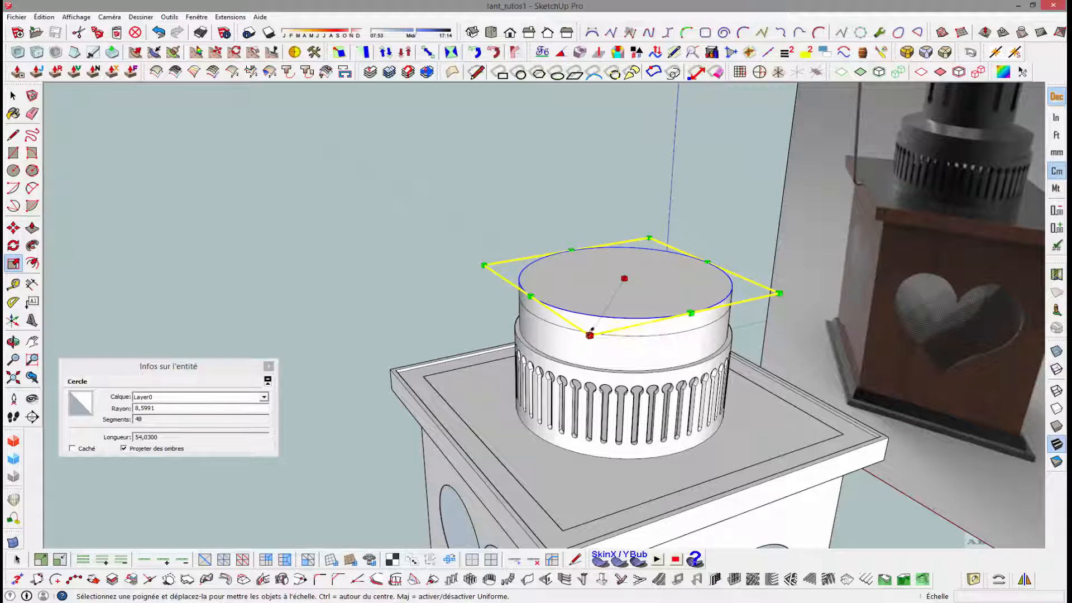
ctrl+drag(589, 336, 600, 319)
- Examine the upper chimney tube in the reference image and compare it with the modelled shoulder
key(p)
scroll(627, 305, up, 5)
middle_drag(612, 345, 596, 390)
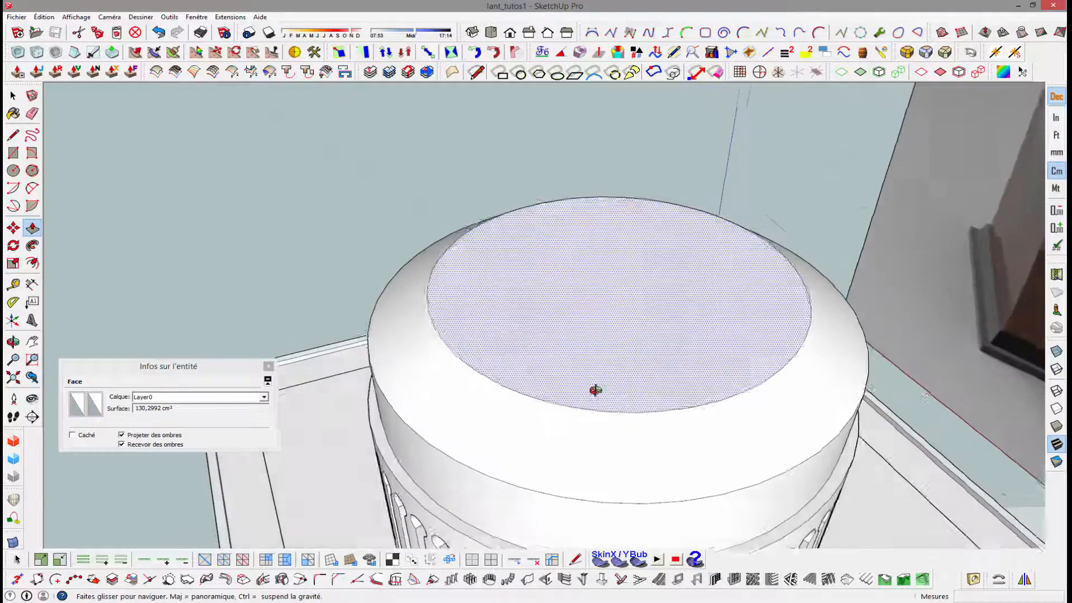
scroll(595, 390, down, 8)
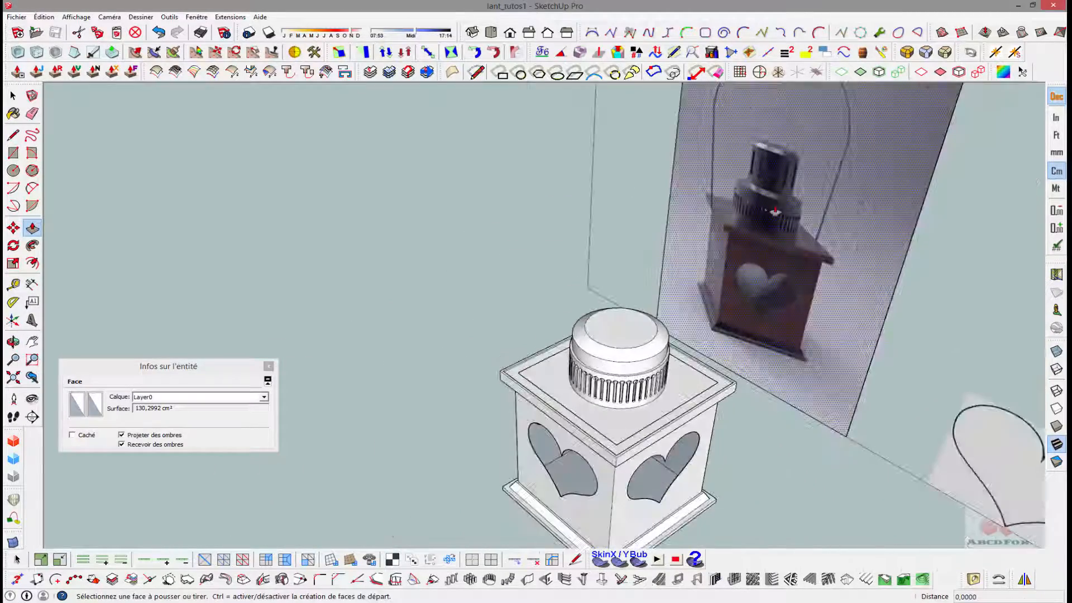
scroll(775, 211, up, 4)
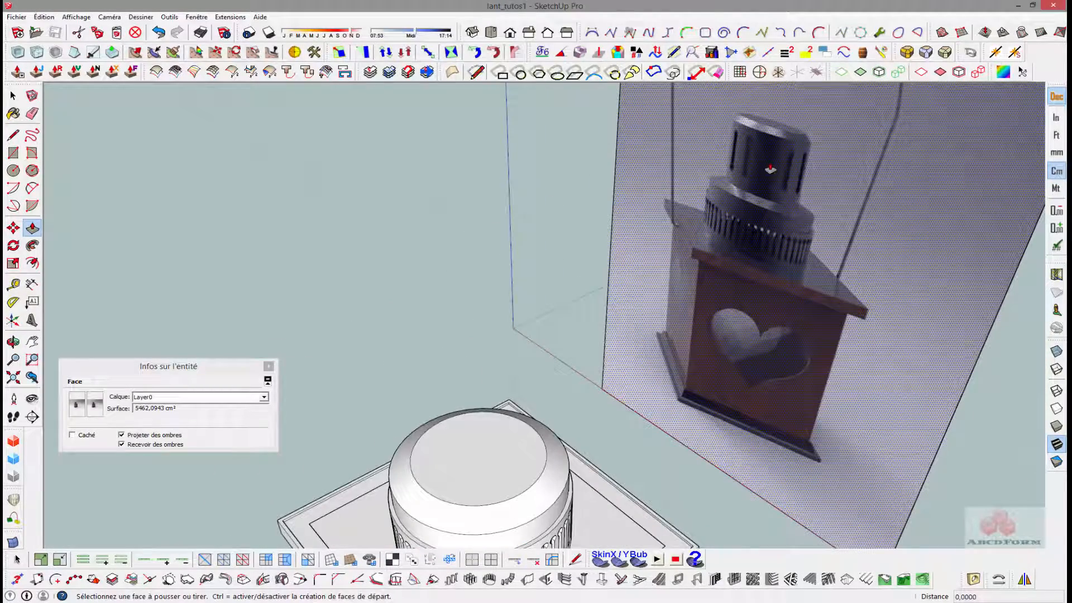
scroll(790, 177, up, 4)
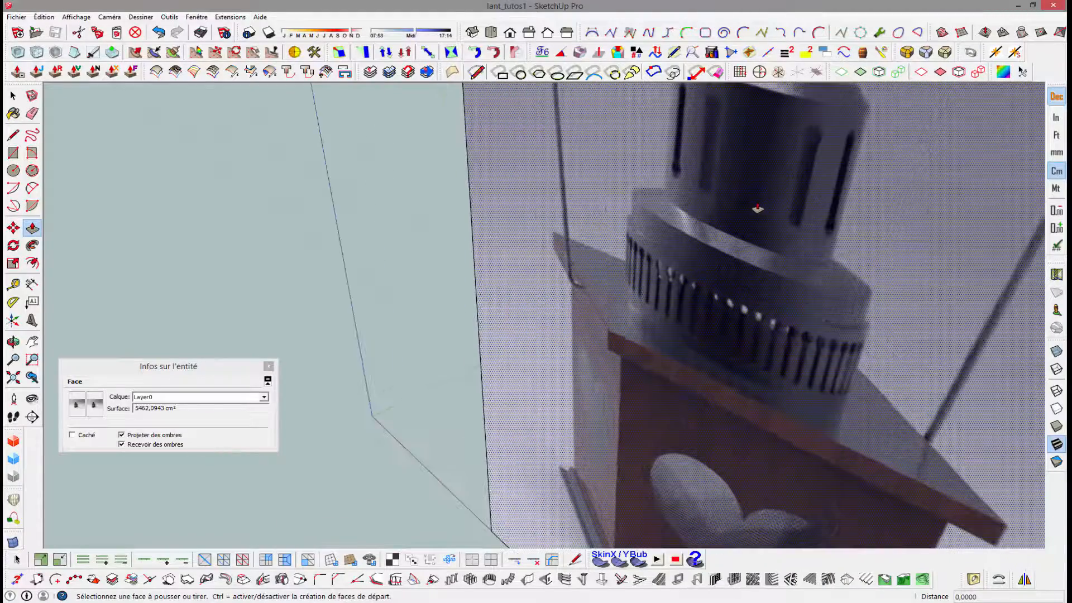
scroll(756, 160, down, 8)
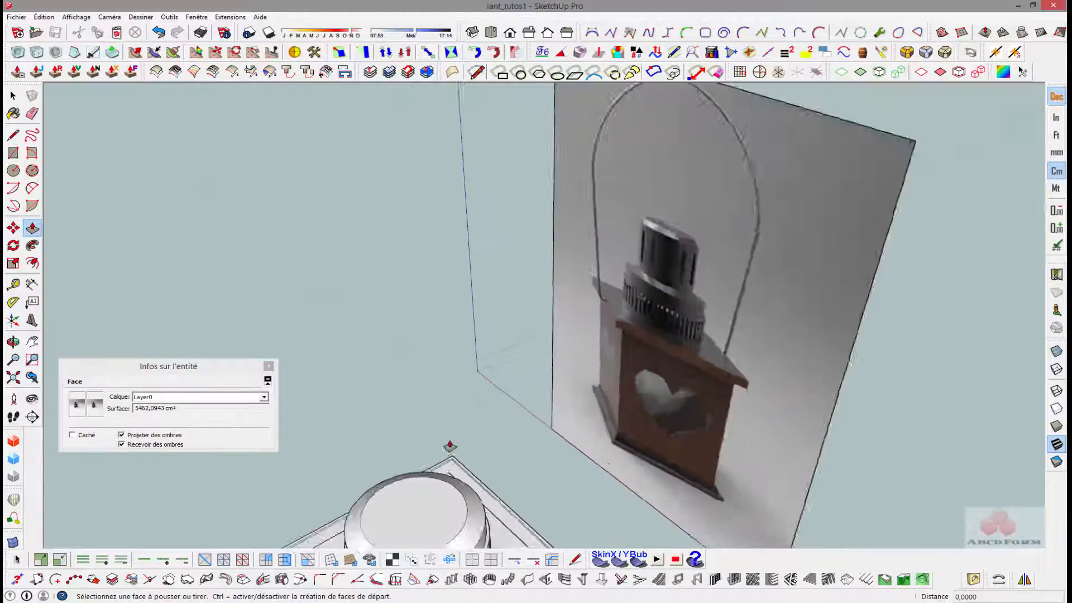
scroll(410, 516, up, 2)
scroll(409, 516, up, 4)
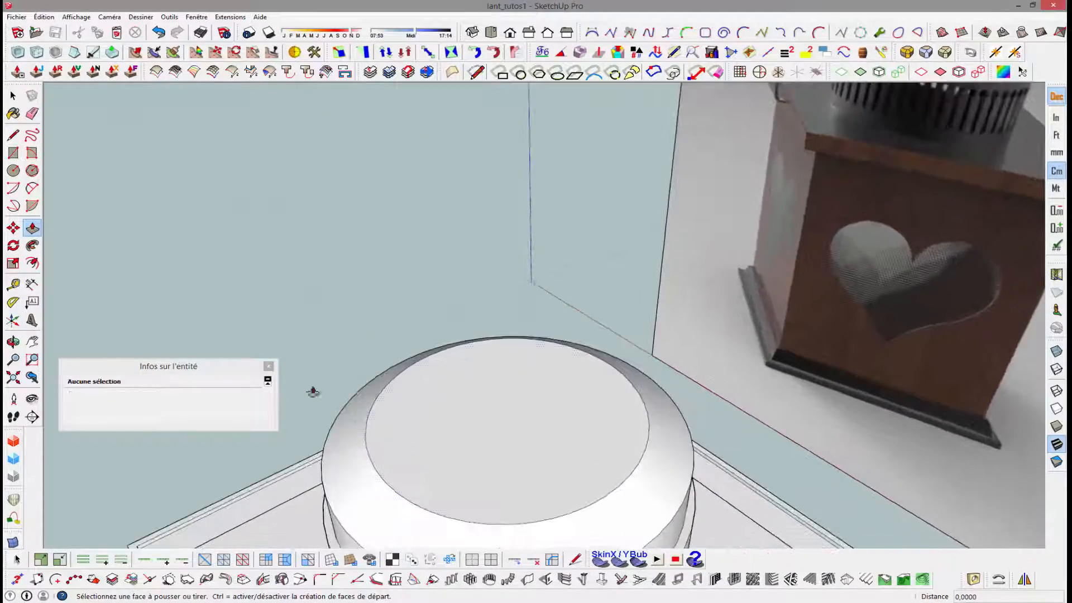
- Offset the edge of the shoulder's top face slightly inward to form a circle of about 6.35 cm radius
click(13, 170)
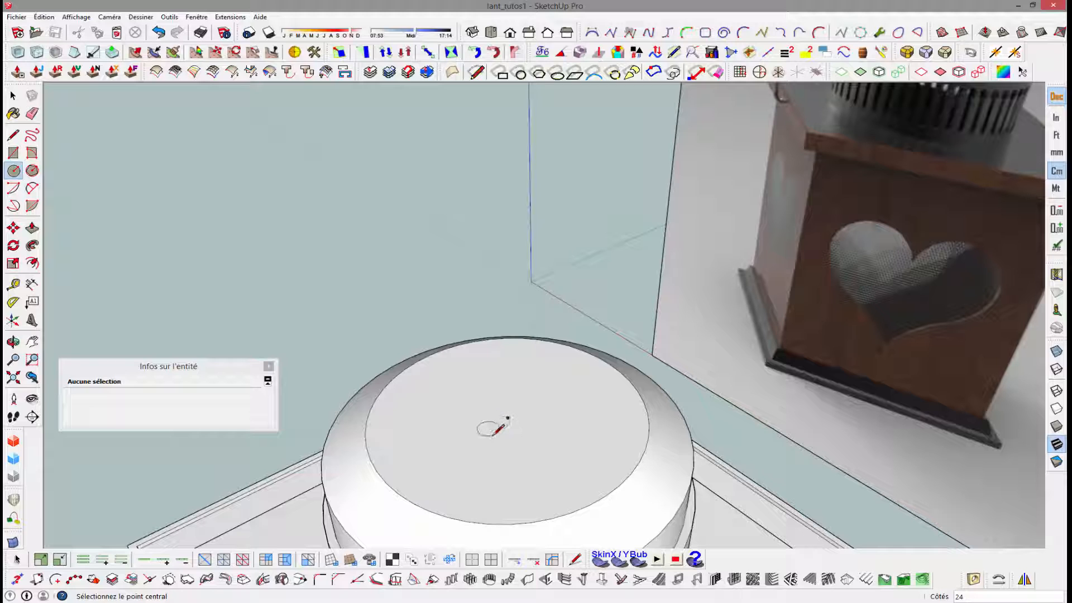
key(space)
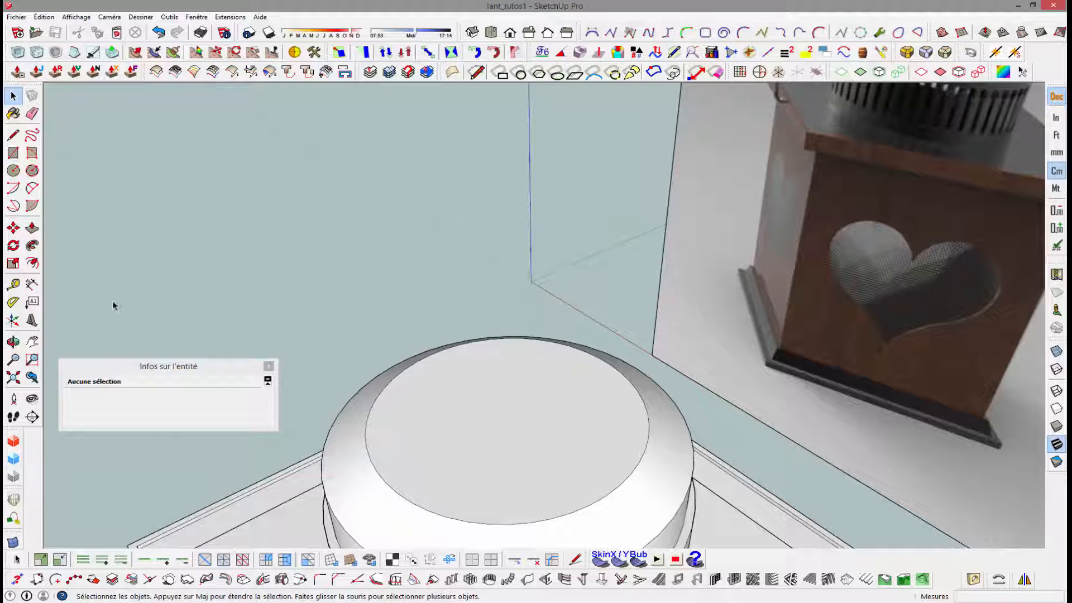
click(32, 263)
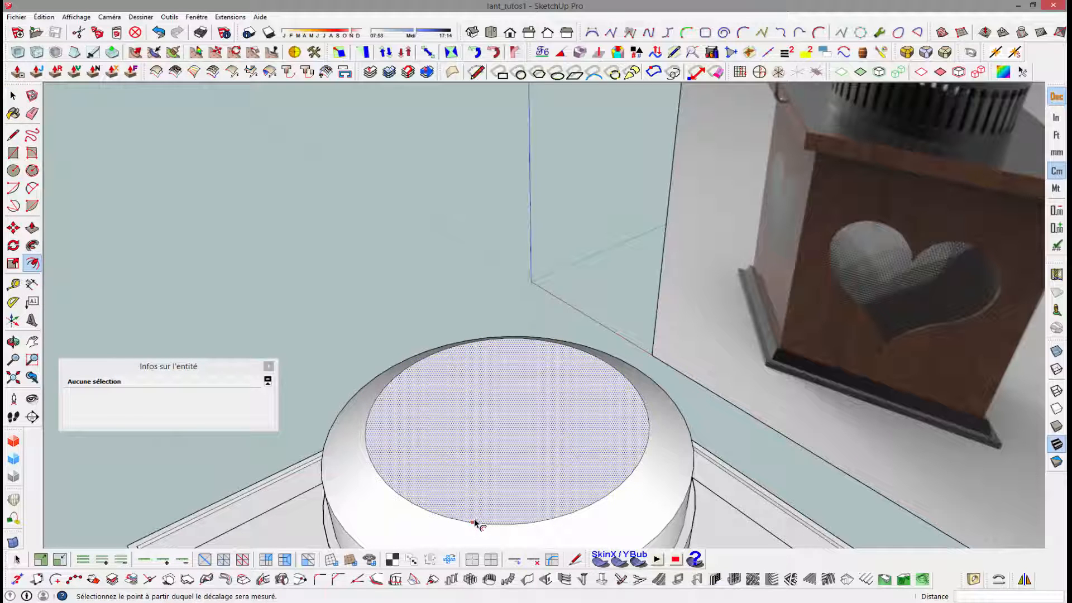
click(474, 523)
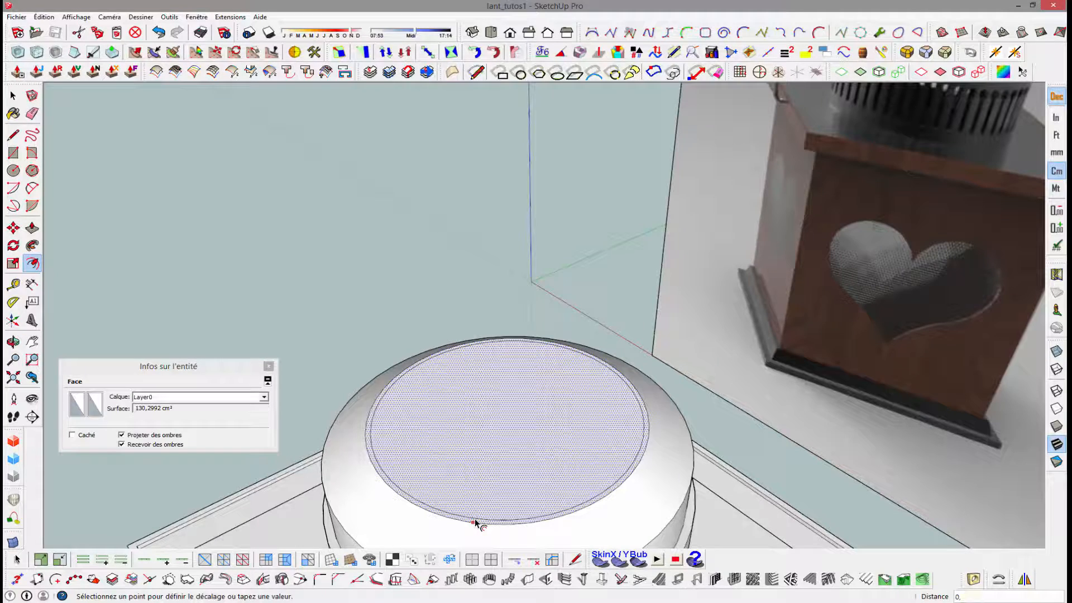
click(475, 523)
scroll(475, 523, up, 3)
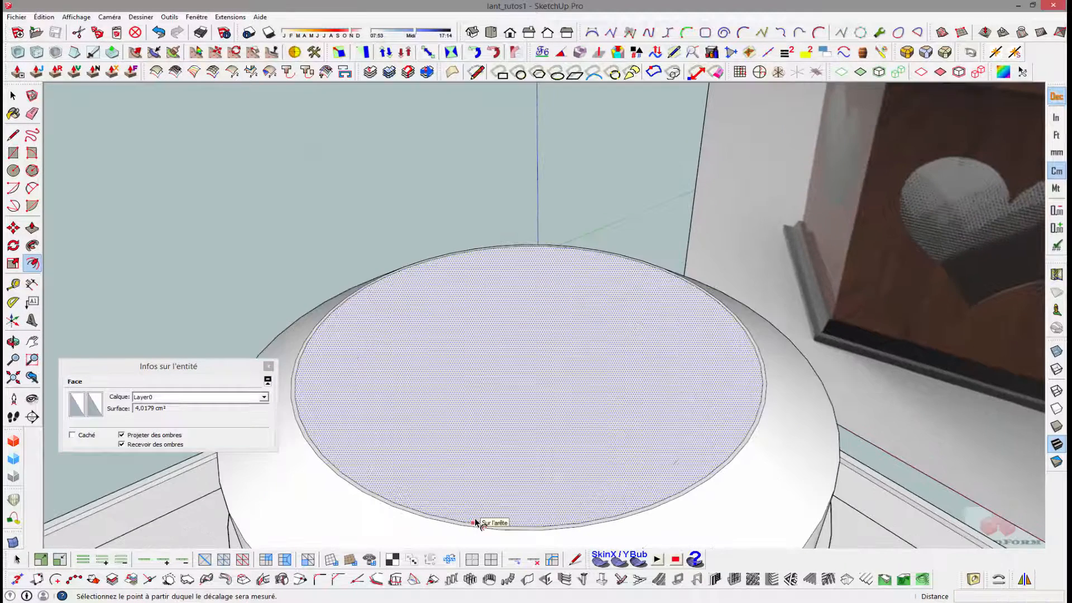
- Set the inner offset circle's segment count to 24
key(space)
click(472, 522)
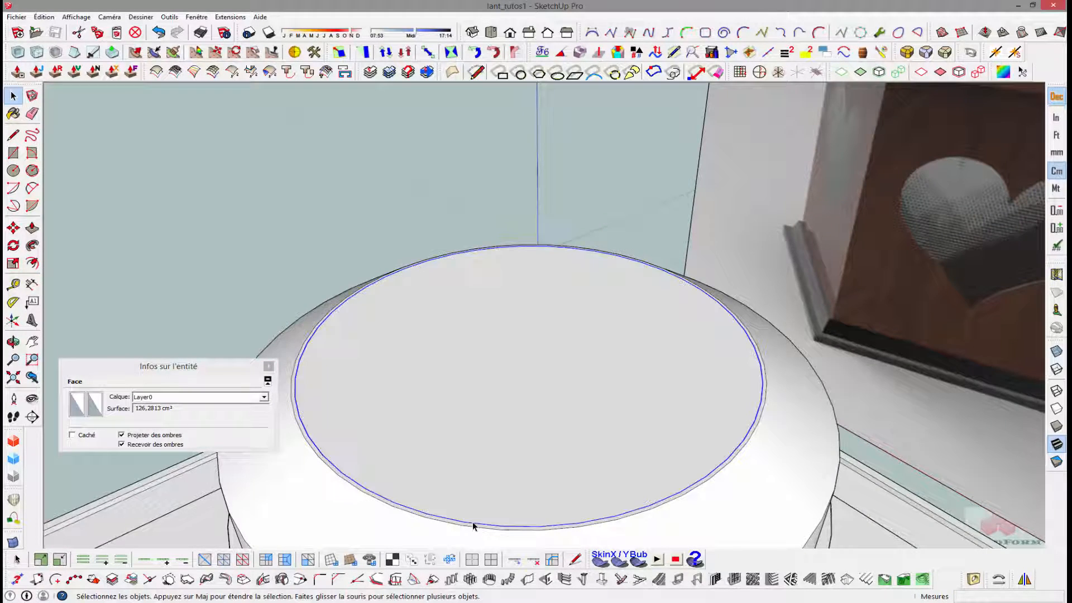
click(153, 419)
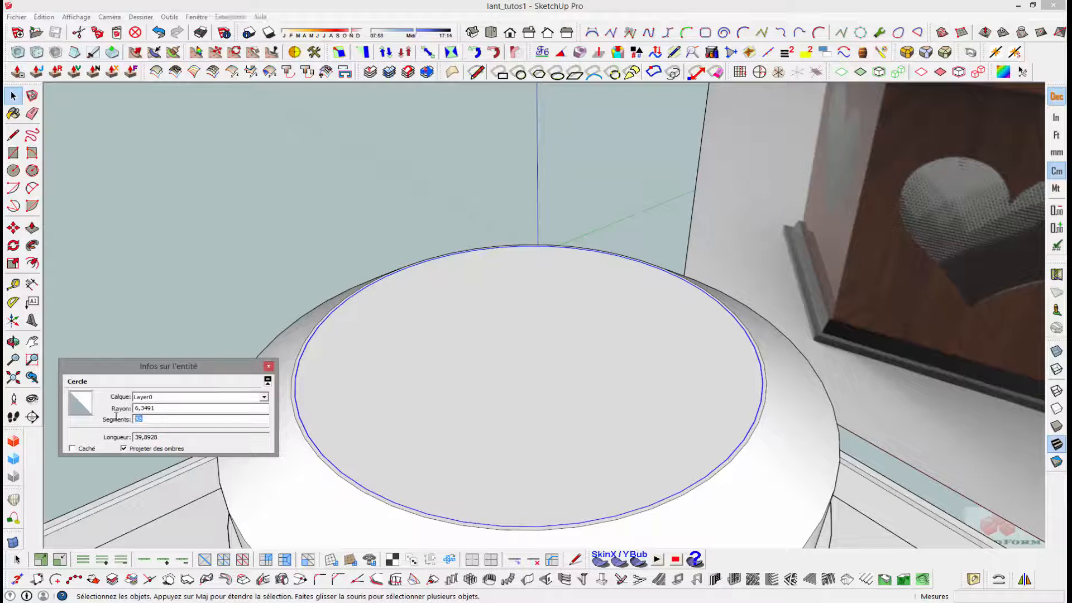
text(24)
key(Return)
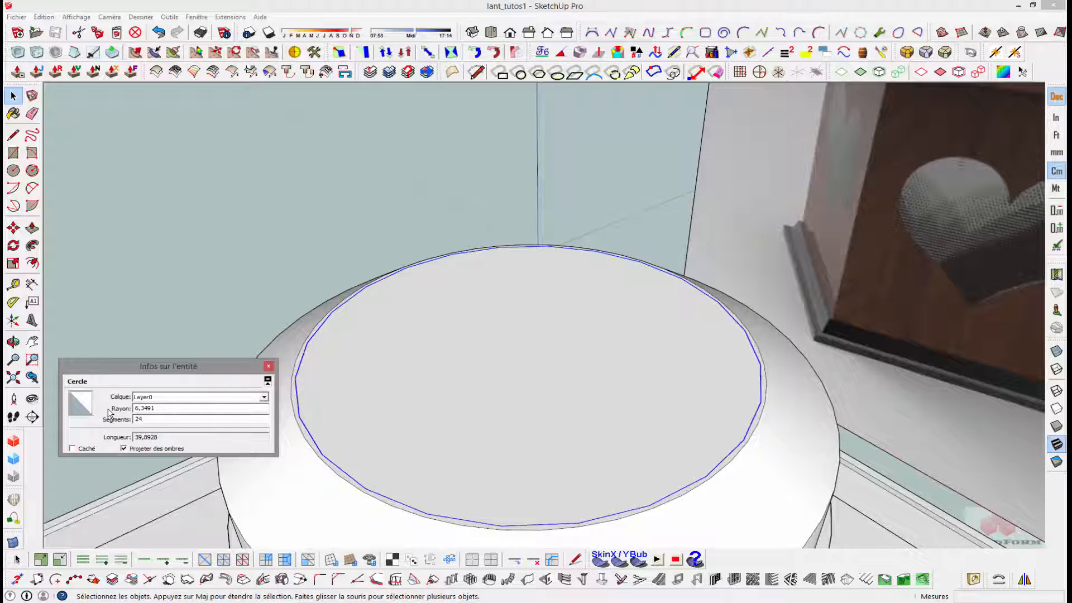
click(217, 250)
- Pull the inner circular face up 10 cm to form the chimney's upper cylinder
scroll(260, 273, down, 5)
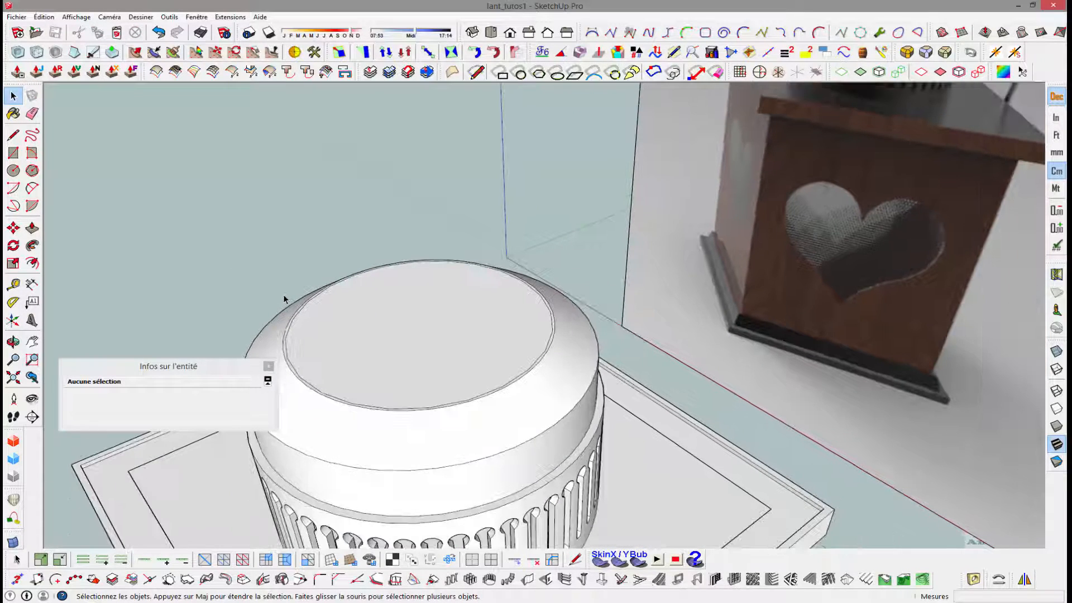
click(440, 350)
key(p)
scroll(426, 353, down, 3)
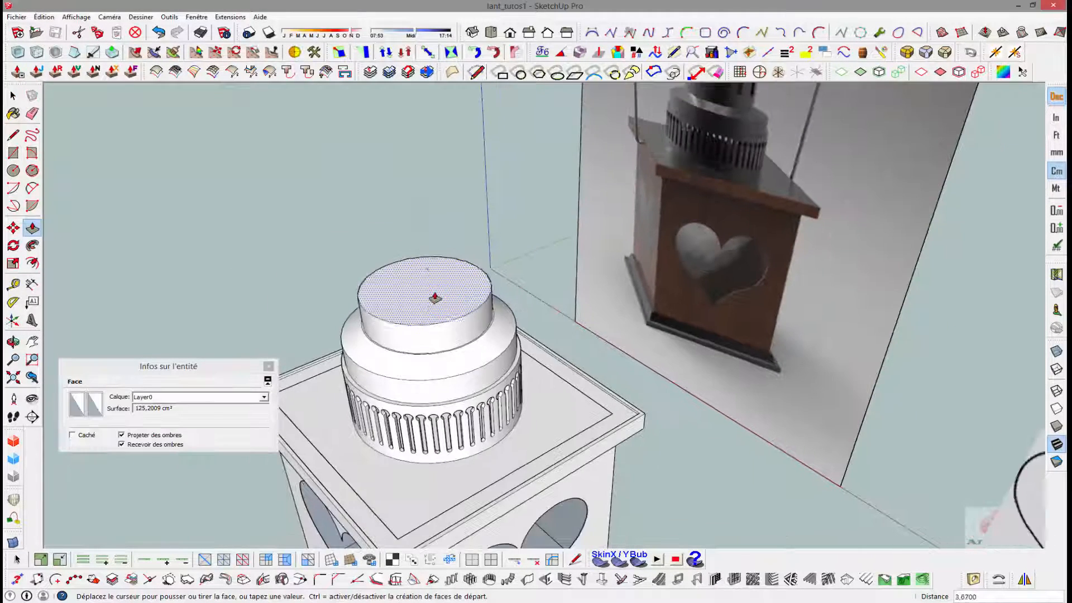
click(426, 351)
key(Return)
scroll(432, 253, down, 1)
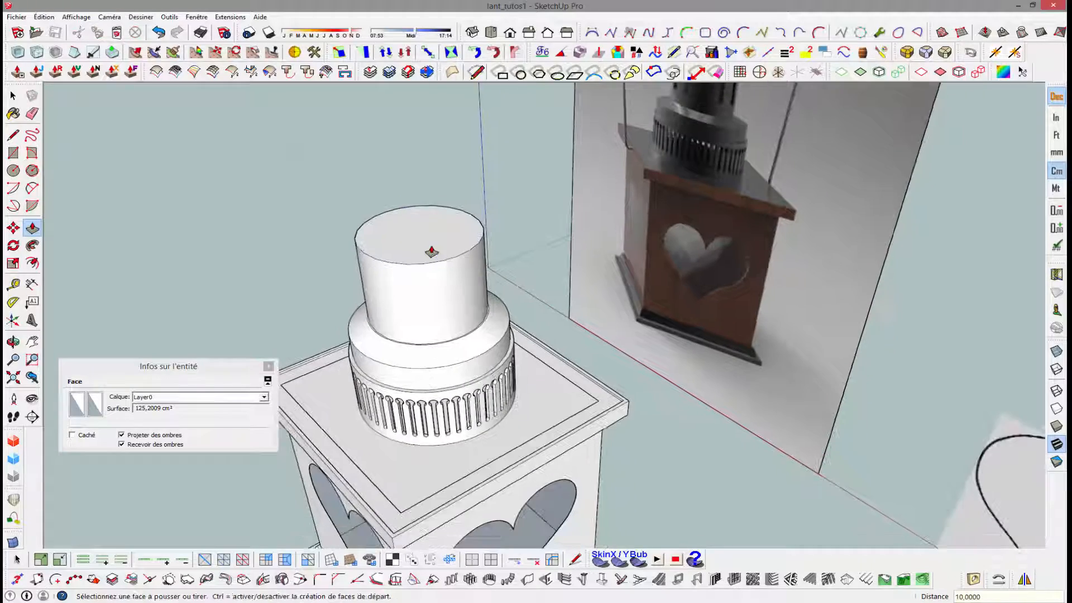
- Turn on the hidden geometry display to show the facets of the upper cylinder
middle_drag(445, 268, 418, 232)
scroll(418, 232, up, 3)
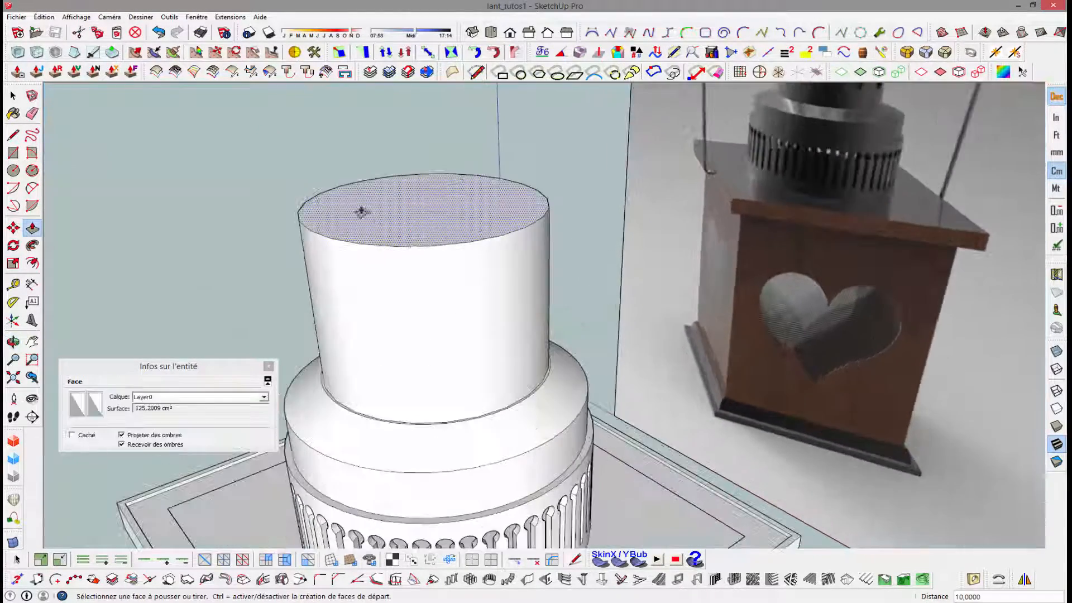
click(82, 18)
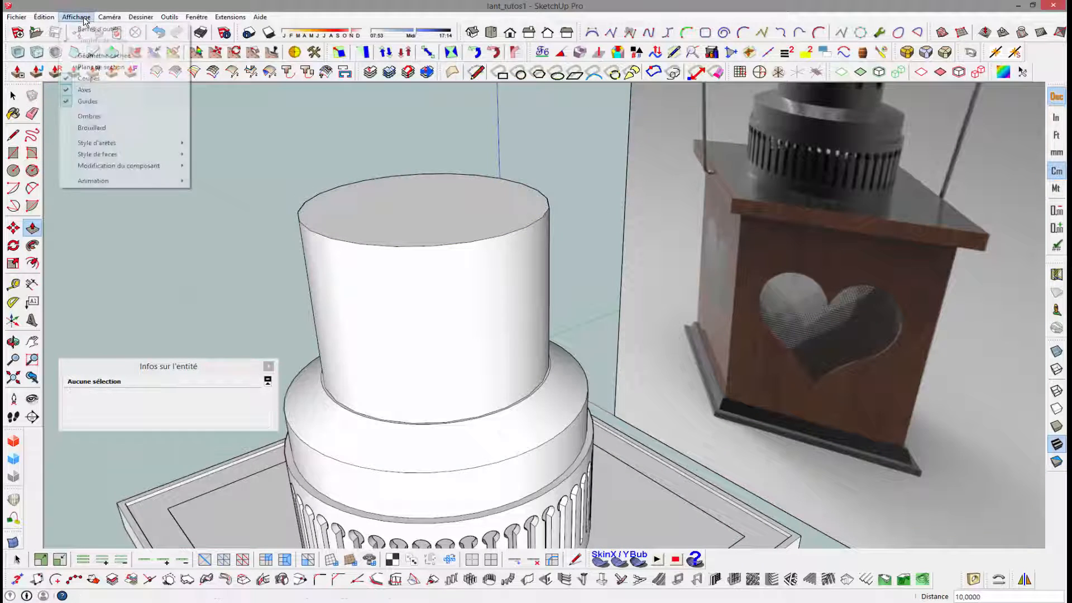
click(104, 56)
scroll(407, 244, up, 3)
- Try to divide one of the vertical facet edges on the upper cylinder
key(space)
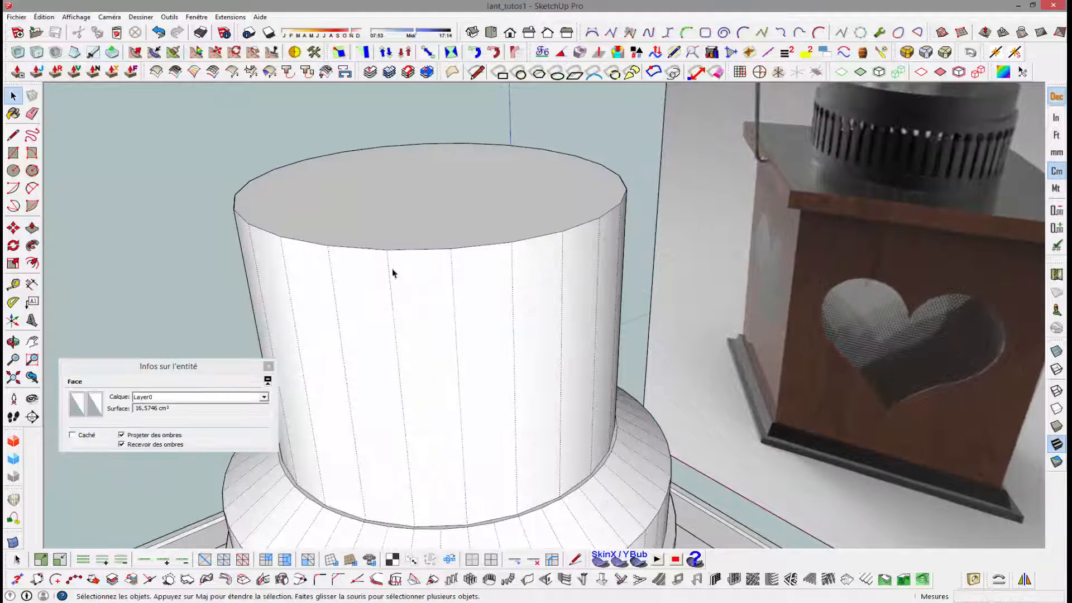
click(390, 285)
right_click(390, 284)
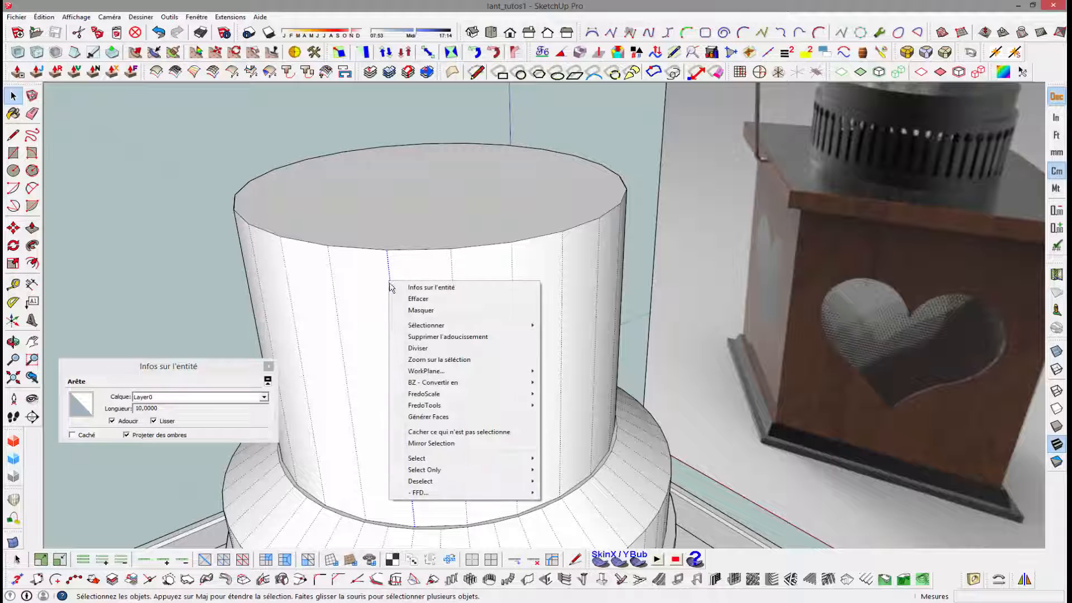
click(413, 339)
click(418, 351)
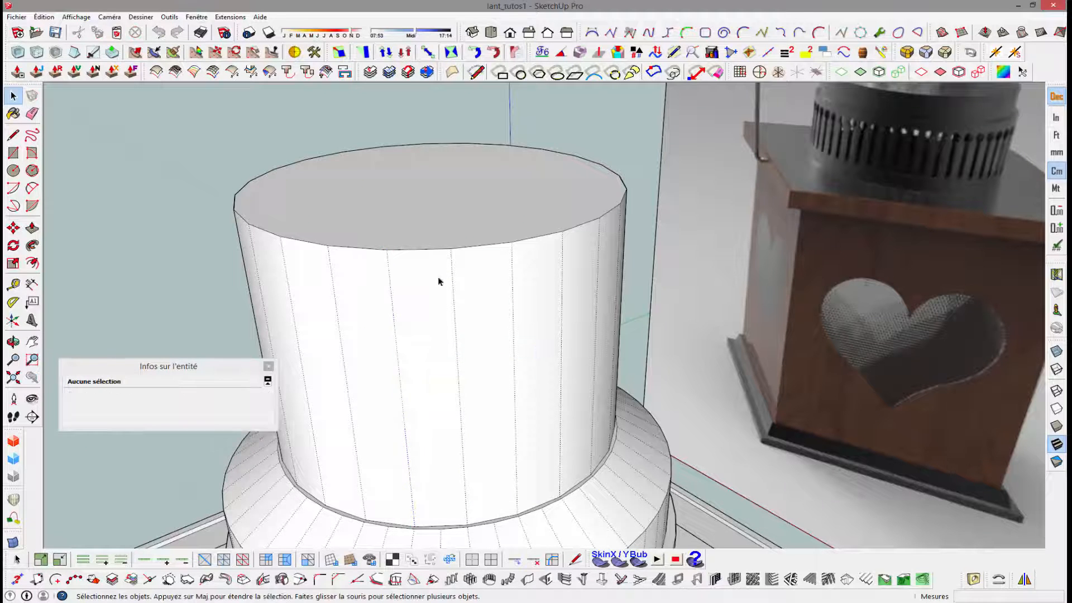
- Offset the upper cylinder's top face edge inward by 0.4 cm to outline the wall thickness
middle_drag(438, 280, 449, 321)
click(443, 338)
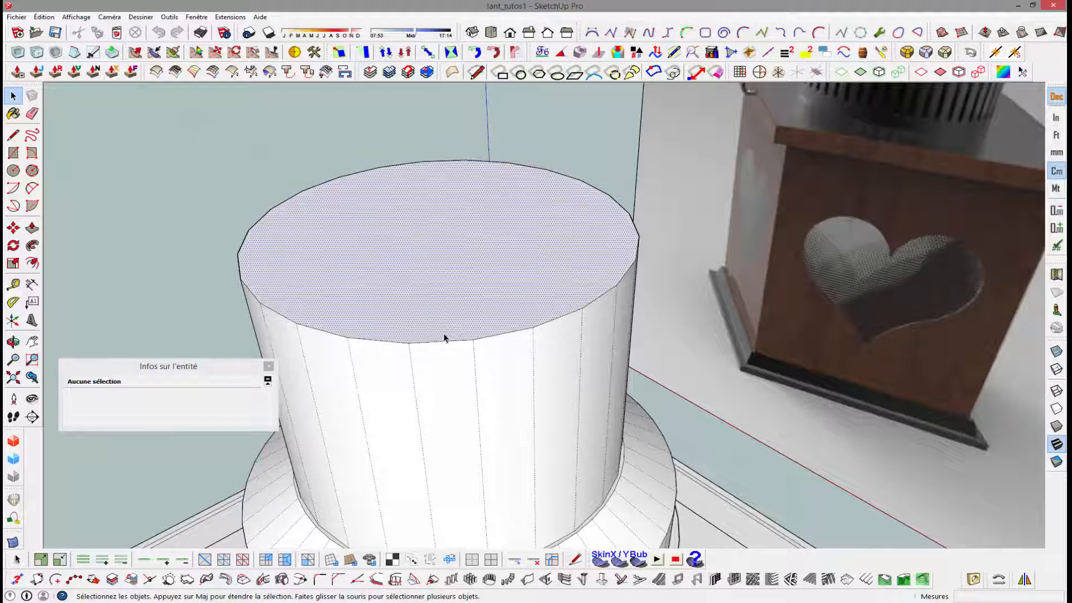
key(f)
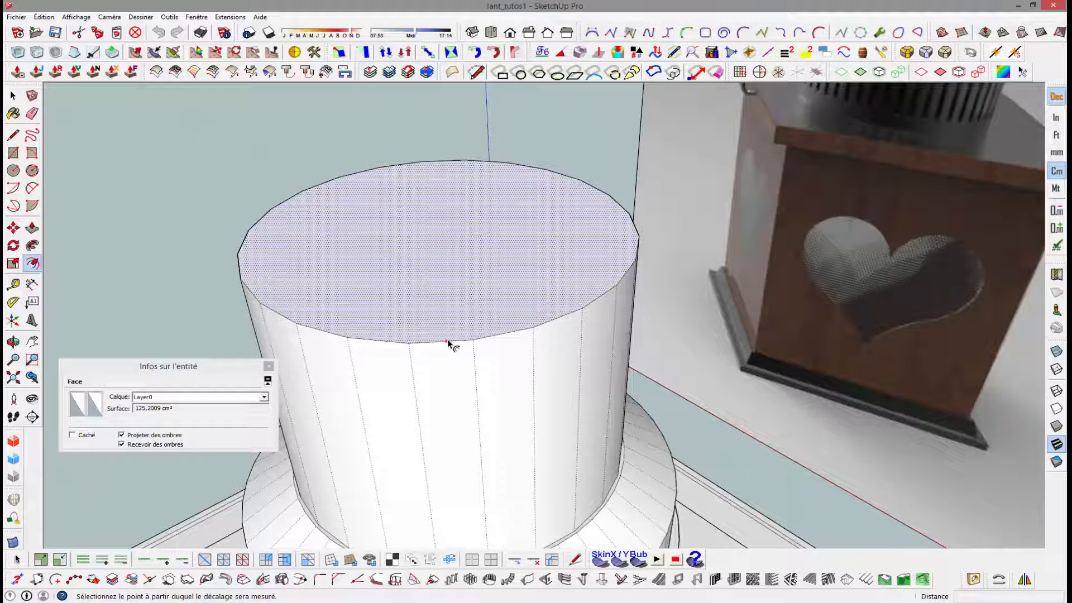
click(447, 339)
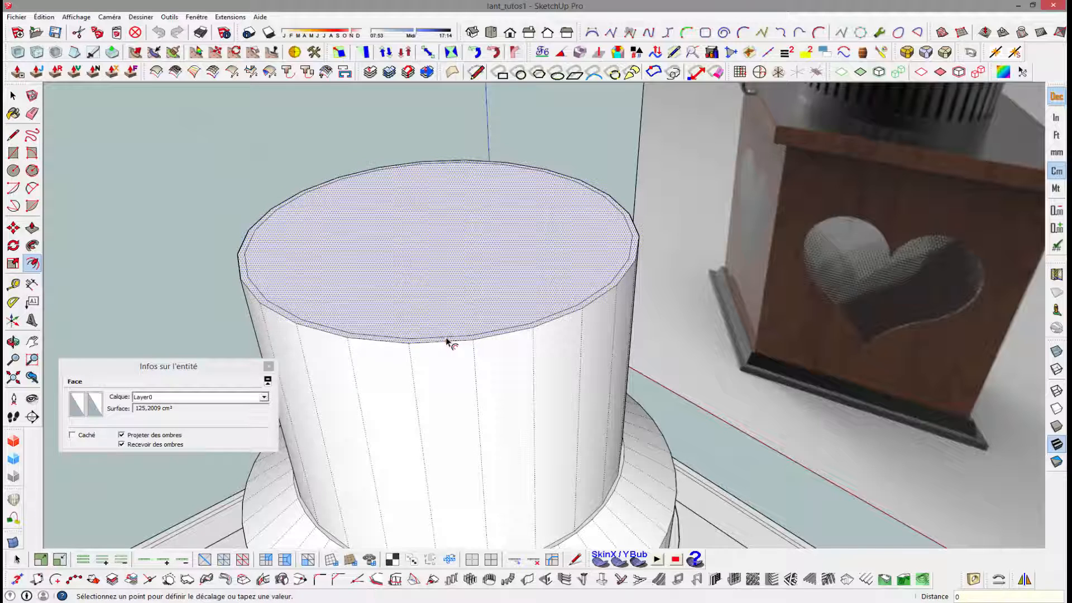
key(Return)
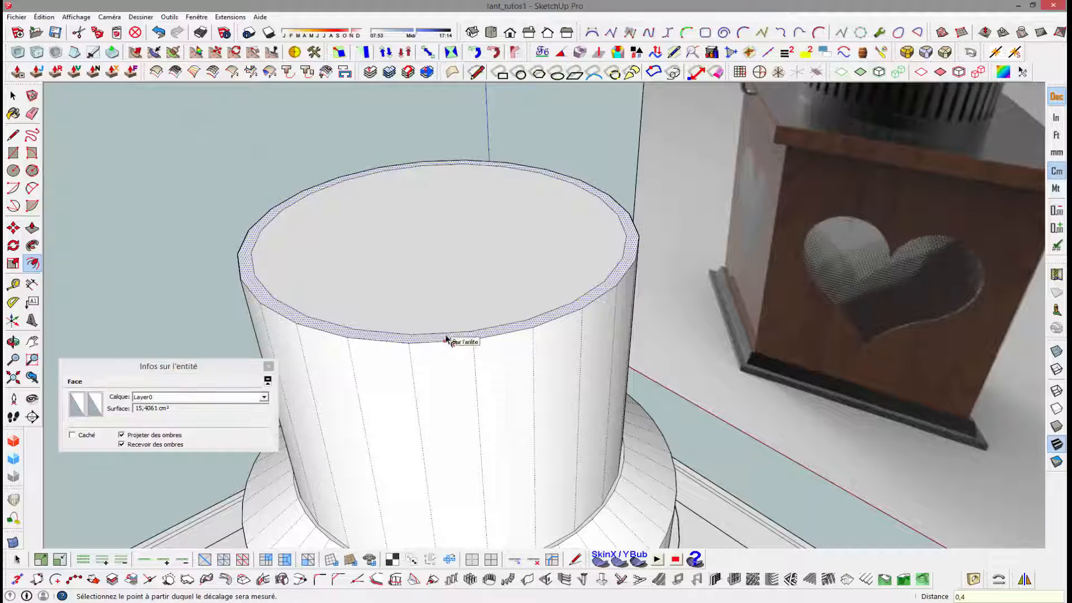
- Push the inner top face down 10 cm to the cylinder's base, hollowing it into an open tube
mouse_move(446, 340)
middle_down()
mouse_move(370, 378)
mouse_move(433, 366)
mouse_move(477, 337)
mouse_move(447, 356)
mouse_move(443, 347)
mouse_move(455, 354)
middle_up()
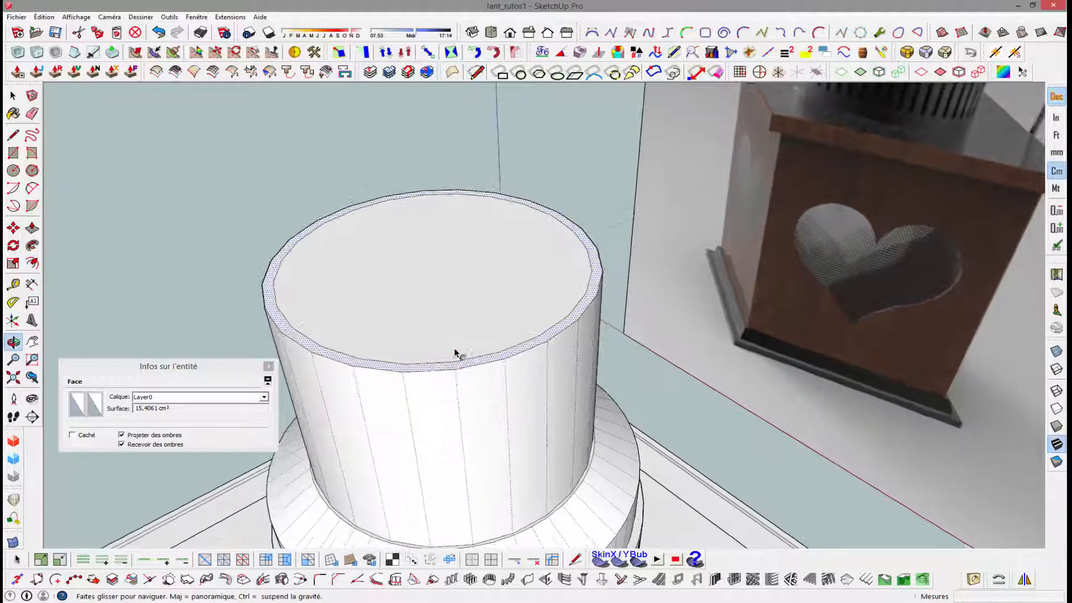
scroll(426, 362, up, 2)
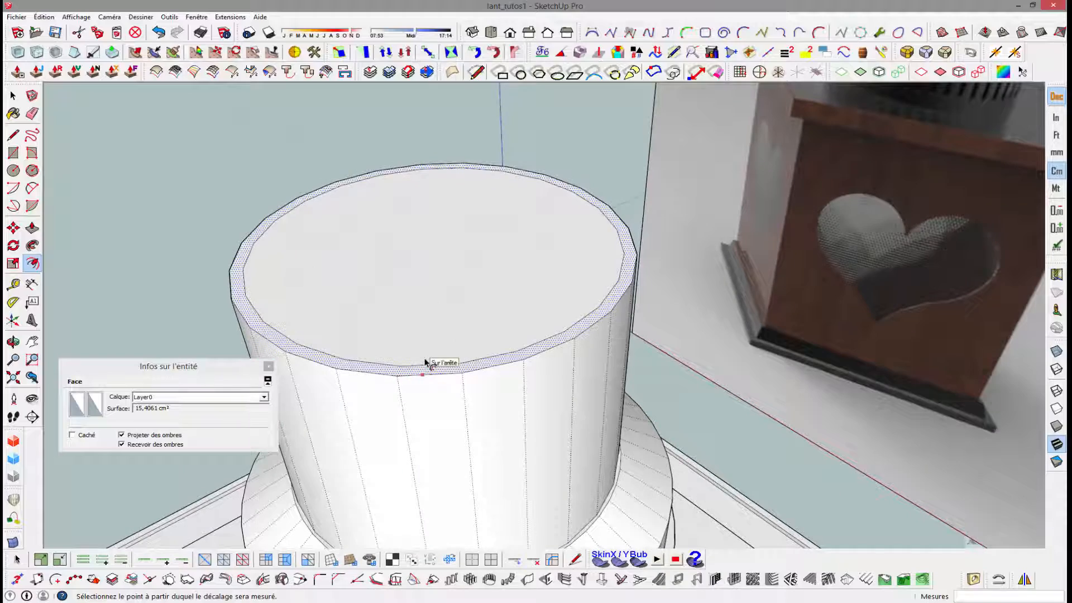
key(p)
click(421, 355)
shift+middle_drag(459, 409, 439, 220)
scroll(447, 433, up, 5)
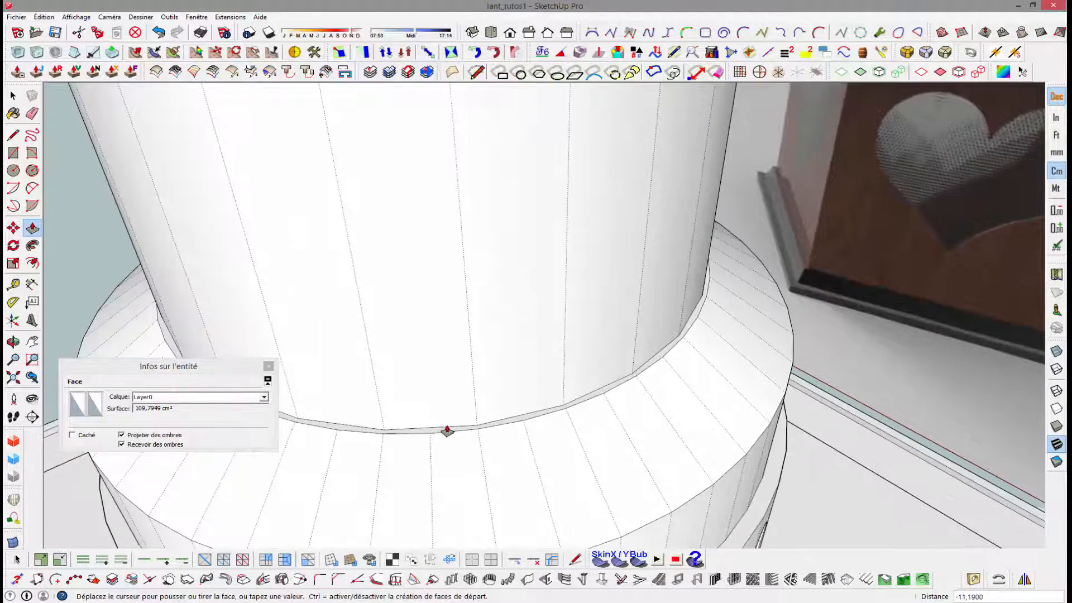
scroll(442, 435, down, 8)
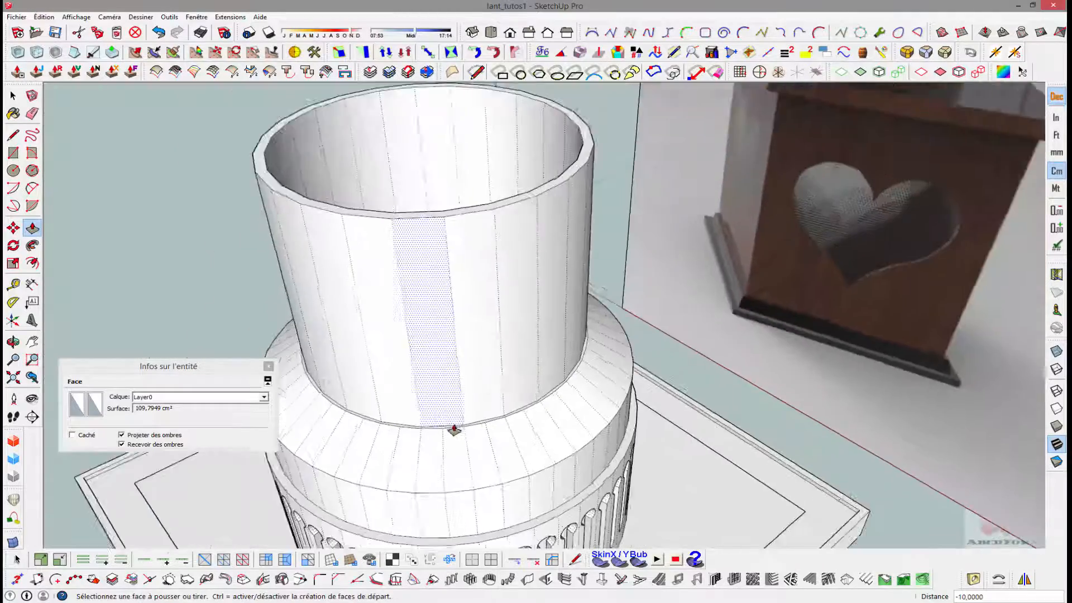
middle_drag(453, 431, 478, 292)
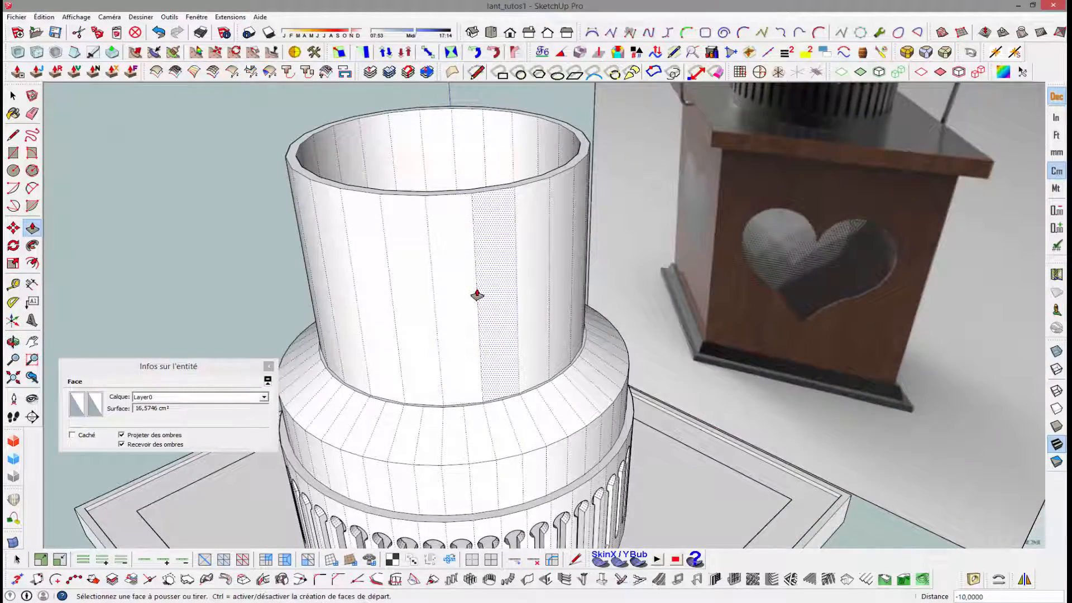
- Place a vertical guide down the middle of one front facet of the upper cylinder, through the facet's top edge midpoint
scroll(435, 230, up, 4)
middle_drag(422, 238, 420, 207)
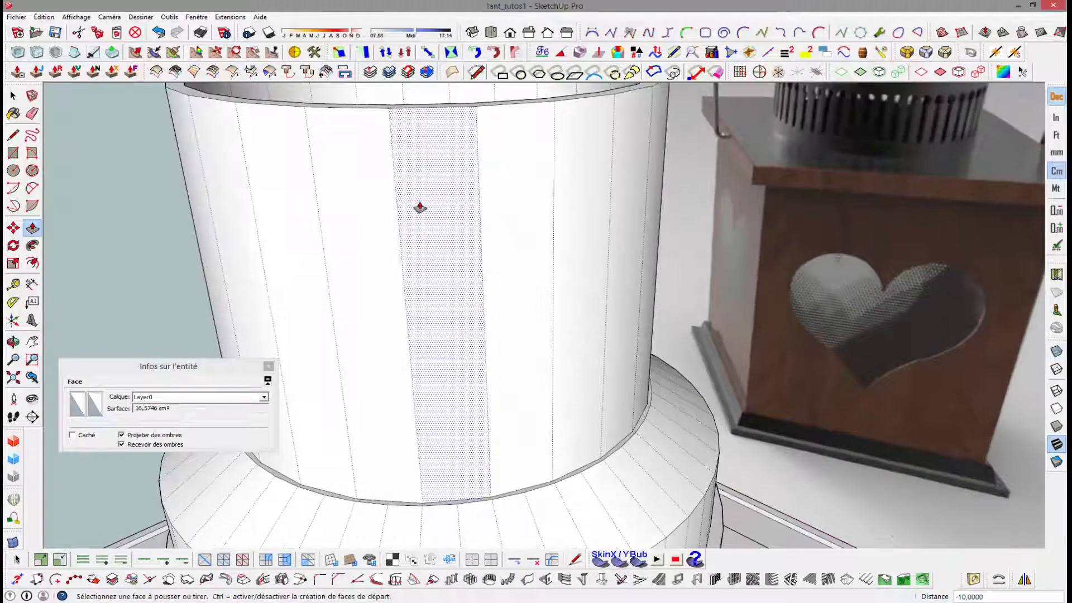
key(t)
click(484, 186)
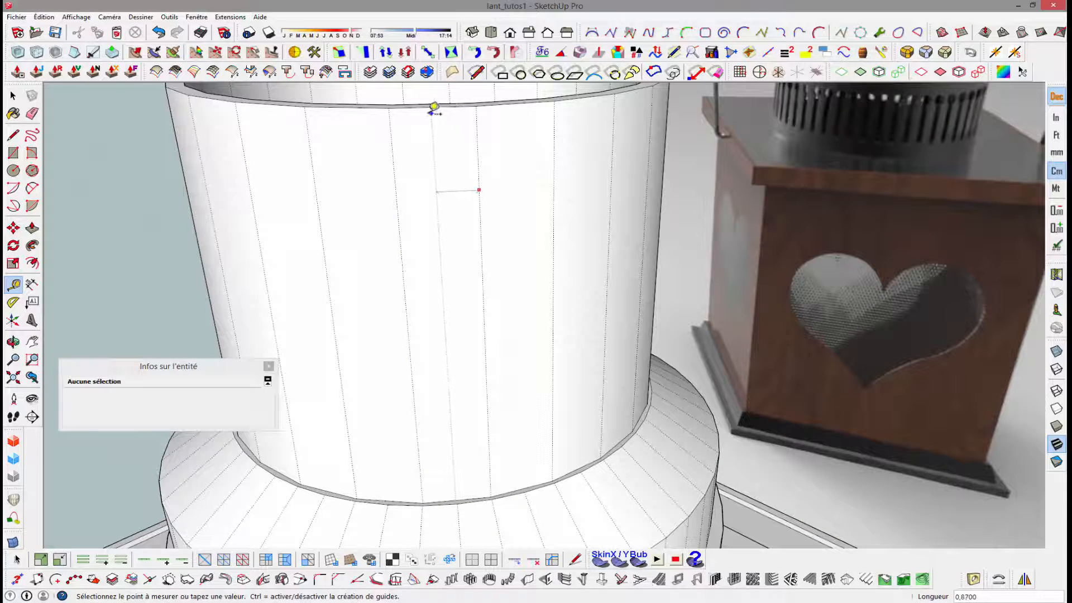
click(433, 106)
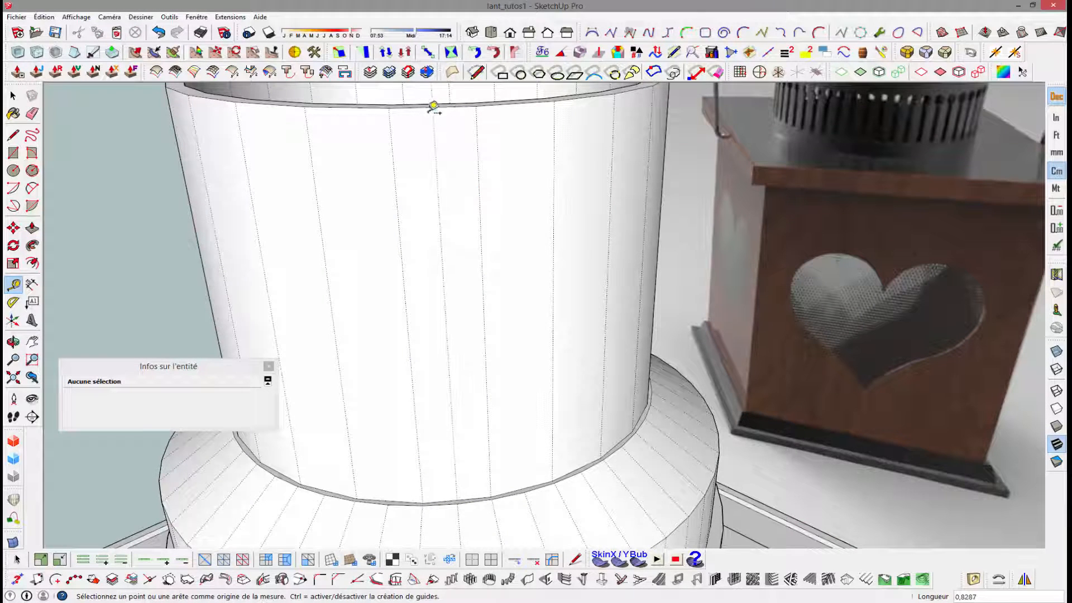
- Place a horizontal guide on the upper cylinder 2 cm below its top rim, level with the facet edge's division point
key(space)
click(394, 160)
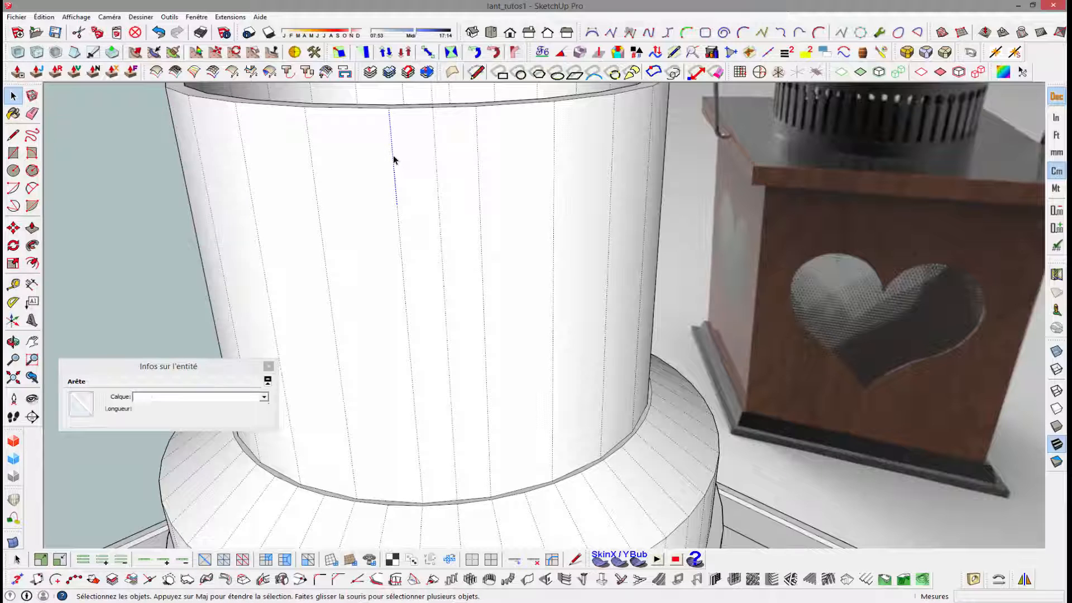
key(t)
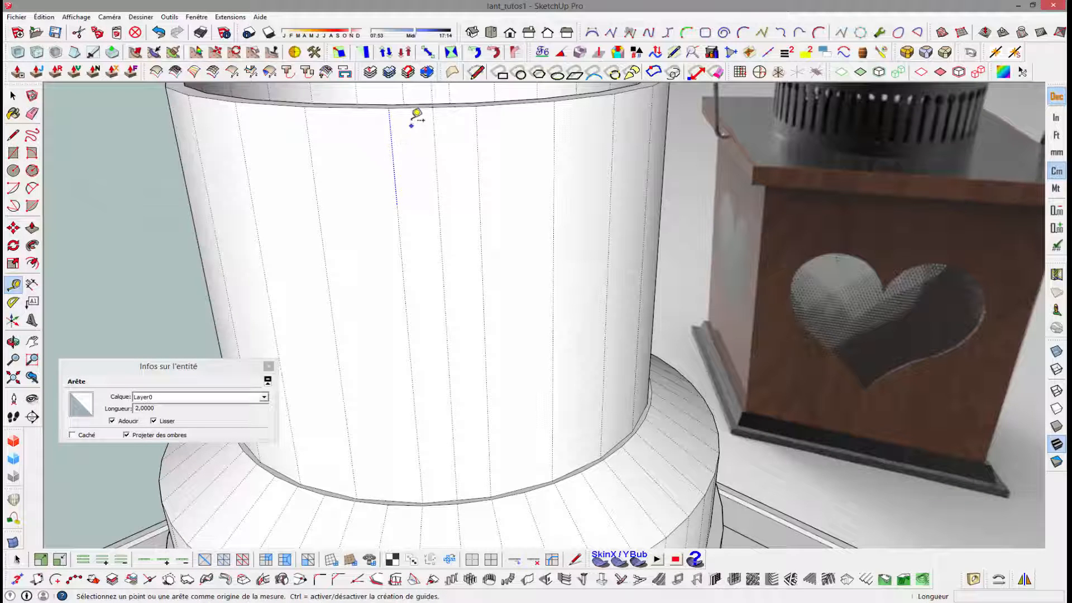
click(411, 104)
click(419, 205)
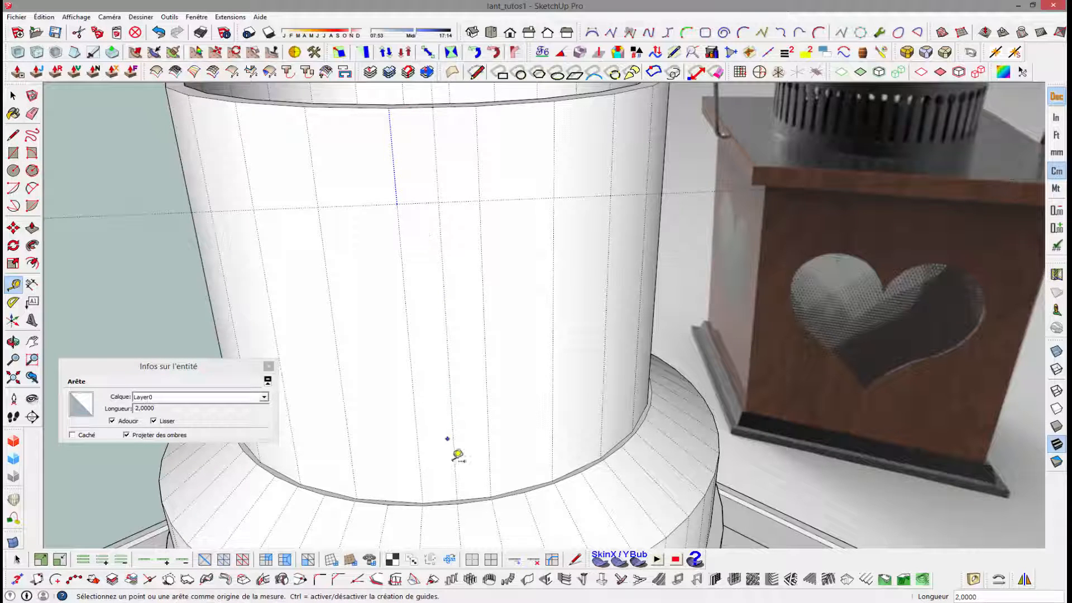
- Place a second horizontal guide 2 cm above the upper cylinder's base, level with the lower division point
key(space)
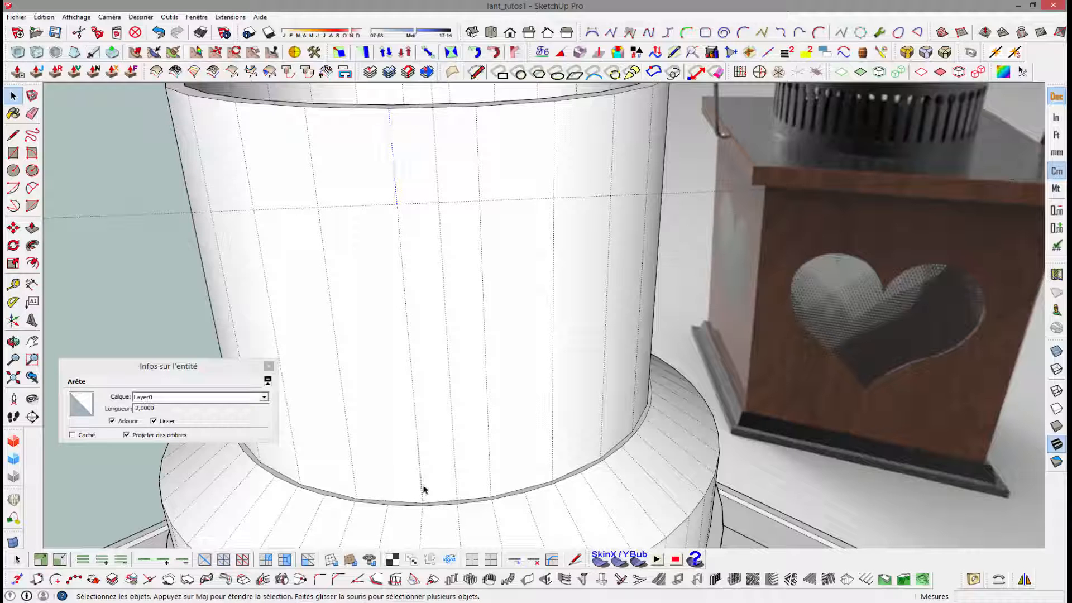
key(t)
click(444, 499)
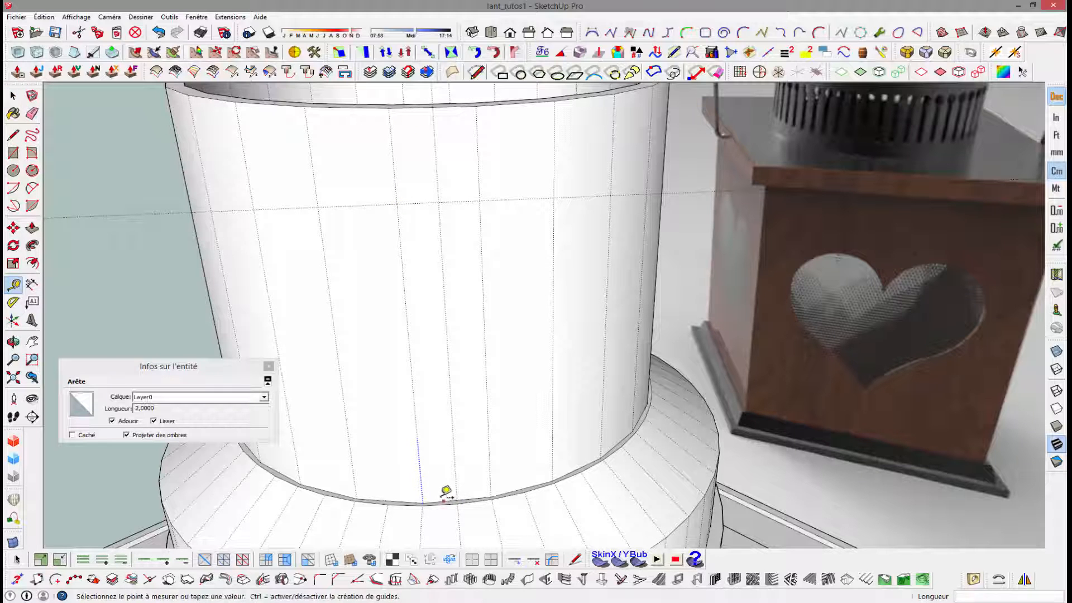
click(422, 438)
- Try a circle of about 0.72 cm radius centred where the upper guide crosses a facet edge, and undo it
middle_drag(469, 402, 438, 376)
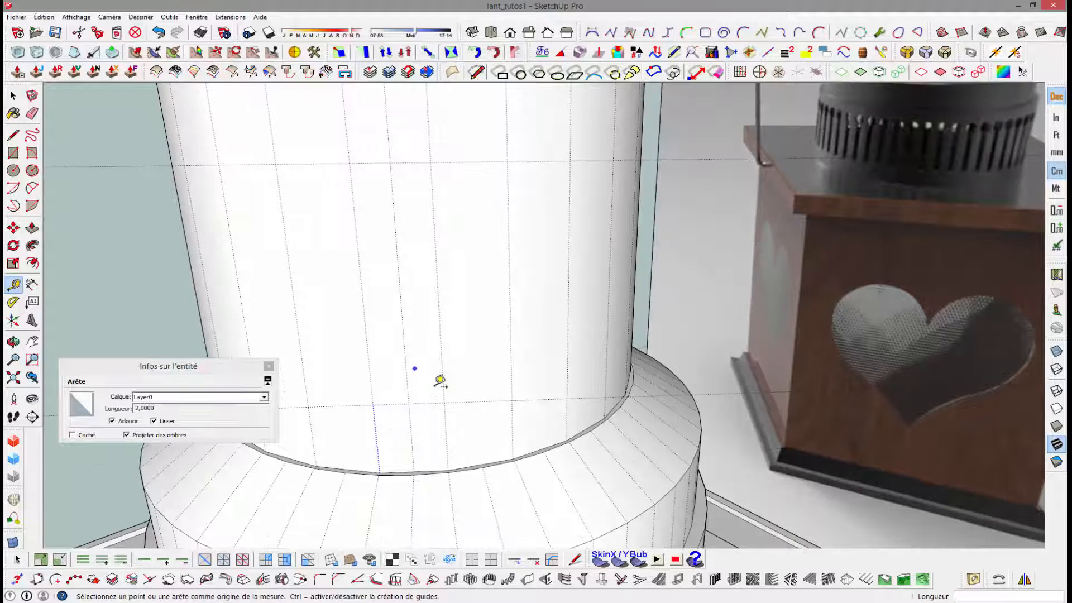
key(c)
click(430, 162)
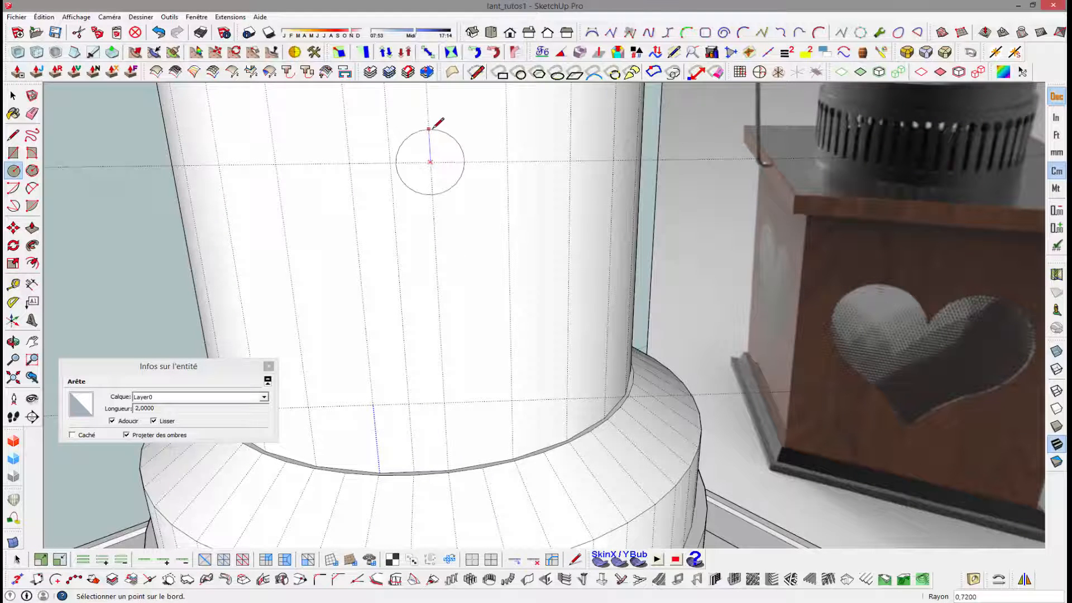
click(430, 128)
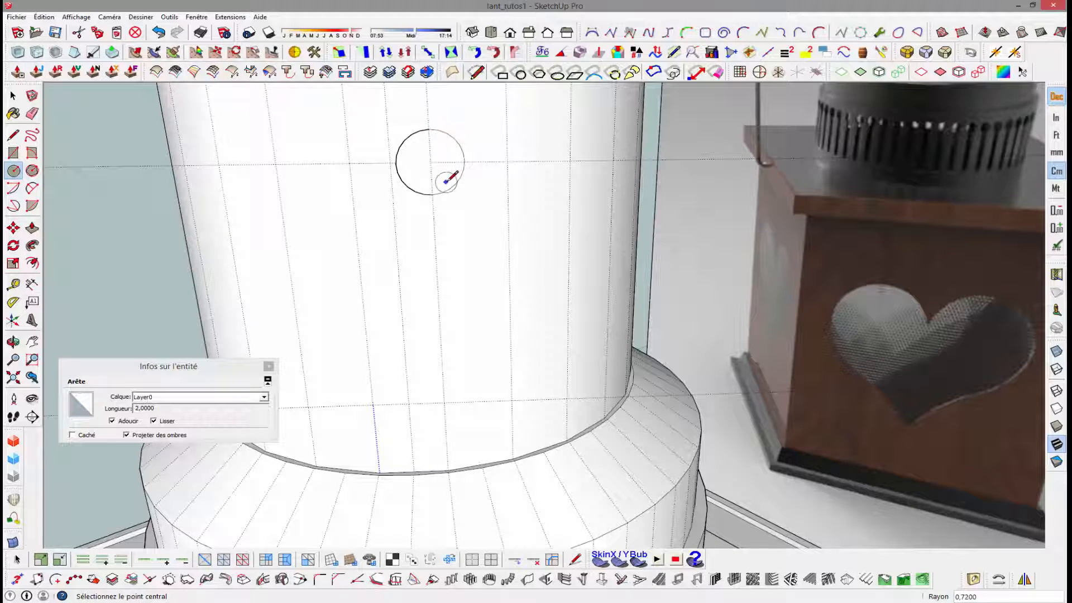
scroll(445, 181, up, 3)
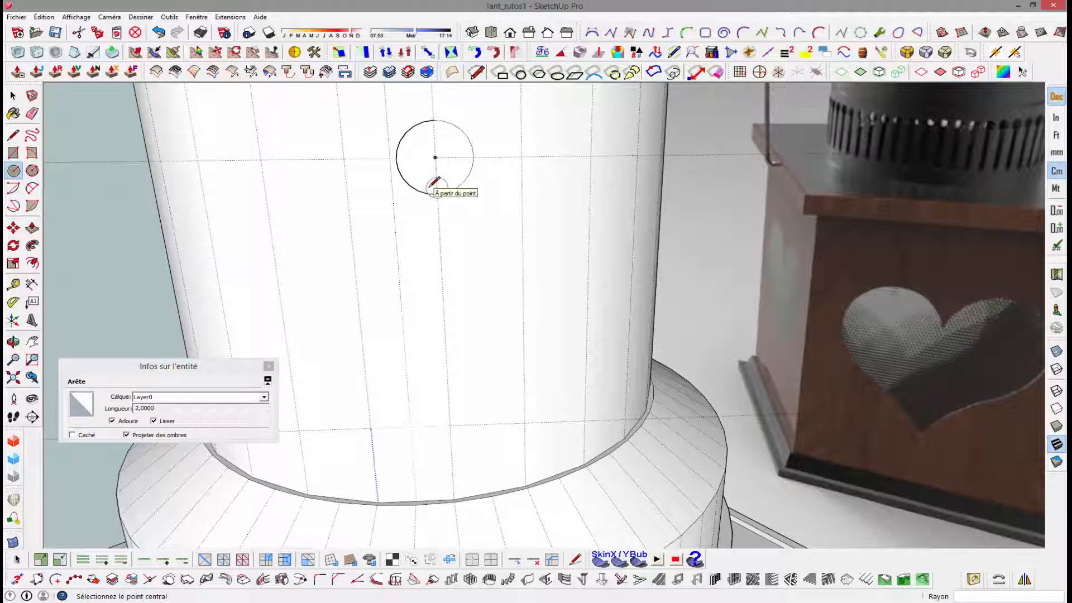
key(ctrl+z)
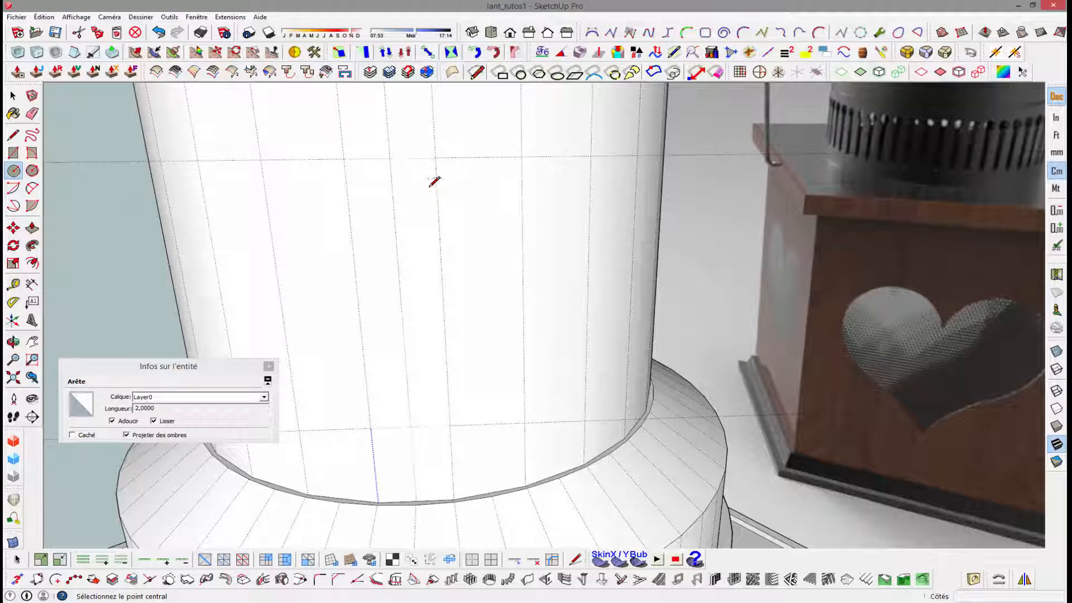
- Draw a circle of about 0.68 cm radius at the upper guide crossing and two vertical lines from it down to the lower guide
click(390, 158)
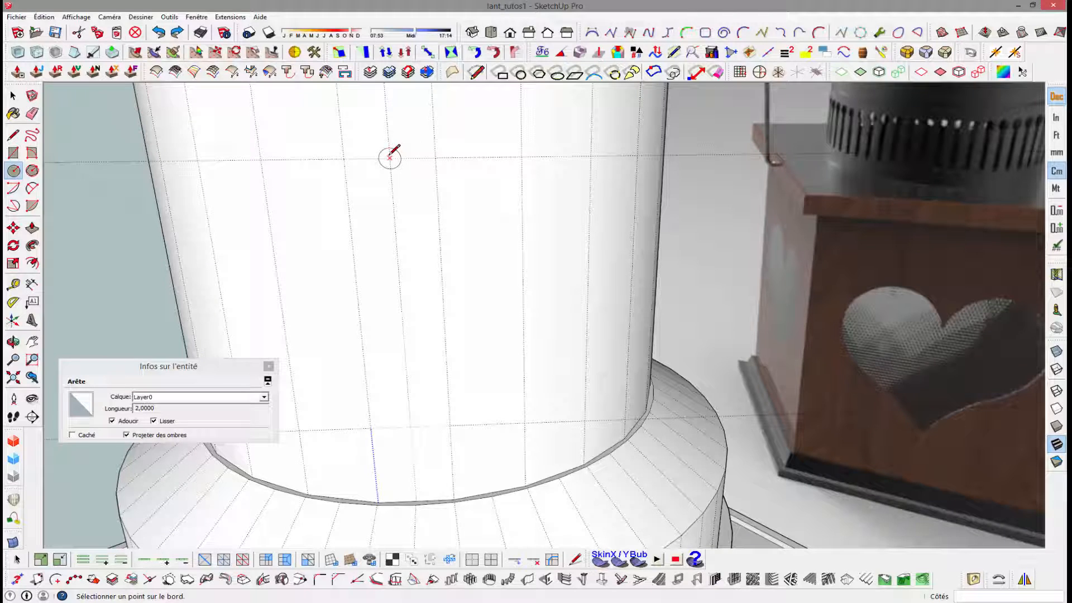
click(391, 118)
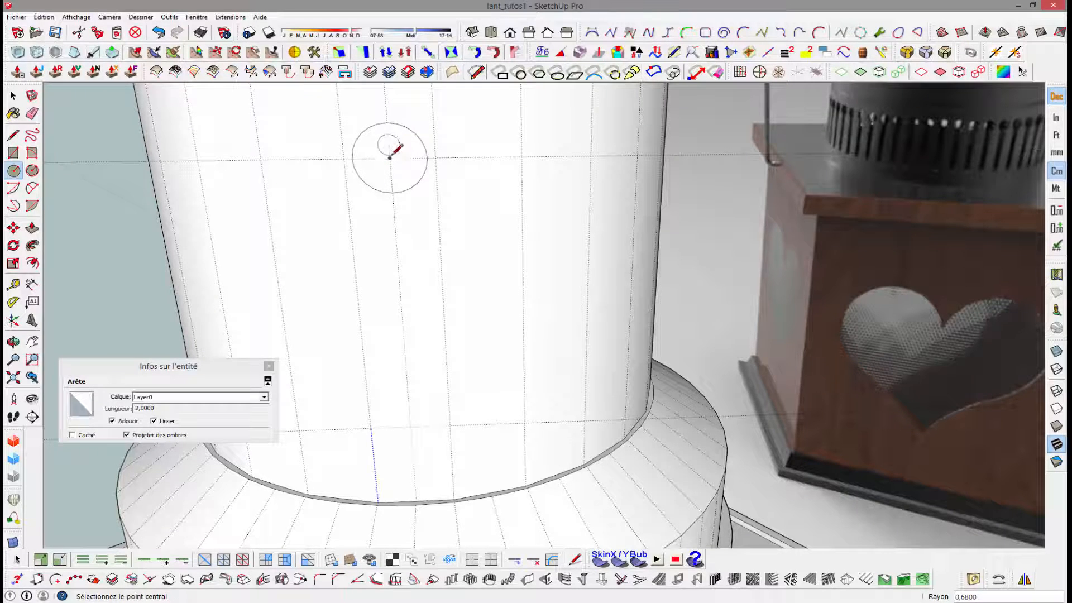
key(l)
middle_drag(391, 149, 434, 183)
scroll(433, 183, up, 3)
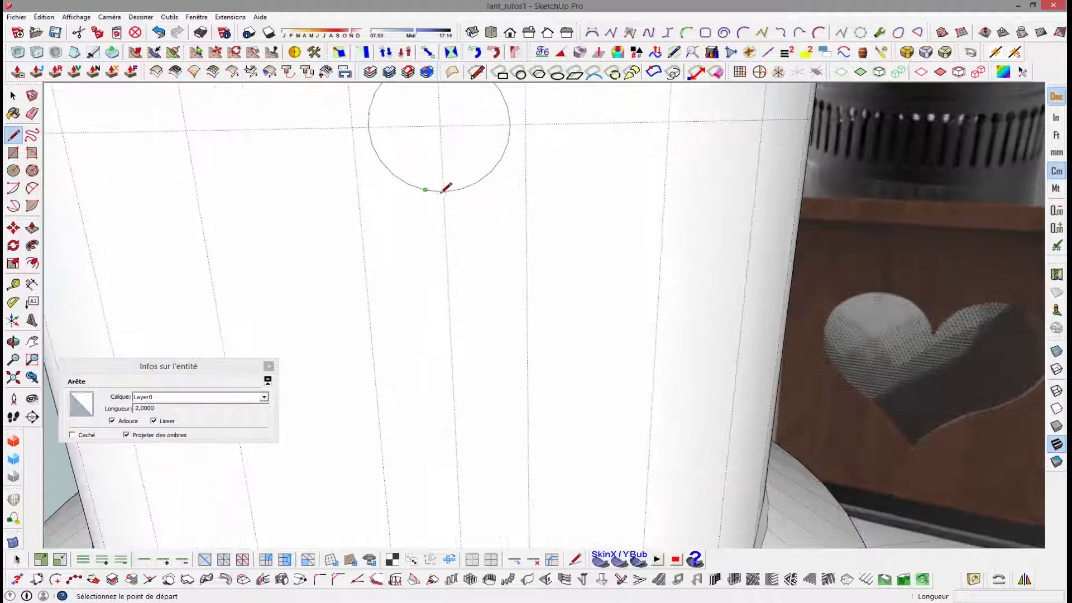
click(393, 175)
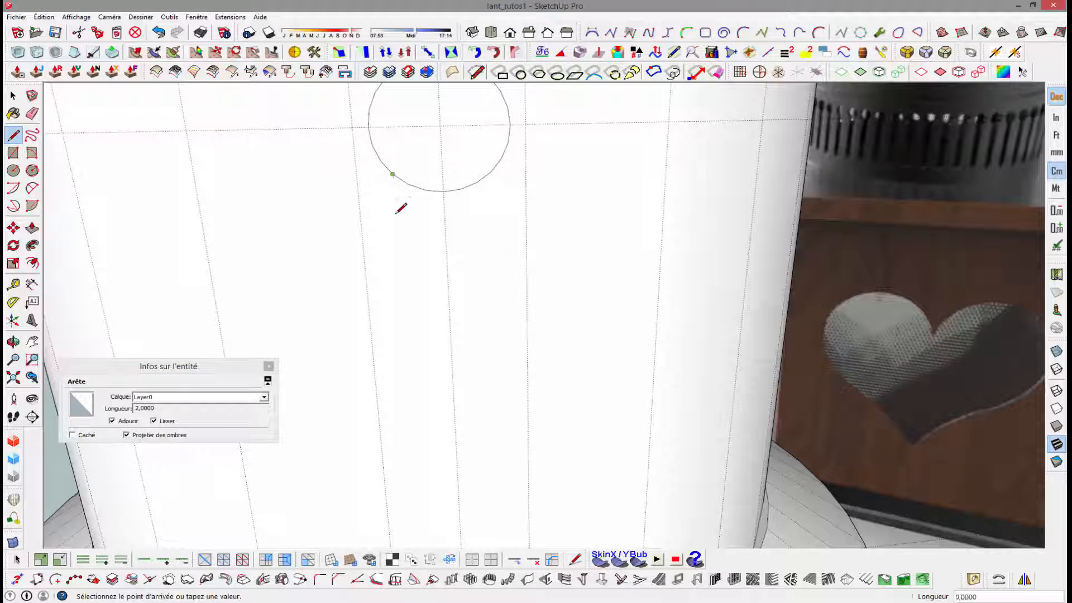
scroll(402, 293, down, 4)
shift+middle_drag(402, 293, 397, 163)
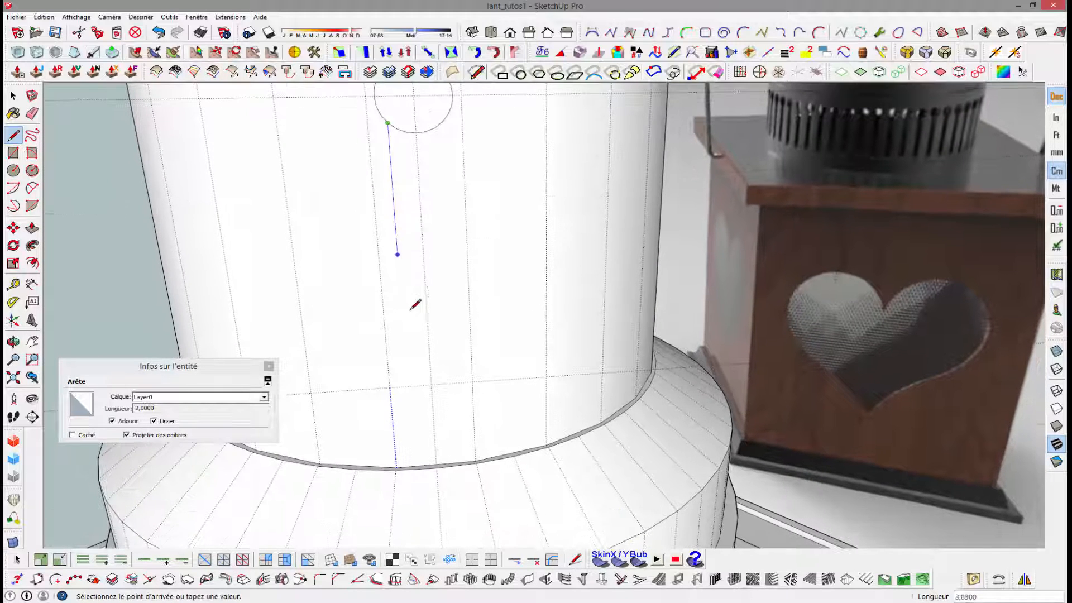
click(407, 386)
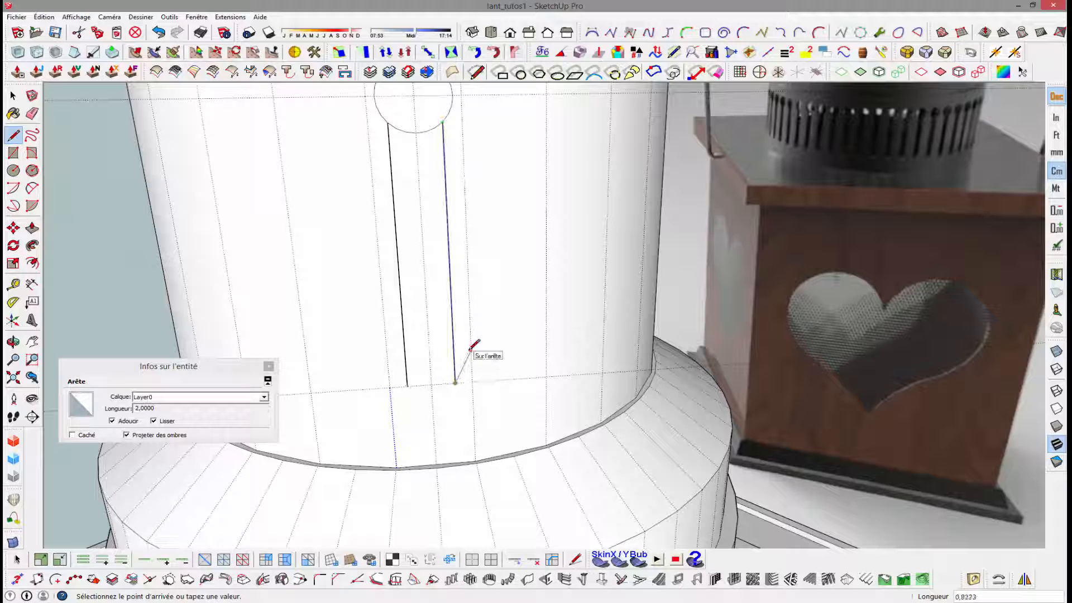
- Close the lower end of the slot with a rounded arc between the two vertical lines
key(space)
key(a)
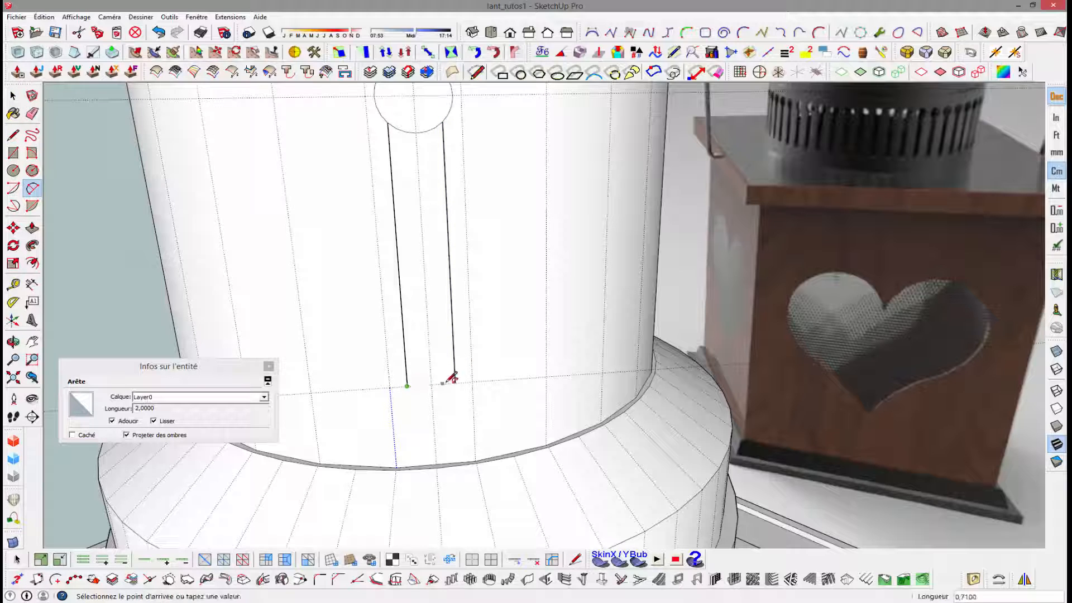
click(455, 382)
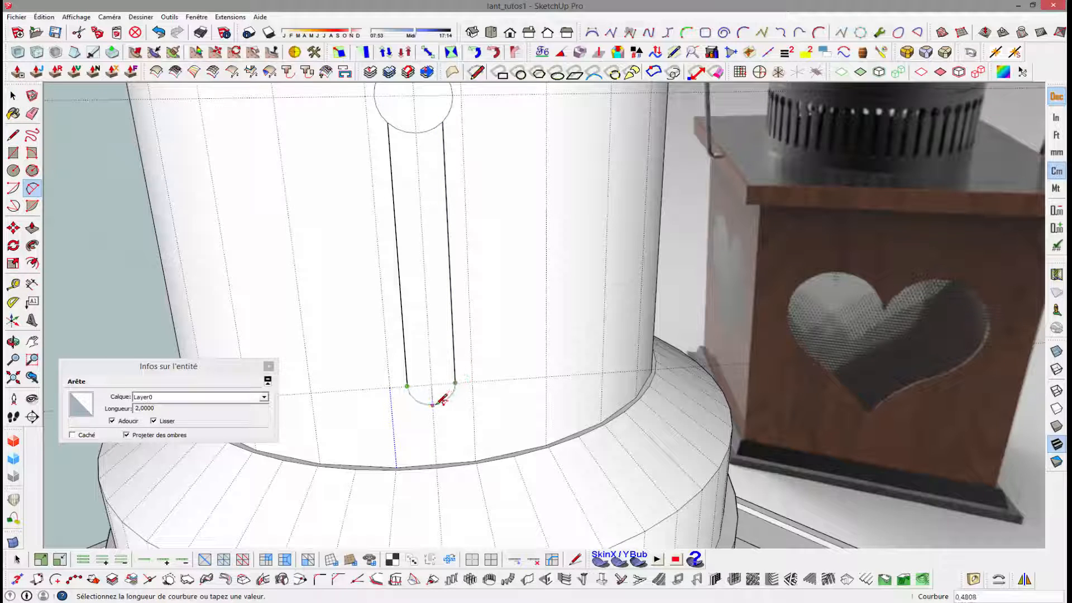
click(441, 400)
key(space)
- Erase the circle segment between the two slot lines and delete all guides, leaving one keyhole outline
key(e)
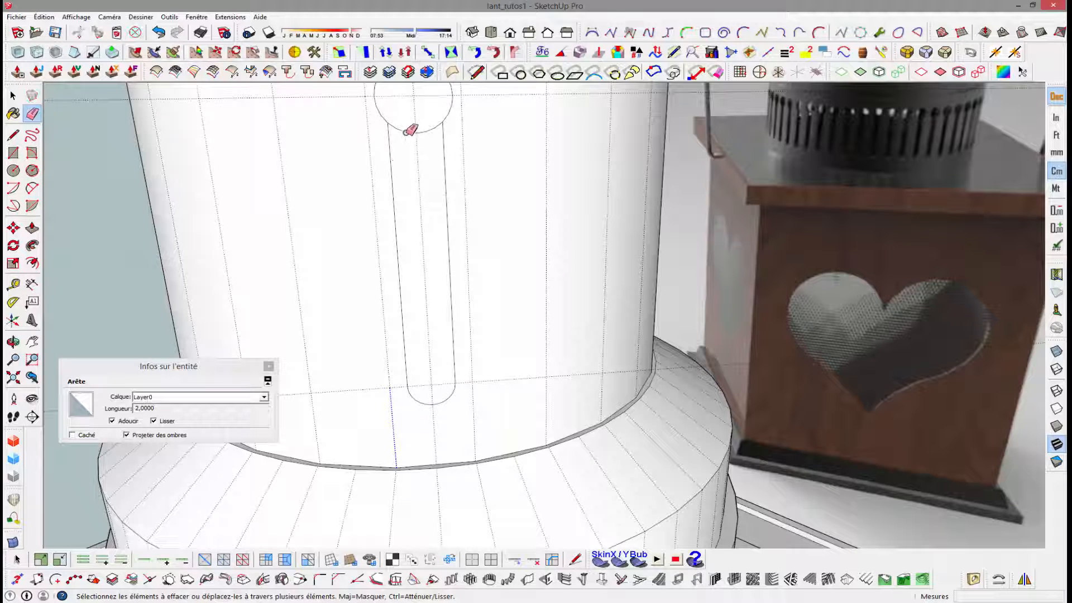
click(434, 125)
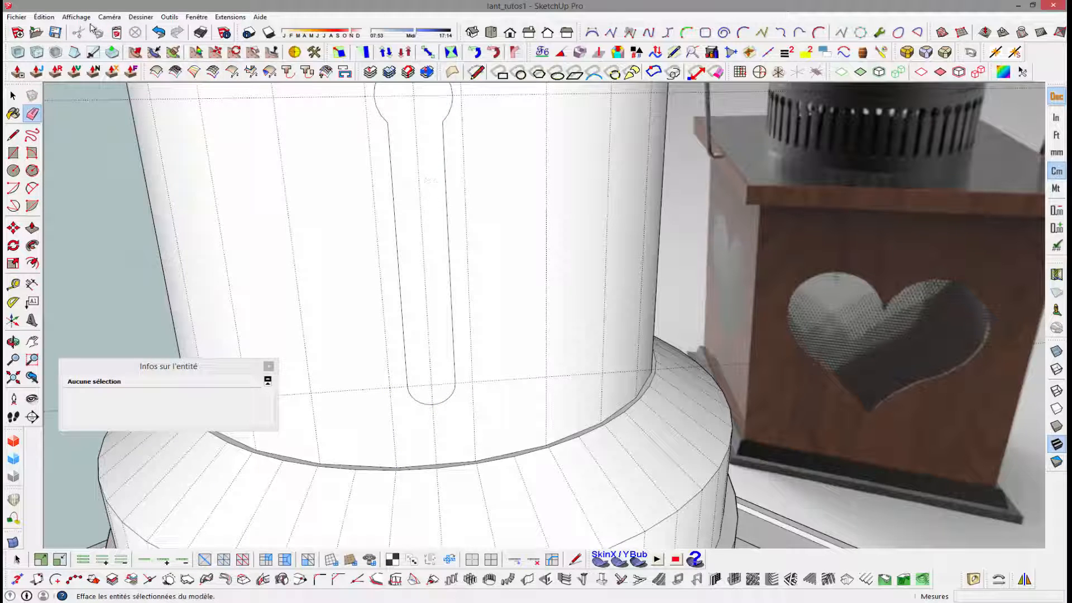
click(43, 17)
click(96, 113)
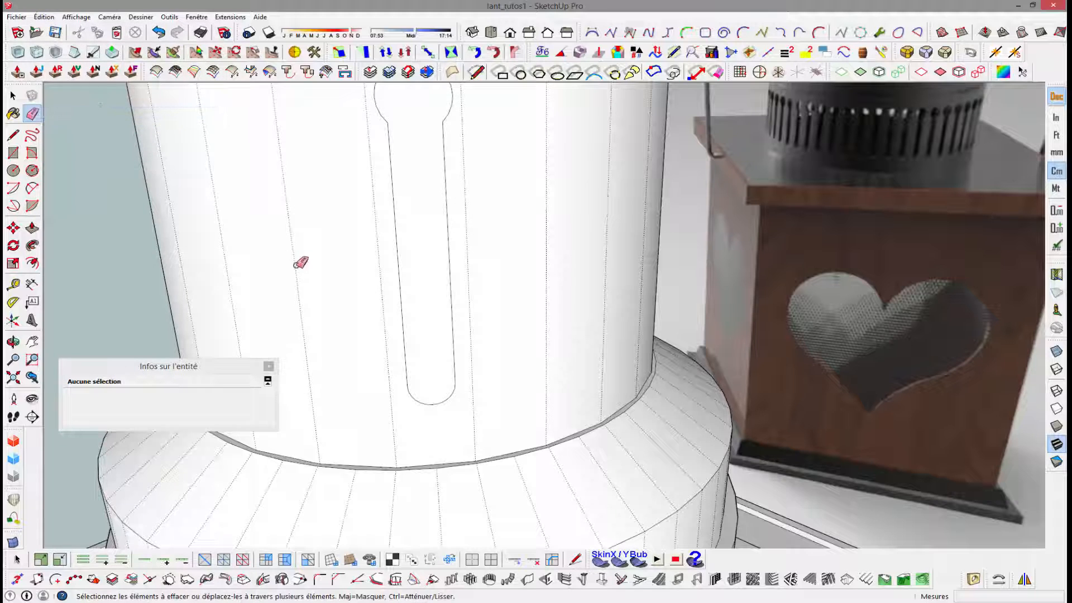
- Push the keyhole face inward 0.4 cm to cut it through the tube wall
key(space)
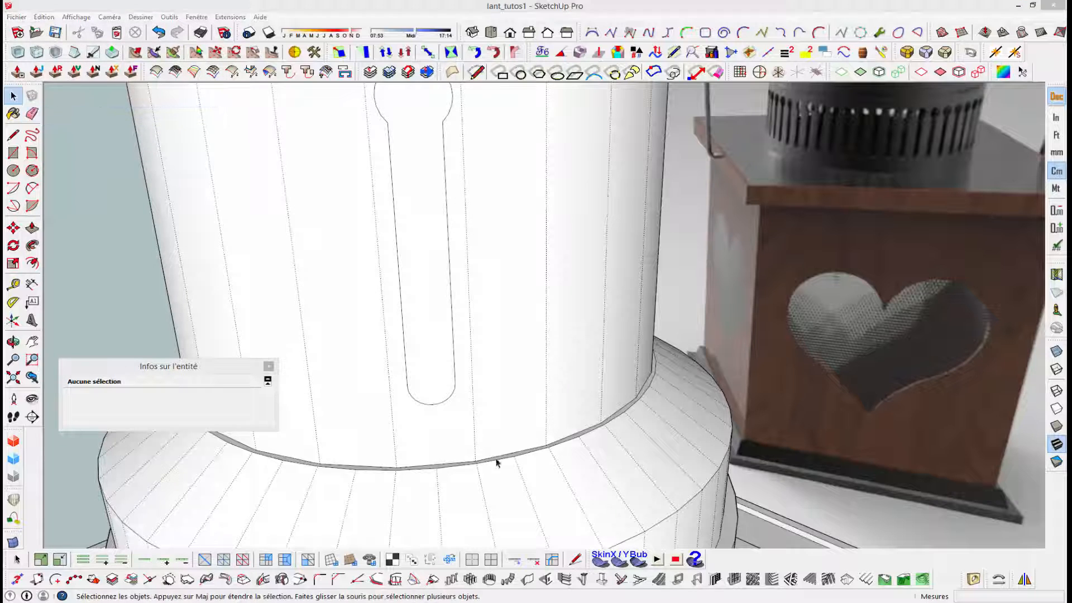
click(427, 321)
middle_drag(431, 313, 259, 328)
key(p)
click(208, 300)
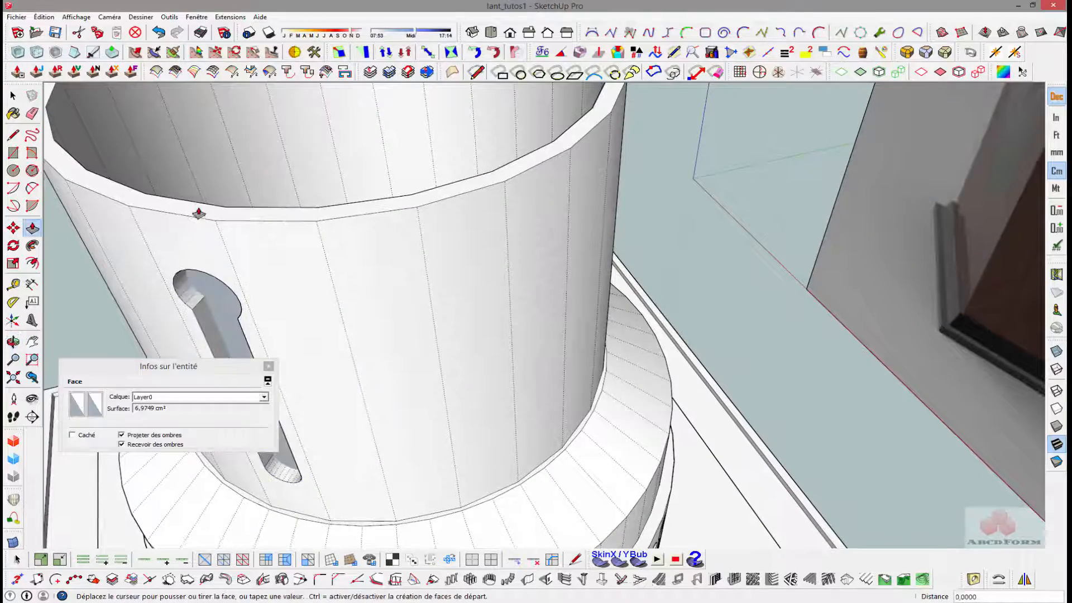
click(196, 209)
middle_drag(196, 209, 402, 223)
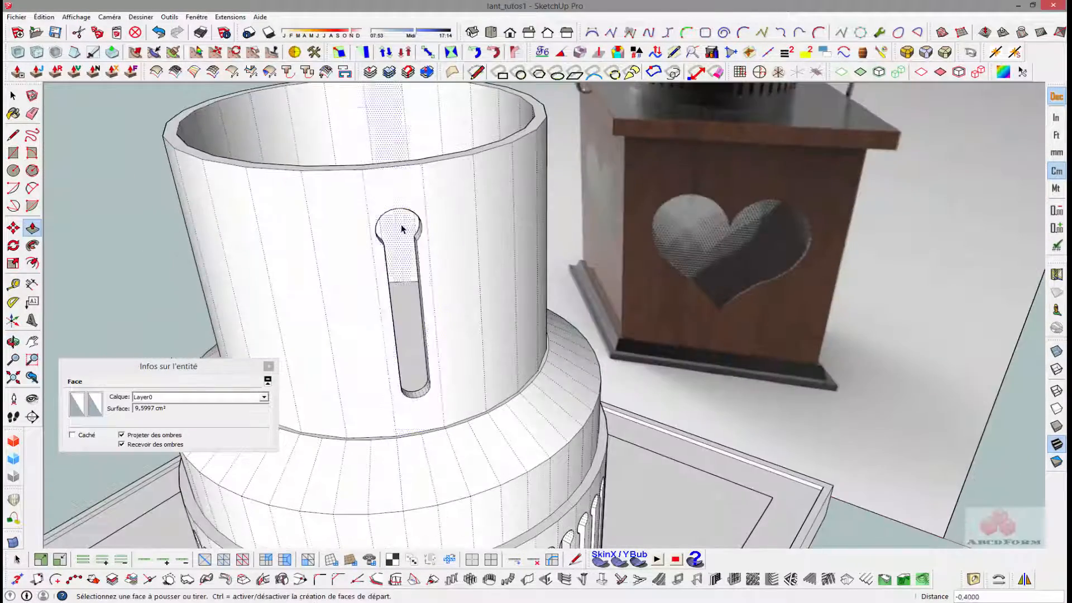
- Select the keyhole cutout's edges and inner faces, leaving the neighbouring facet edges out of the selection
key(space)
drag(441, 370, 446, 413)
middle_drag(464, 325, 424, 302)
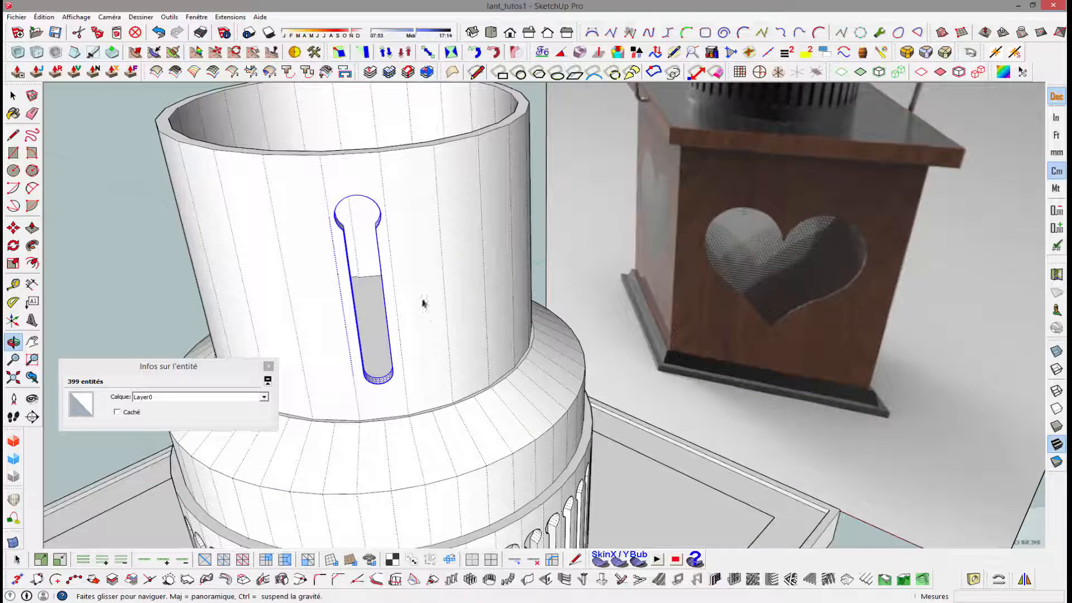
shift+click(333, 253)
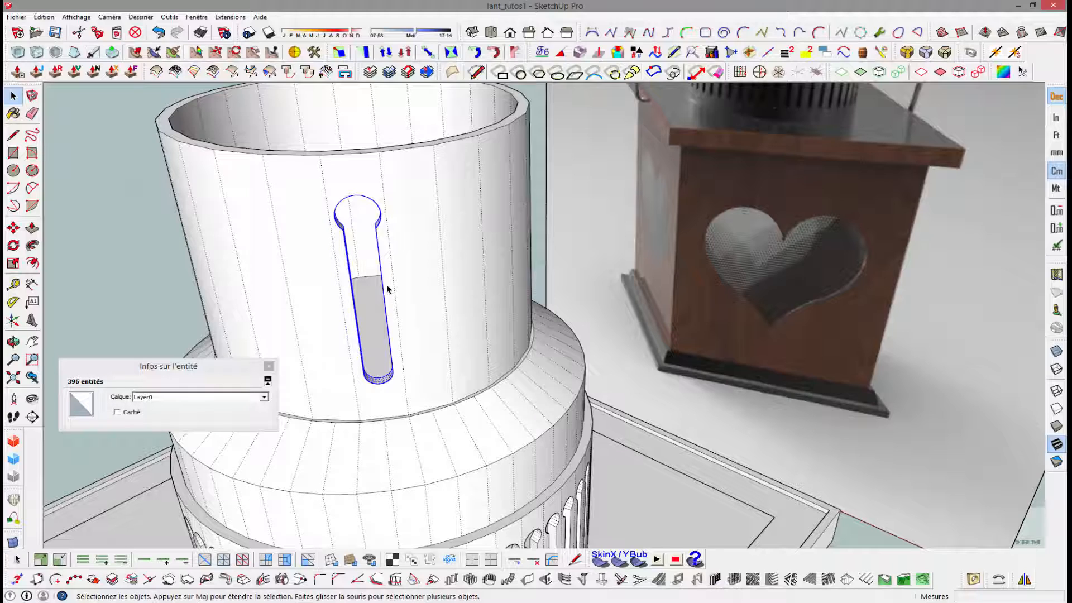
middle_drag(373, 293, 350, 354)
- Cap the tube's open top with a face by drawing a line across the rim, and erase that line
key(l)
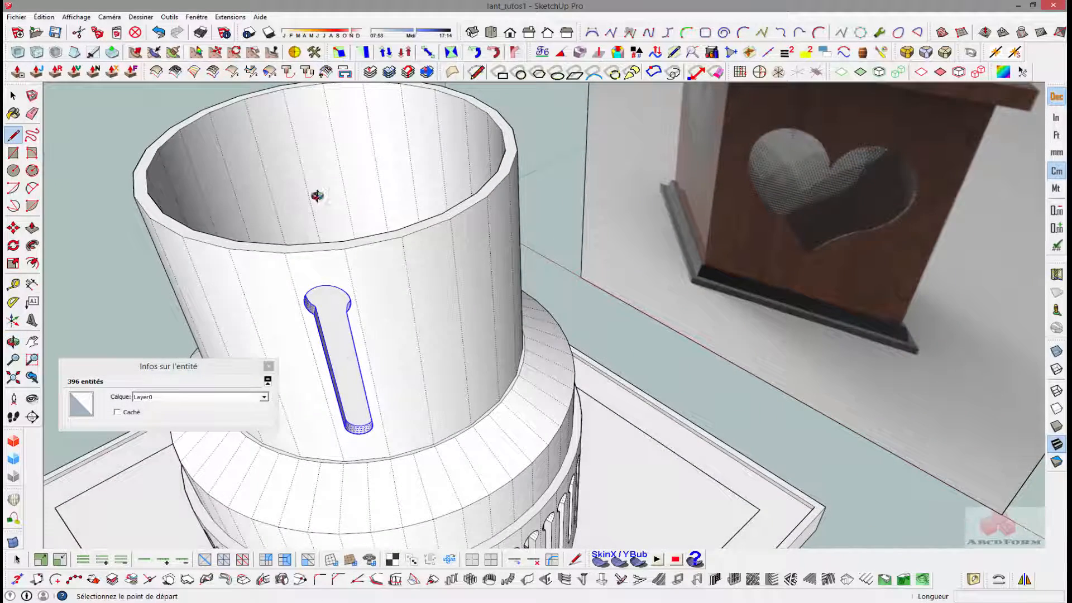
middle_drag(312, 192, 322, 145)
click(312, 112)
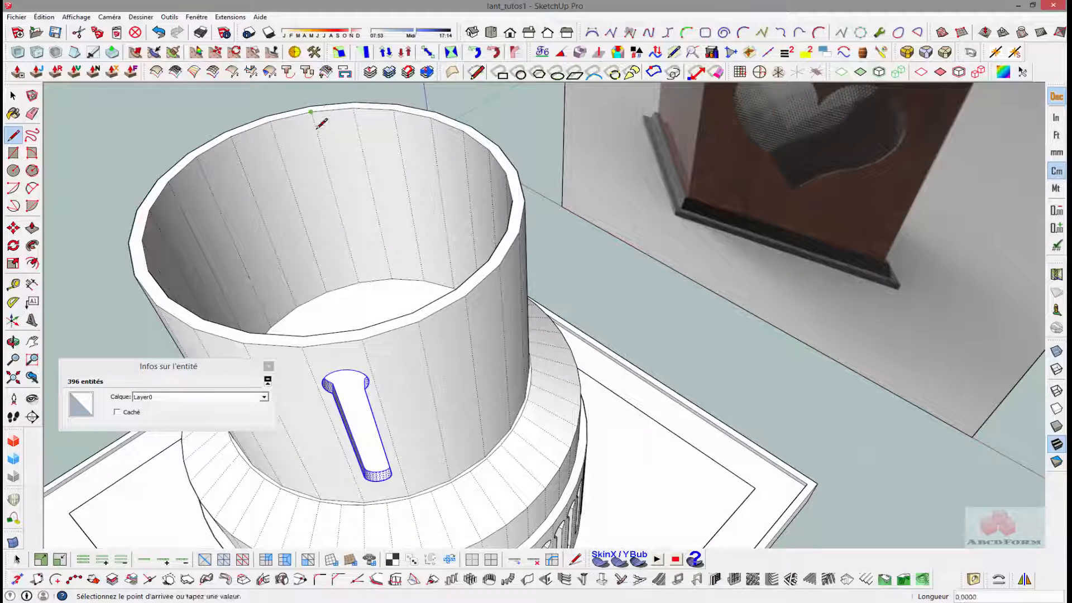
click(359, 330)
middle_drag(375, 276, 554, 293)
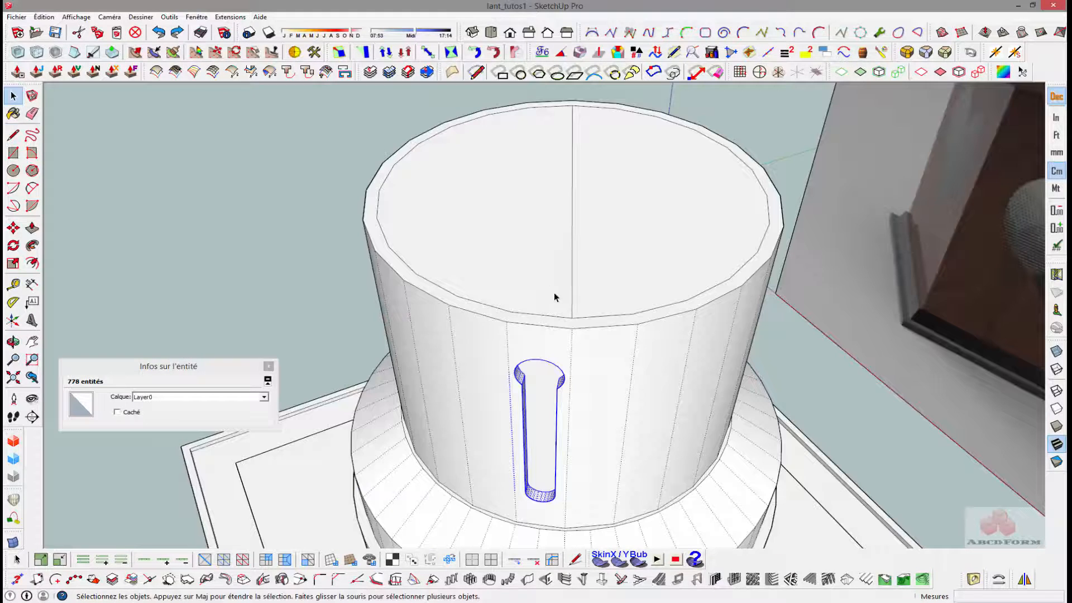
key(e)
click(574, 224)
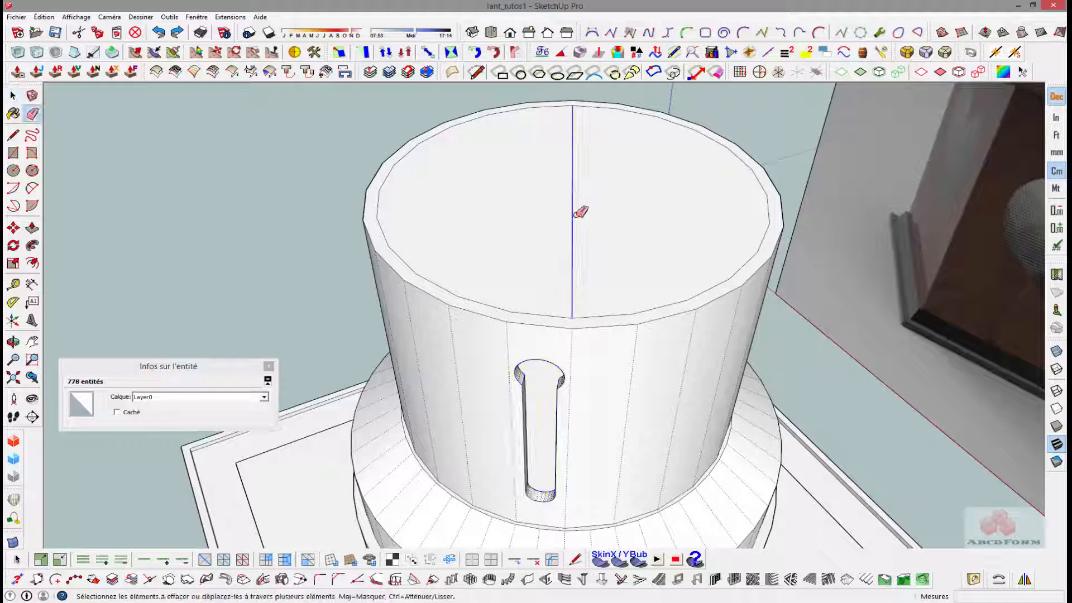
middle_drag(574, 223, 568, 228)
key(space)
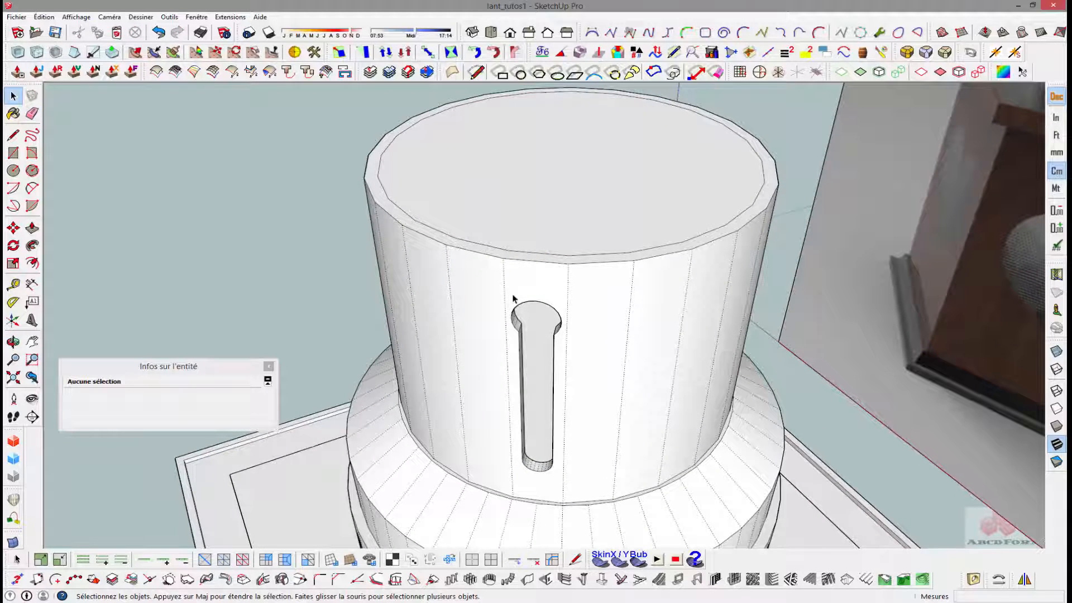
drag(540, 383, 553, 412)
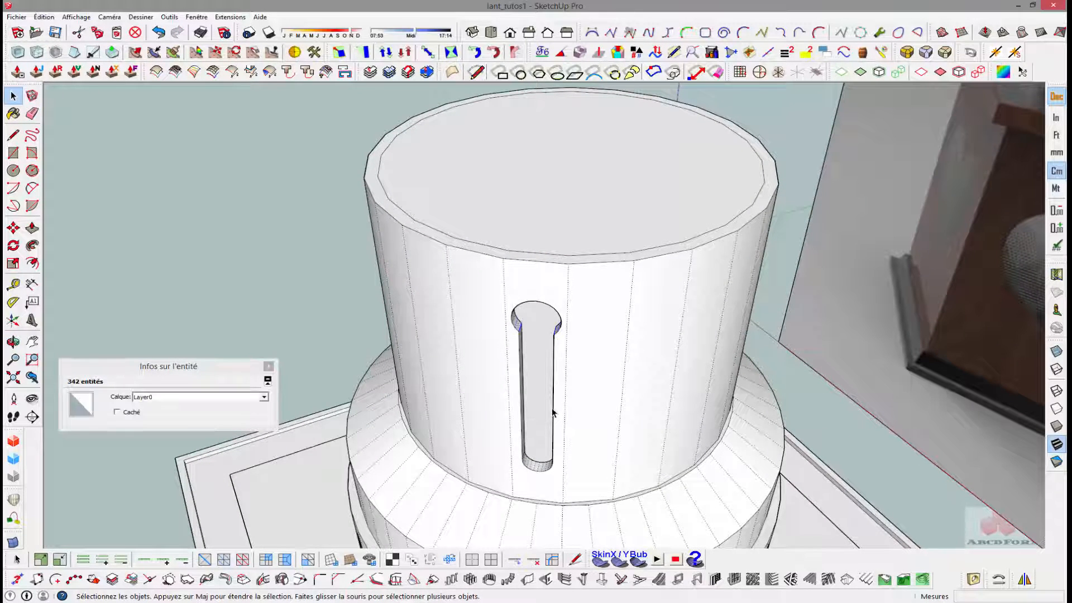
click(554, 412)
middle_drag(555, 412, 564, 278)
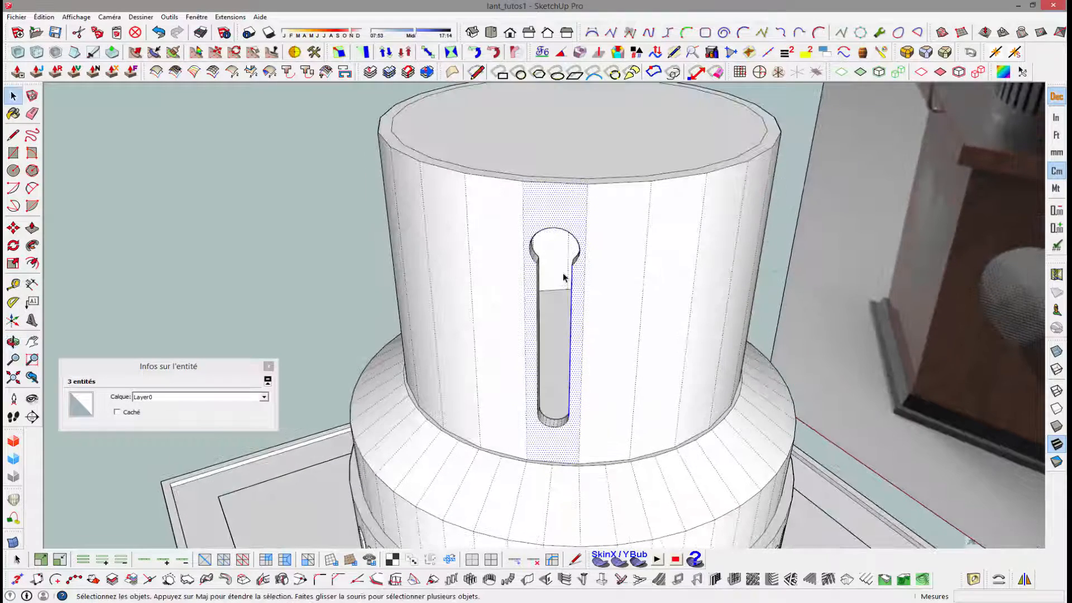
click(289, 195)
- Select the outer outline of the keyhole cutout: the head arc, both slot sides and the rounded lower end
scroll(577, 232, up, 4)
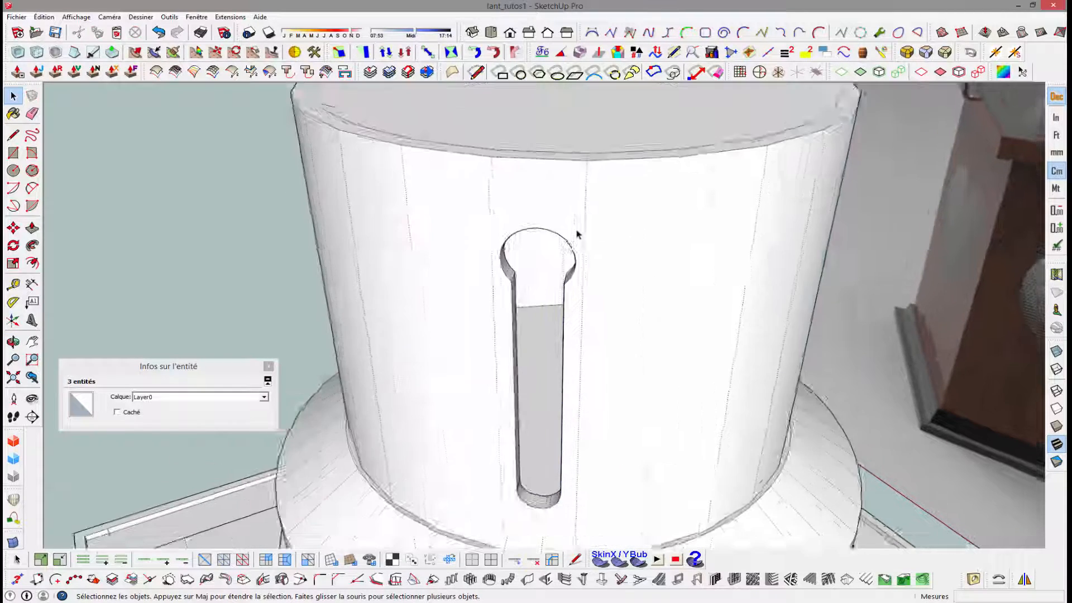
click(545, 233)
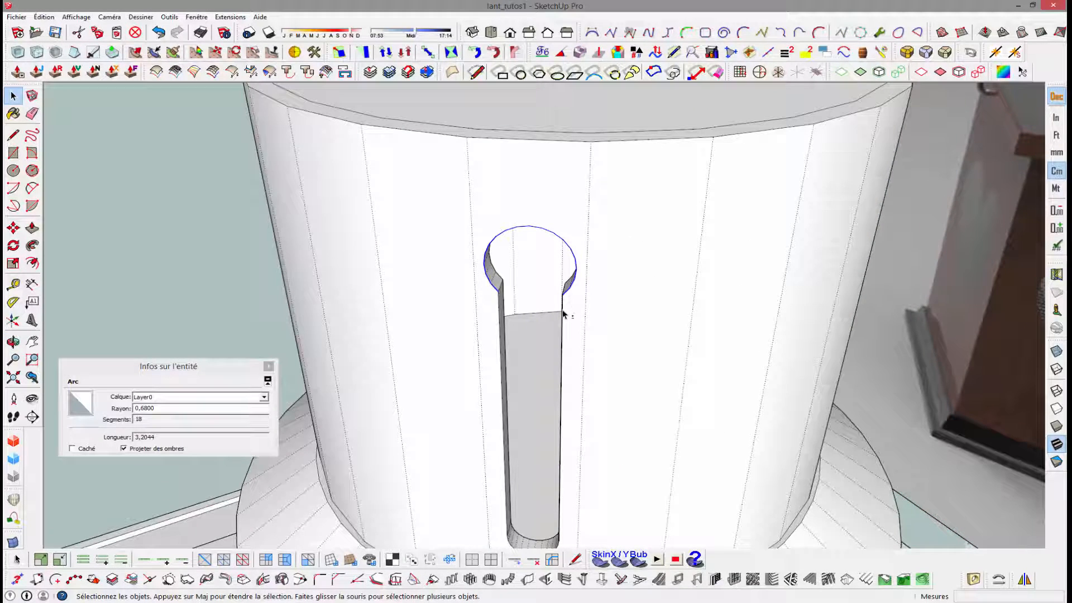
shift+click(559, 413)
middle_drag(555, 412, 562, 416)
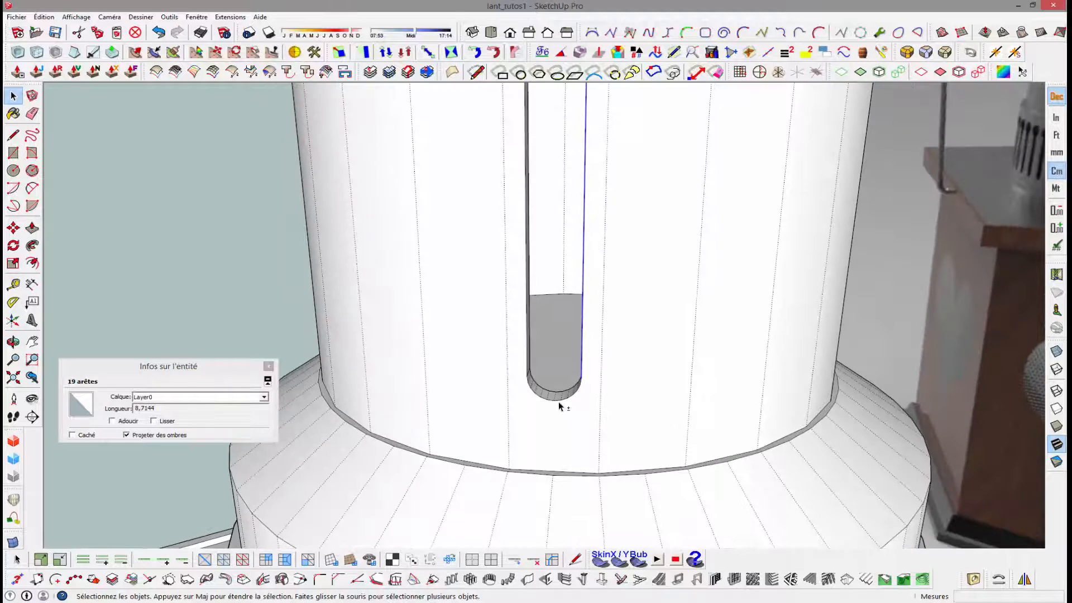
shift+click(557, 401)
middle_drag(531, 402, 556, 386)
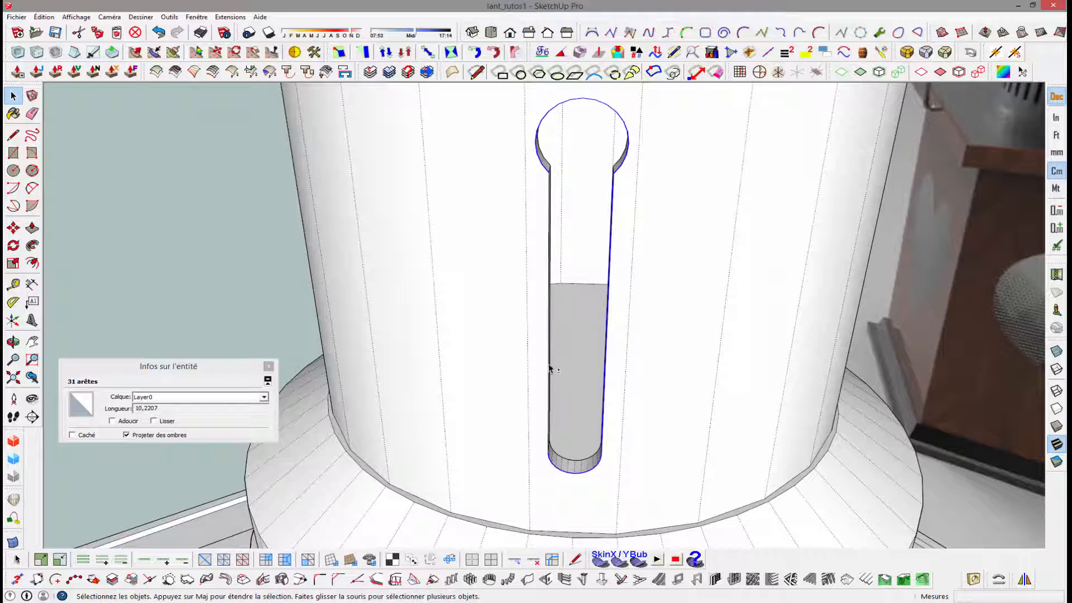
shift+click(555, 355)
- Rotate-copy the selected keyhole outline 60° around the tube's top centre and multiply it by 5 (*5) around the tube
scroll(555, 355, down, 3)
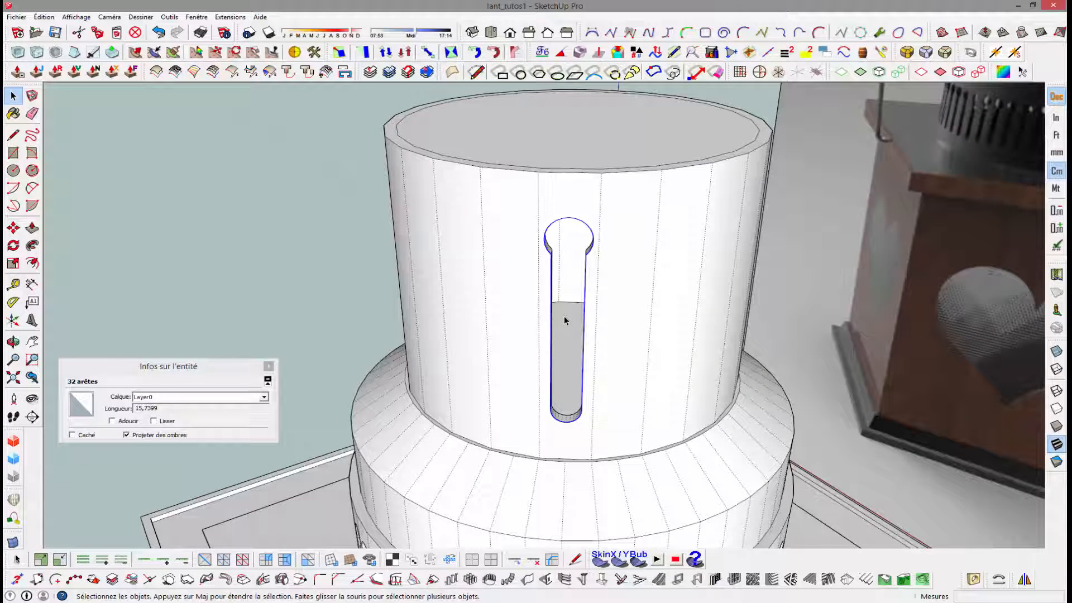
middle_drag(568, 272, 593, 258)
key(q)
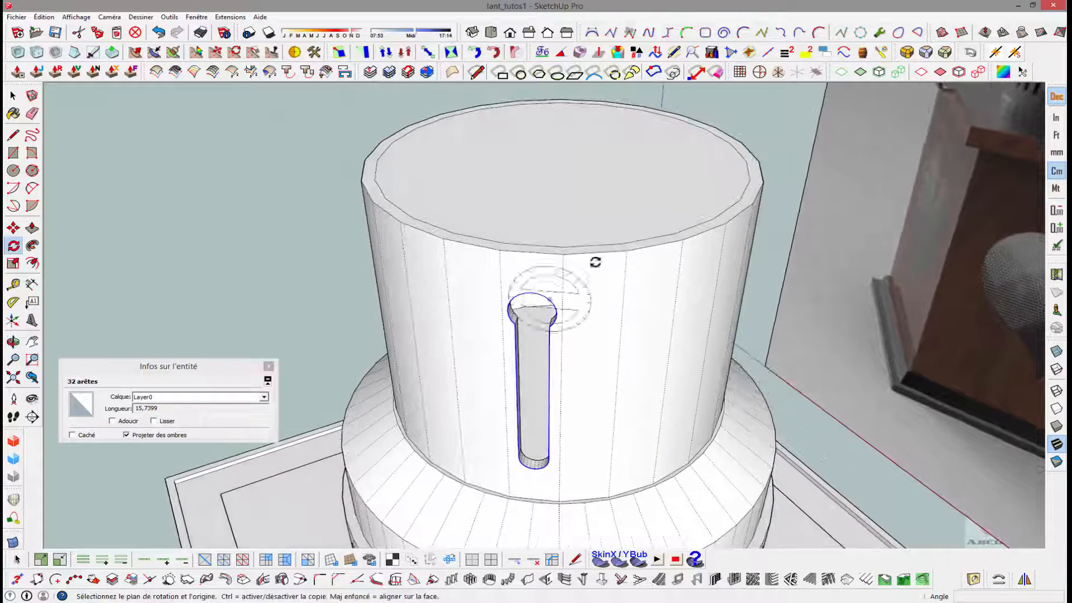
click(561, 161)
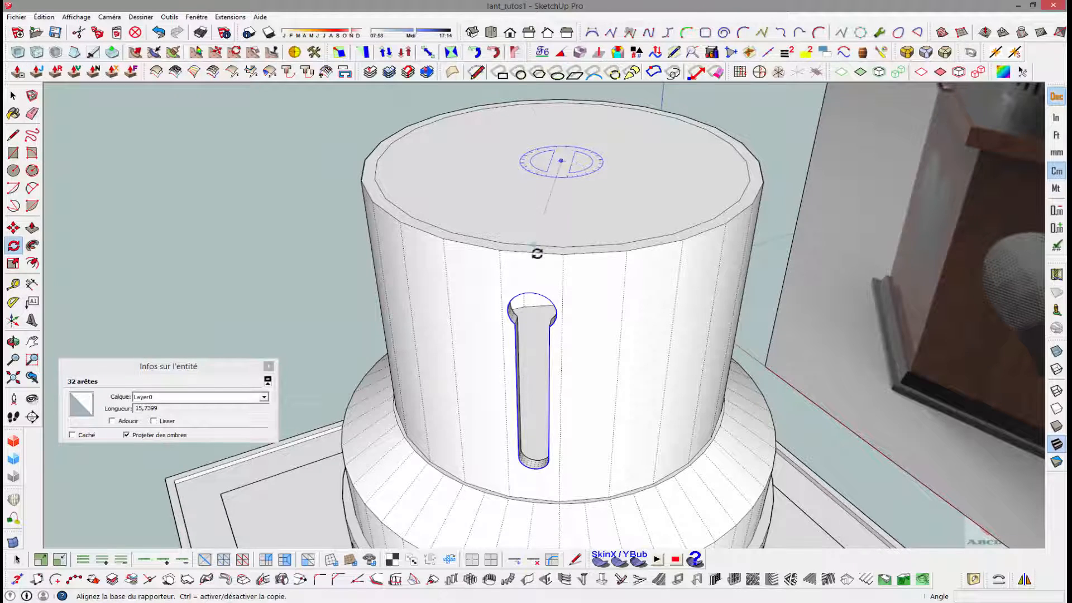
scroll(533, 288, up, 5)
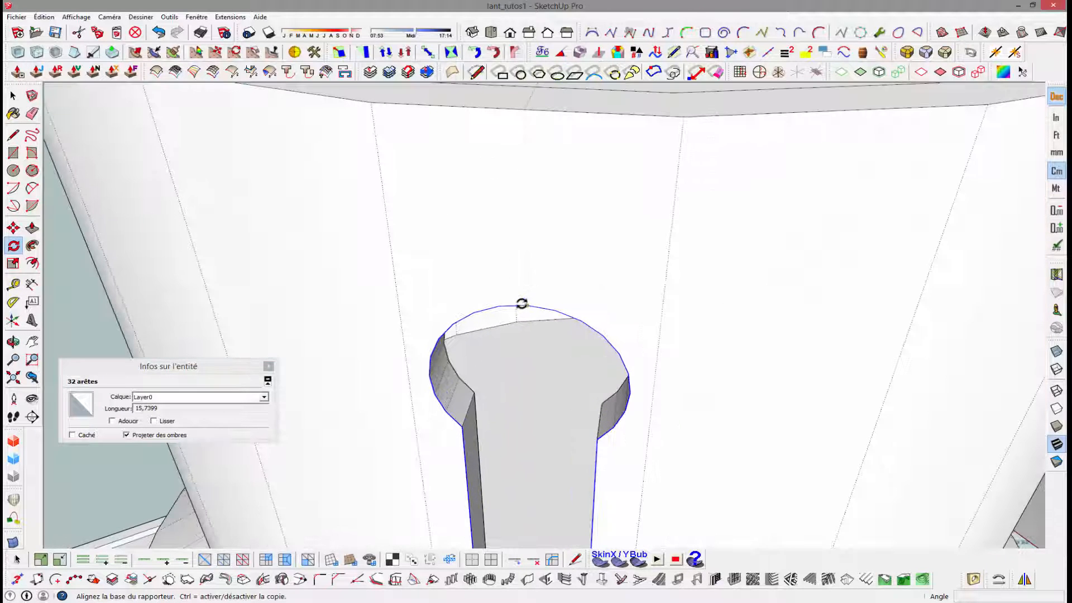
click(526, 305)
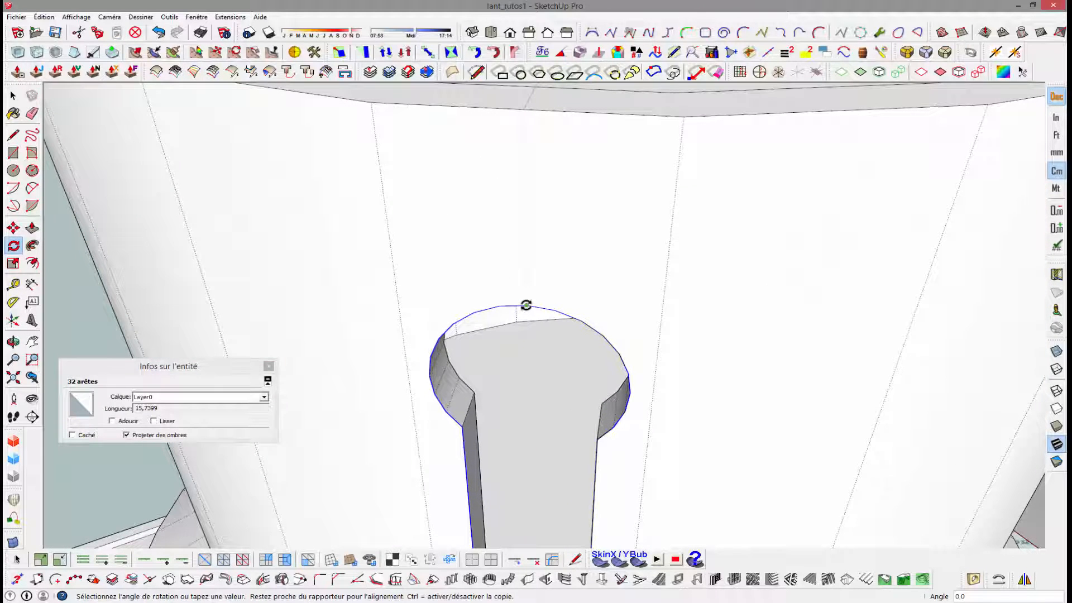
scroll(689, 314, down, 4)
middle_drag(773, 318, 584, 292)
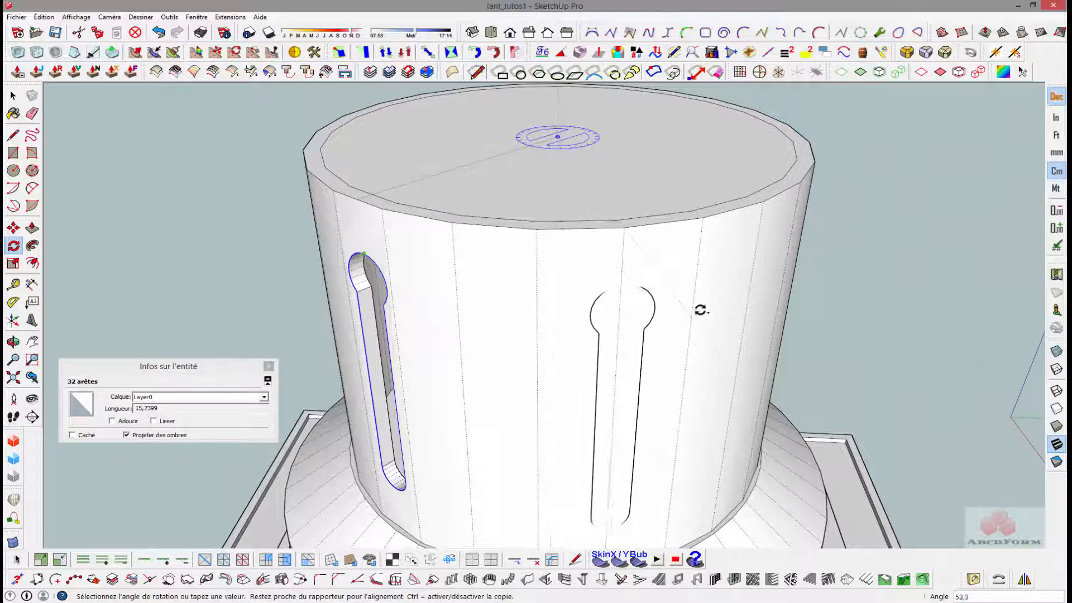
click(751, 291)
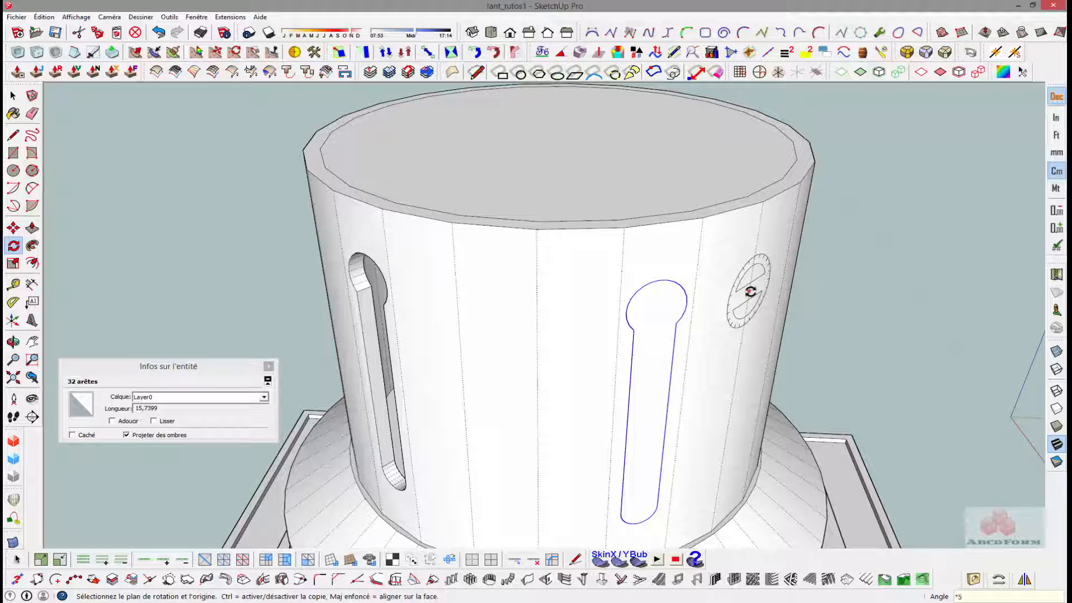
middle_drag(751, 292, 351, 171)
key(space)
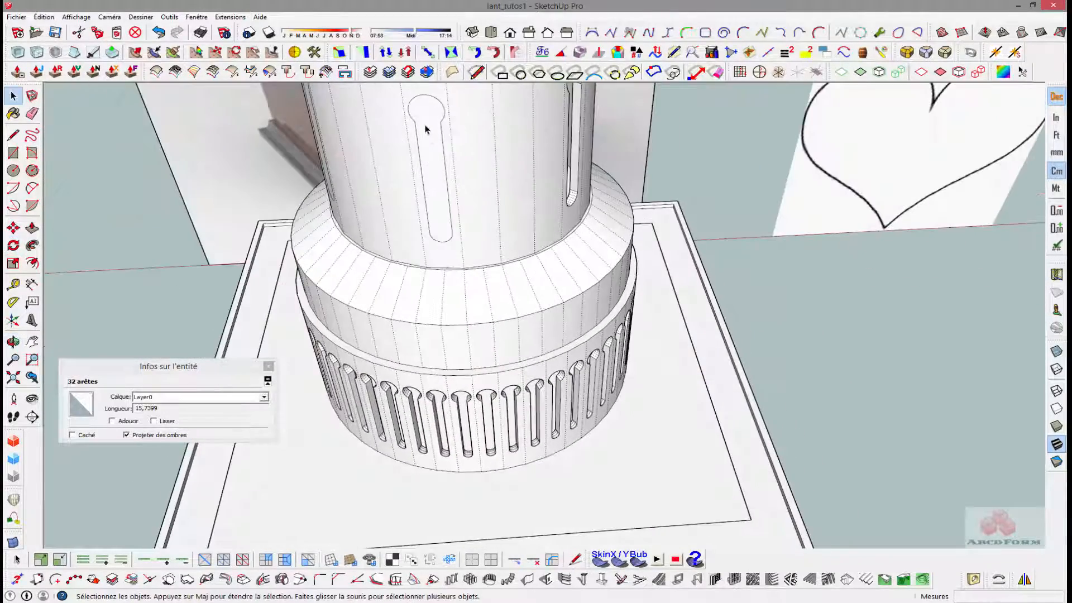
- Select the complete edge outline of one uncut keyhole copy on the tube and make it a group
click(427, 127)
middle_drag(531, 119, 313, 208)
scroll(554, 147, up, 4)
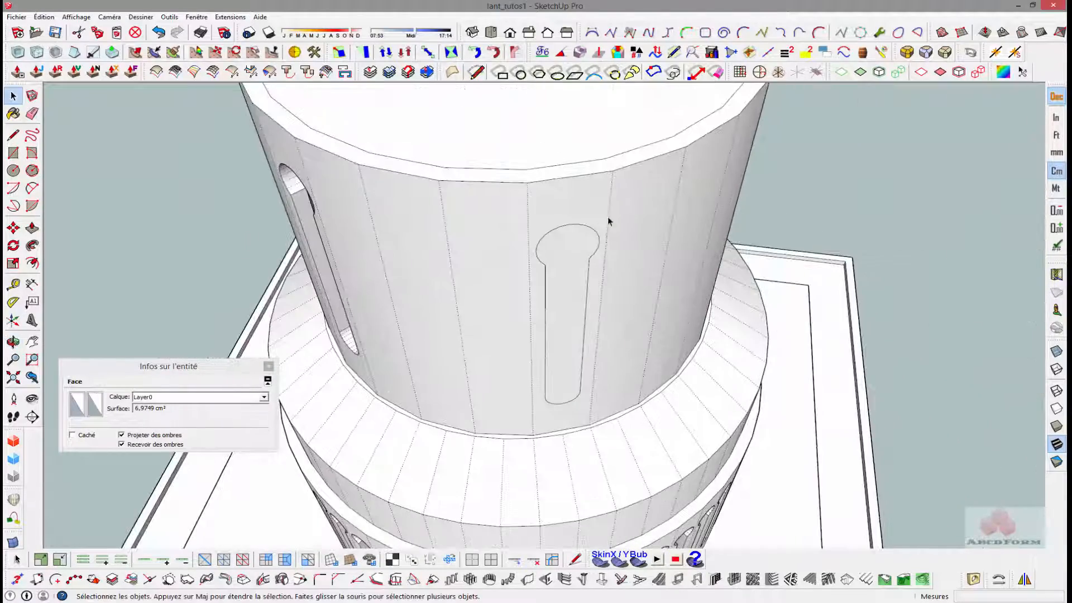
scroll(597, 234, down, 3)
middle_drag(585, 254, 539, 200)
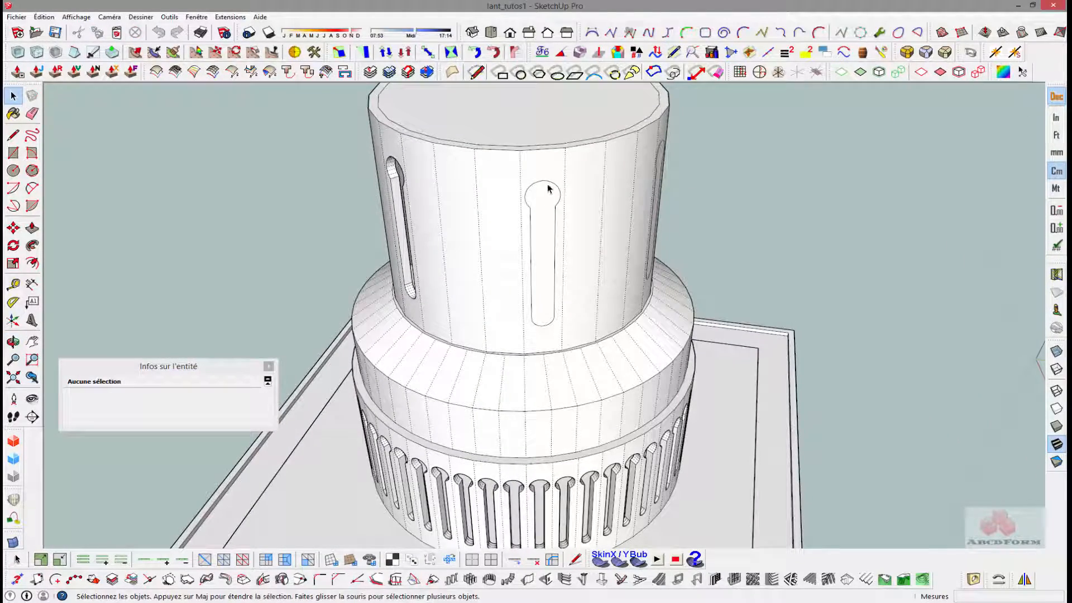
click(548, 186)
shift+click(534, 228)
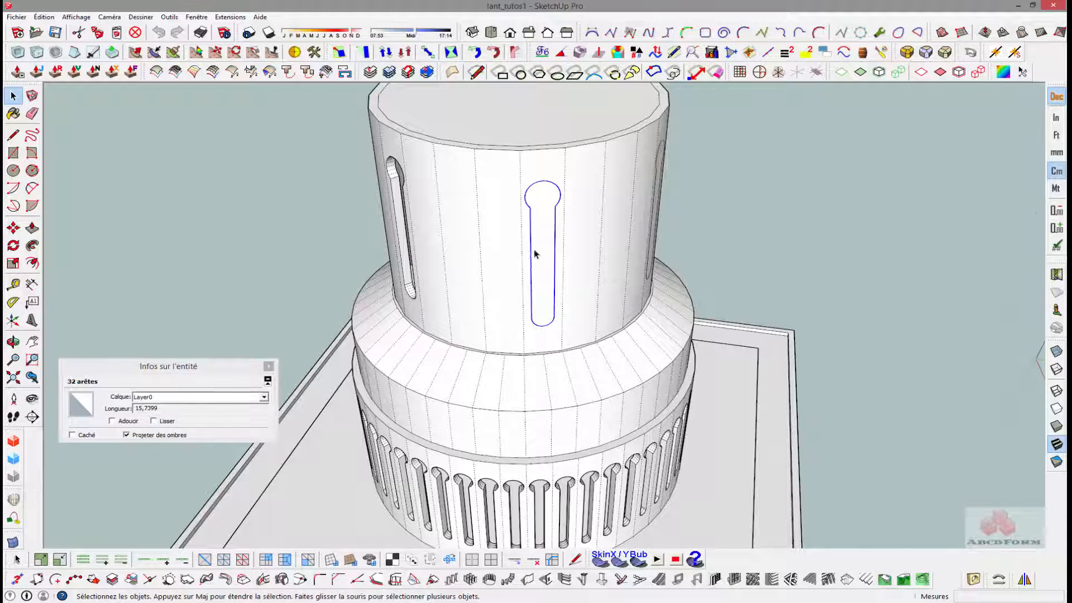
scroll(534, 250, down, 2)
middle_drag(529, 227, 529, 239)
scroll(538, 218, up, 3)
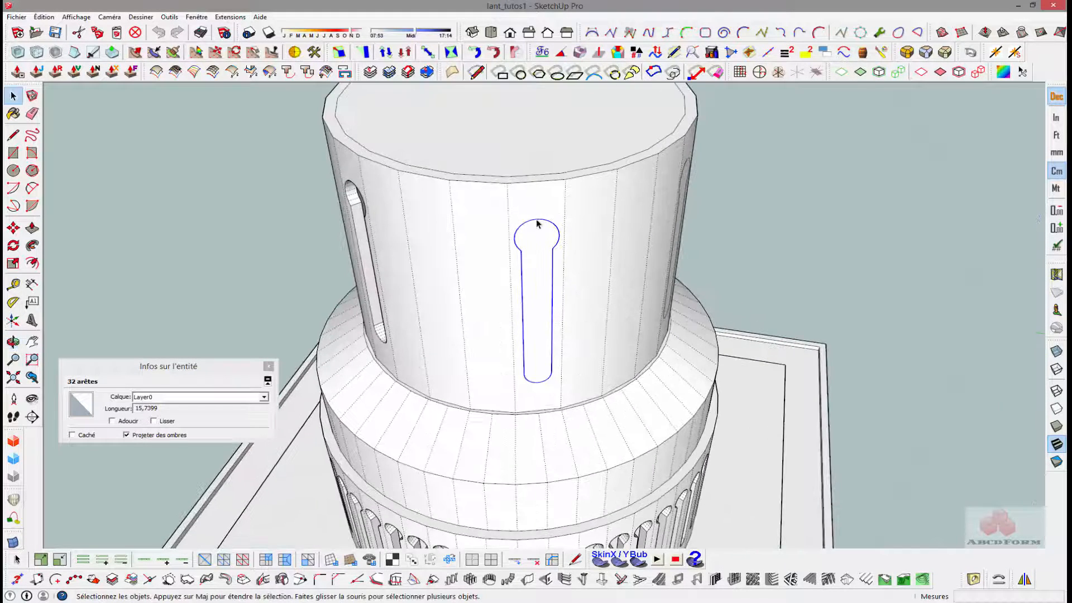
right_click(538, 224)
click(575, 309)
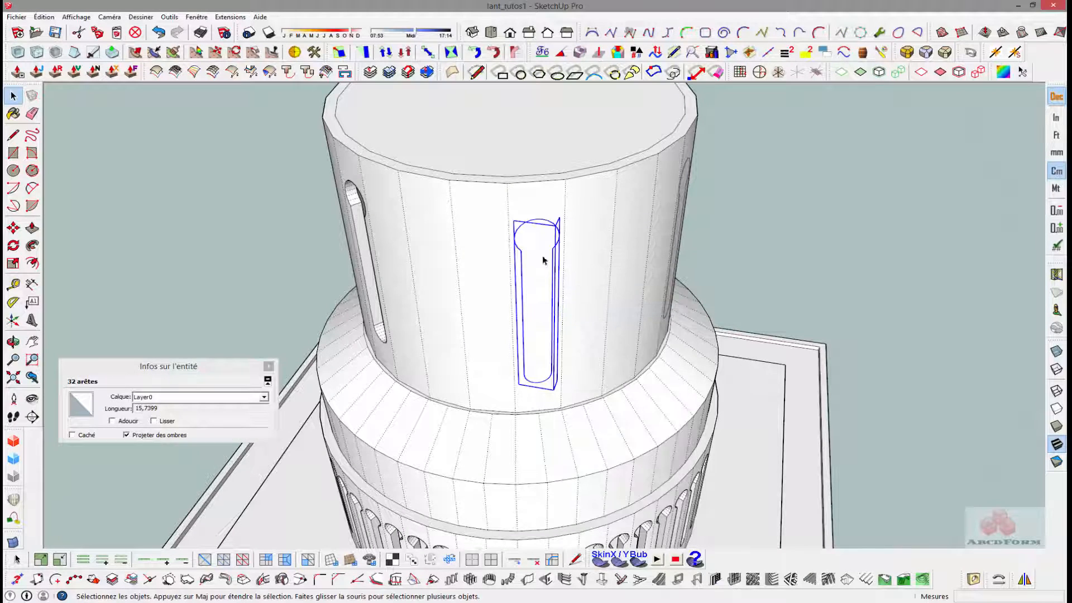
- Rotate-copy the keyhole group 30° around the tube's top centre, placing it midway between two keyholes
middle_drag(544, 260, 546, 251)
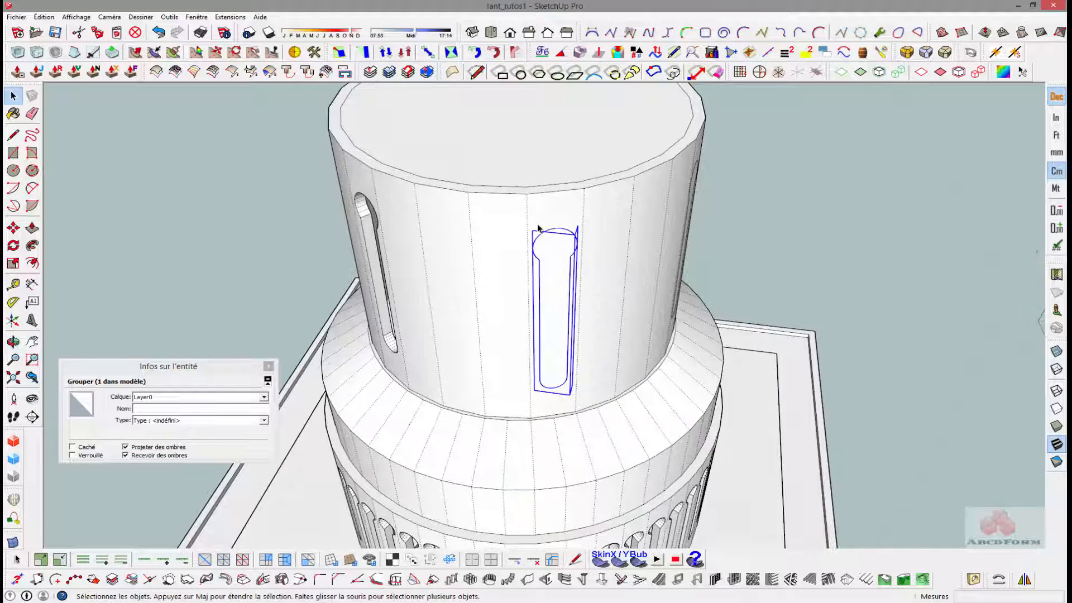
key(q)
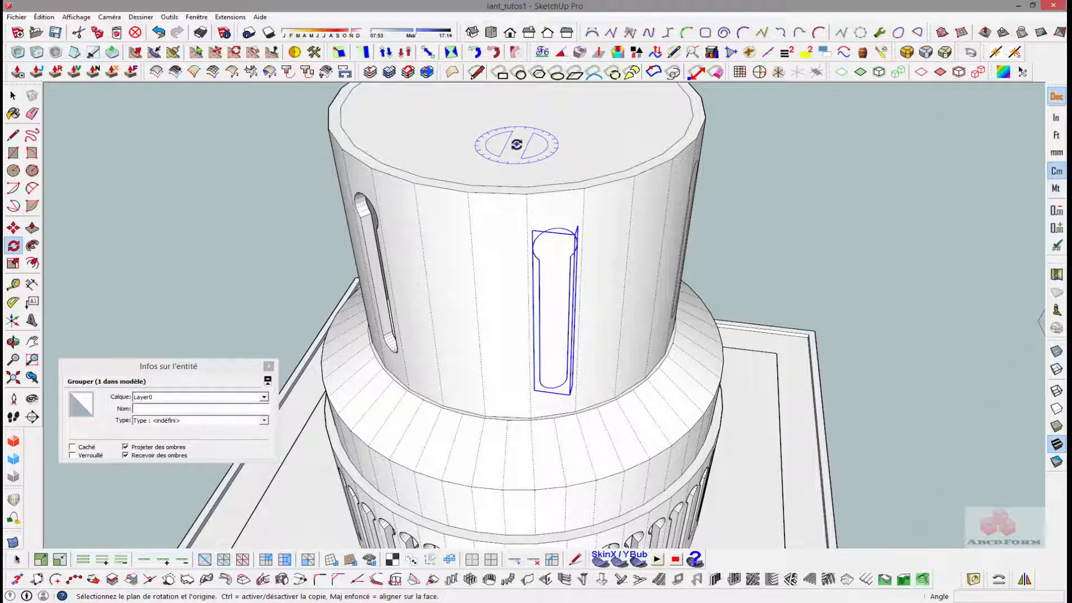
middle_drag(517, 146, 507, 174)
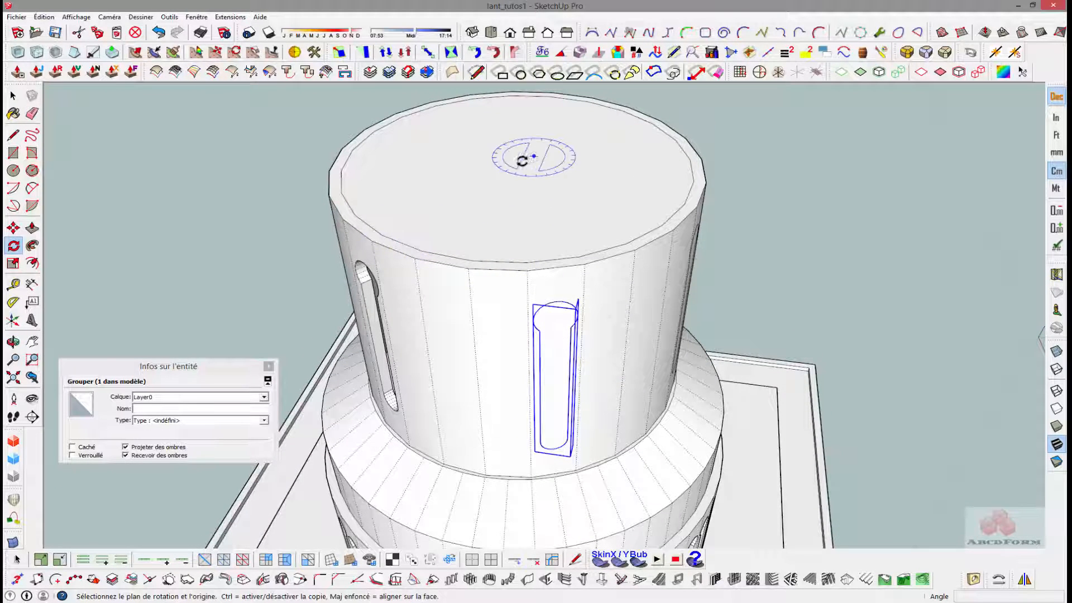
click(518, 164)
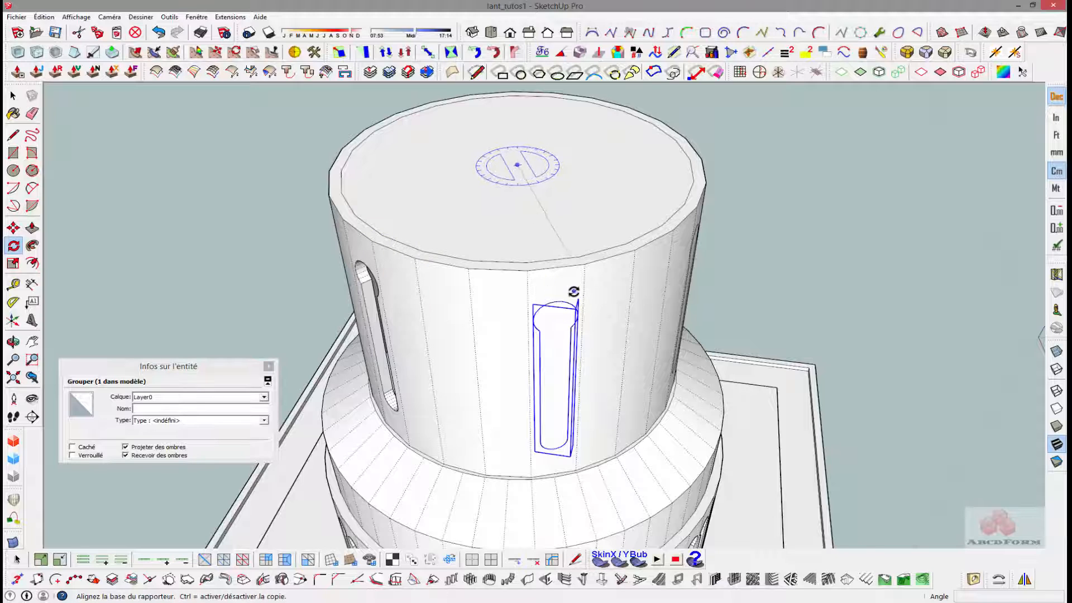
scroll(574, 290, up, 2)
click(546, 308)
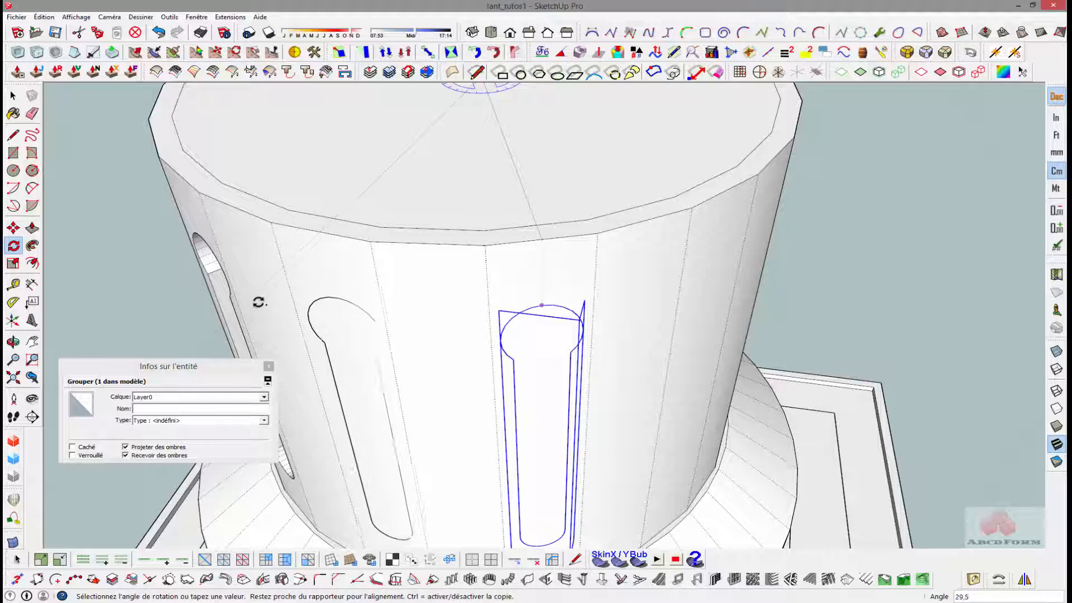
text(3)
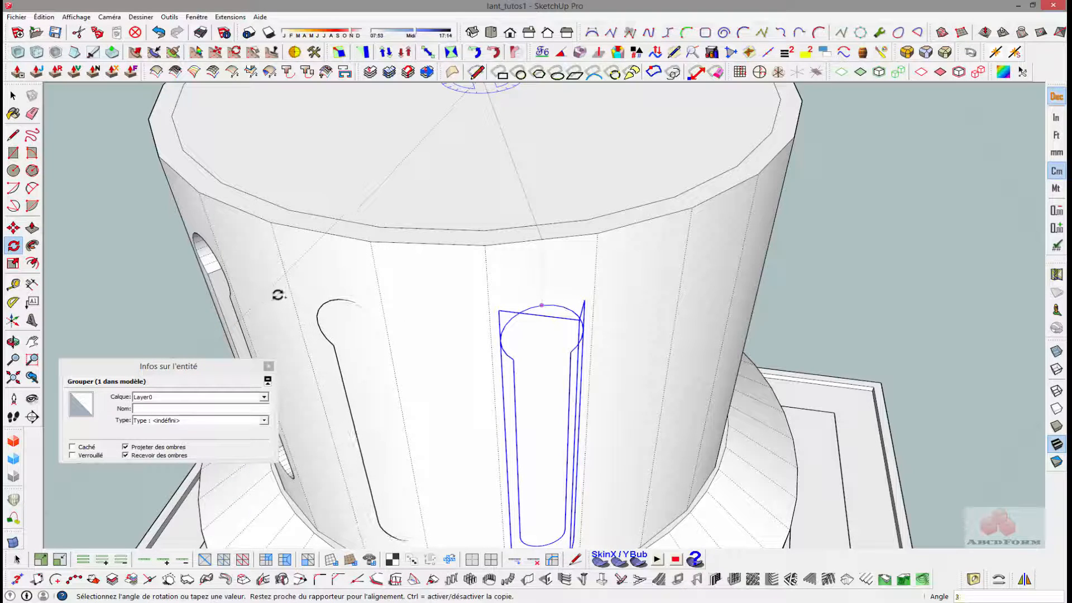
text(0)
key(Return)
scroll(282, 308, down, 4)
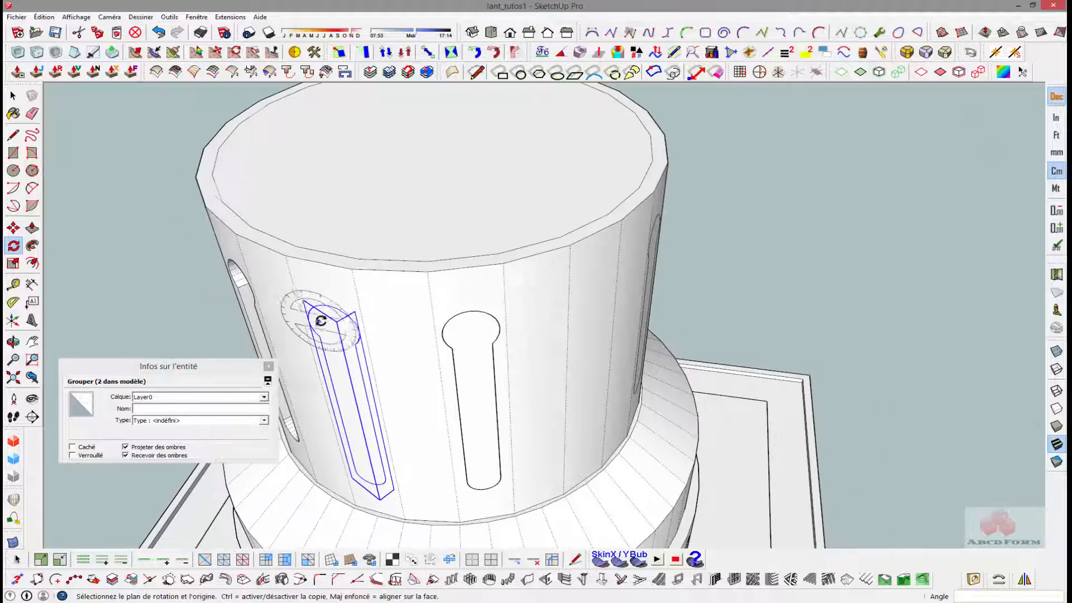
- Rotate the copied keyhole group 180° on the tube wall about the topmost point of its round head
middle_drag(311, 306, 435, 304)
scroll(522, 246, up, 6)
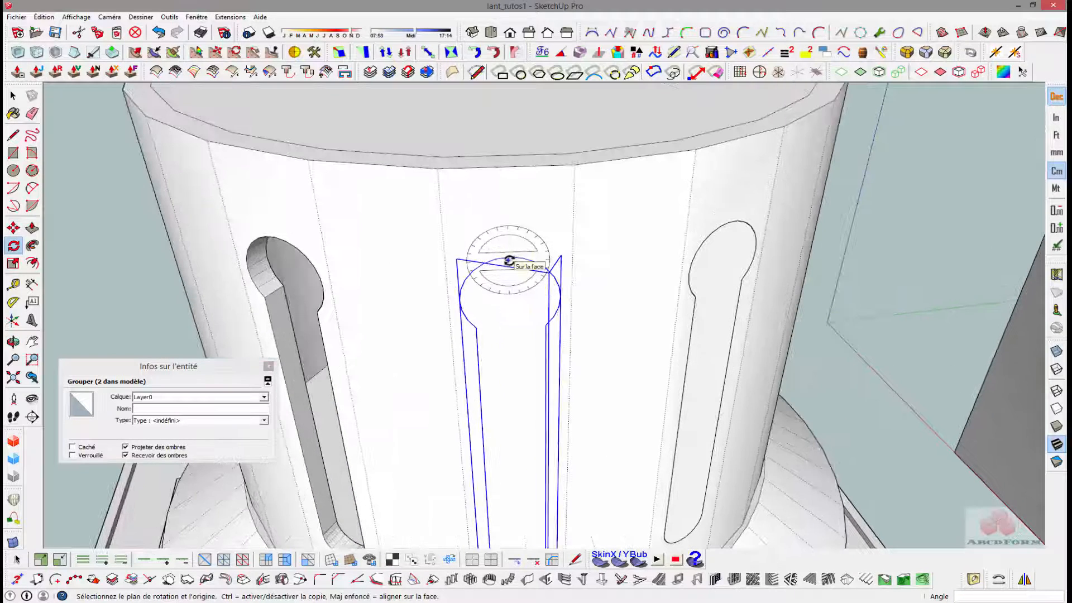
click(509, 257)
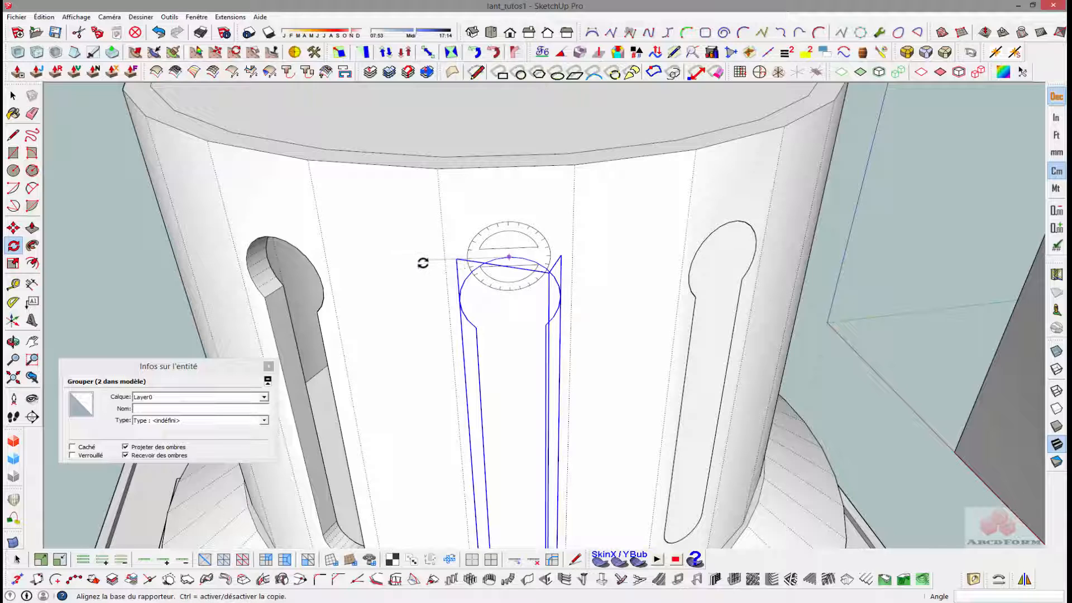
click(422, 261)
text(1)
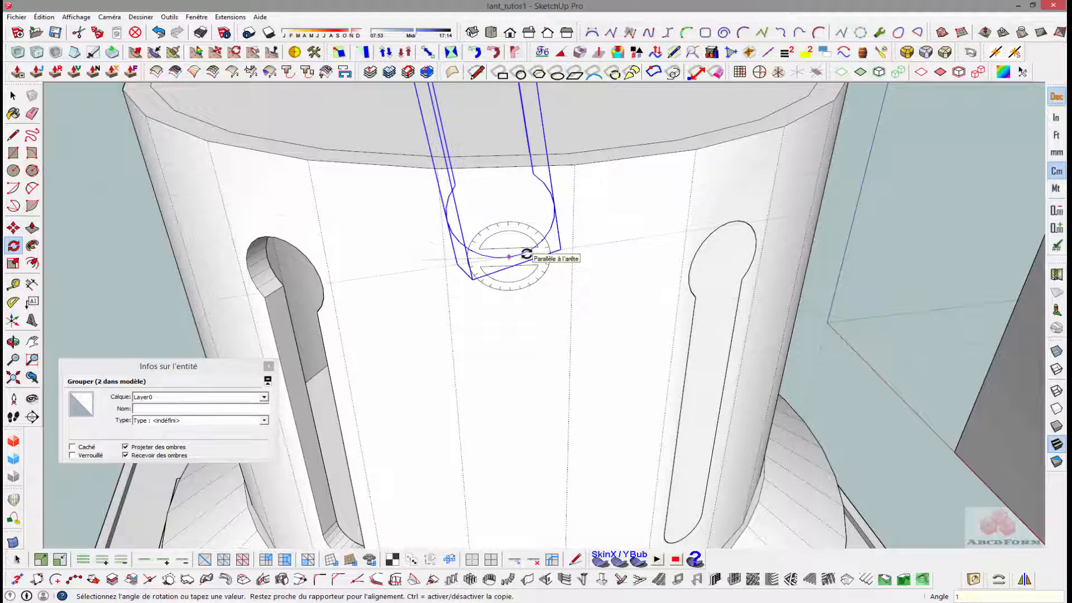
text(80)
key(Return)
- Move the inverted keyhole group down about 7.16 cm so its lower end lines up with the neighbouring cutout's bottom
scroll(527, 252, down, 3)
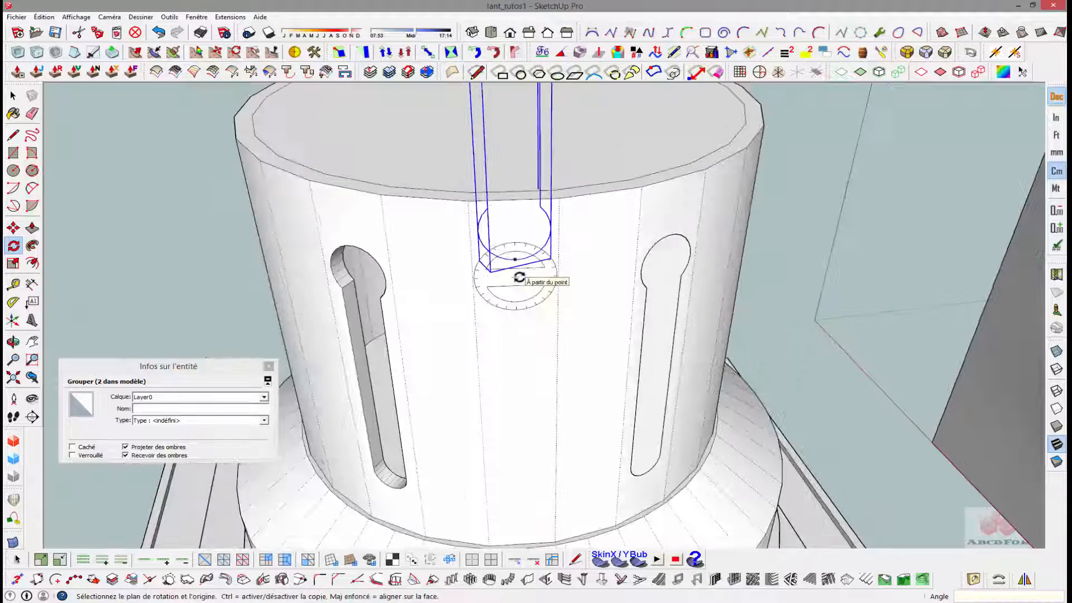
key(m)
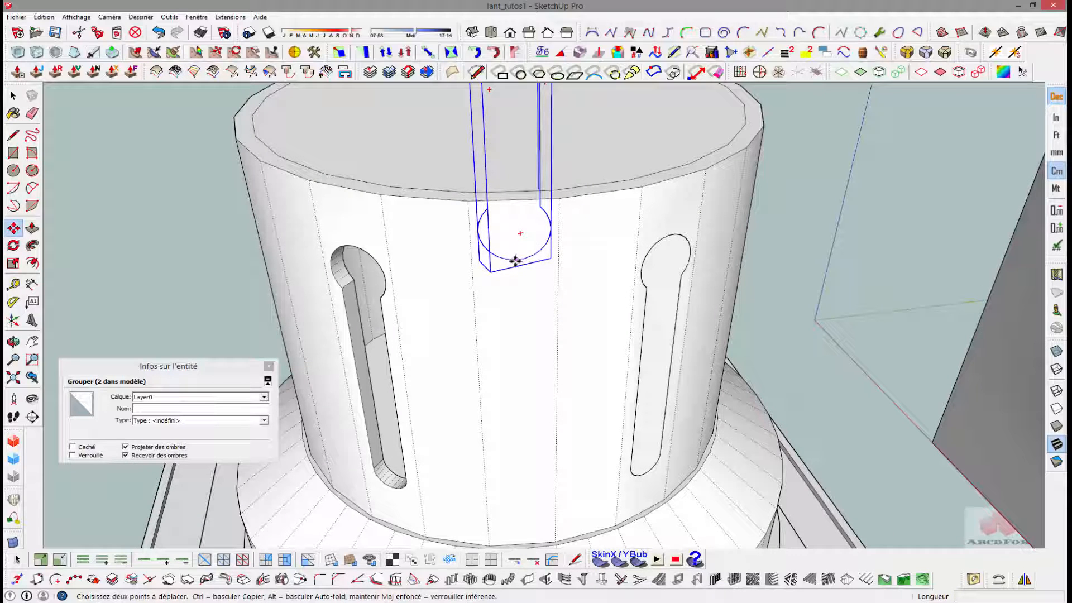
click(515, 260)
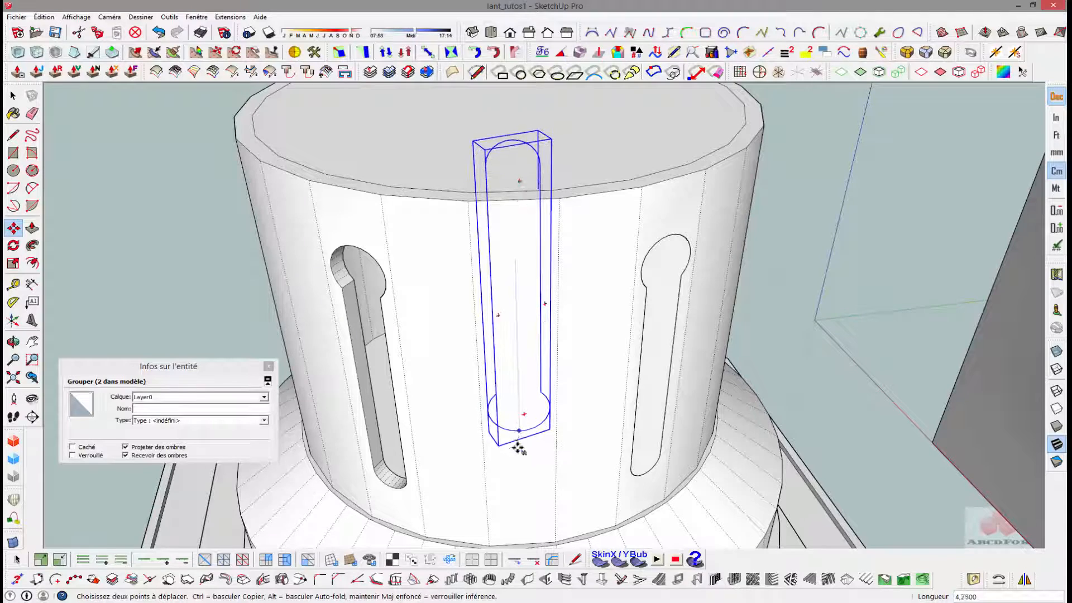
click(521, 502)
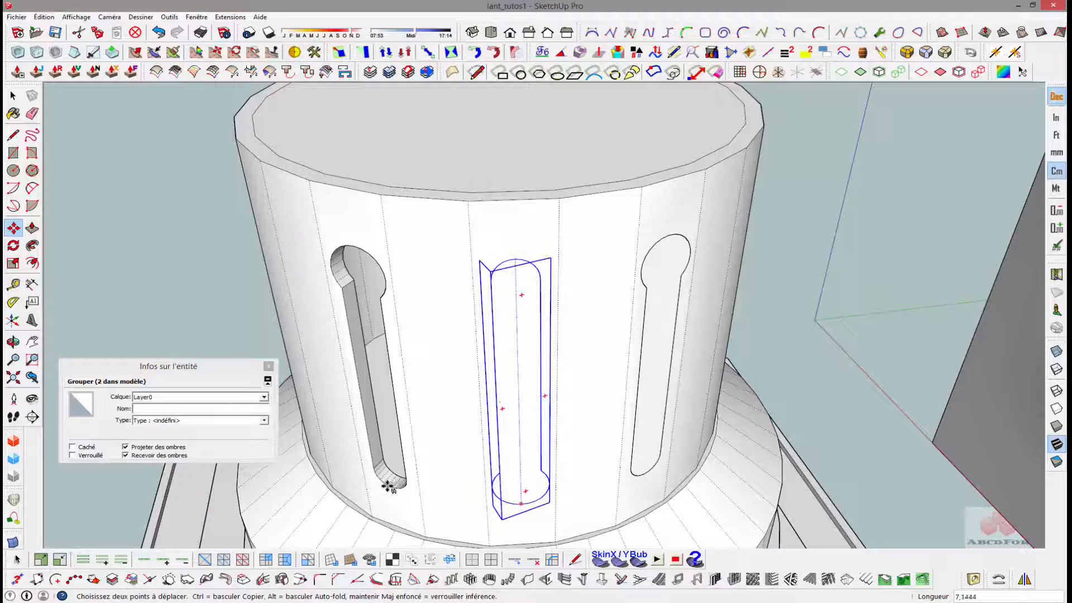
scroll(392, 485, up, 2)
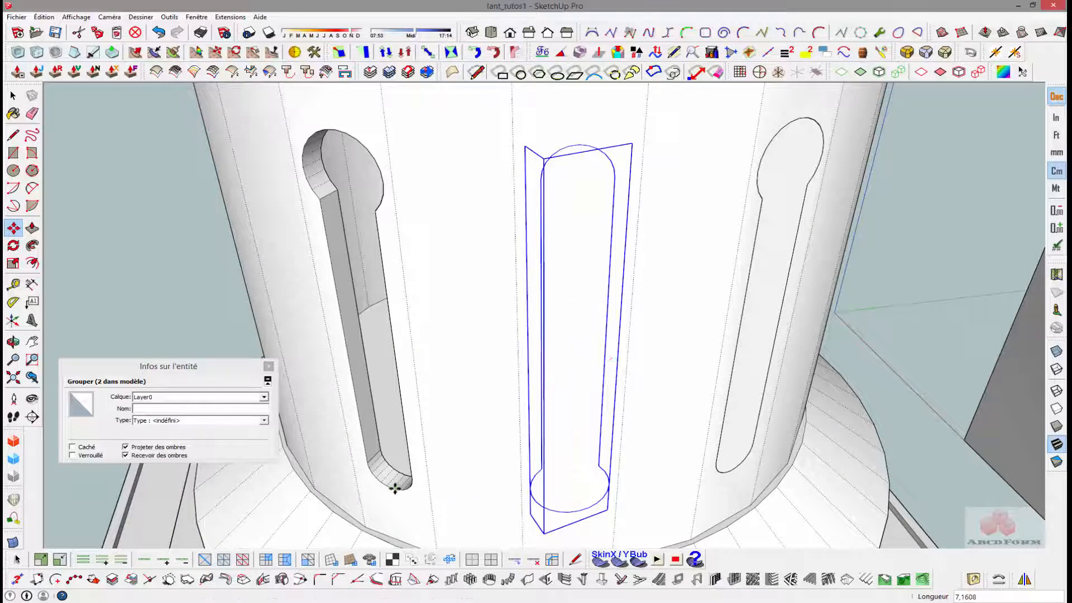
scroll(612, 397, down, 4)
key(space)
middle_drag(637, 318, 577, 319)
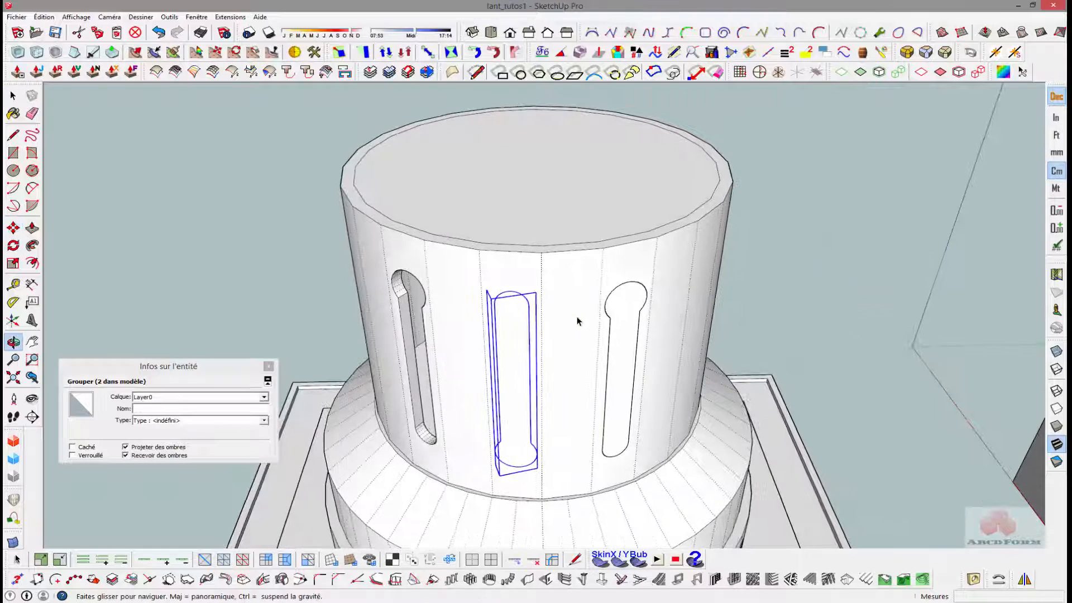
double_click(515, 347)
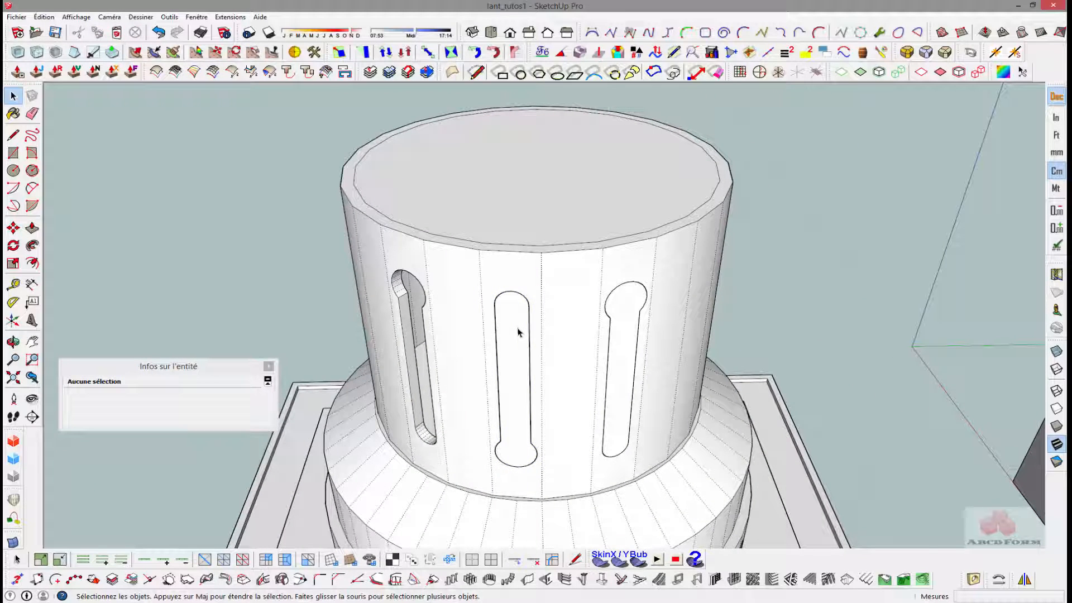
click(515, 297)
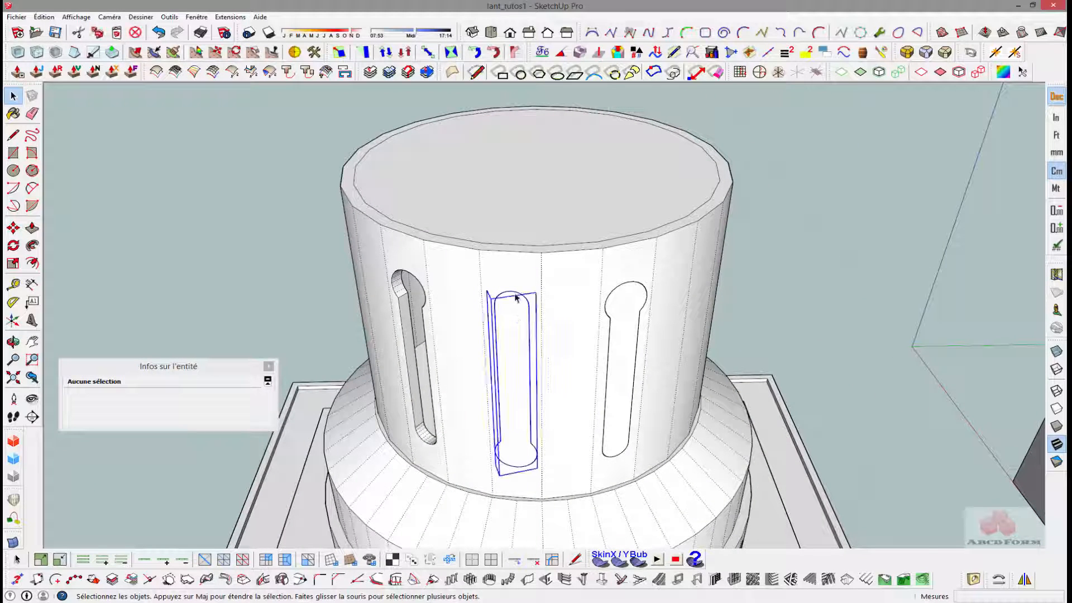
middle_drag(516, 298, 465, 299)
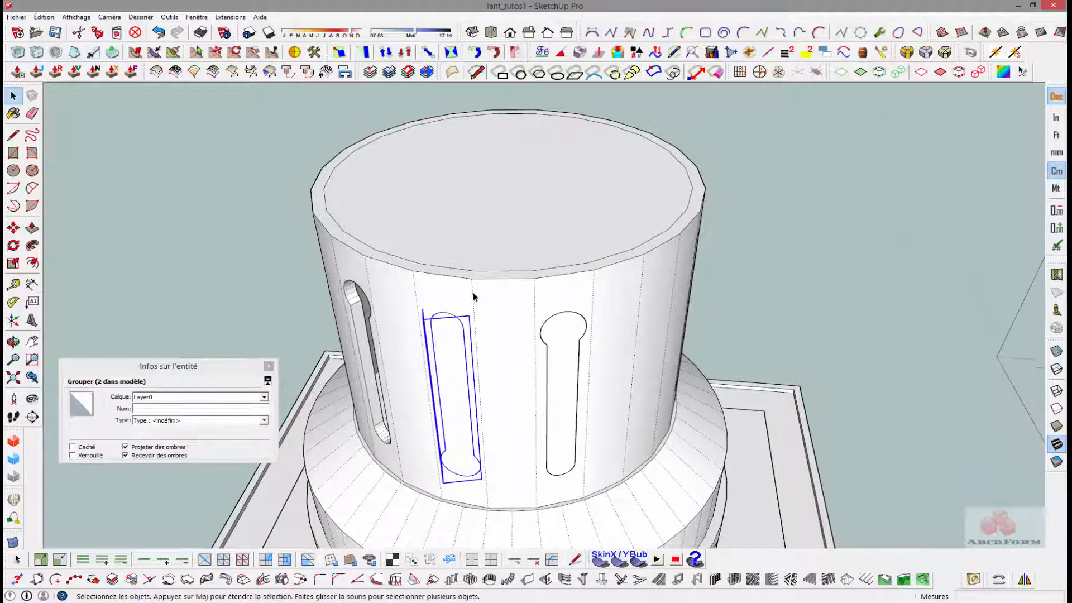
key(s)
key(f)
key(q)
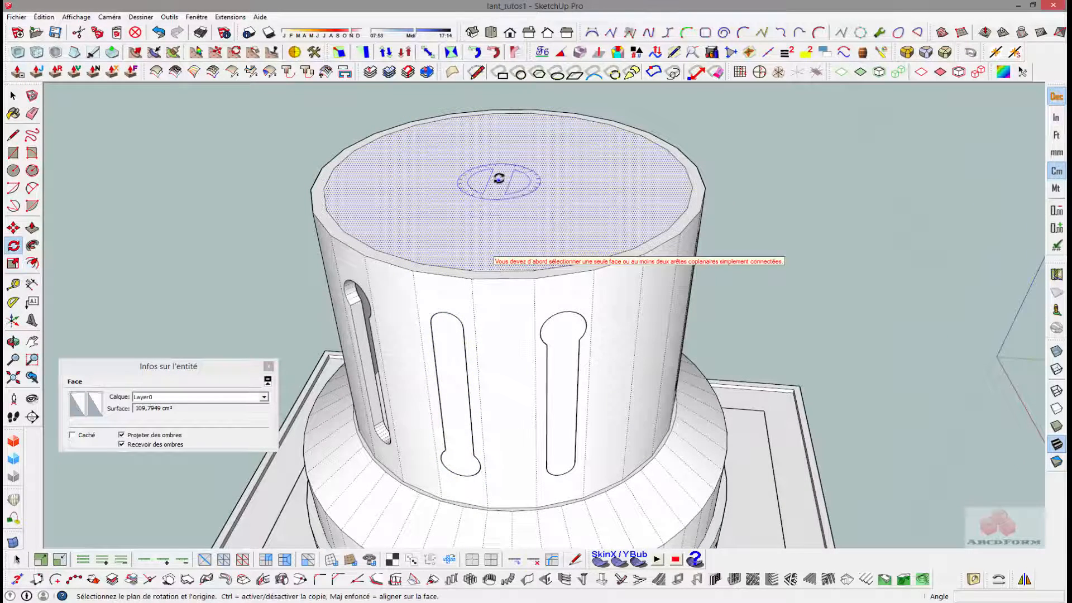
key(space)
- Rotate-copy the inverted keyhole group 60° around the tube's top centre and multiply the copy by 5
click(453, 316)
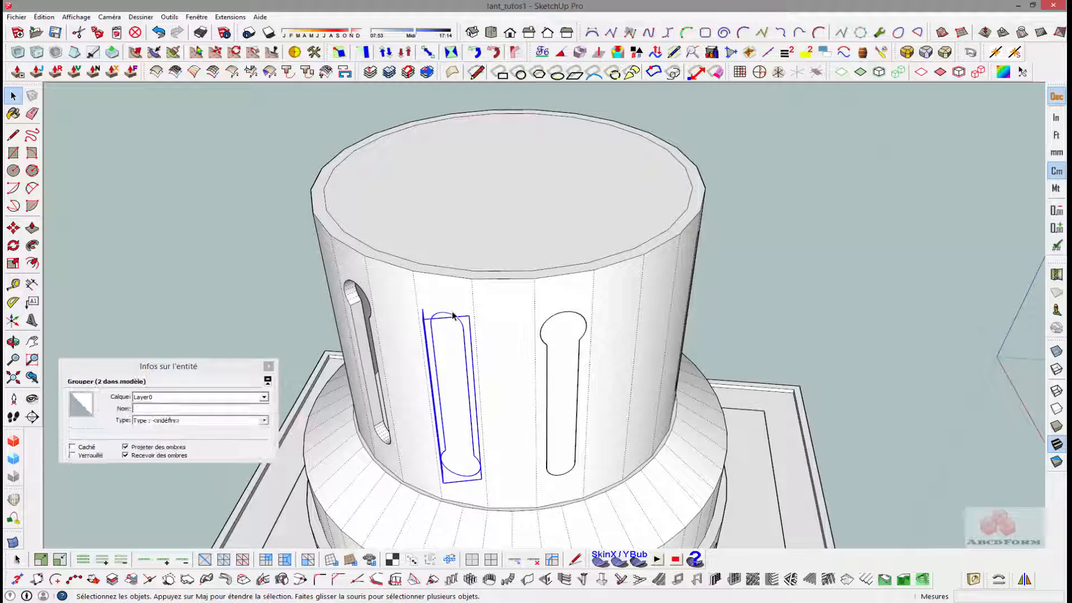
key(q)
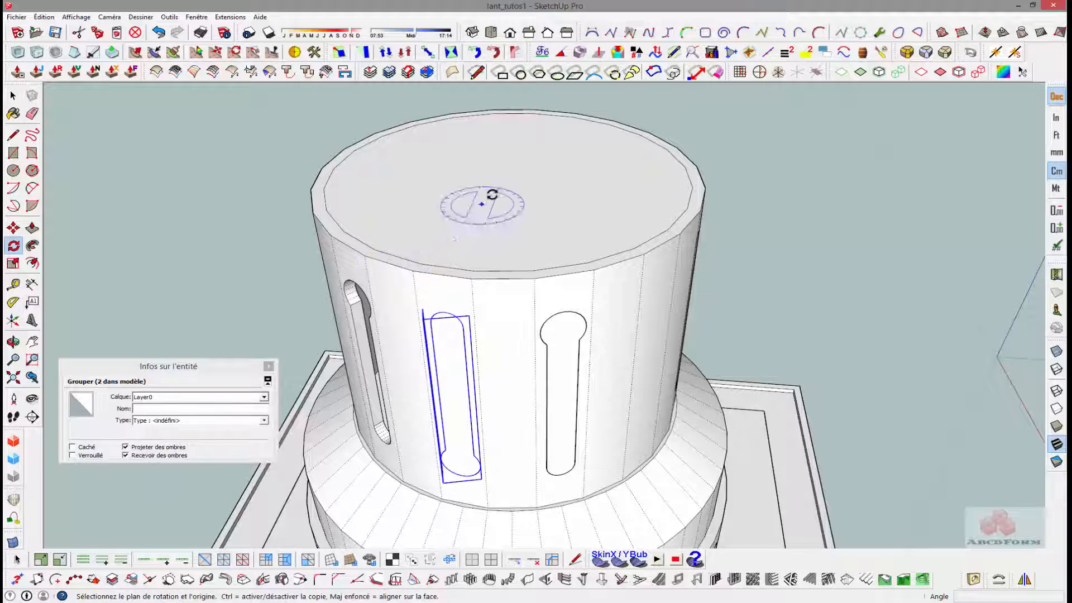
scroll(447, 306, up, 6)
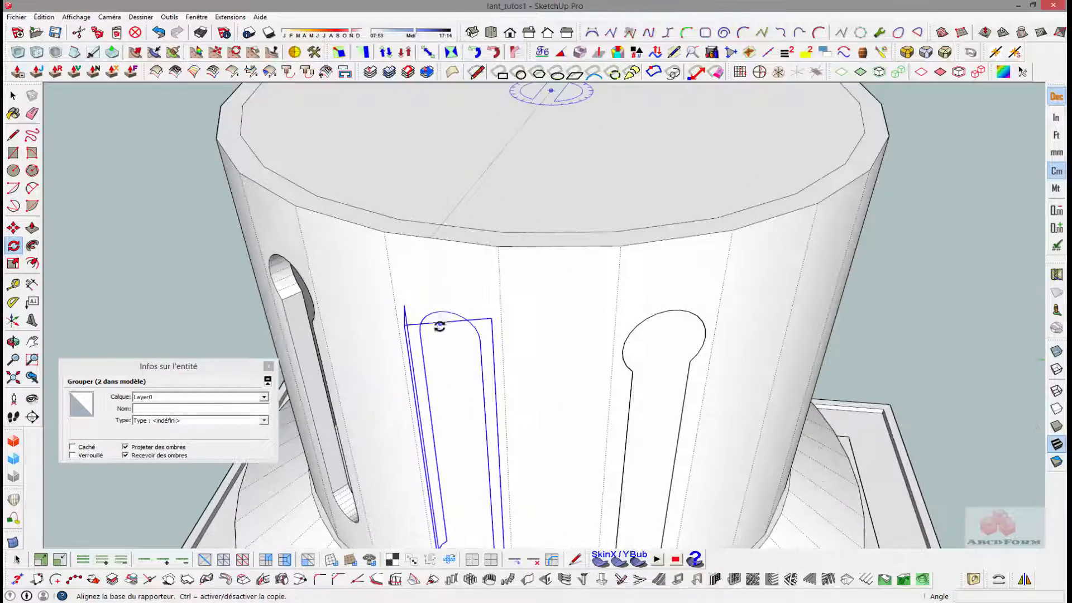
click(455, 294)
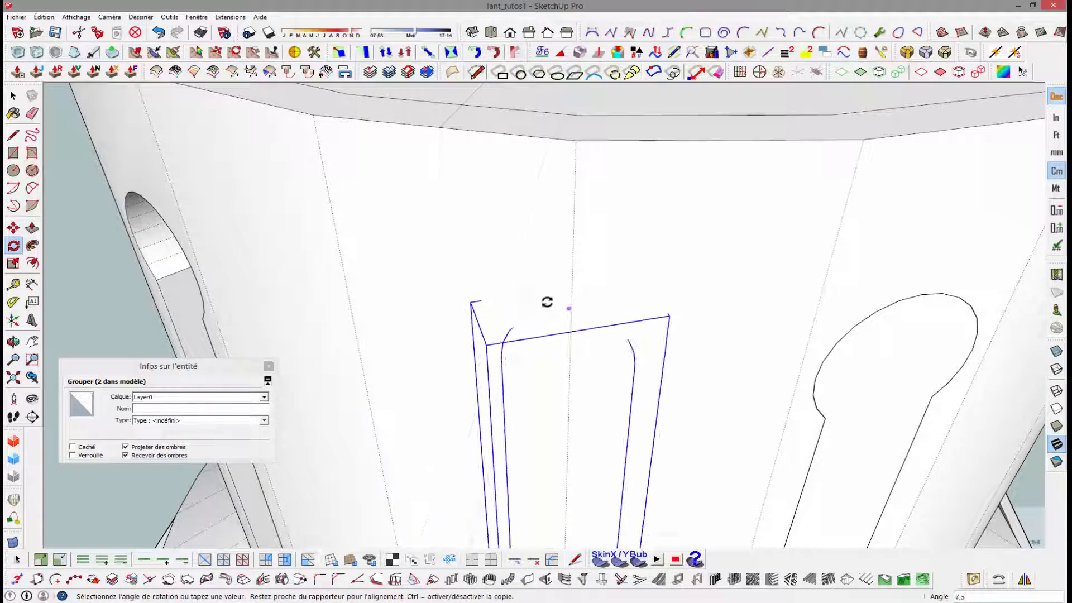
scroll(579, 306, down, 6)
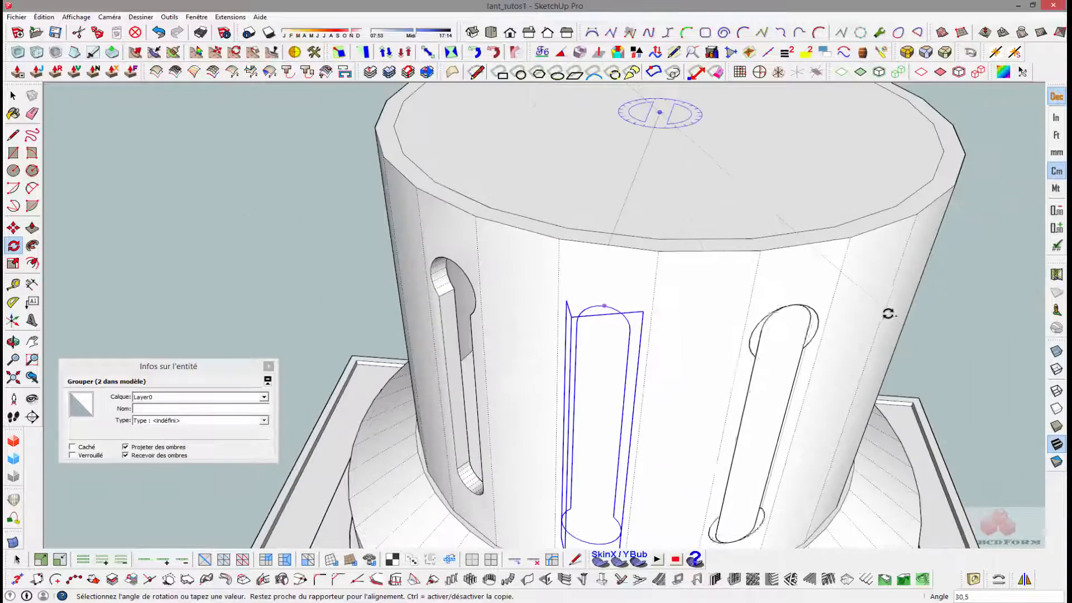
mouse_move(888, 313)
middle_down()
mouse_move(603, 283)
mouse_move(591, 306)
middle_up()
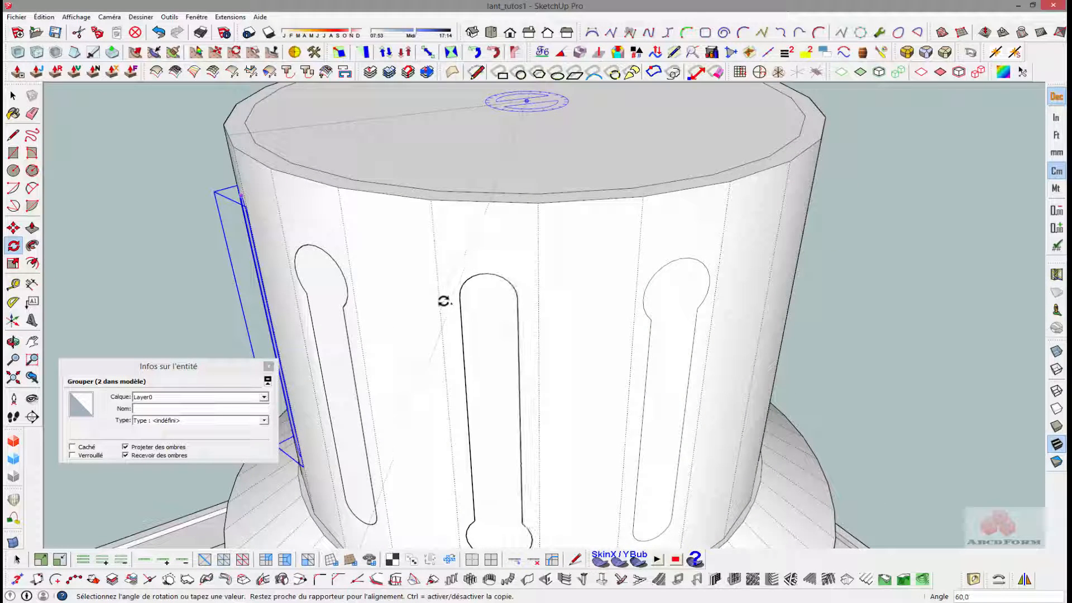
click(447, 301)
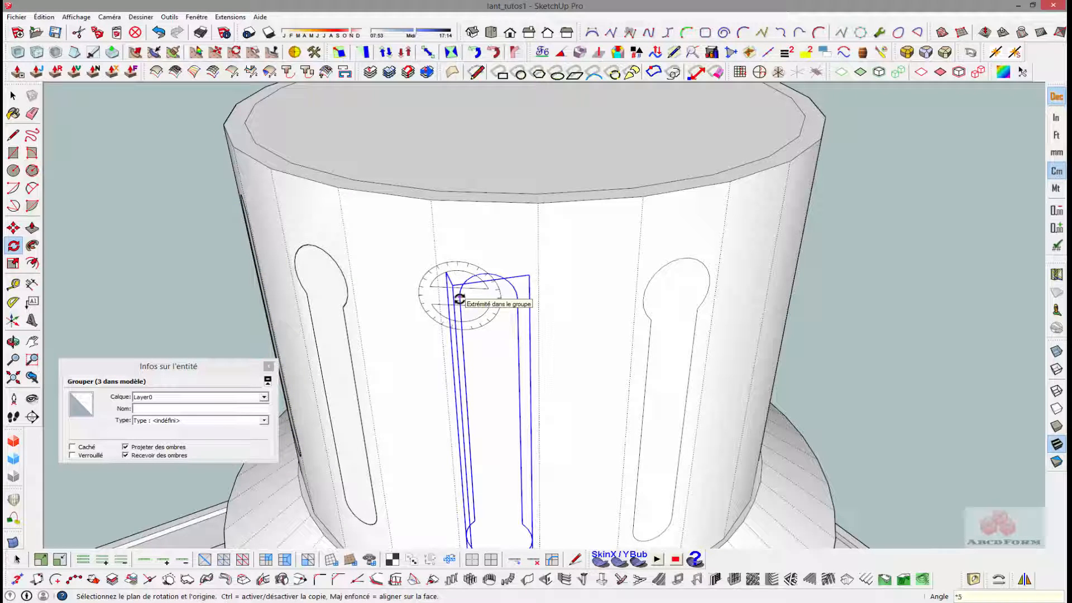
key(Return)
- Select the upper tube's geometry together with all inverted keyhole groups and explode the groups into the tube wall
scroll(459, 299, down, 5)
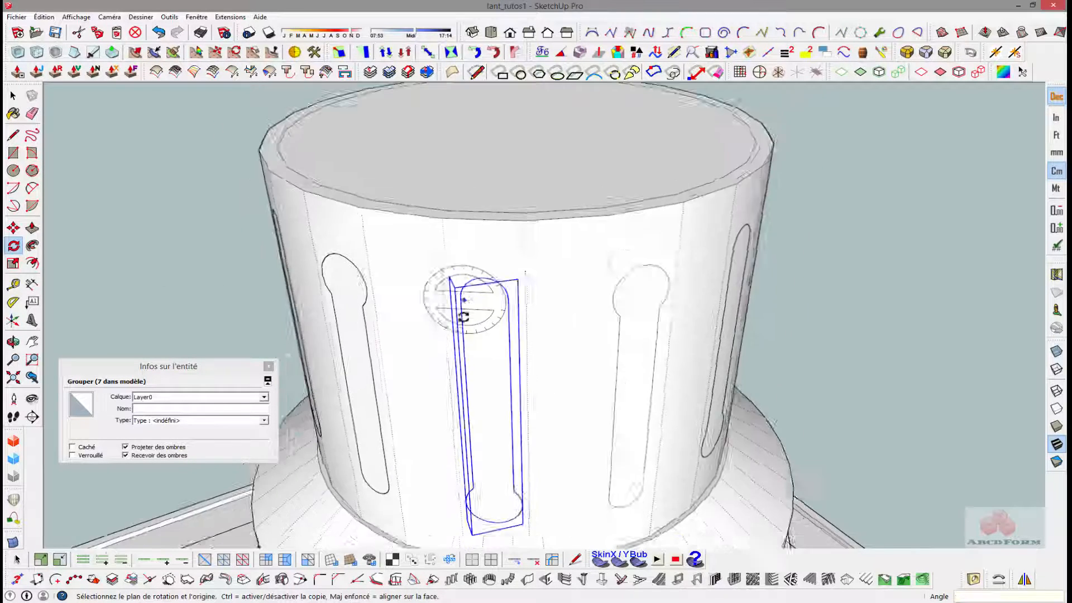
middle_drag(247, 282, 549, 272)
scroll(549, 272, down, 5)
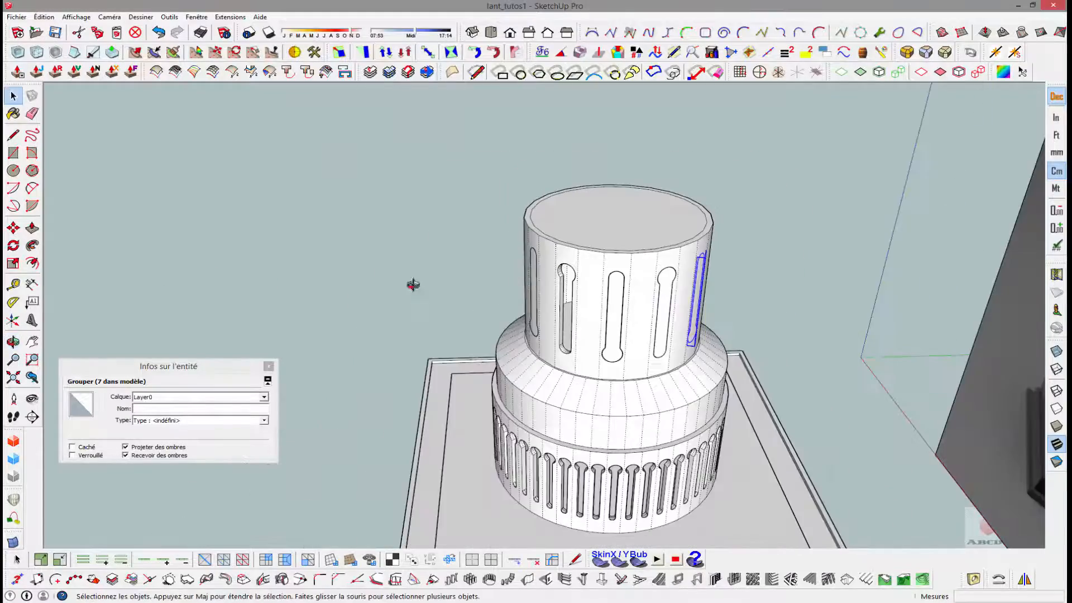
middle_drag(411, 285, 469, 217)
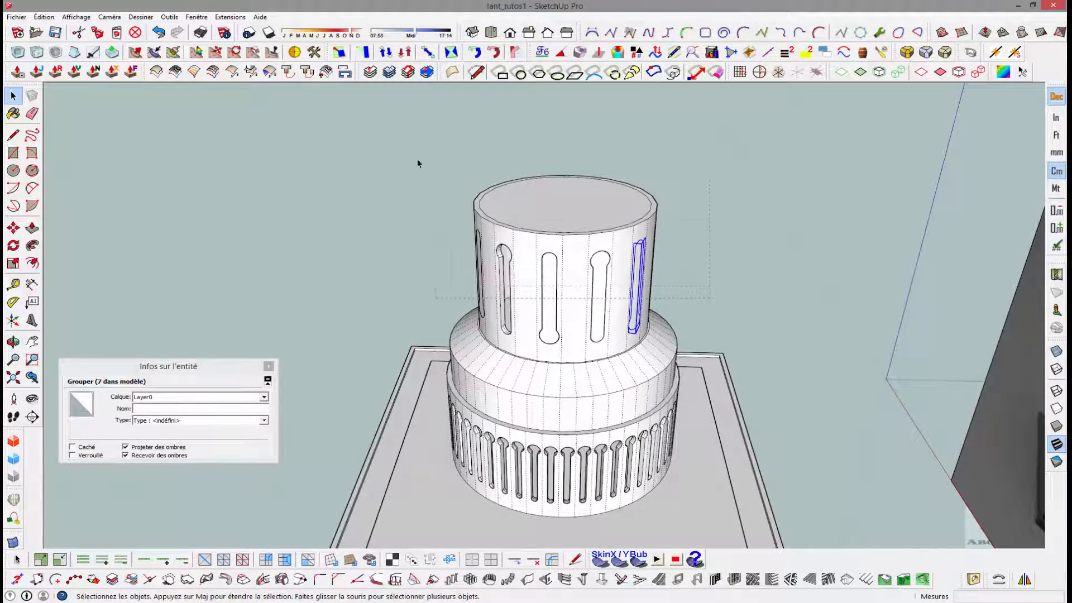
triple_click(536, 192)
middle_drag(537, 192, 554, 253)
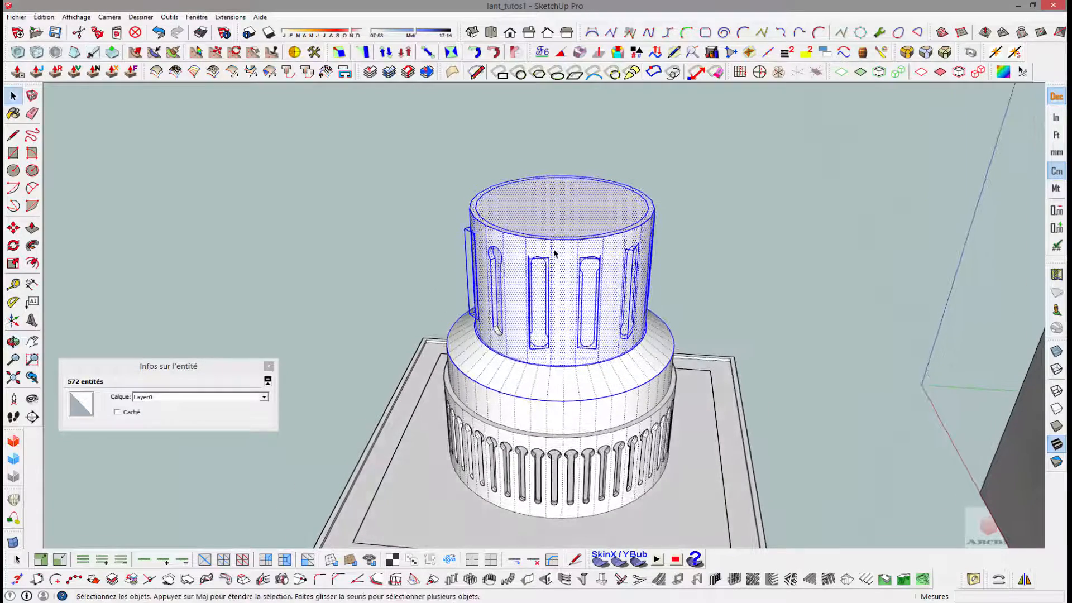
right_click(561, 257)
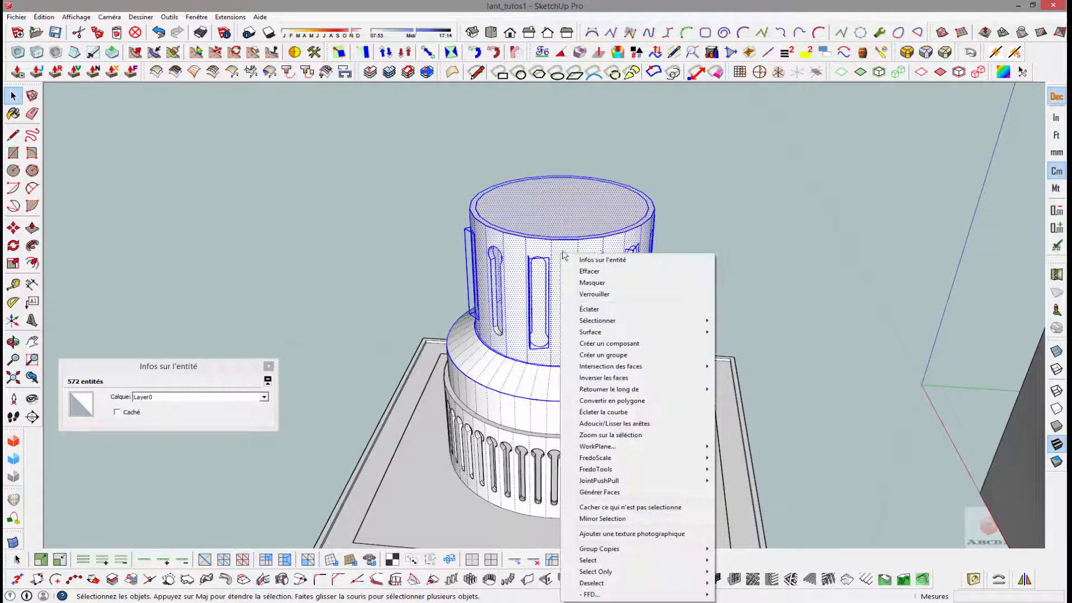
click(592, 308)
click(678, 280)
- Push the uncut upright and inverted keyhole faces through the upper tube's wall to open the cutouts
click(541, 283)
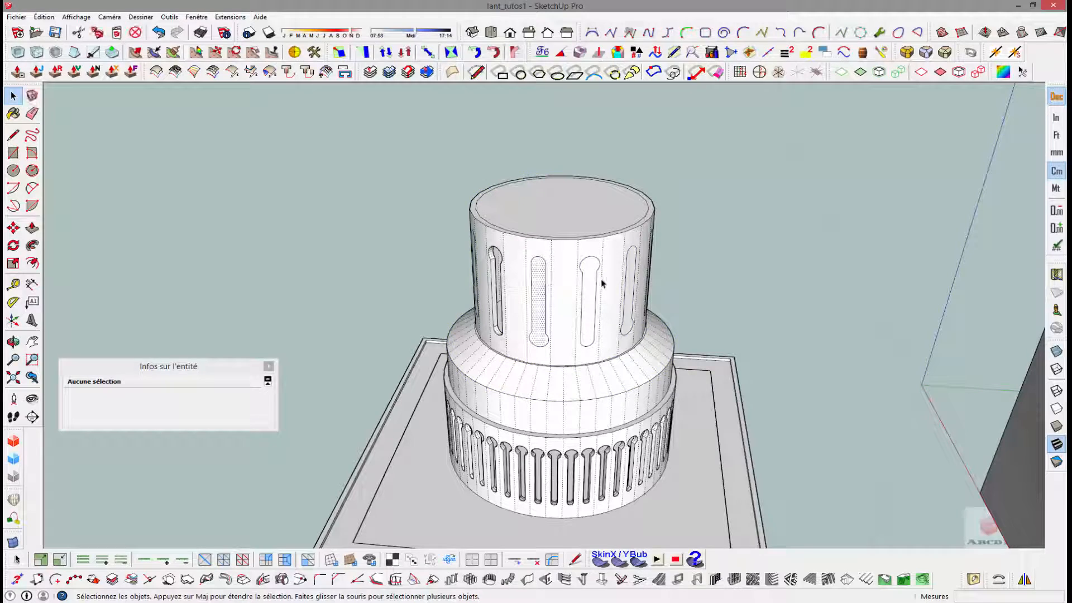
middle_drag(677, 270, 486, 279)
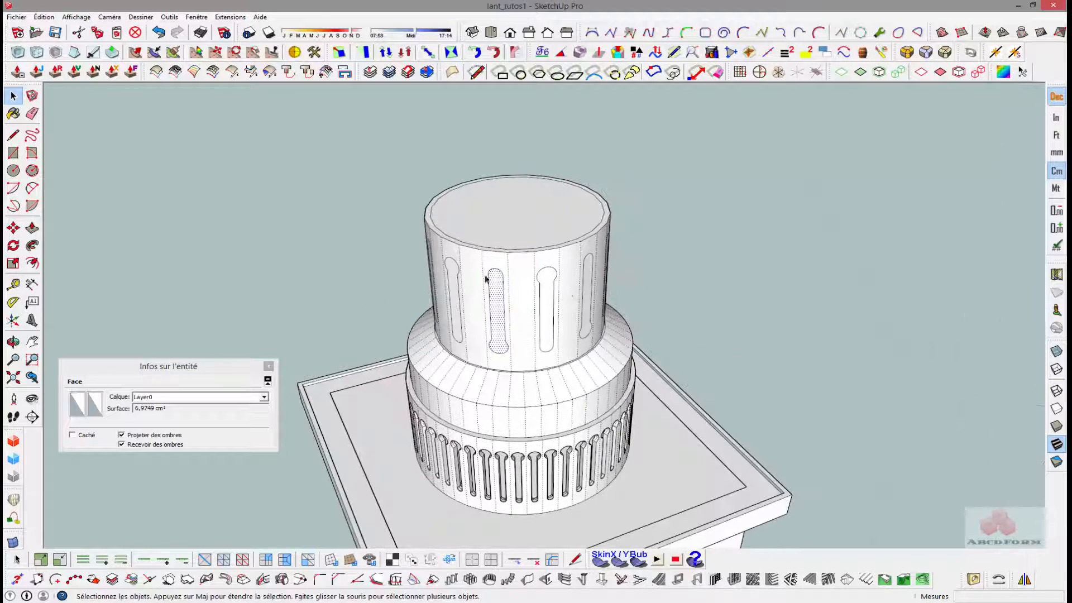
click(550, 291)
middle_drag(386, 289, 655, 285)
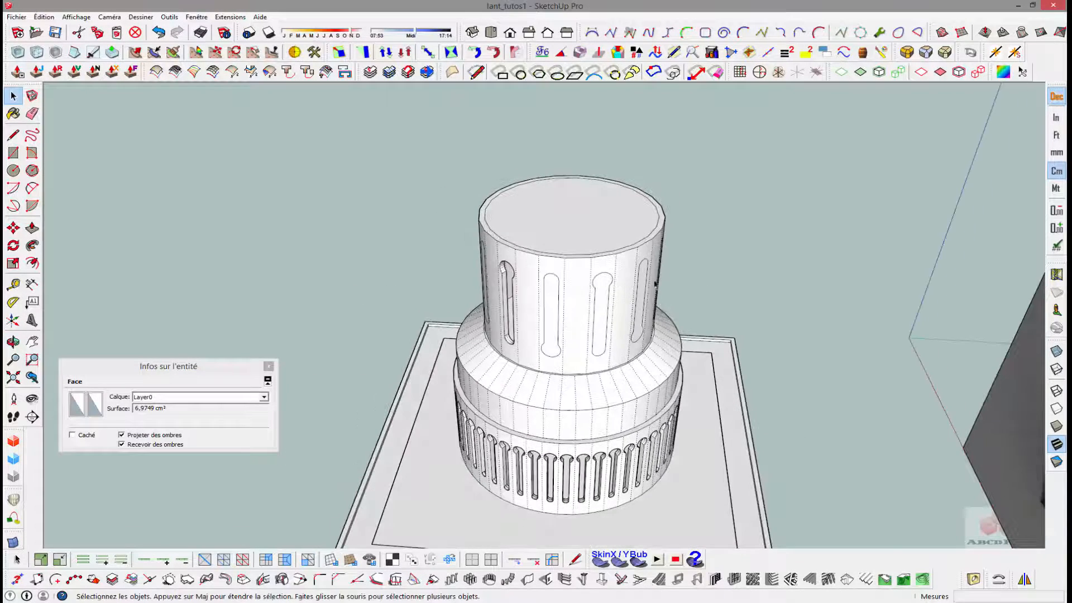
key(p)
click(545, 296)
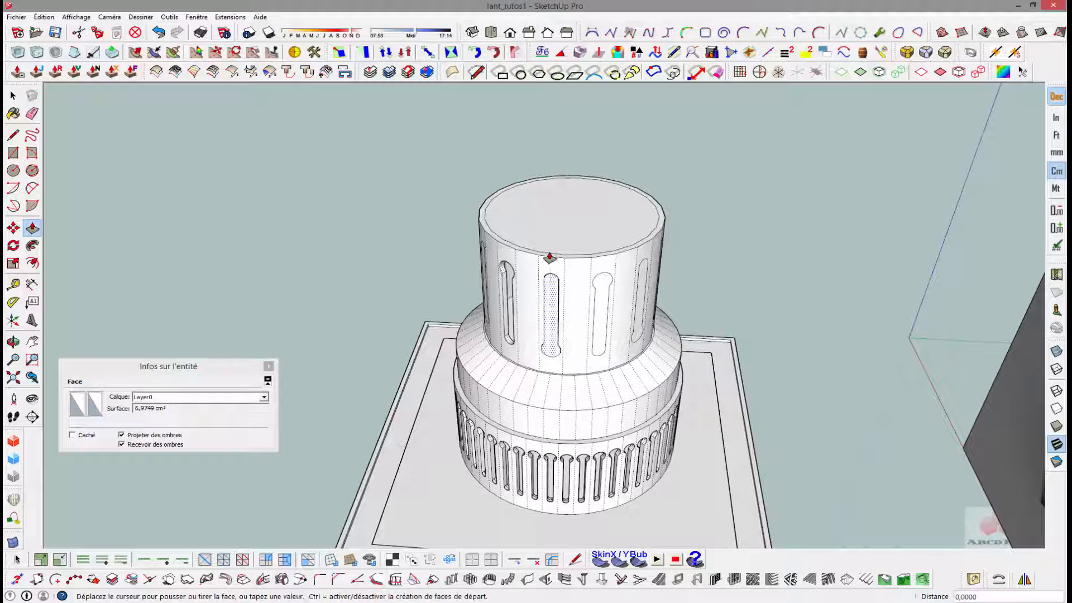
click(549, 257)
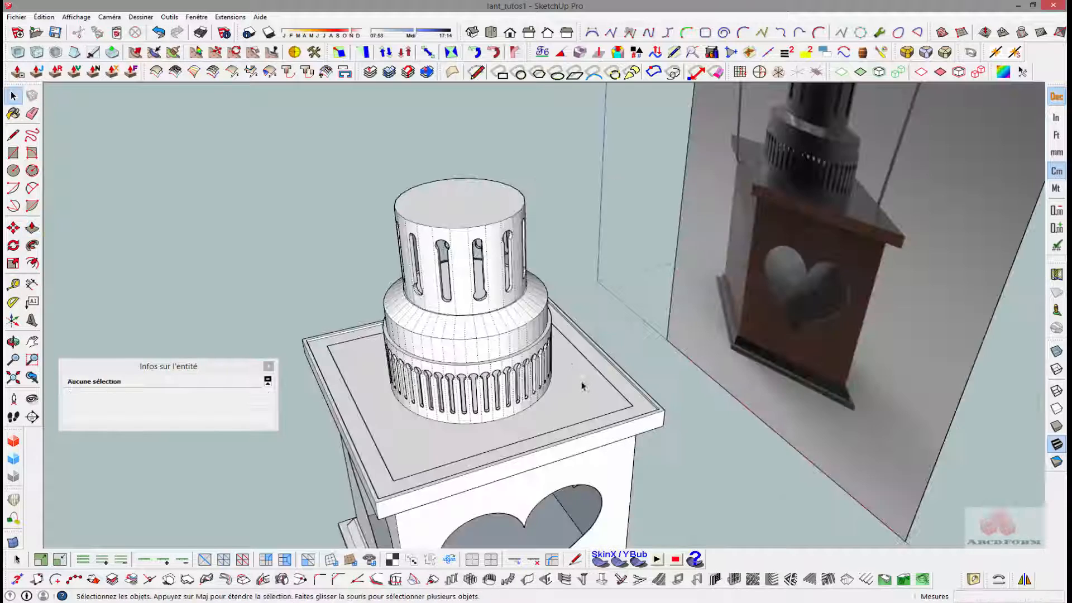
- Extrude the upper tube's circular top face 1 cm upward
middle_drag(582, 384, 523, 248)
scroll(458, 245, up, 3)
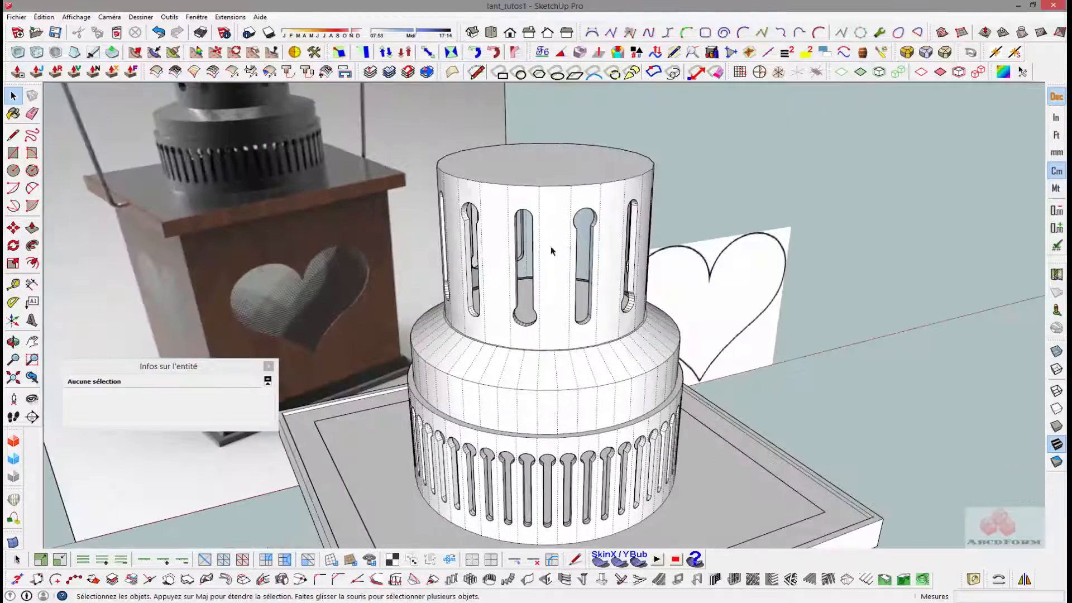
middle_drag(678, 261, 511, 246)
click(512, 238)
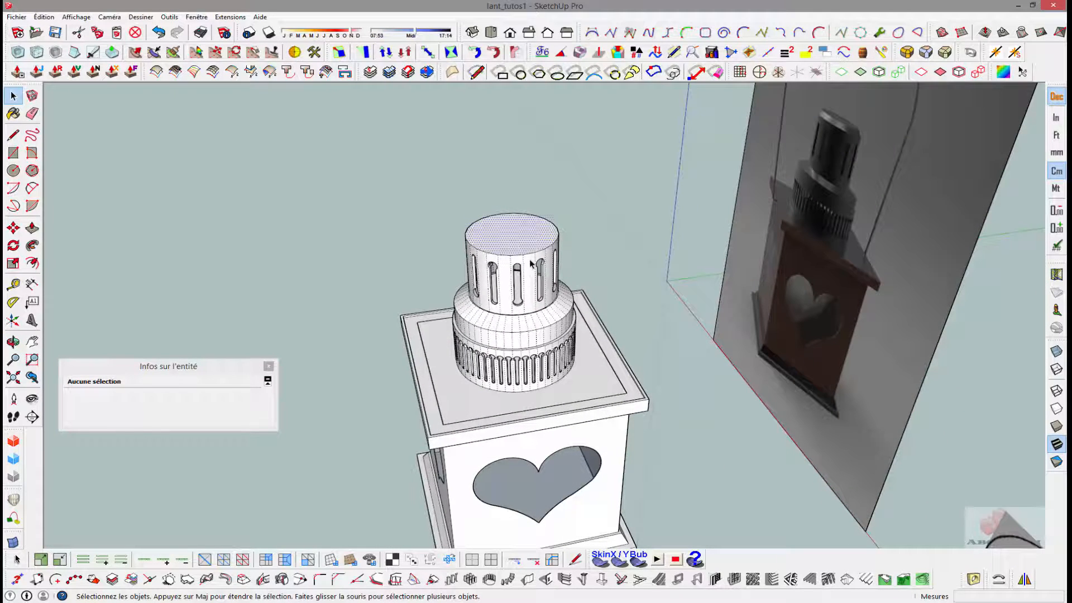
key(p)
click(512, 245)
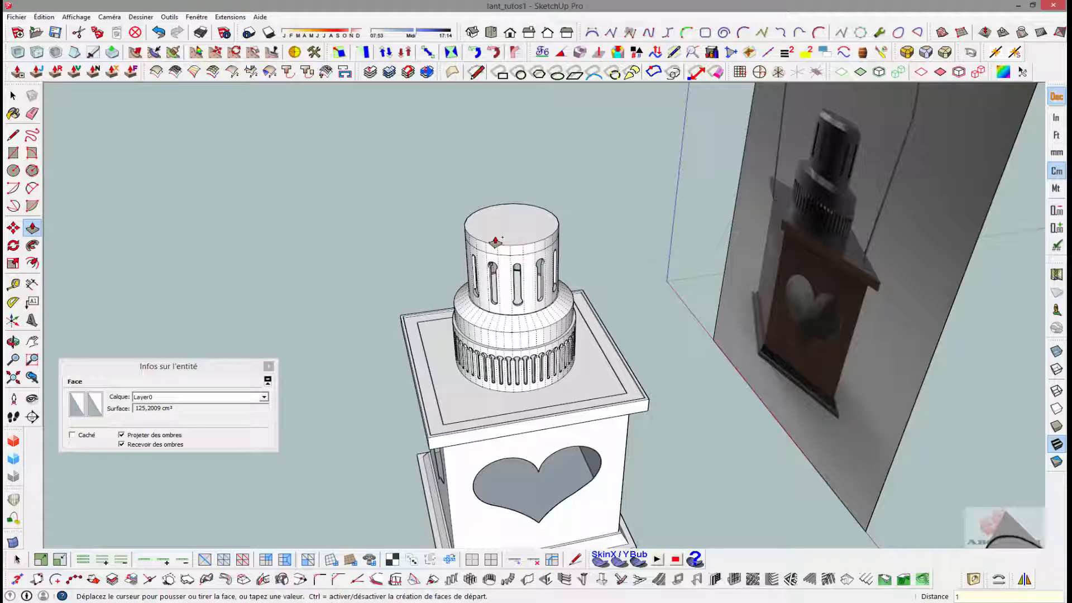
key(Return)
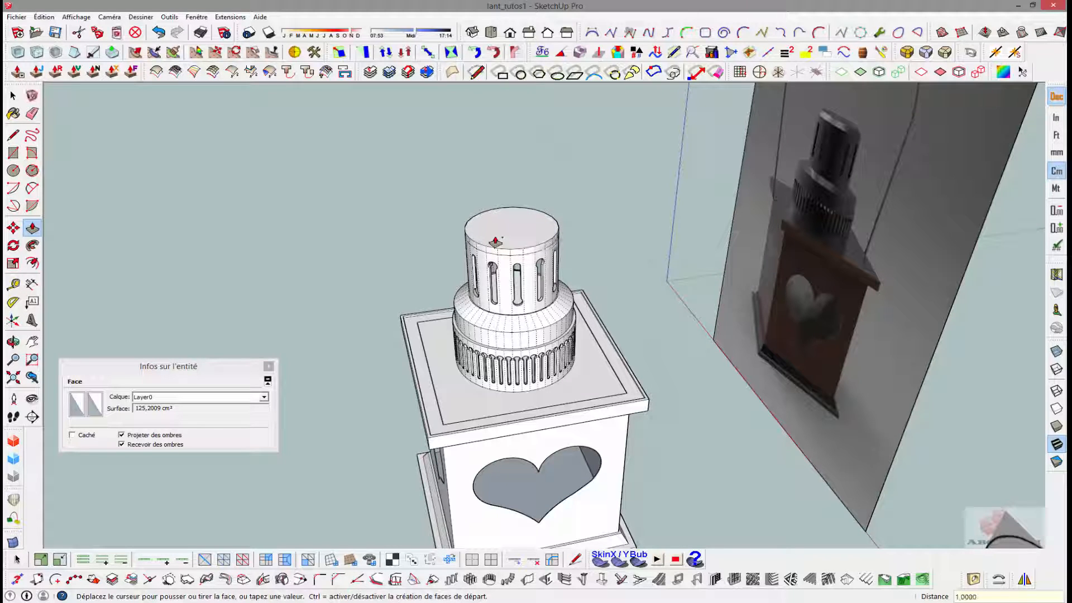
- Scale the outline circle of the tube's top face about its centre to about 0.83, bevelling the cap
scroll(514, 235, up, 3)
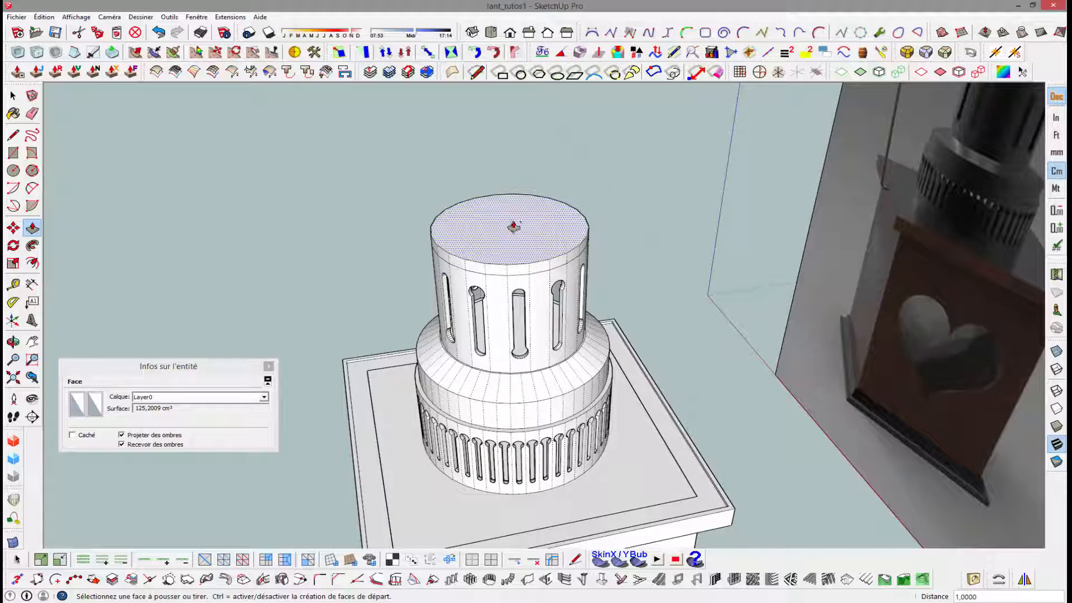
scroll(513, 226, down, 2)
key(space)
click(494, 255)
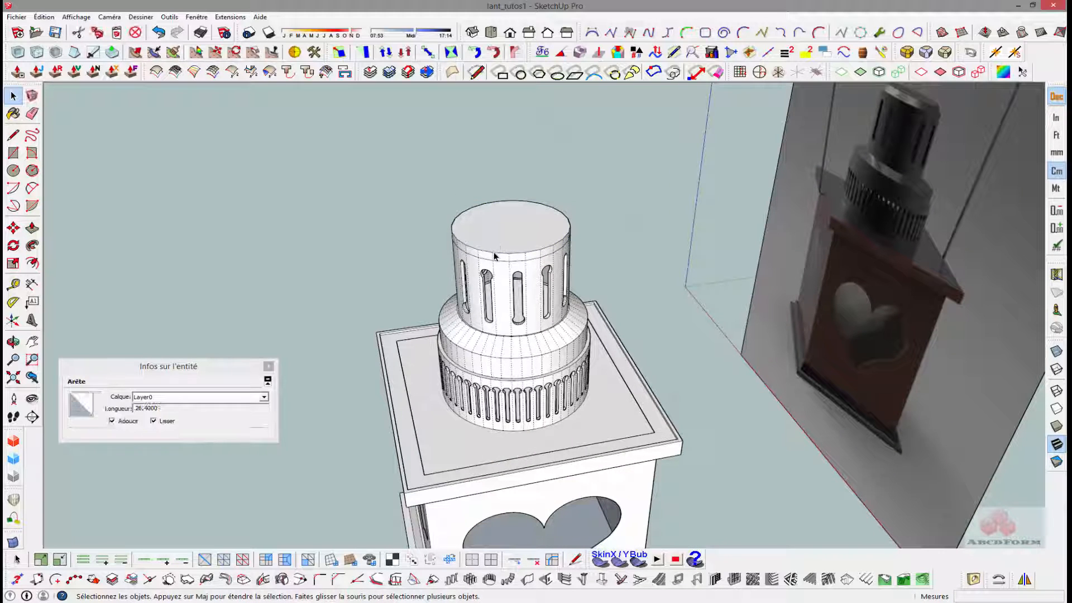
key(s)
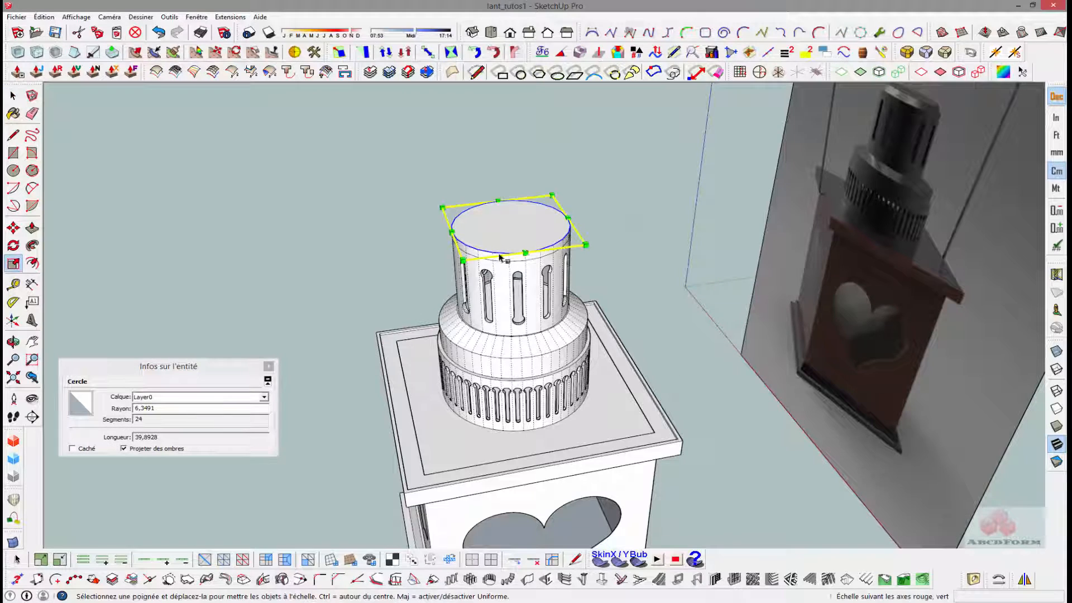
click(585, 245)
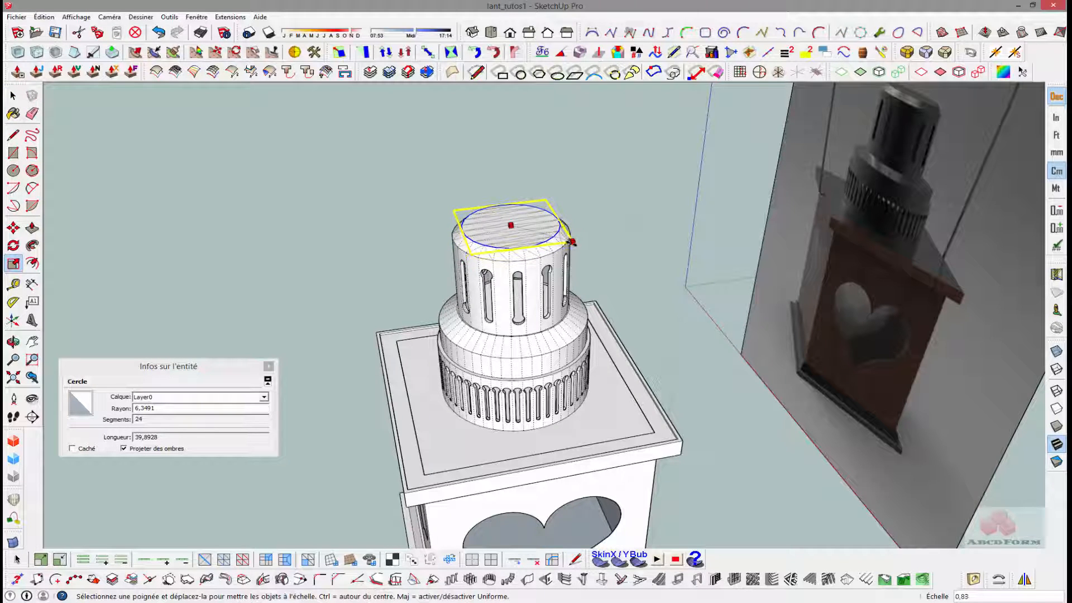
click(571, 242)
key(space)
click(385, 253)
- Select all the geometry connected to the chimney and make it a group
middle_drag(364, 219, 338, 141)
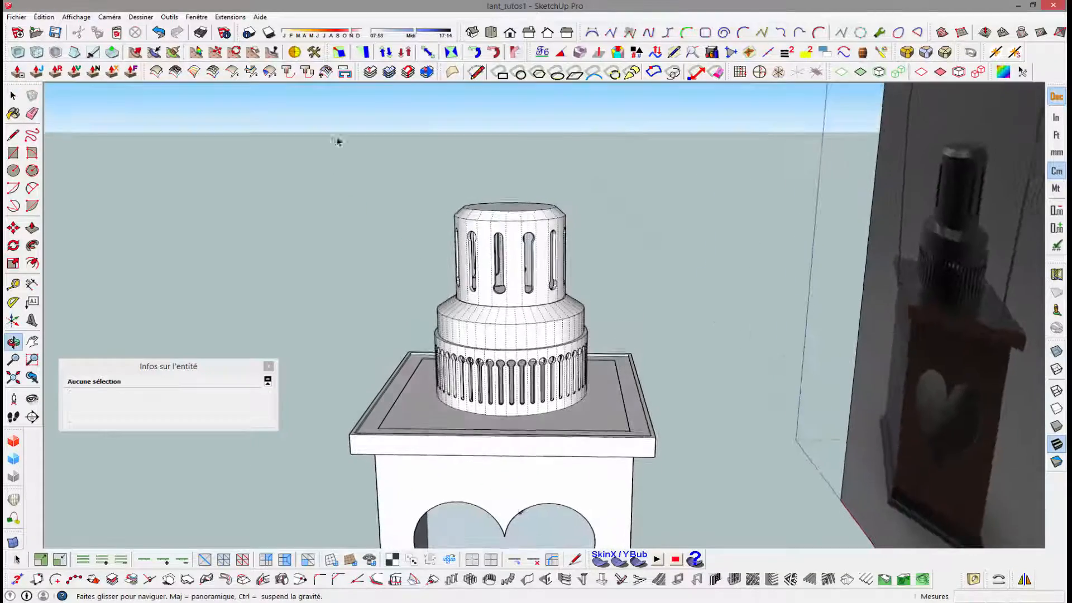
mouse_move(431, 218)
middle_down()
mouse_move(512, 283)
mouse_move(374, 280)
mouse_move(596, 296)
mouse_move(376, 165)
middle_up()
scroll(374, 279, down, 1)
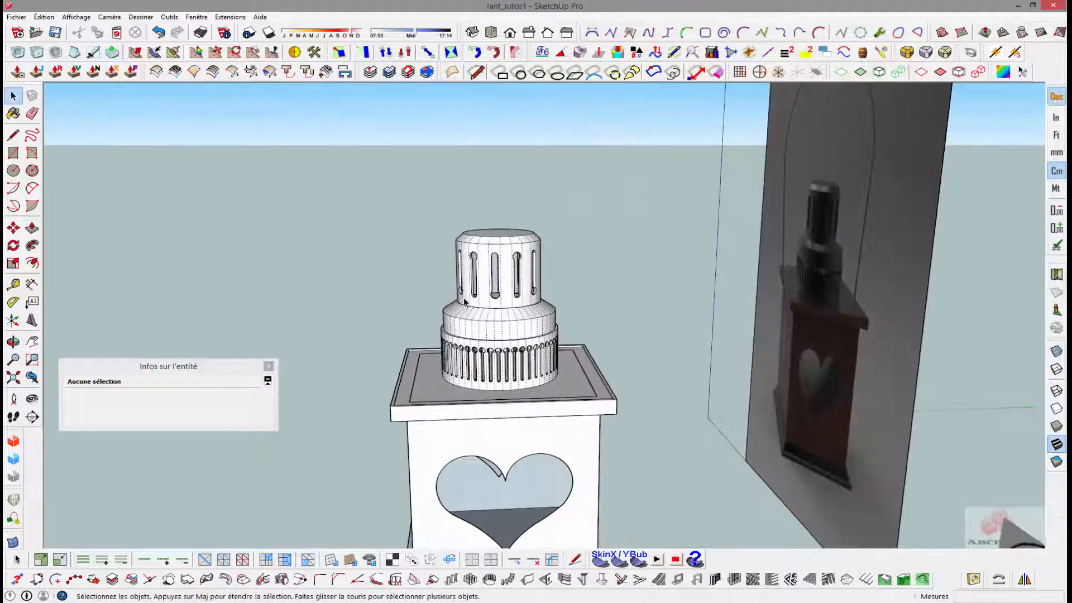
triple_click(485, 323)
right_click(484, 323)
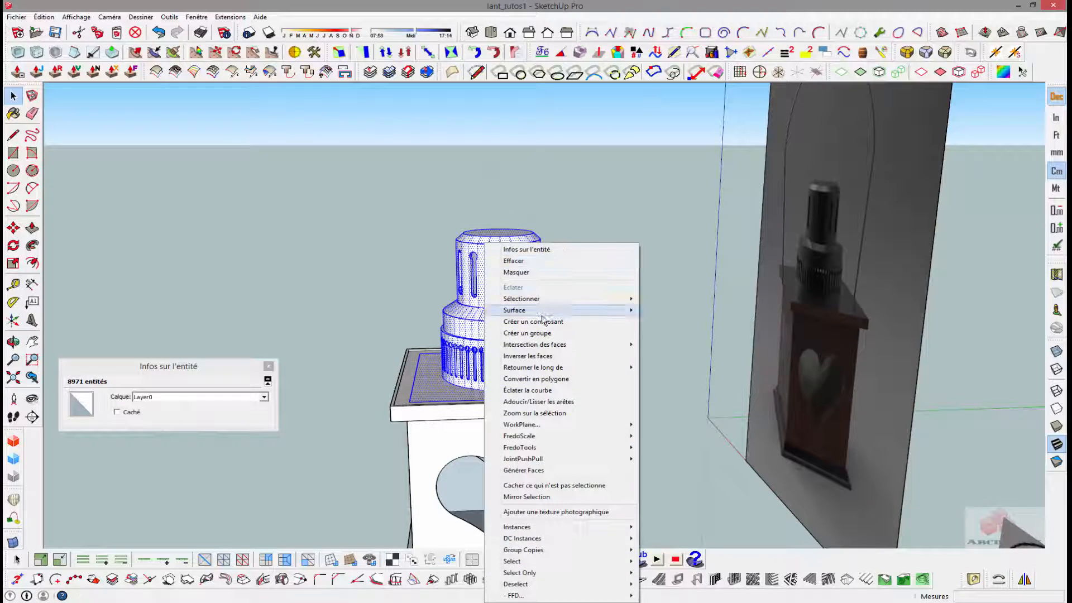
click(545, 334)
middle_drag(306, 247, 447, 327)
click(314, 287)
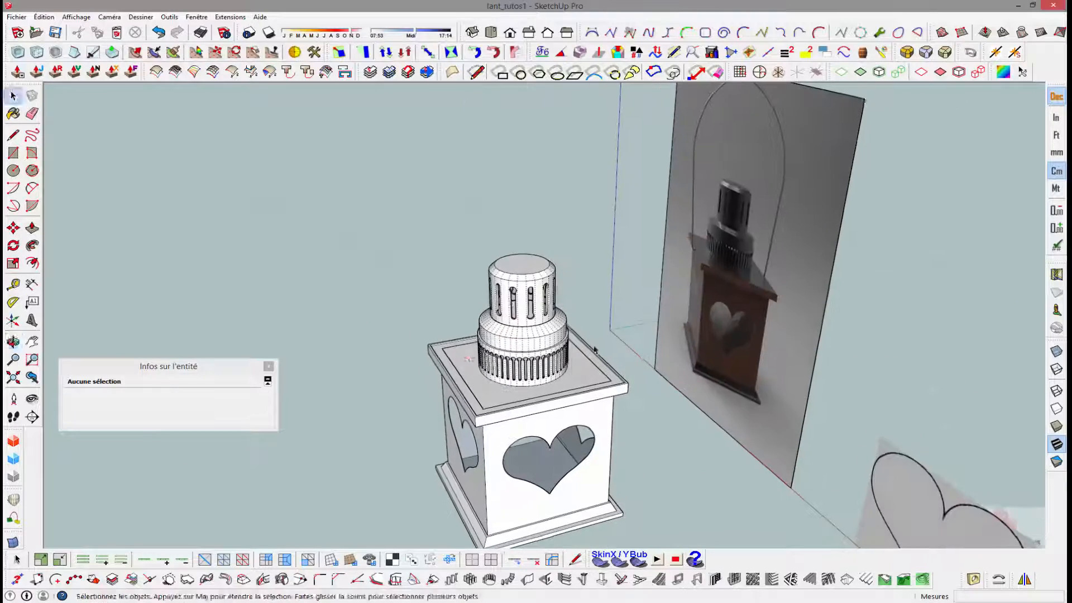
- Compare the lantern model with the reference image, examining the chimney and the points where the wire handle meets the lid
middle_drag(596, 353, 681, 340)
scroll(626, 392, up, 3)
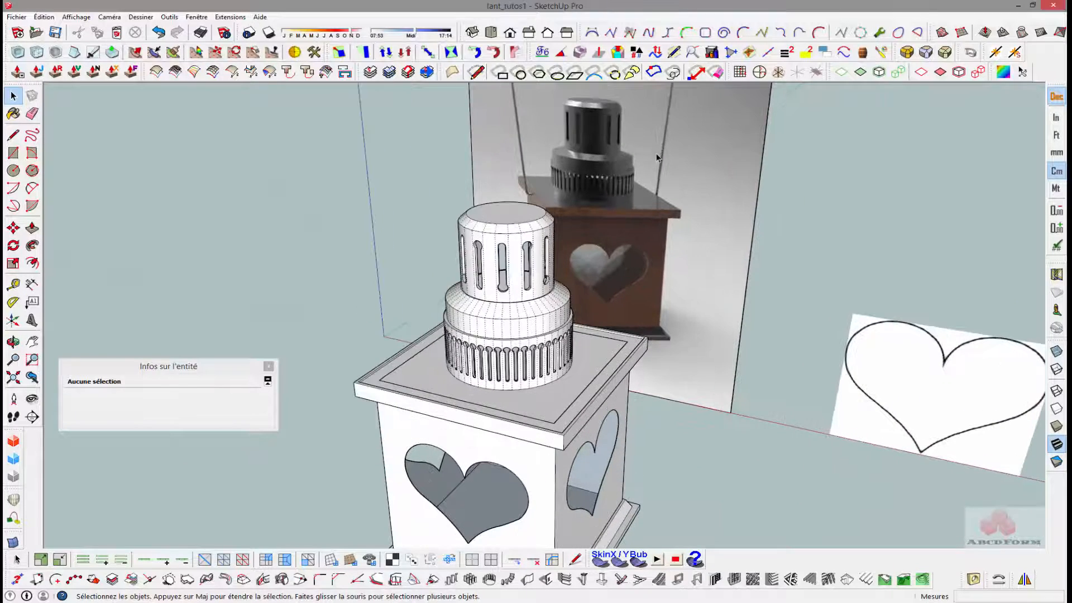
scroll(658, 158, down, 5)
shift+middle_drag(634, 195, 592, 283)
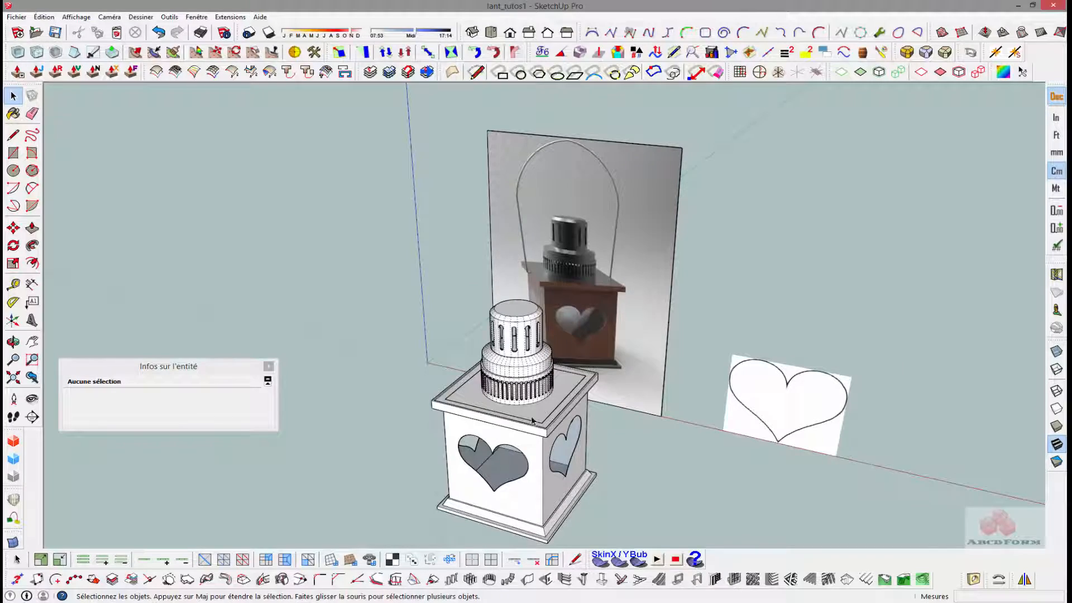
middle_drag(532, 420, 636, 416)
scroll(525, 389, up, 3)
middle_drag(629, 269, 500, 253)
scroll(622, 236, up, 2)
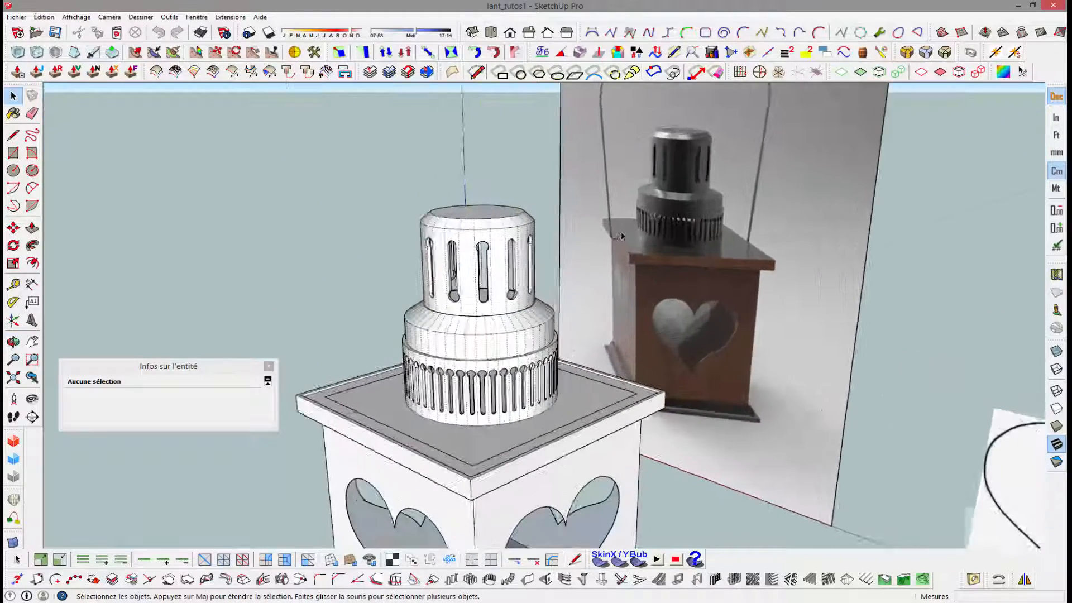
- Place guides on the lid's side face: a horizontal one 1.15 cm below the top edge and a vertical one through the face's midpoint
scroll(622, 237, up, 5)
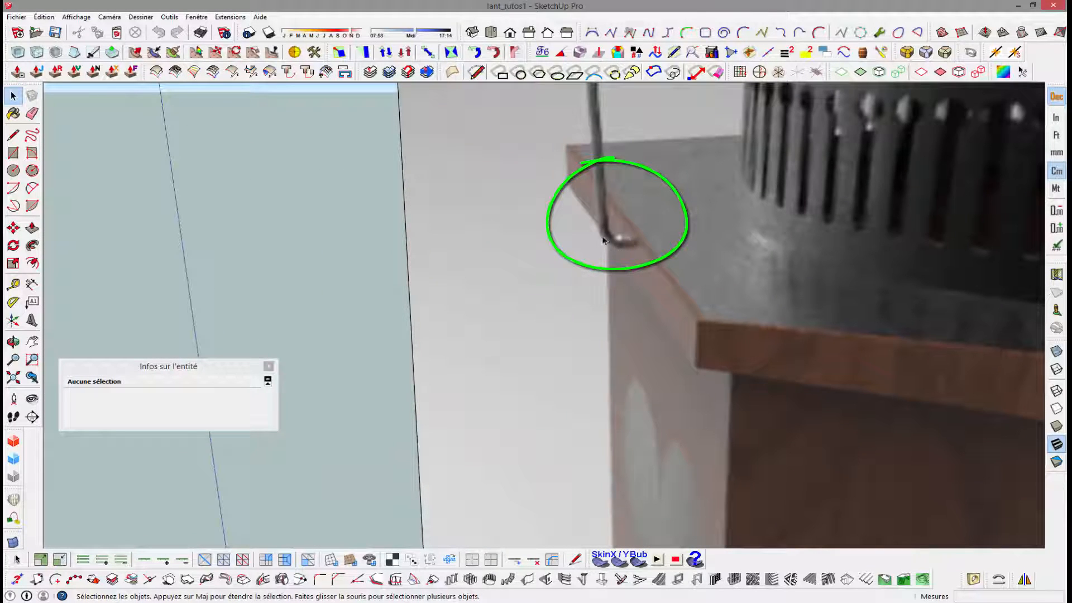
scroll(612, 242, down, 3)
scroll(612, 242, up, 2)
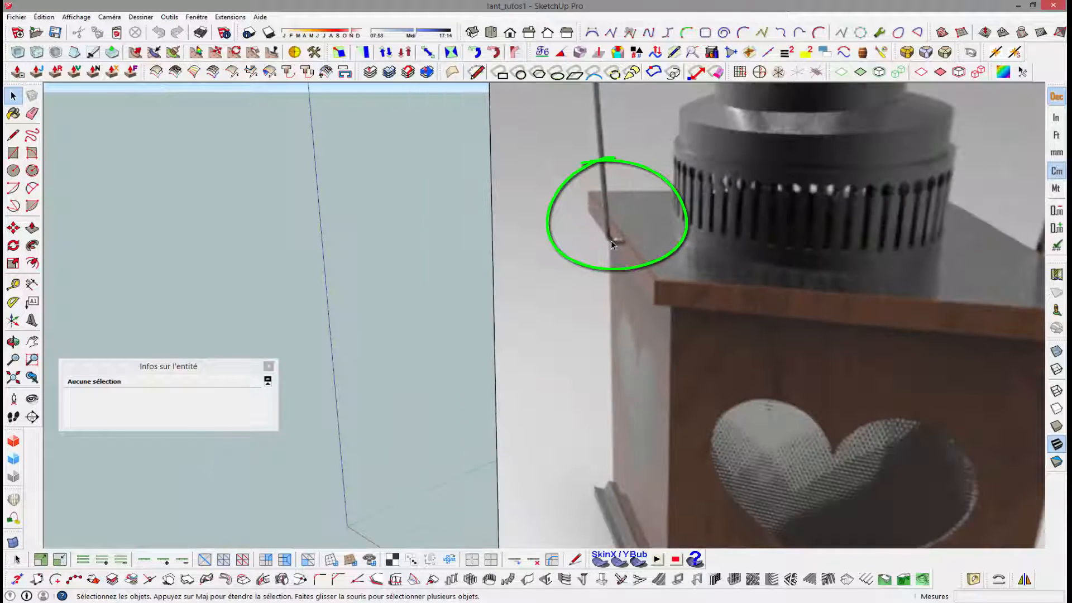
scroll(611, 244, down, 6)
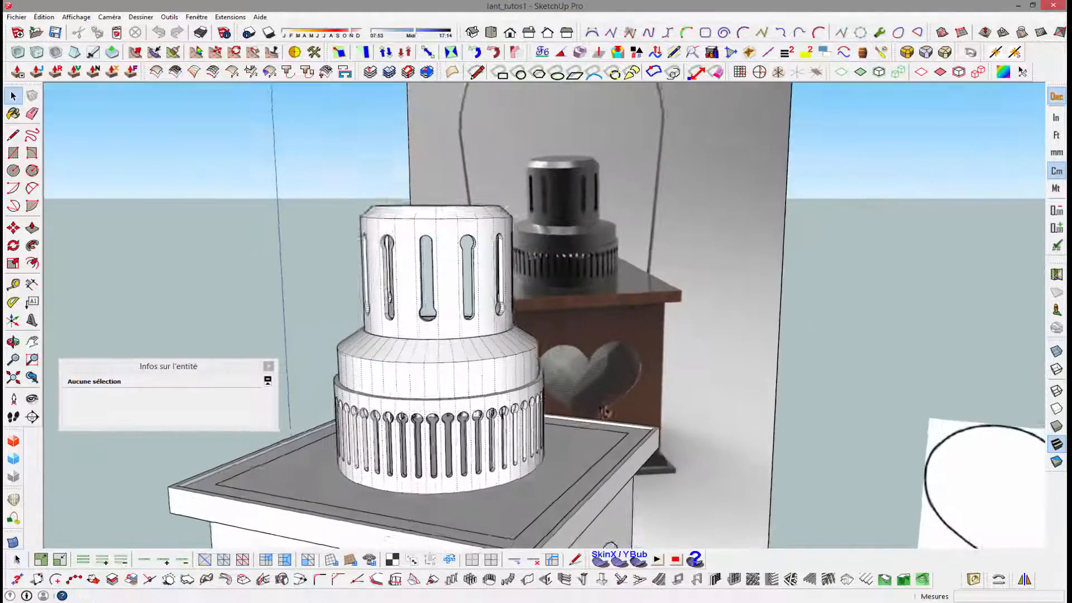
scroll(586, 506, up, 2)
mouse_move(555, 480)
shift+middle_down()
mouse_move(407, 316)
mouse_move(407, 361)
mouse_move(394, 368)
mouse_move(469, 335)
shift+middle_up()
scroll(440, 342, down, 2)
key(t)
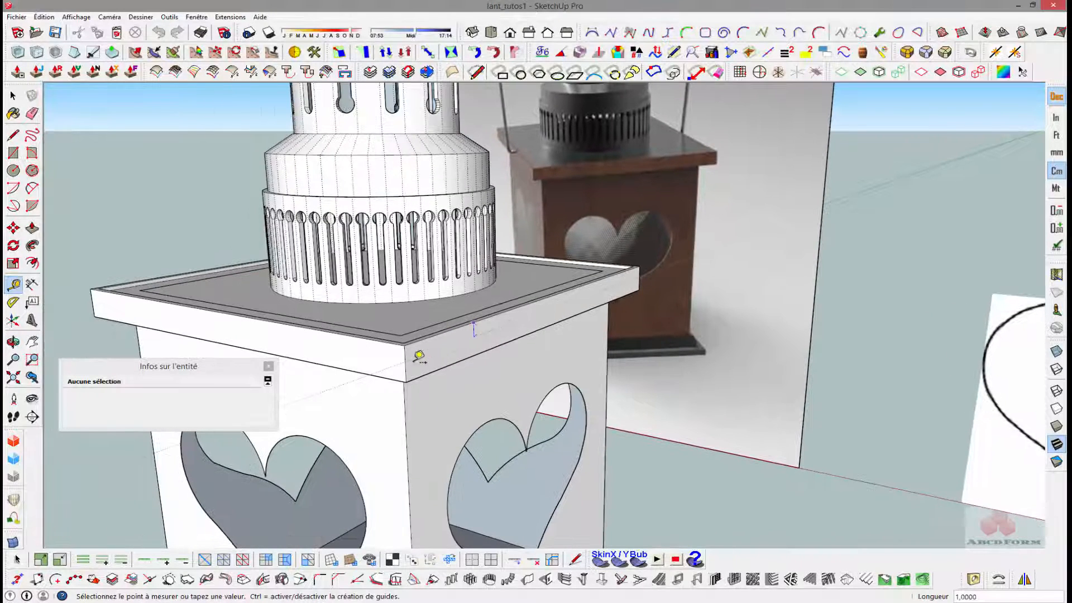
click(413, 356)
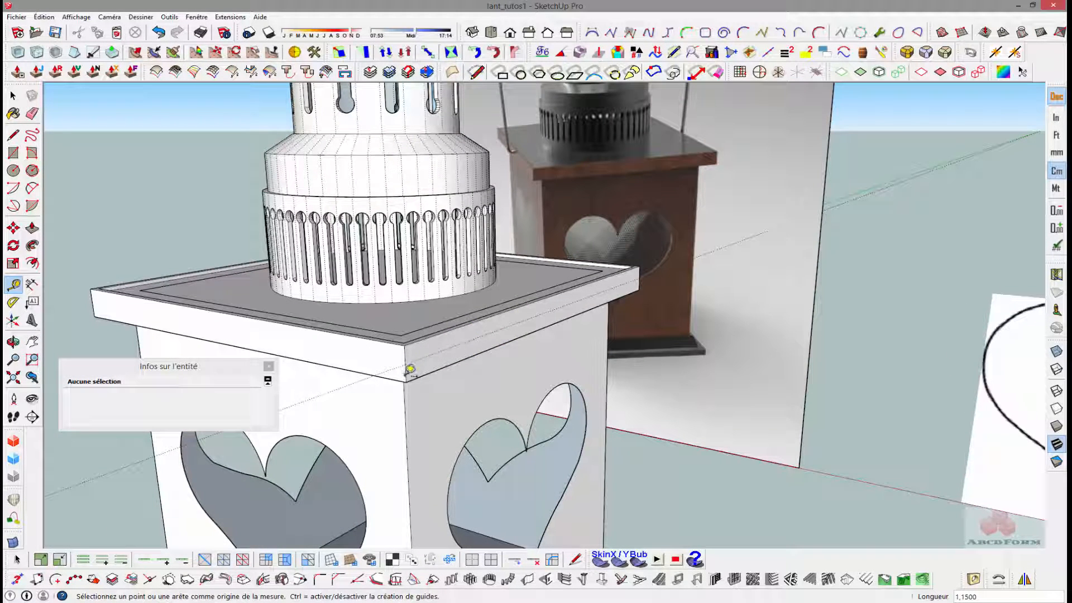
click(407, 373)
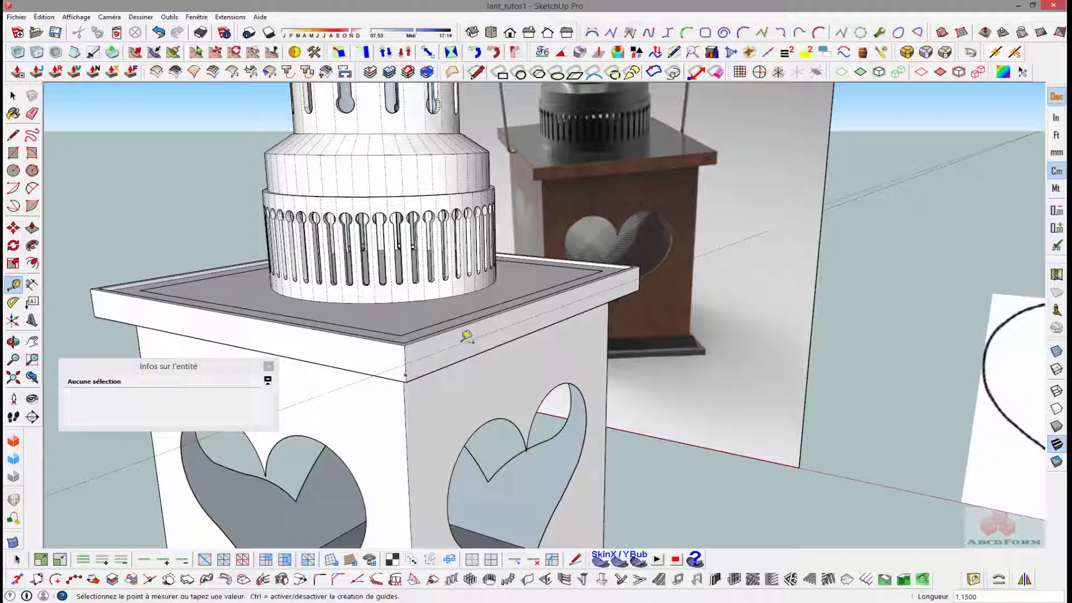
click(557, 289)
- Offset a parallel guide 1 cm outward along the red axis from the horizontal guide on the lid's side
scroll(562, 302, up, 5)
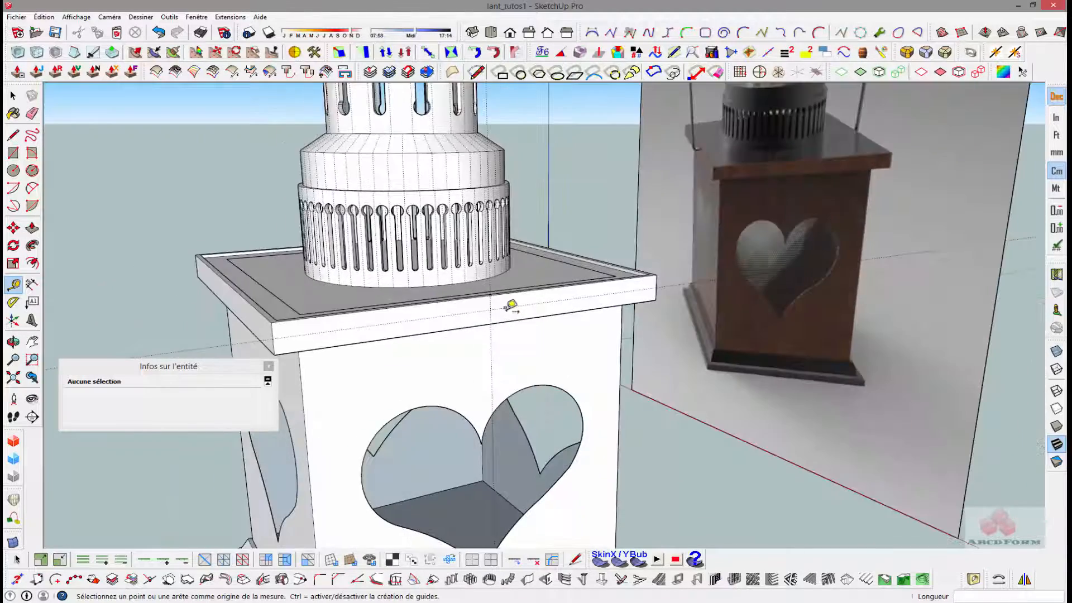
middle_drag(463, 311, 532, 330)
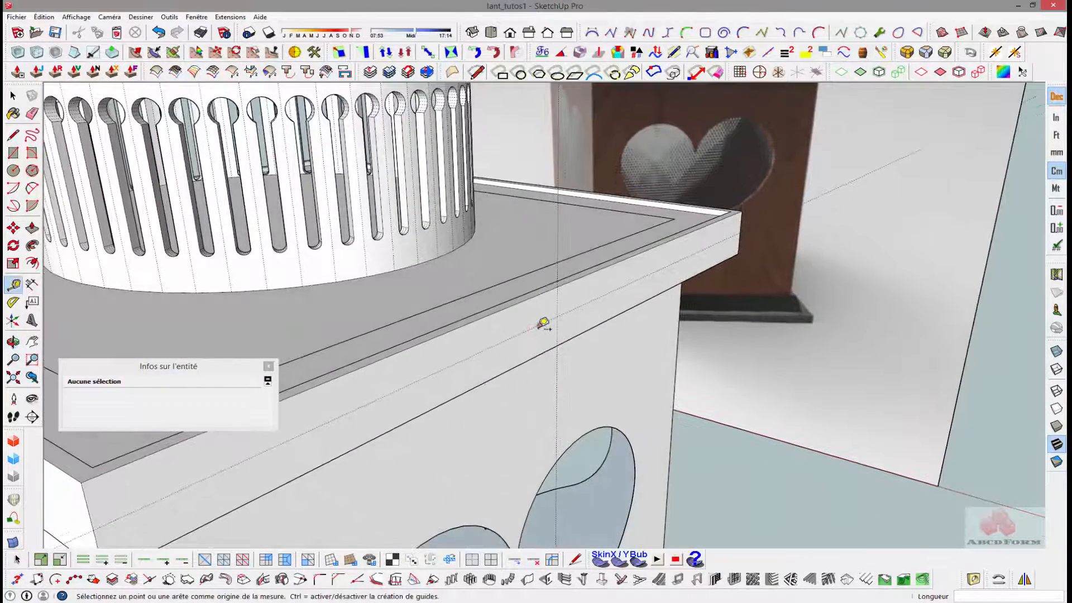
click(539, 325)
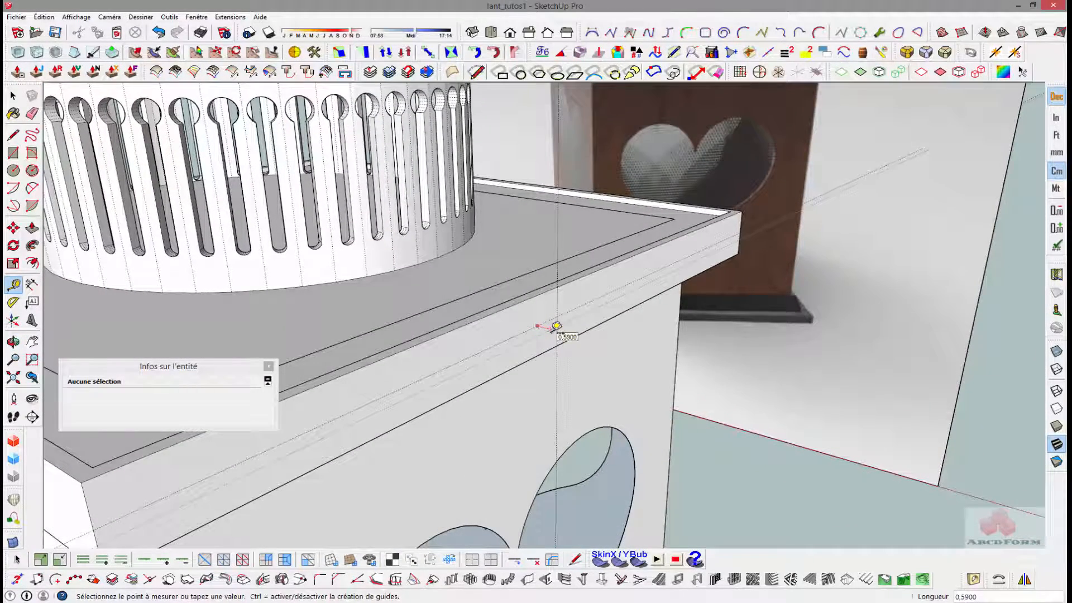
key(Return)
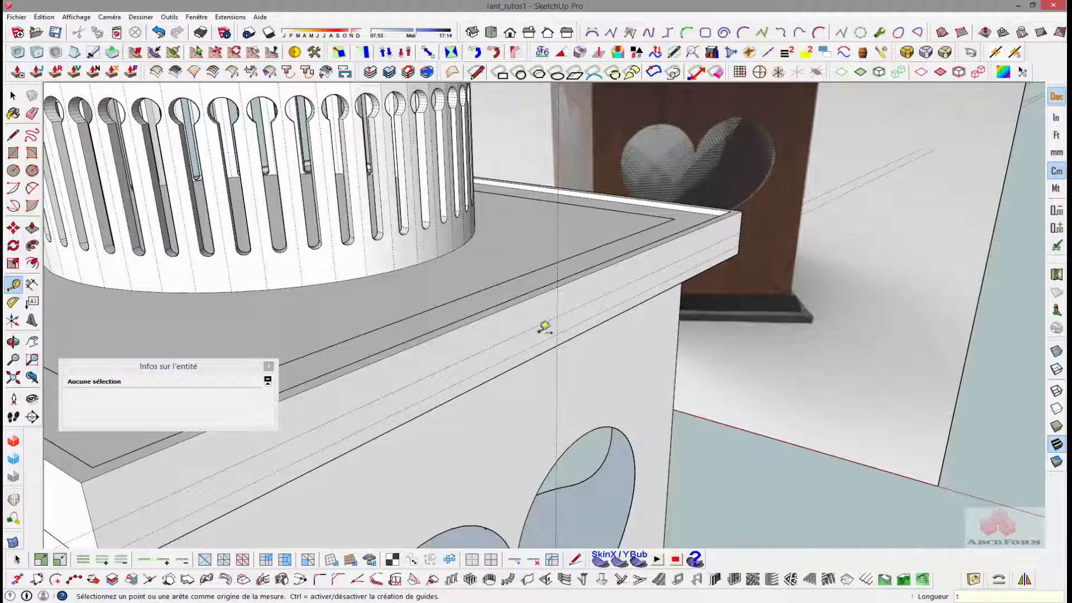
- Offset a second vertical guide 1 cm outward from the vertical guide at the middle of the lid's side
middle_drag(543, 326, 682, 307)
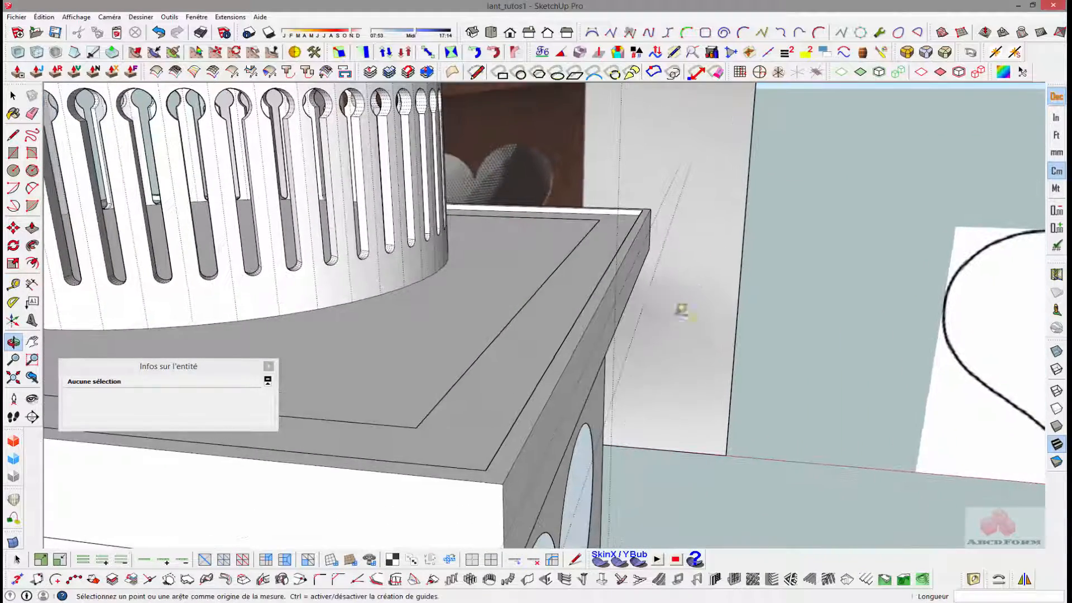
click(624, 235)
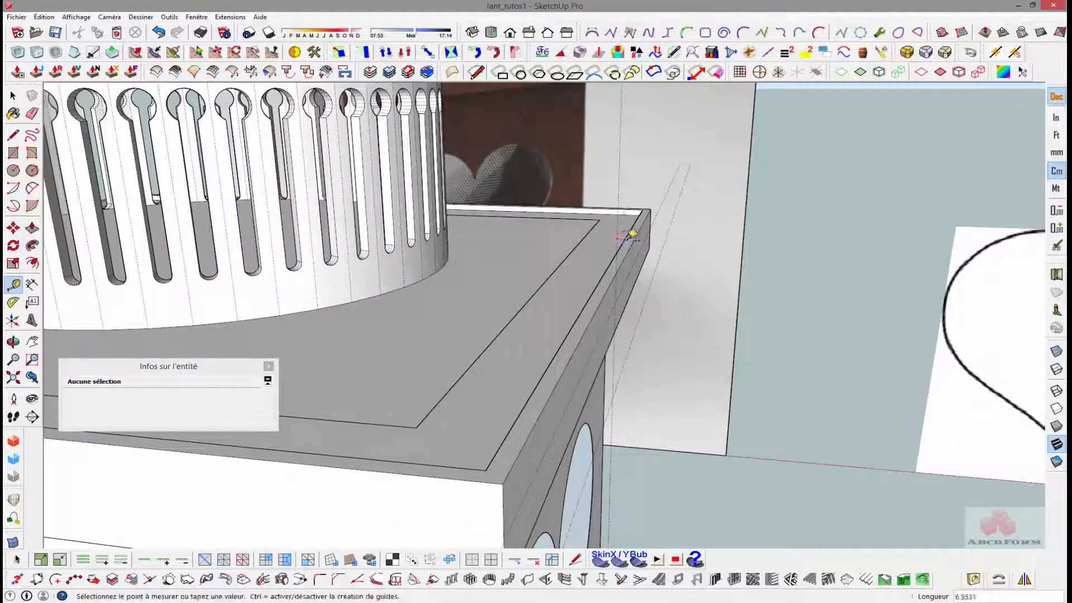
middle_drag(644, 234, 604, 254)
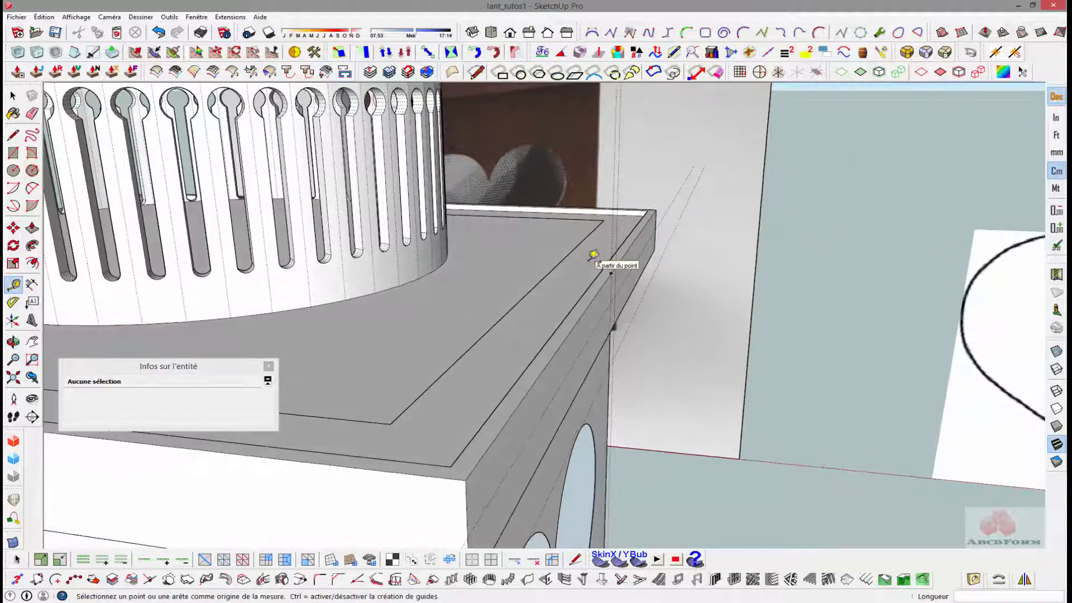
click(618, 236)
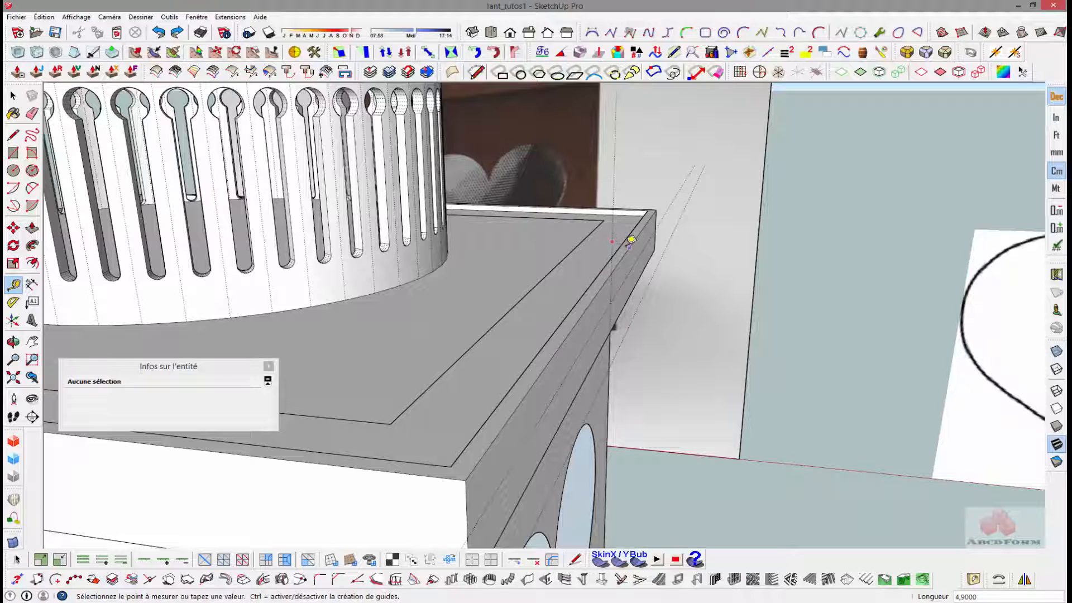
middle_drag(629, 230, 643, 242)
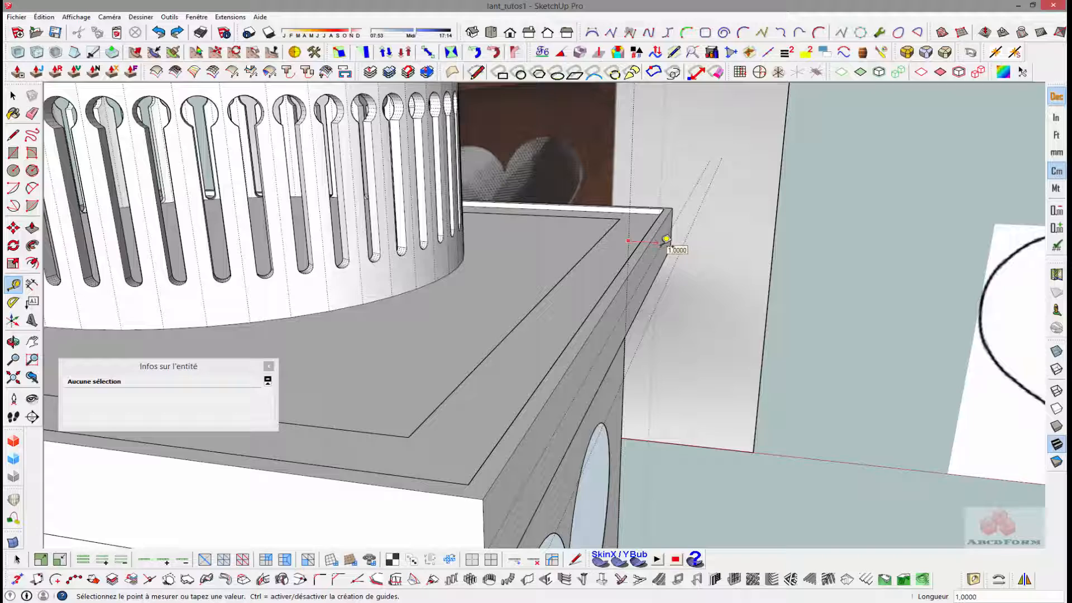
click(666, 241)
- Move the outer horizontal guide 1 cm up along the blue axis
middle_drag(639, 242, 588, 322)
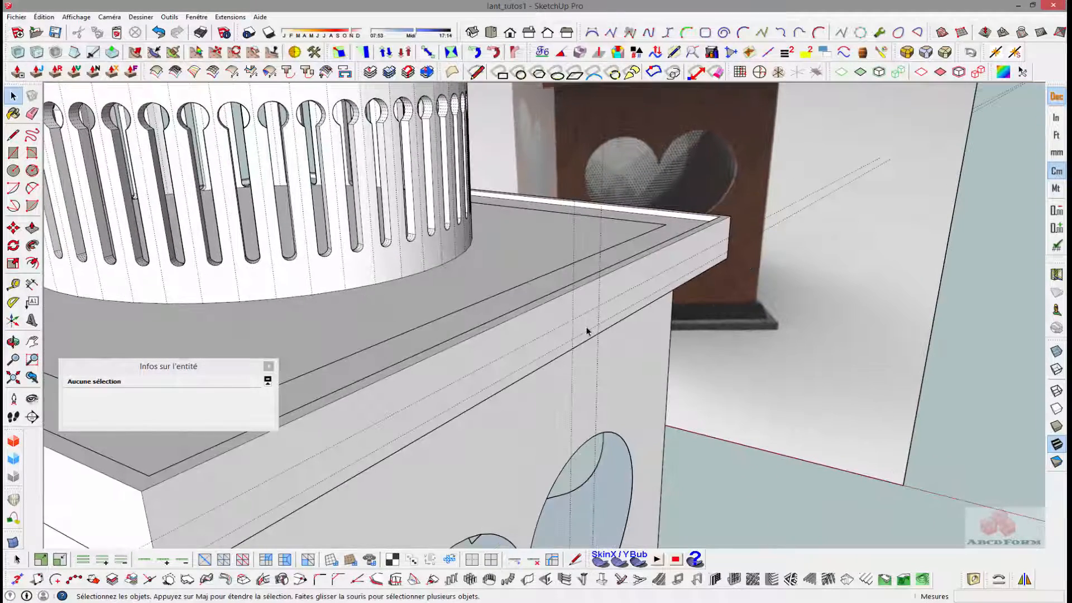
click(589, 331)
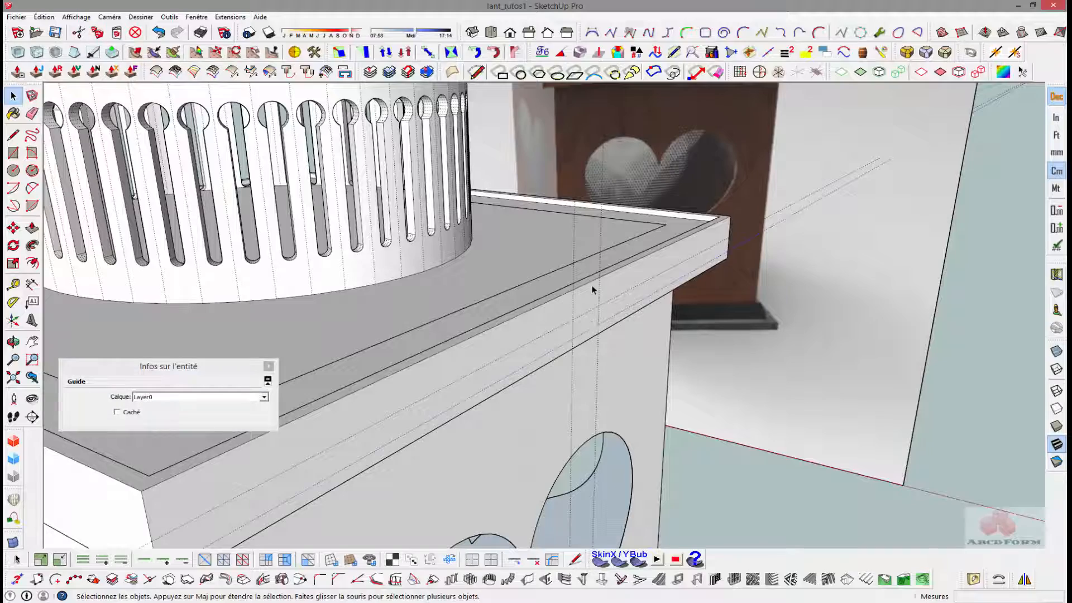
middle_drag(587, 286, 634, 281)
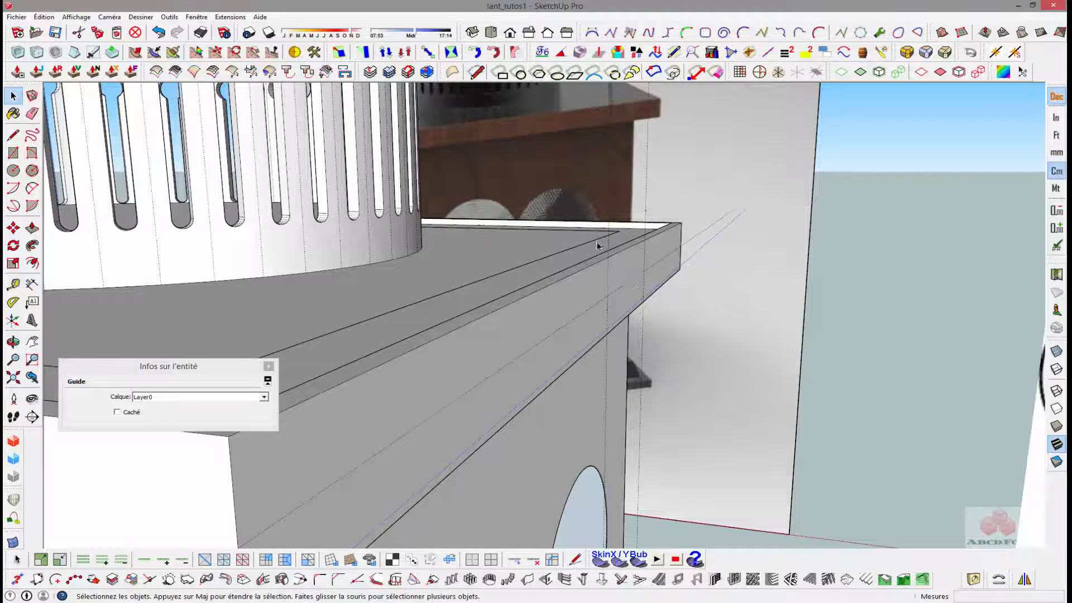
middle_drag(597, 245, 653, 271)
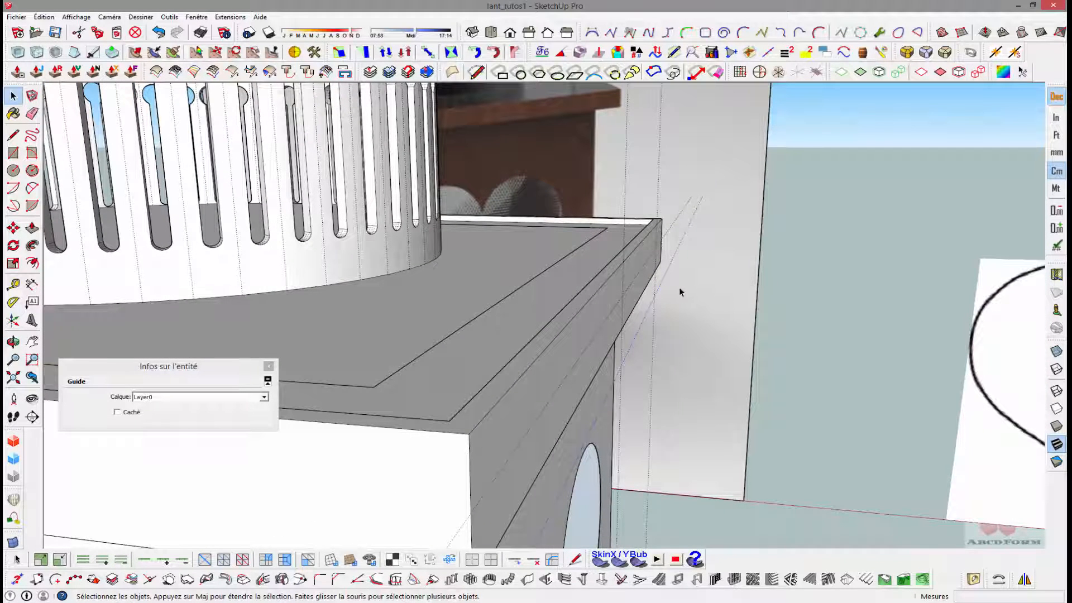
middle_drag(680, 292, 581, 284)
key(m)
click(564, 359)
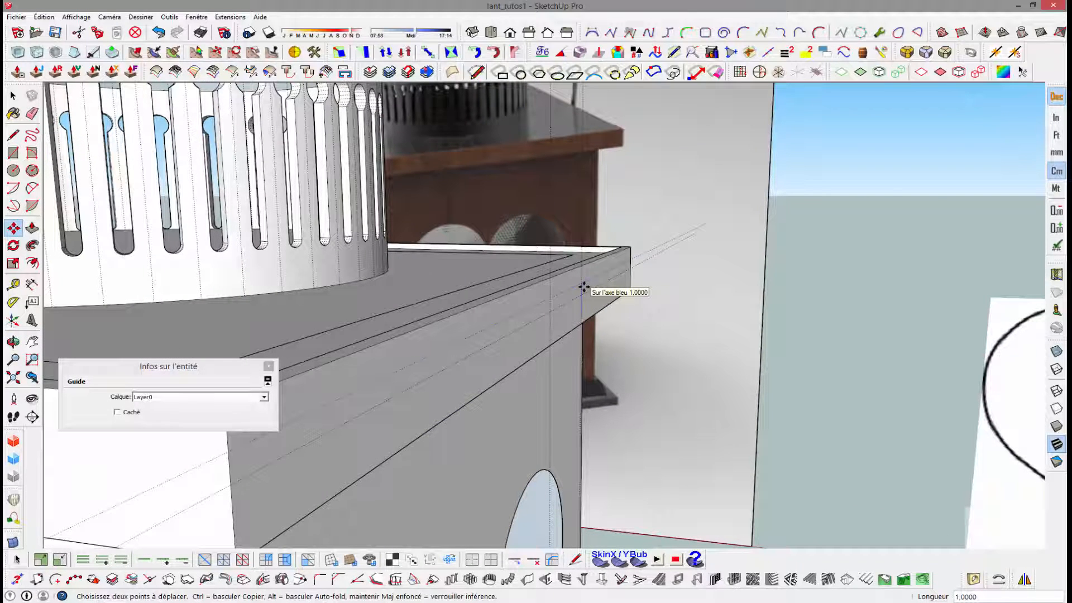
key(Return)
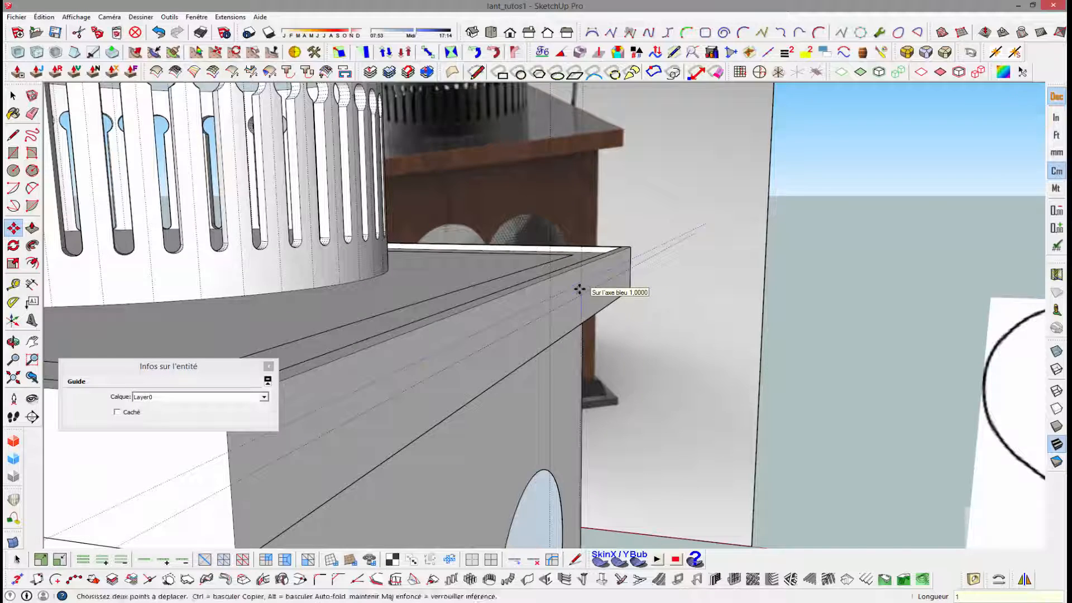
- Draw a two-point arc from the guide intersection on the lid's side to the outer guide intersection, with a bulge of about 0.27 cm
middle_drag(579, 290, 635, 256)
scroll(607, 315, up, 3)
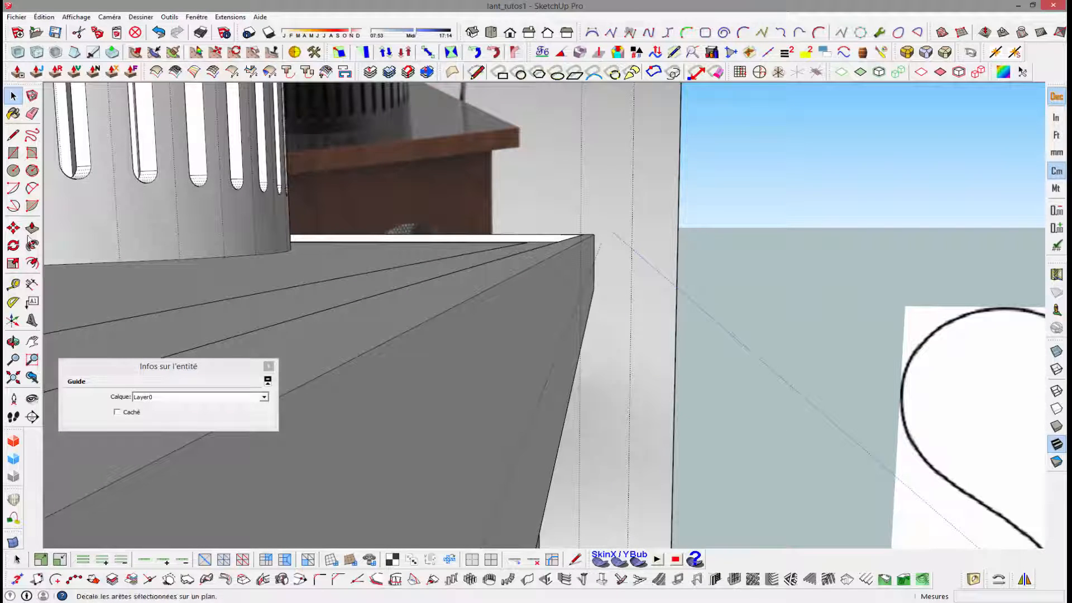
click(31, 188)
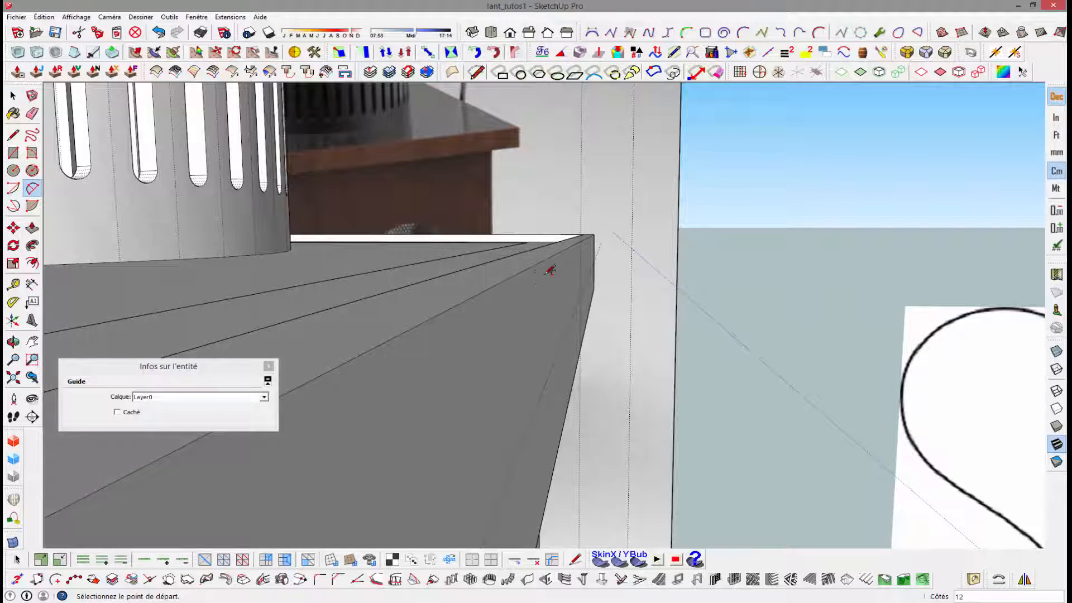
click(581, 295)
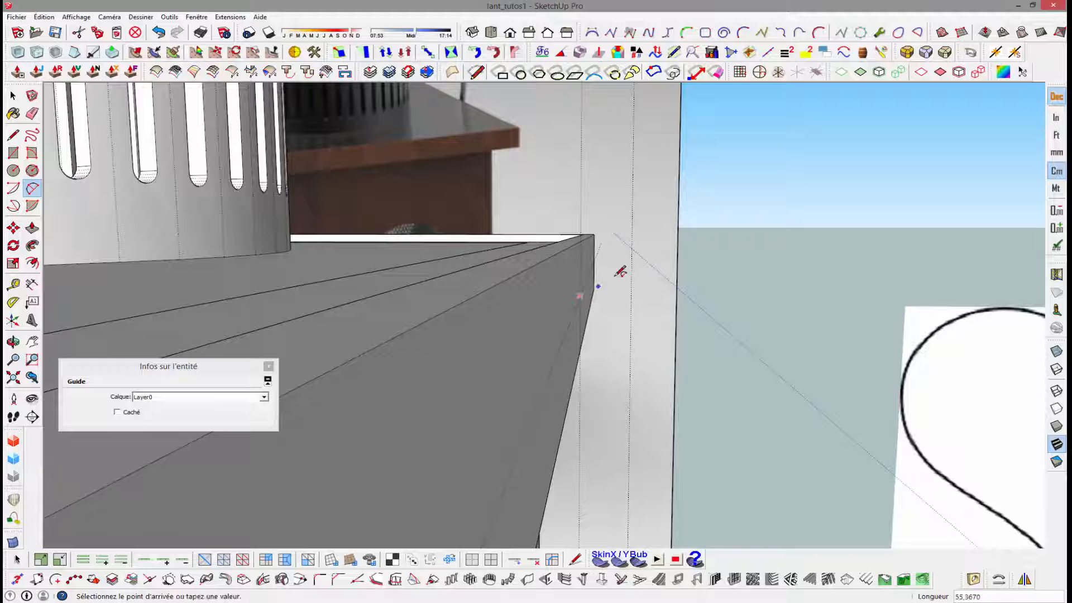
click(632, 248)
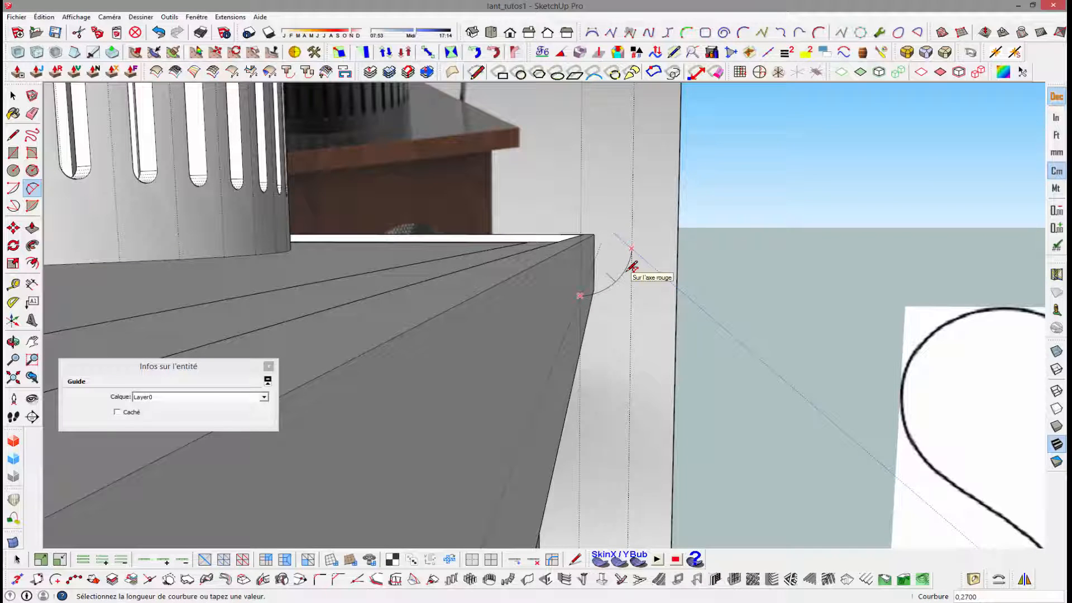
click(633, 267)
- Draw a vertical line 37 cm upward from the arc's outer end along the outer vertical guide
middle_drag(633, 267, 577, 285)
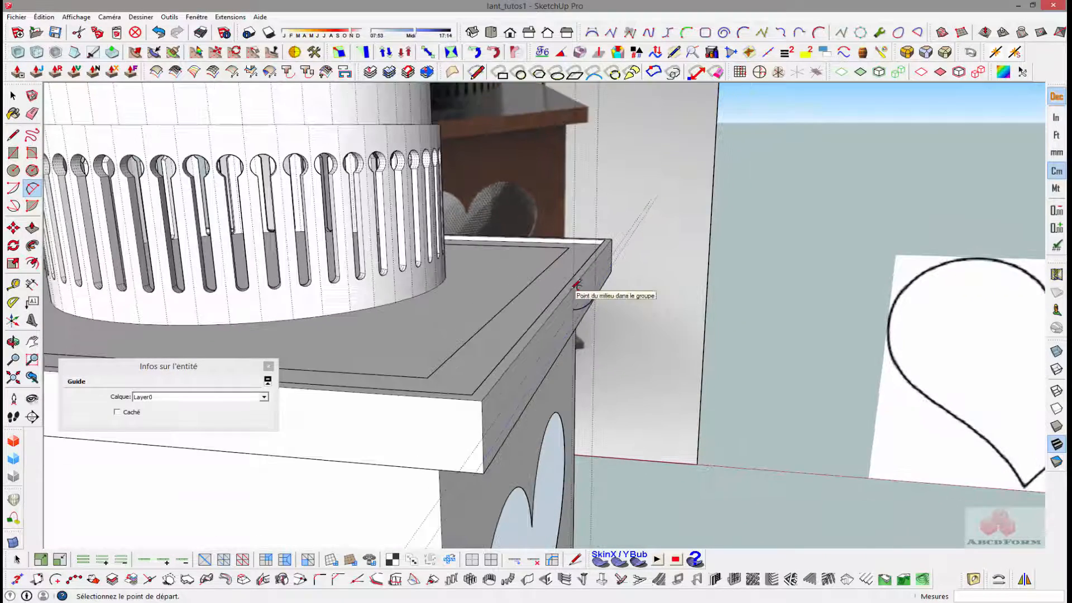
key(l)
middle_drag(594, 249, 614, 275)
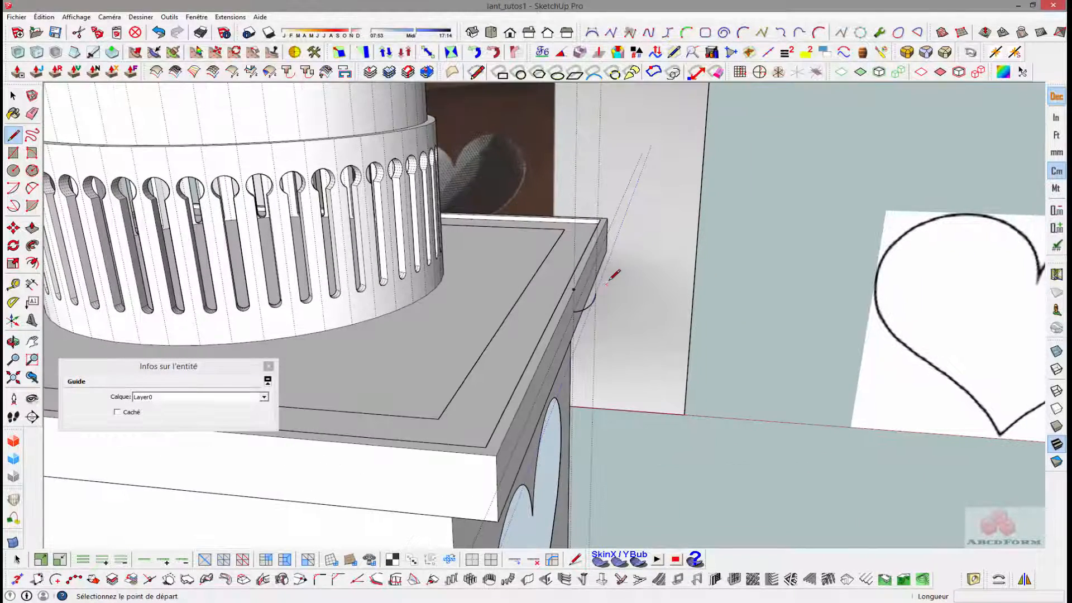
click(595, 293)
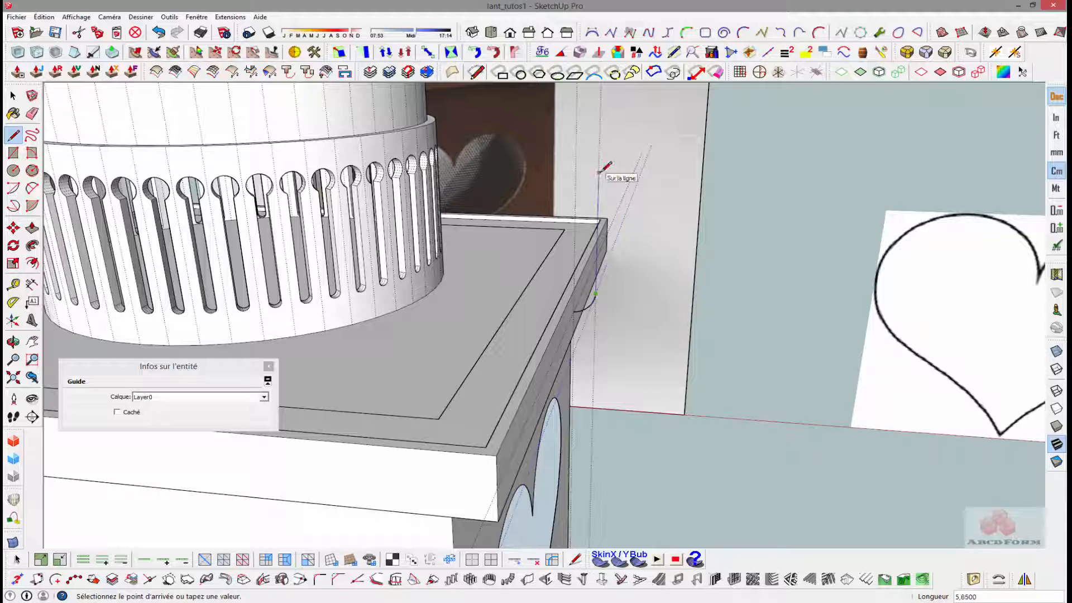
scroll(602, 170, down, 5)
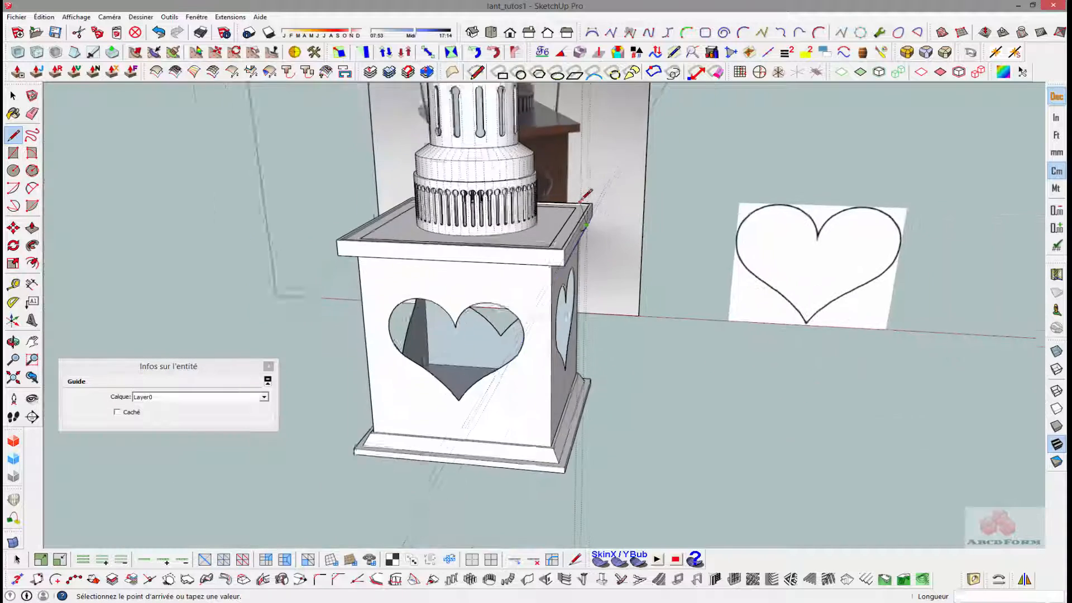
middle_drag(598, 196, 581, 275)
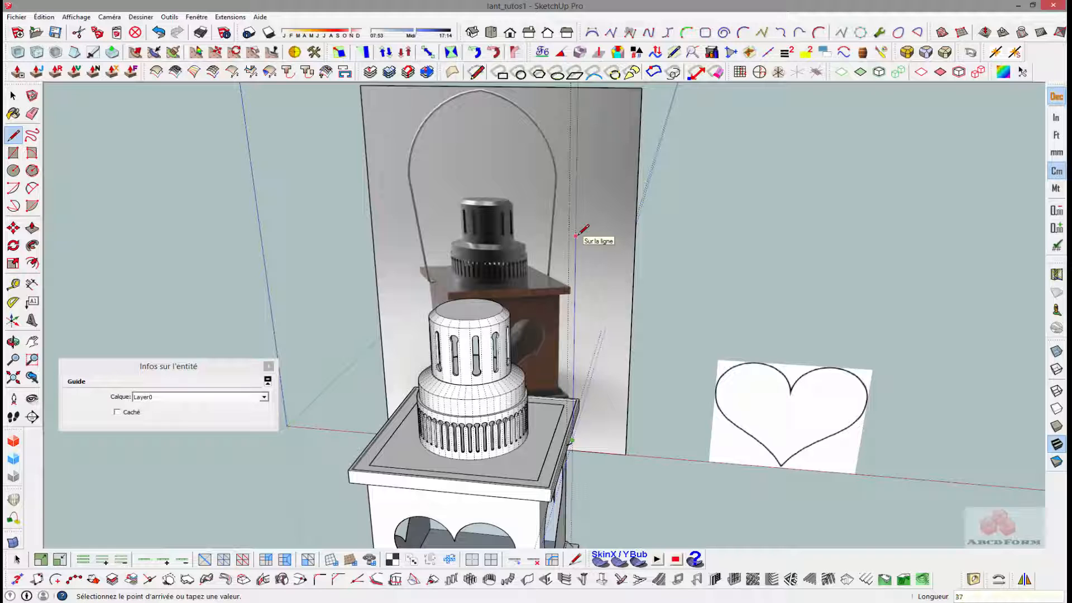
- Place a vertical guide through the centre of the chimney cap's top face
middle_drag(577, 235, 480, 334)
scroll(480, 334, up, 2)
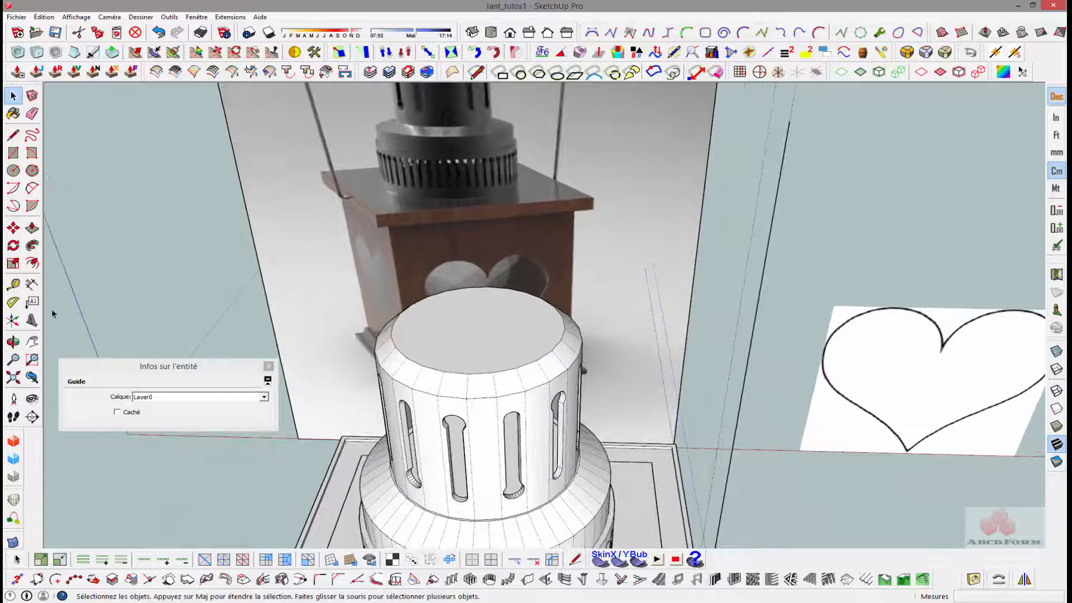
click(14, 285)
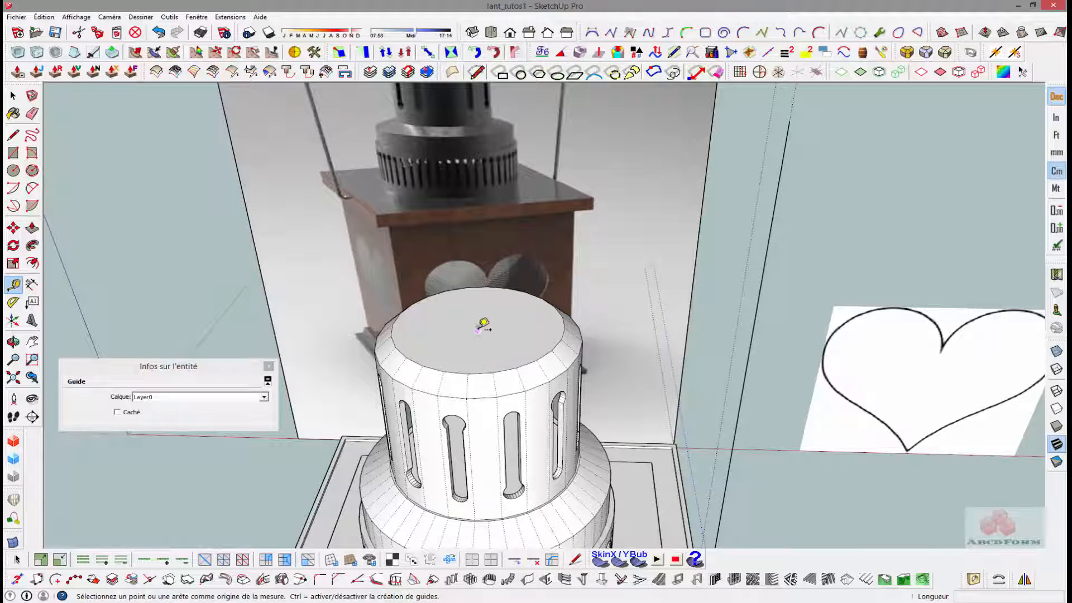
click(478, 326)
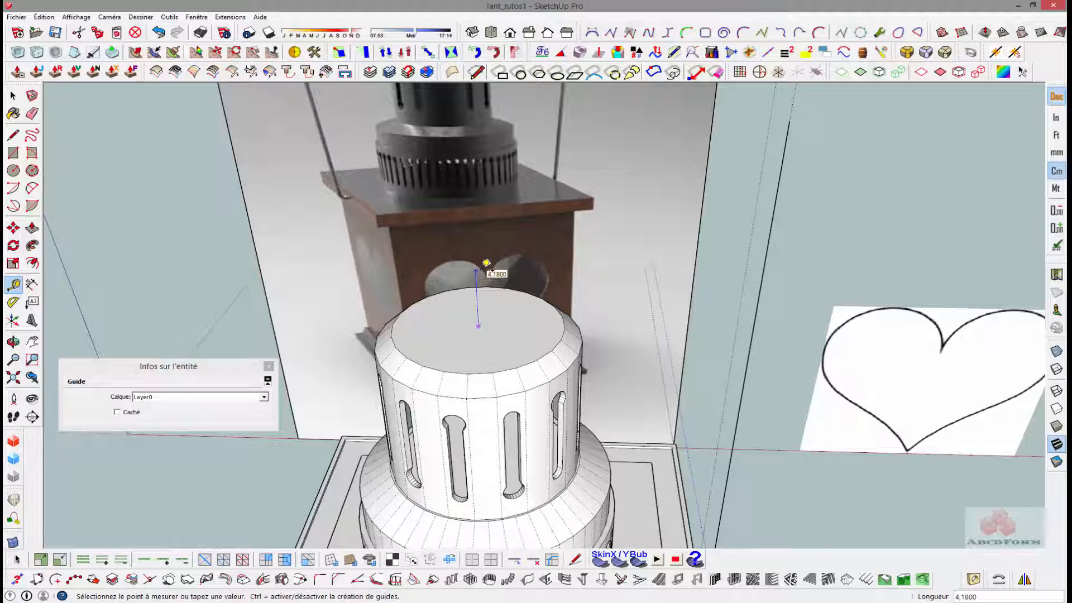
click(486, 262)
click(478, 327)
click(485, 271)
scroll(487, 262, down, 4)
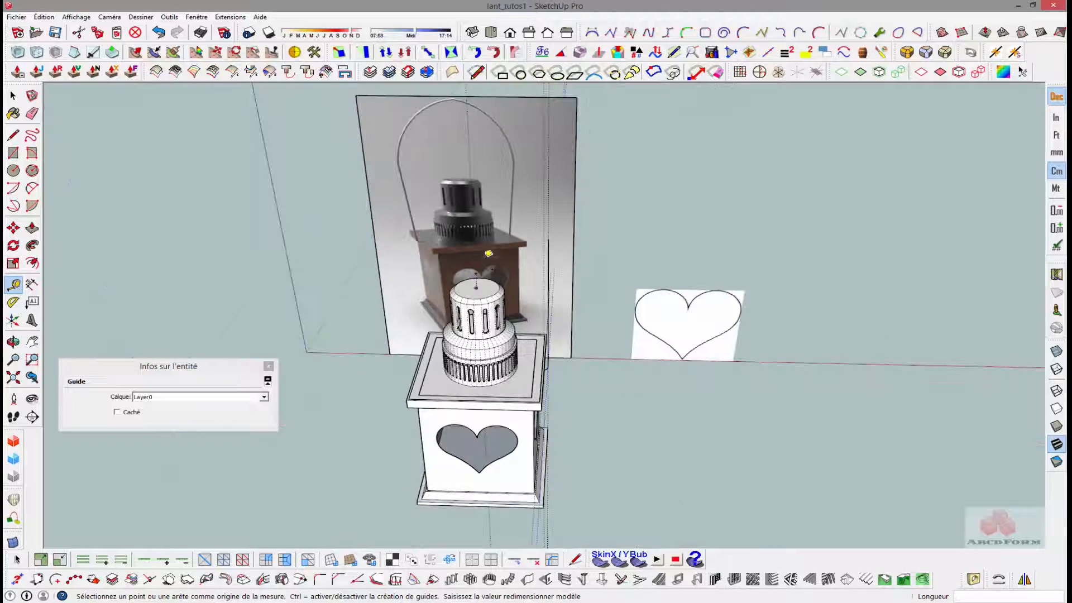
middle_drag(485, 258, 512, 250)
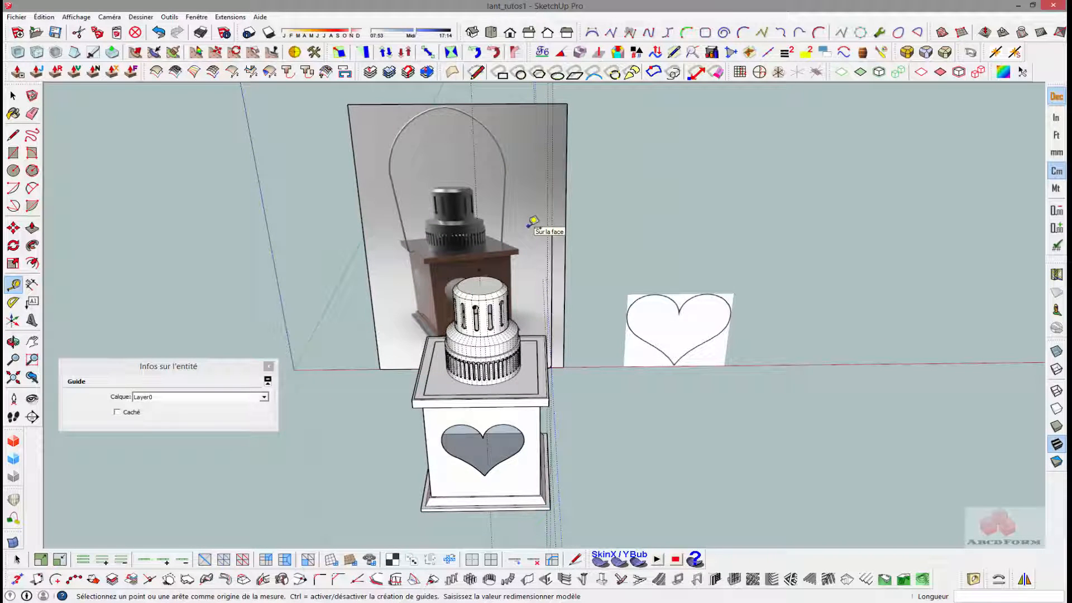
- Delete the 37 cm vertical line that rises from the small arc's outer end
key(a)
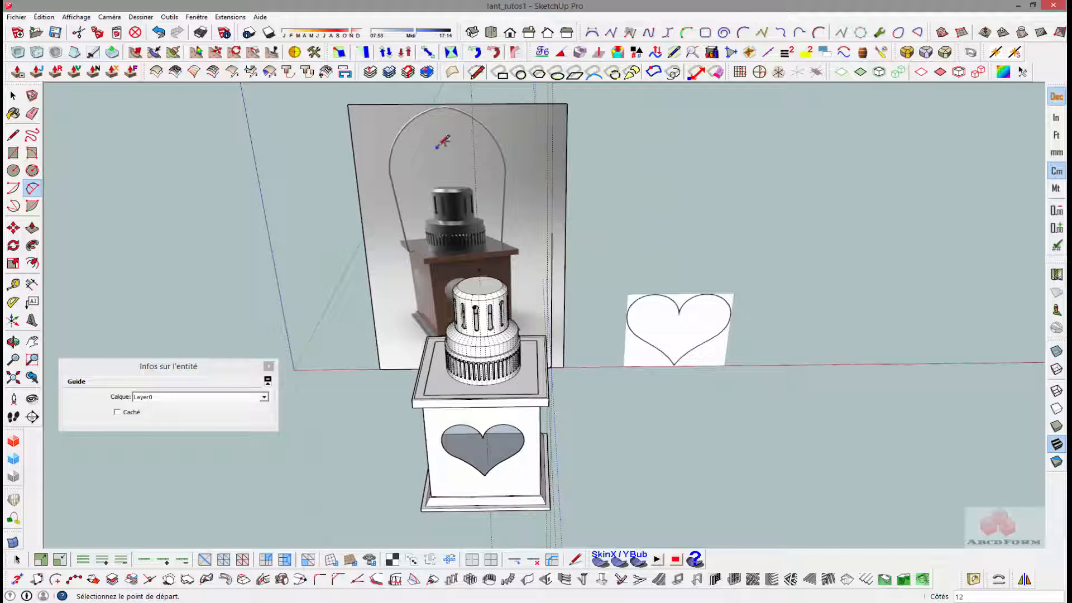
middle_drag(456, 190, 357, 187)
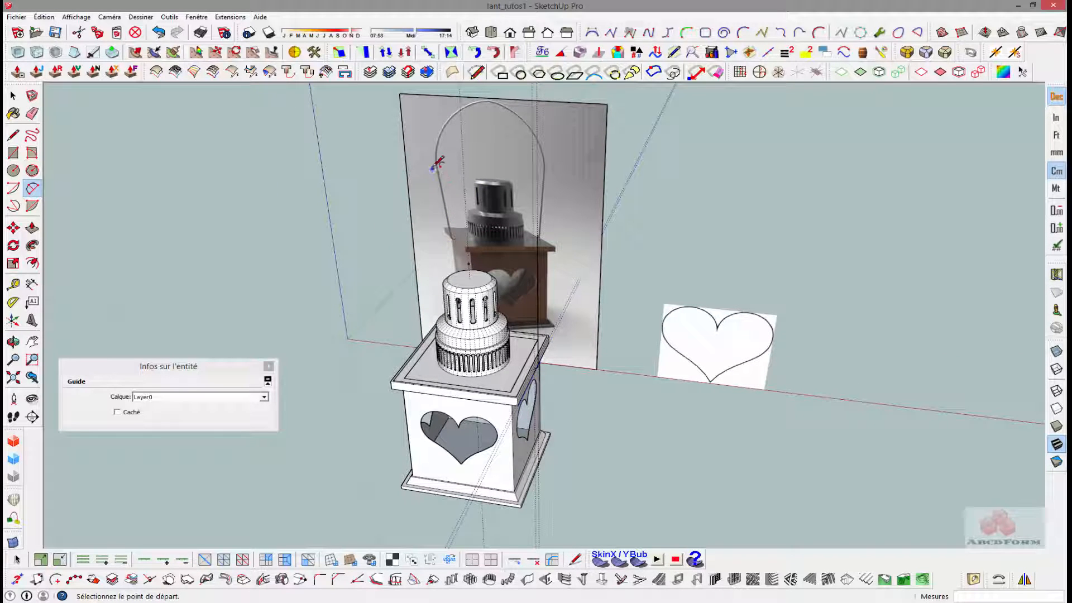
middle_drag(447, 276, 634, 293)
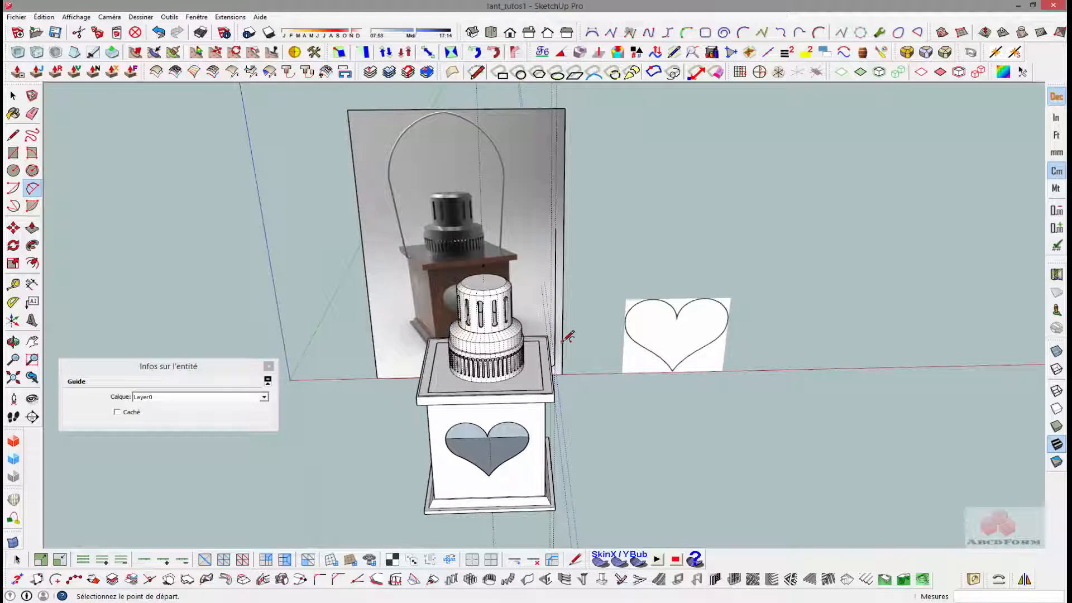
key(space)
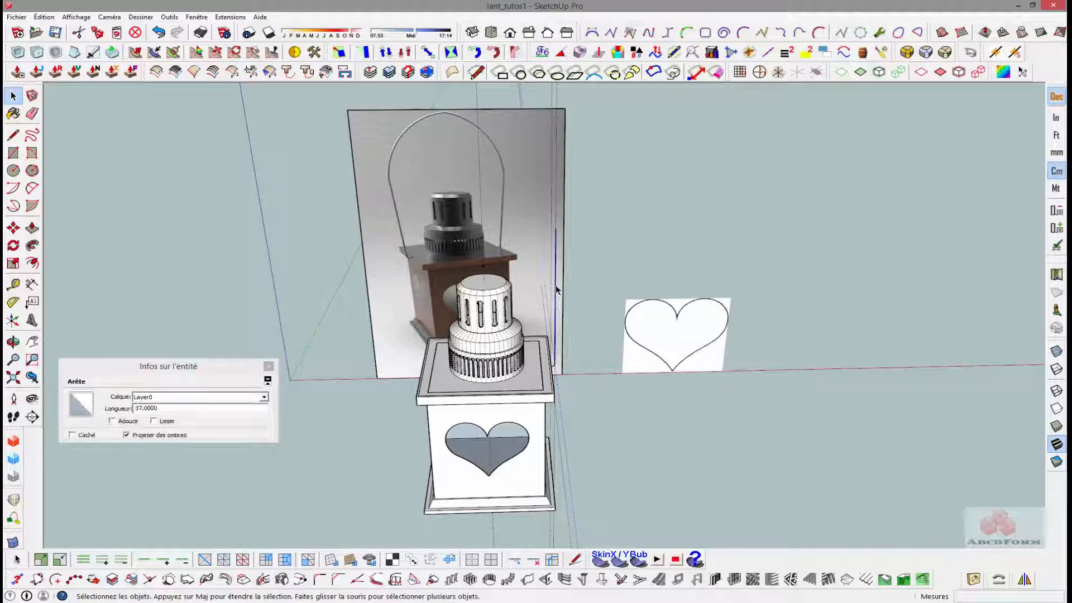
key(Delete)
- Copy the outer vertical guide beside the lid outward along the red axis
middle_drag(591, 299, 537, 292)
scroll(538, 296, up, 4)
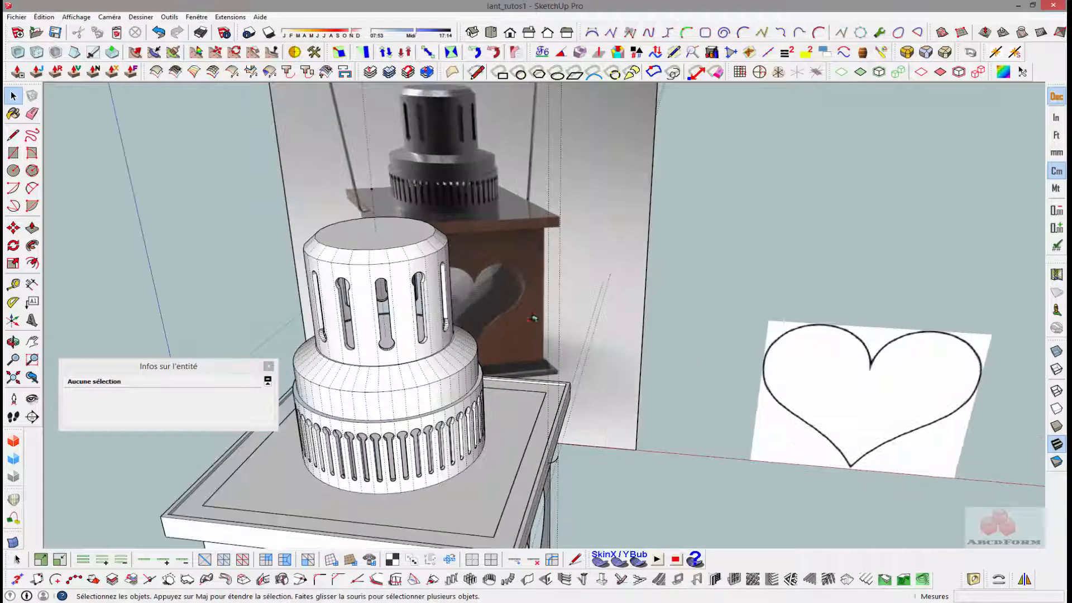
click(575, 262)
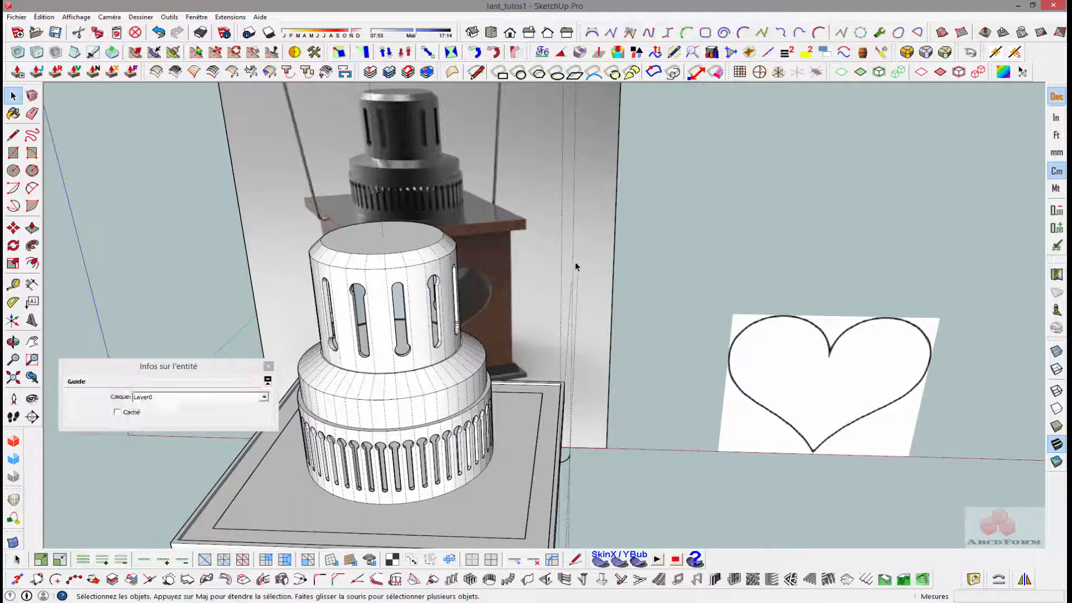
middle_drag(576, 262, 552, 259)
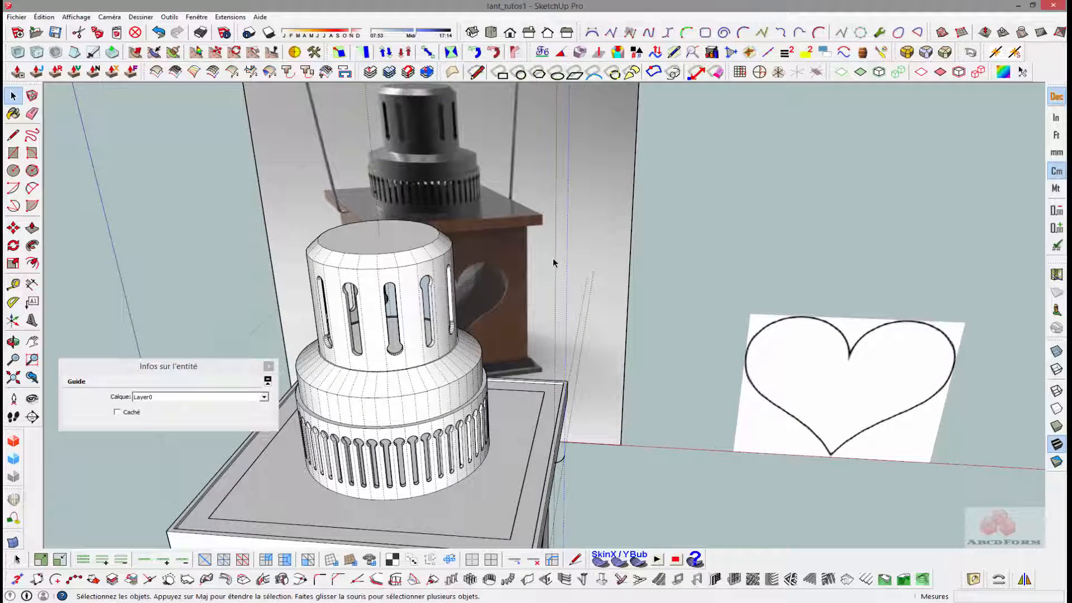
key(m)
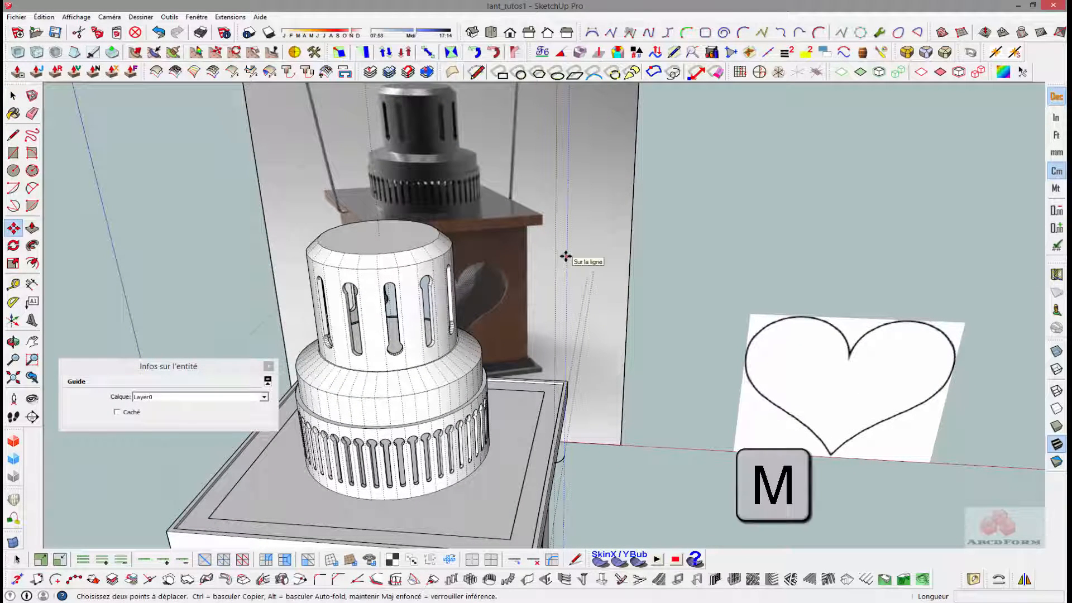
key(ctrl)
click(568, 256)
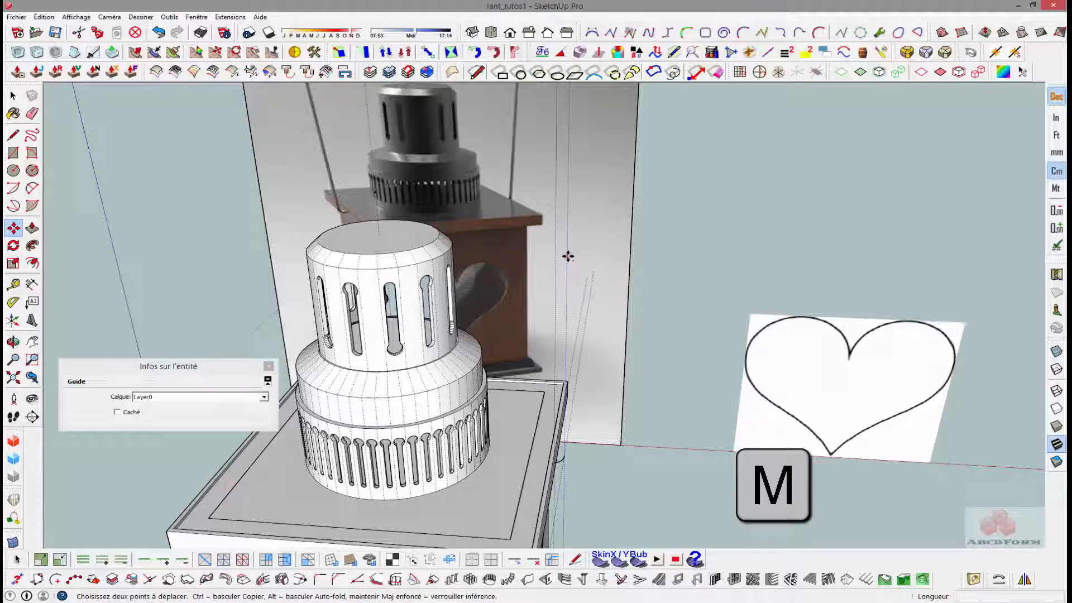
click(567, 256)
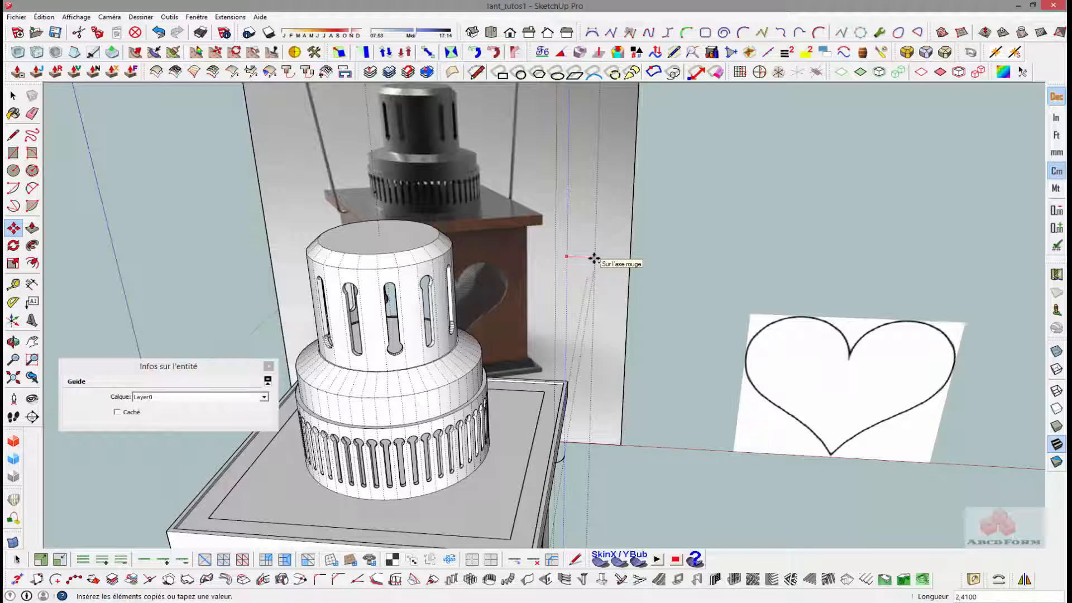
key(Return)
key(space)
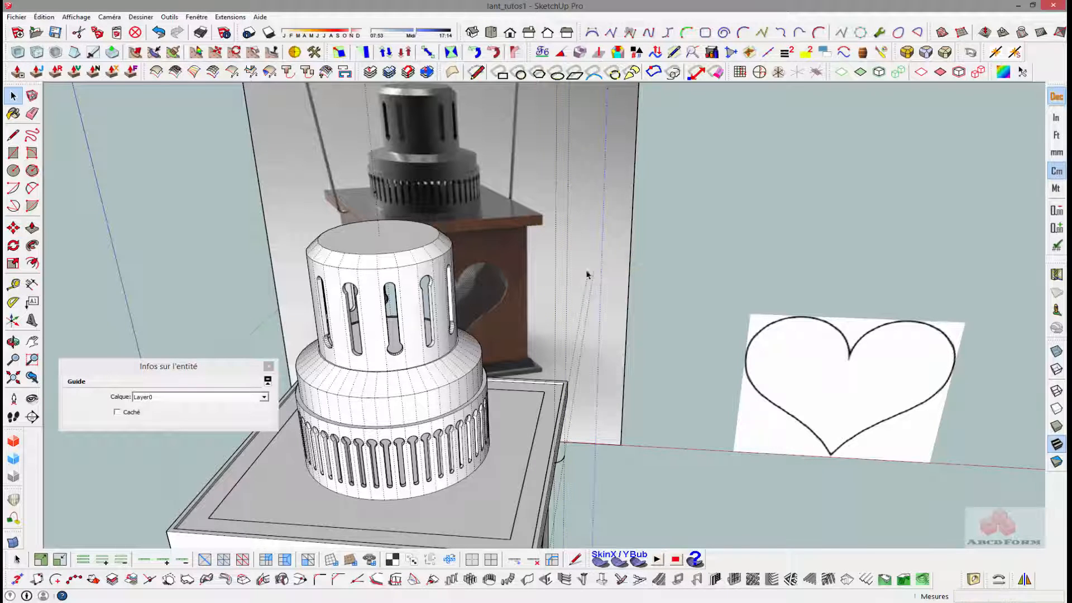
- Place a guide point 37 cm above the small arc's outer end on the vertical guide
scroll(571, 292, down, 4)
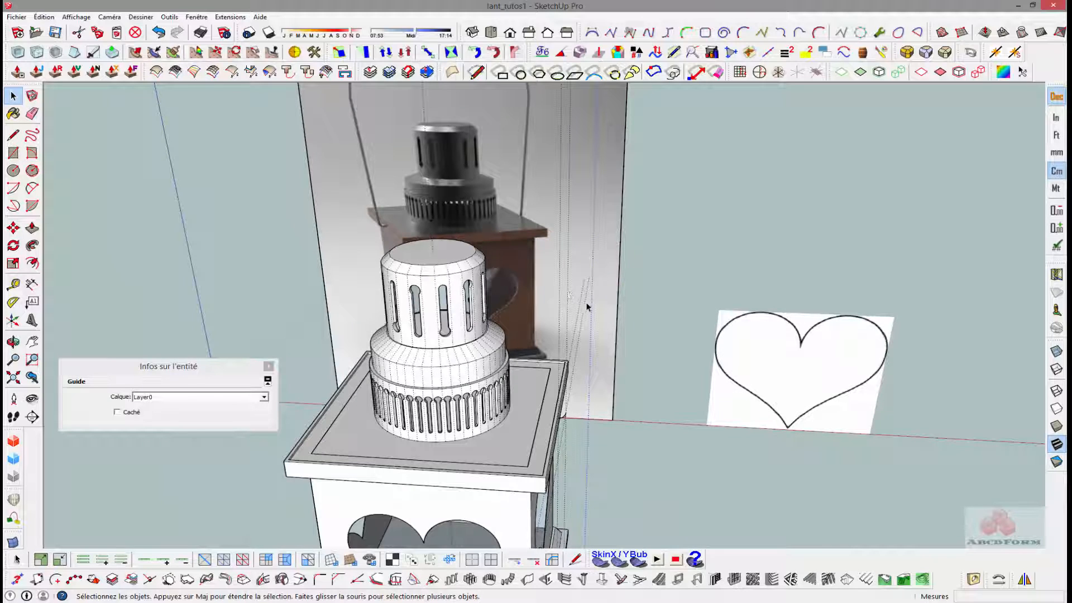
scroll(581, 285, up, 2)
scroll(575, 274, down, 3)
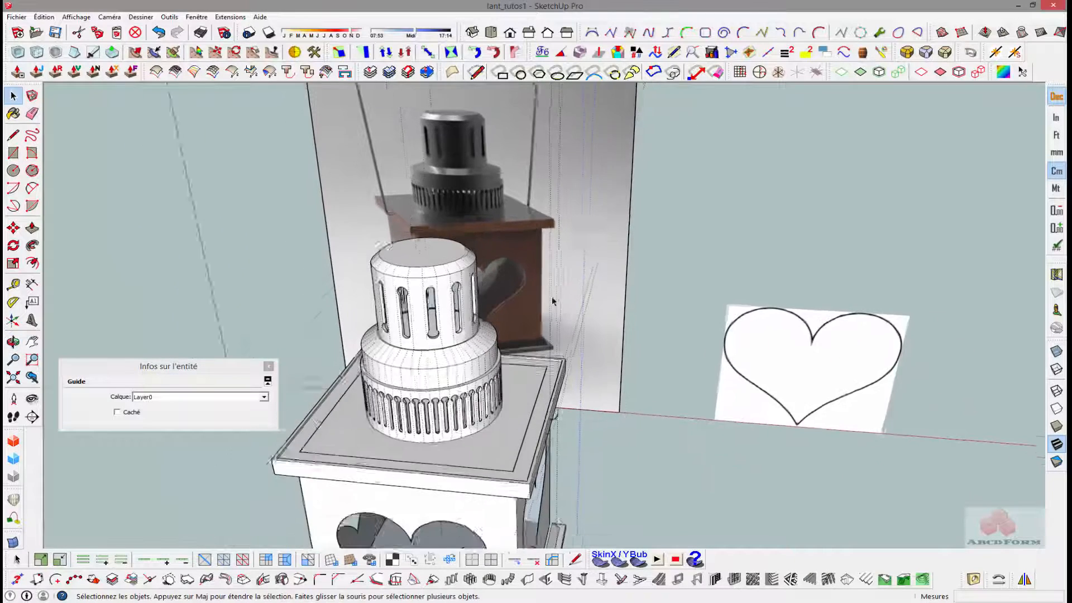
scroll(559, 257, down, 2)
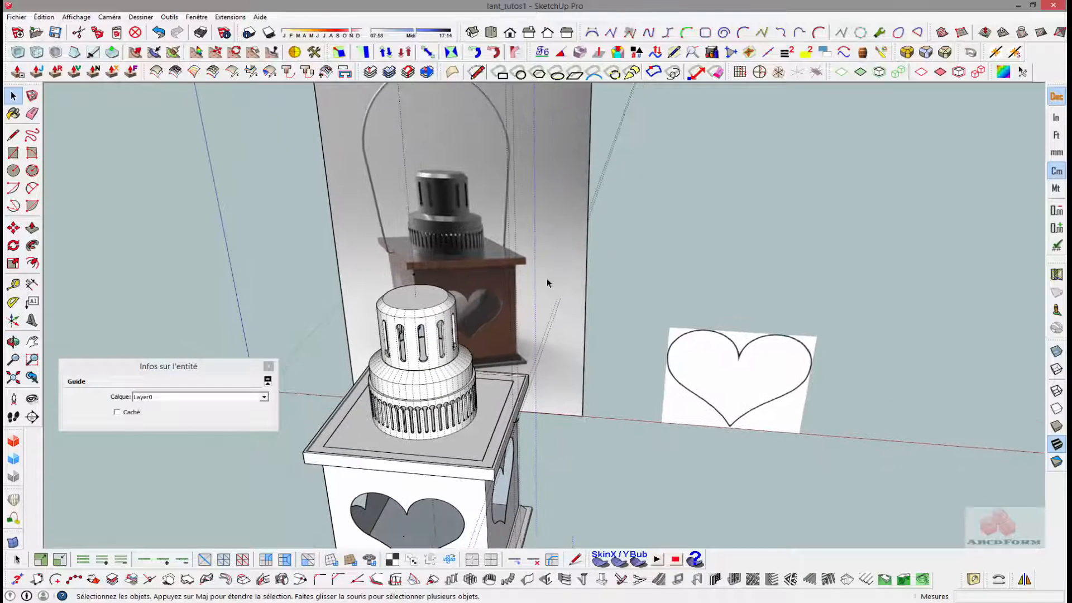
scroll(536, 291, up, 3)
middle_drag(506, 342, 514, 335)
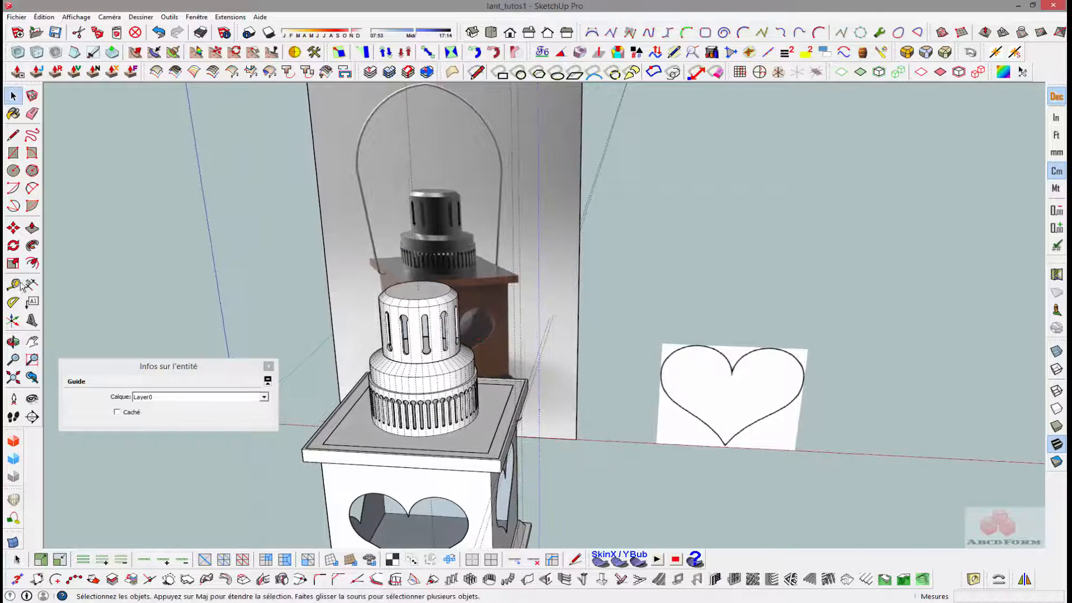
click(14, 286)
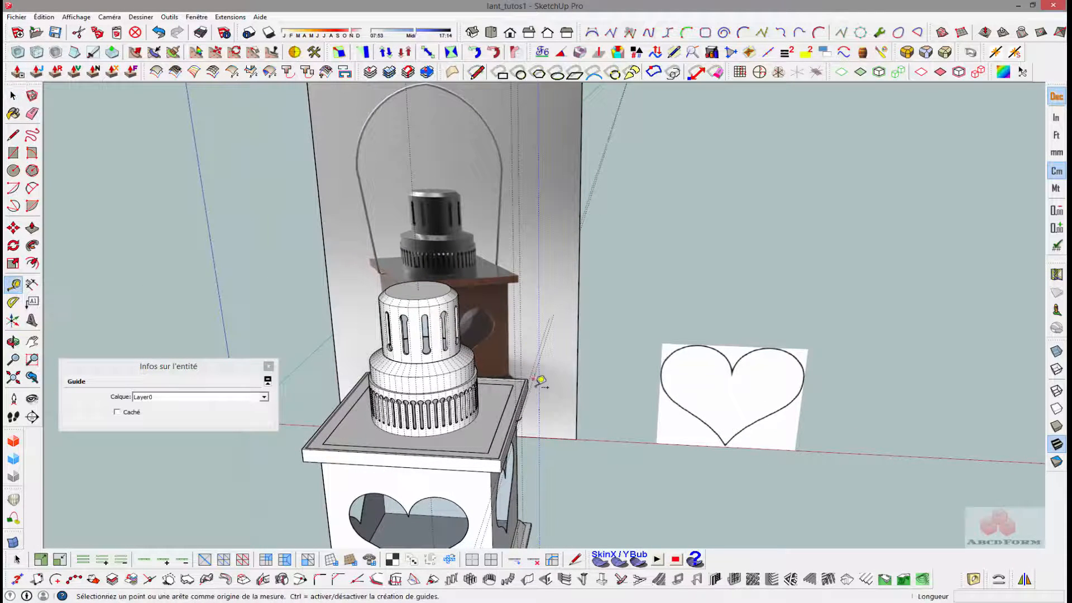
middle_drag(559, 391, 547, 405)
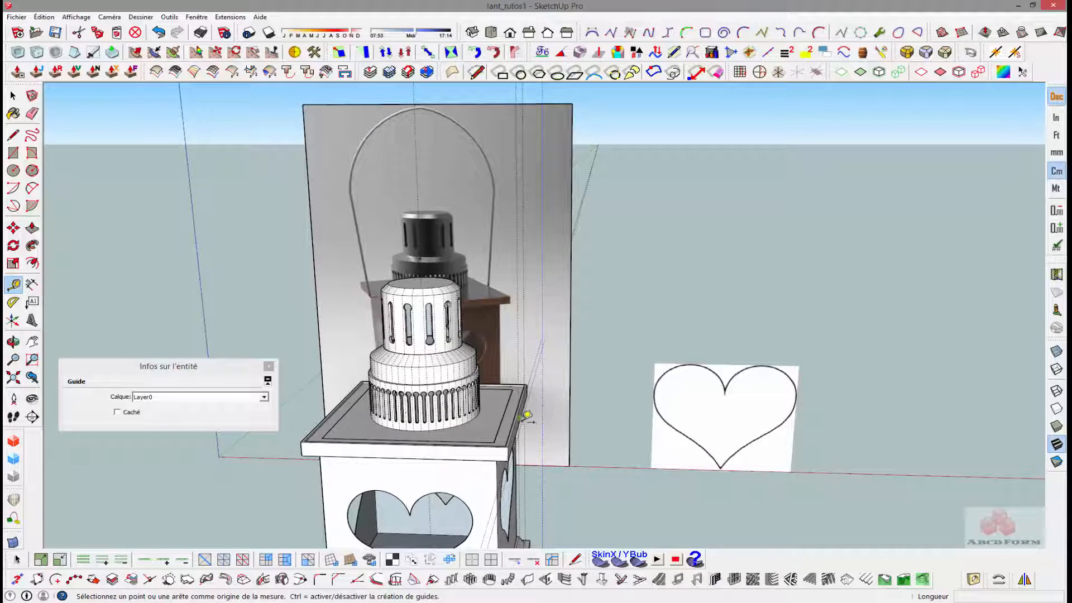
click(524, 416)
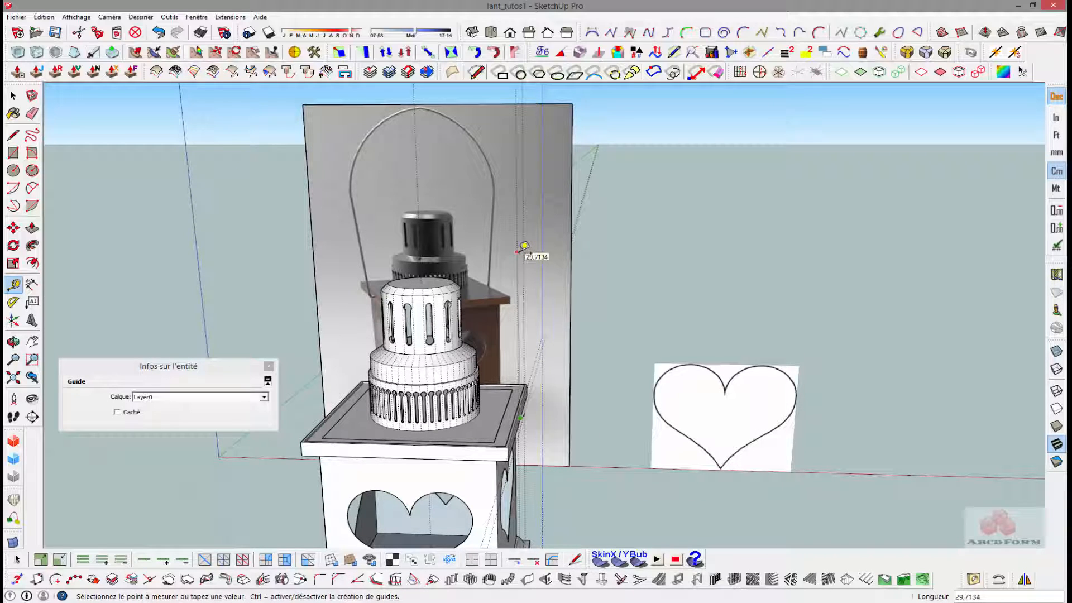
text(37)
key(Return)
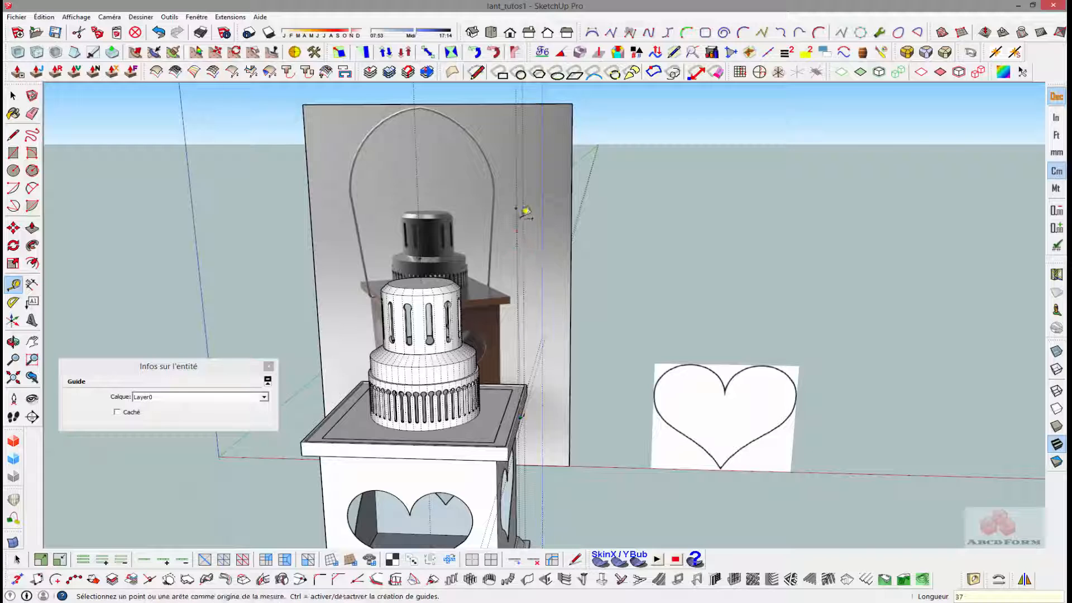
- Add a horizontal guide about 7 cm long from the guide point outward along the red axis
click(519, 207)
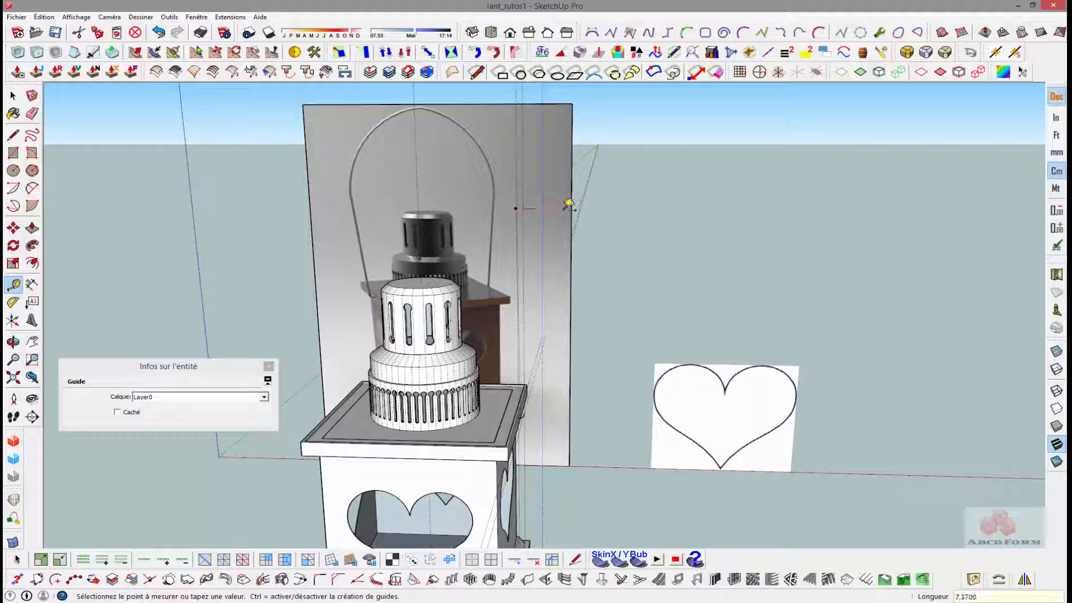
click(565, 208)
key(space)
- Draw a slanted line from the small arc's outer end to where the horizontal guide meets the copied vertical guide
middle_drag(492, 225, 510, 226)
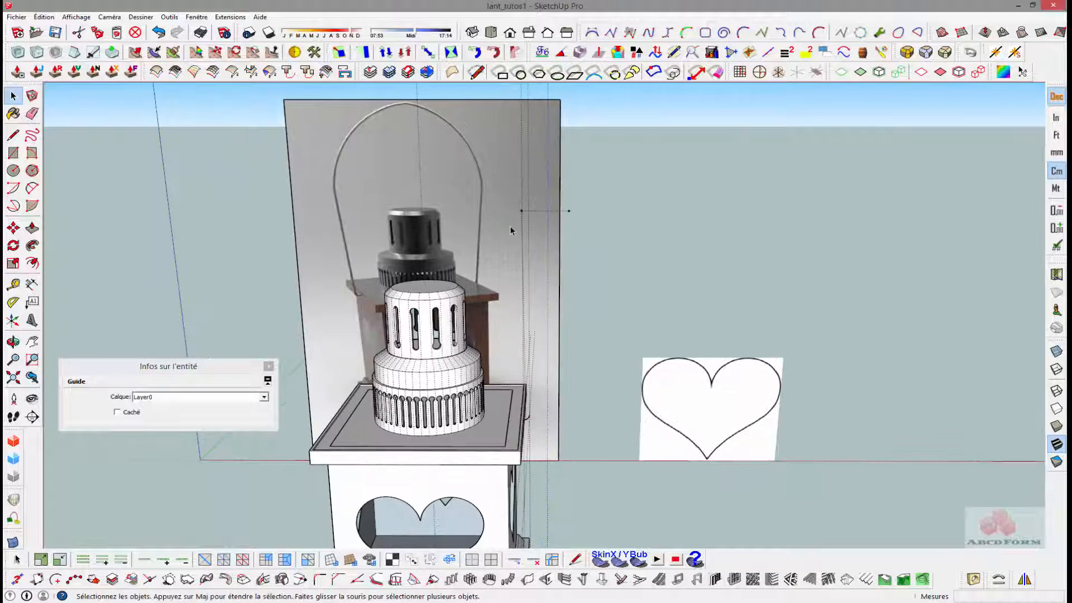
key(l)
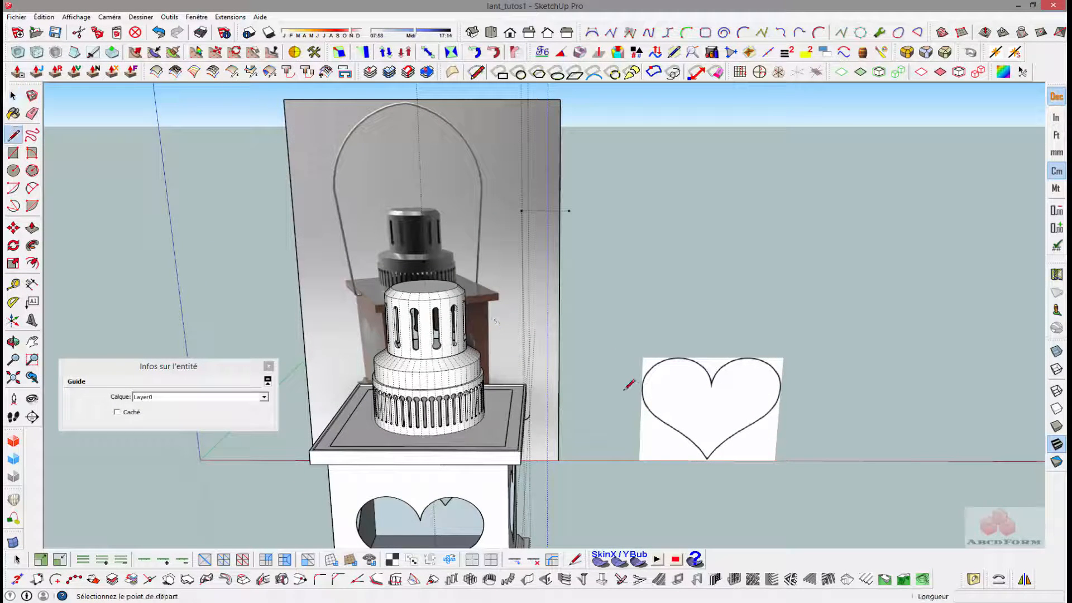
scroll(541, 408, up, 2)
click(521, 422)
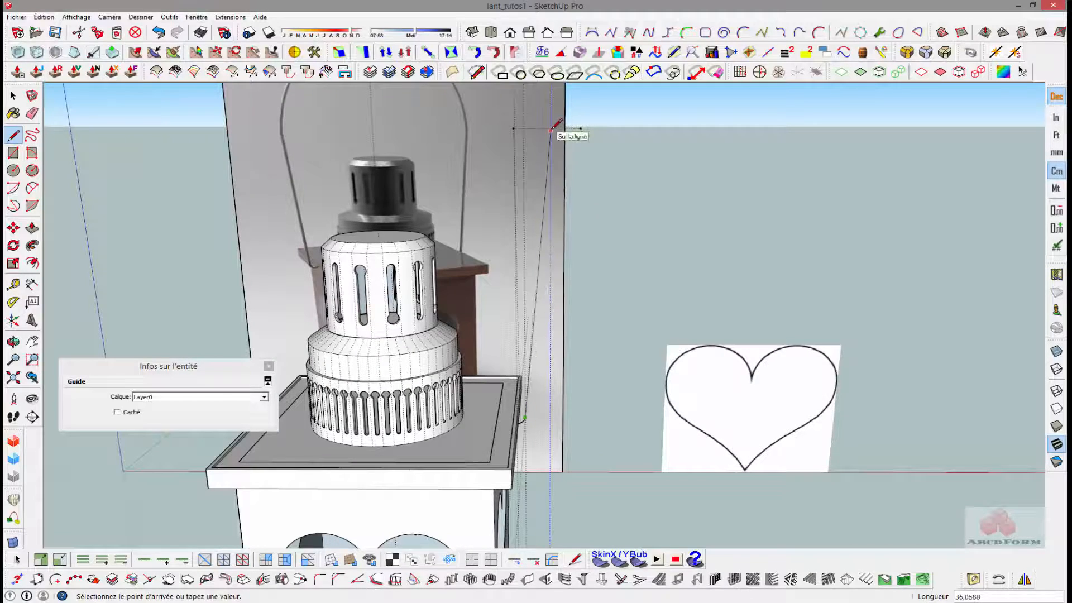
mouse_move(551, 127)
middle_down()
mouse_move(557, 139)
mouse_move(278, 182)
mouse_move(145, 158)
mouse_move(521, 188)
middle_up()
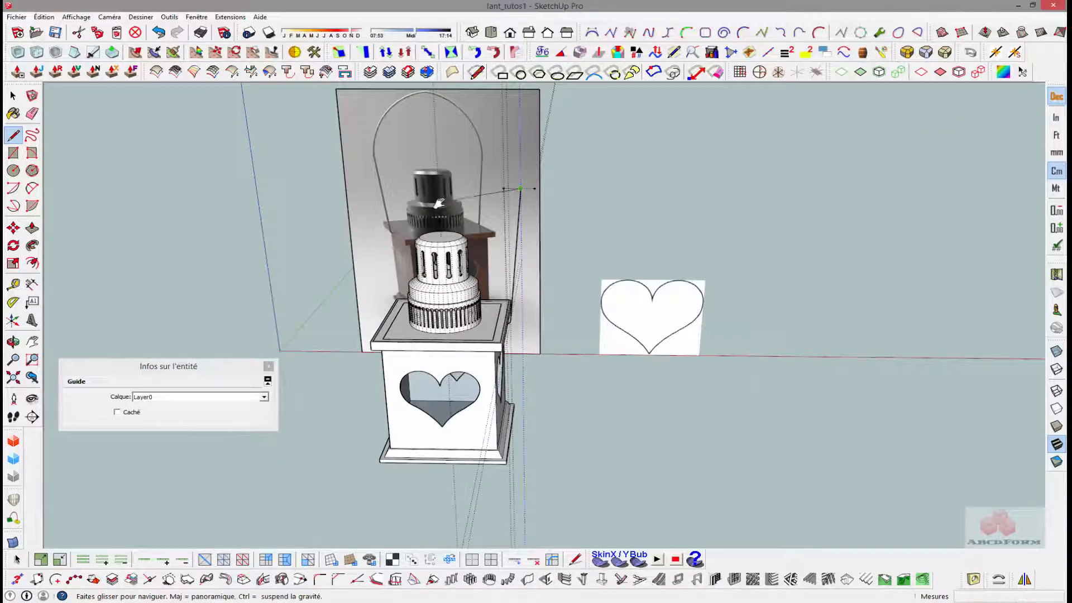
- Draw a two-point arc from the slanted line's upper end to the chimney's central vertical guide, bulging outward about 9.4 cm
middle_drag(445, 197, 428, 258)
key(a)
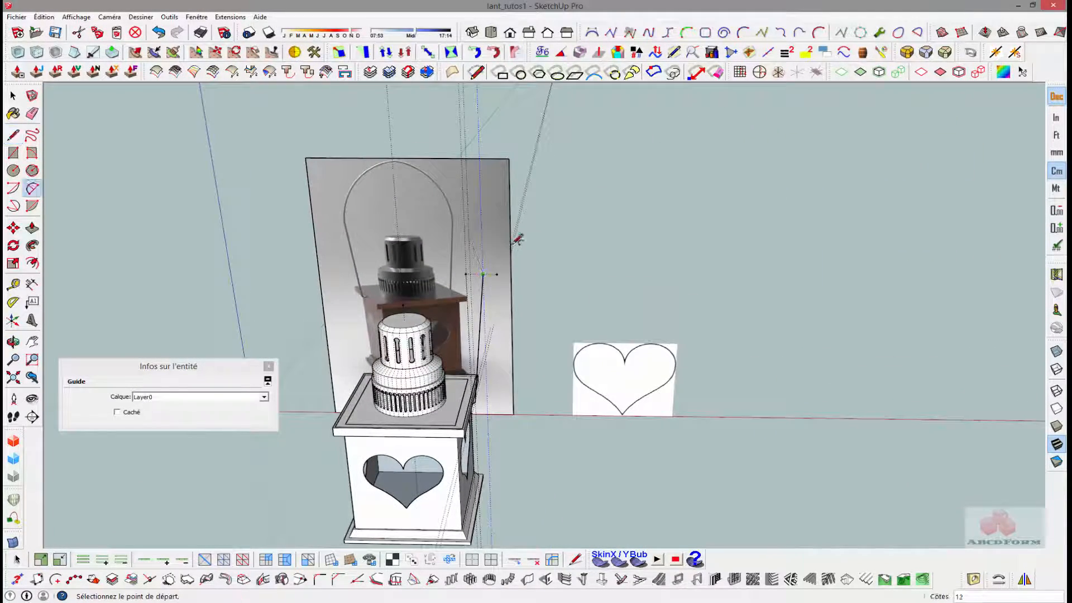
click(487, 273)
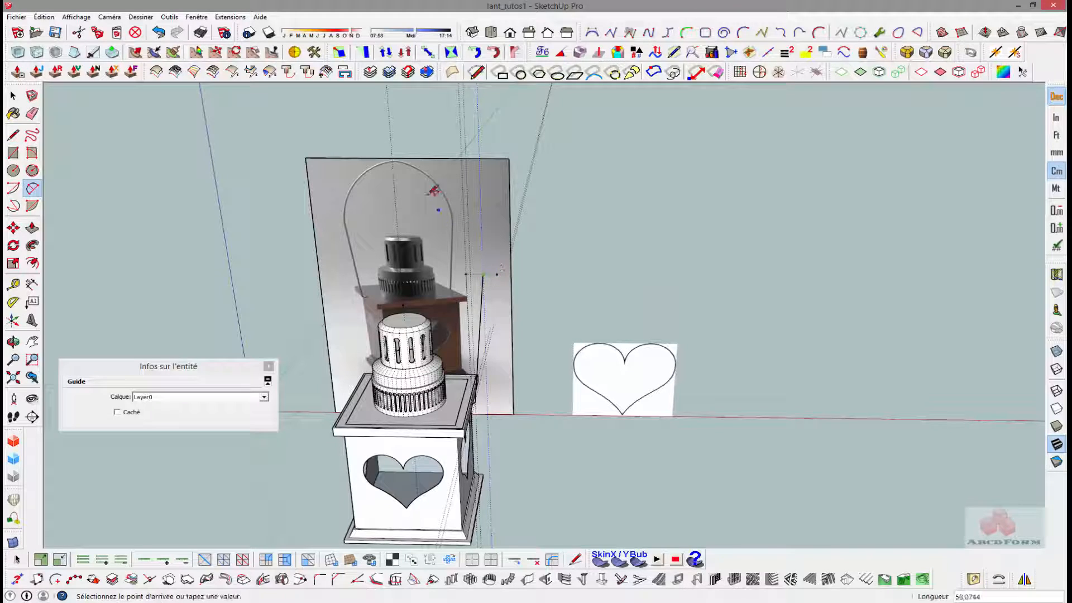
click(393, 161)
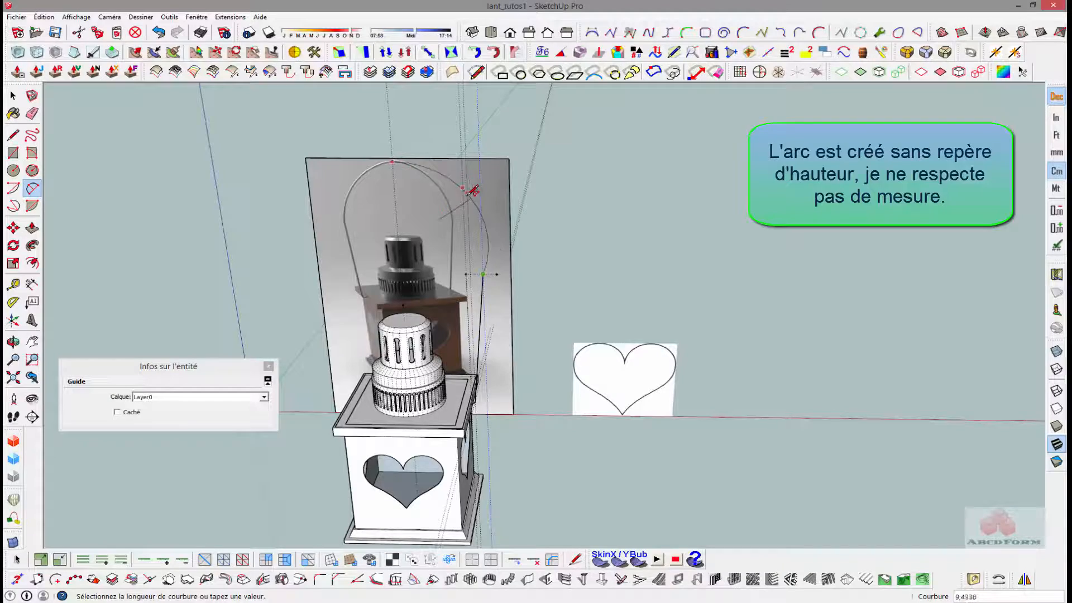
middle_drag(464, 178, 594, 227)
click(528, 193)
- Delete all guides from the model
scroll(592, 363, up, 5)
scroll(593, 368, up, 5)
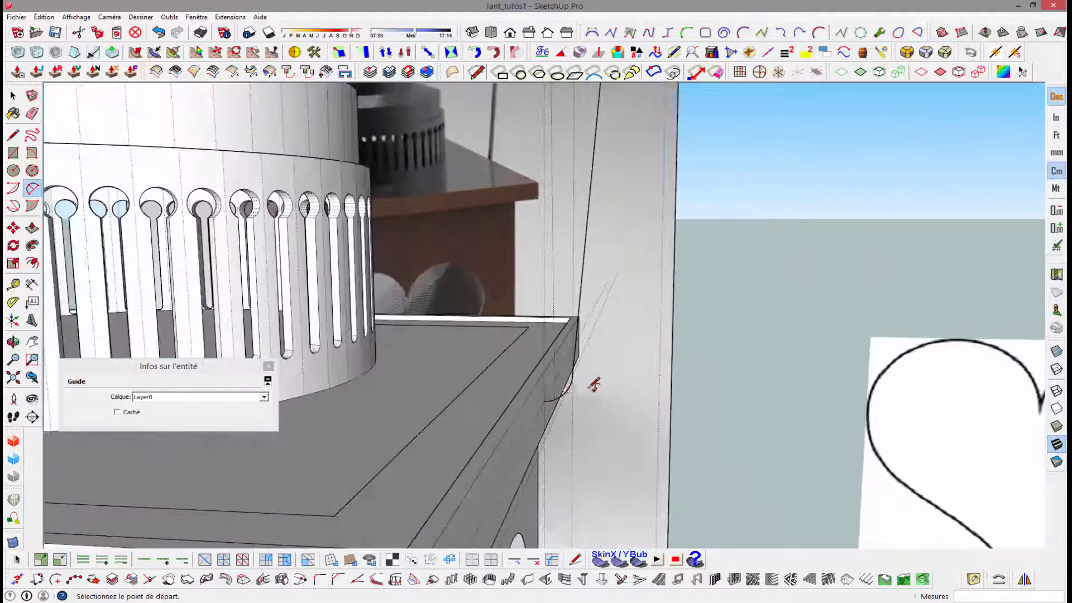
scroll(572, 388, down, 10)
middle_drag(459, 324, 450, 388)
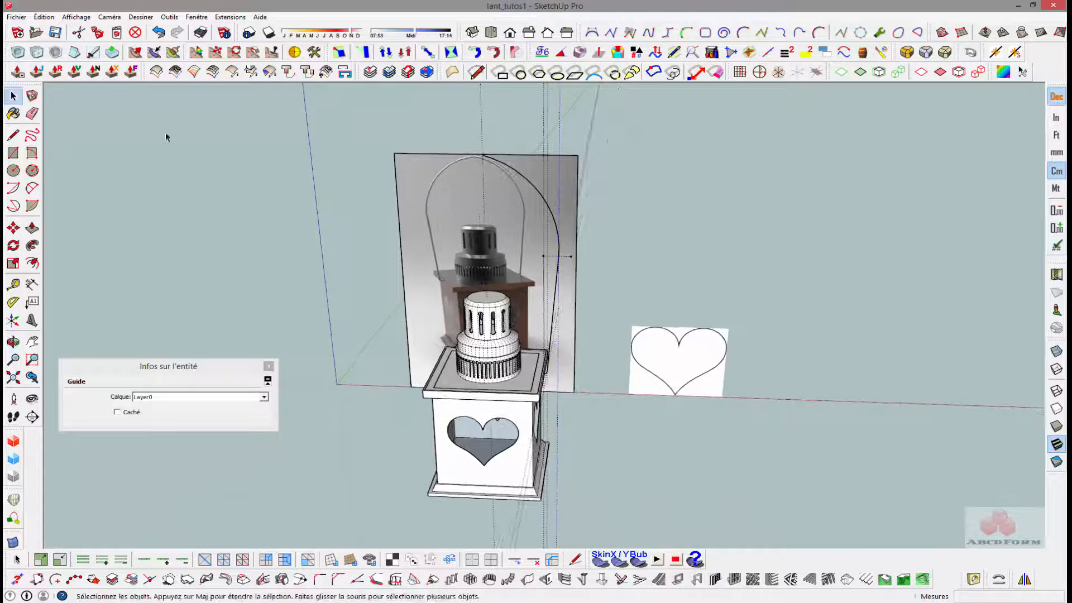
click(62, 17)
mouse_move(44, 17)
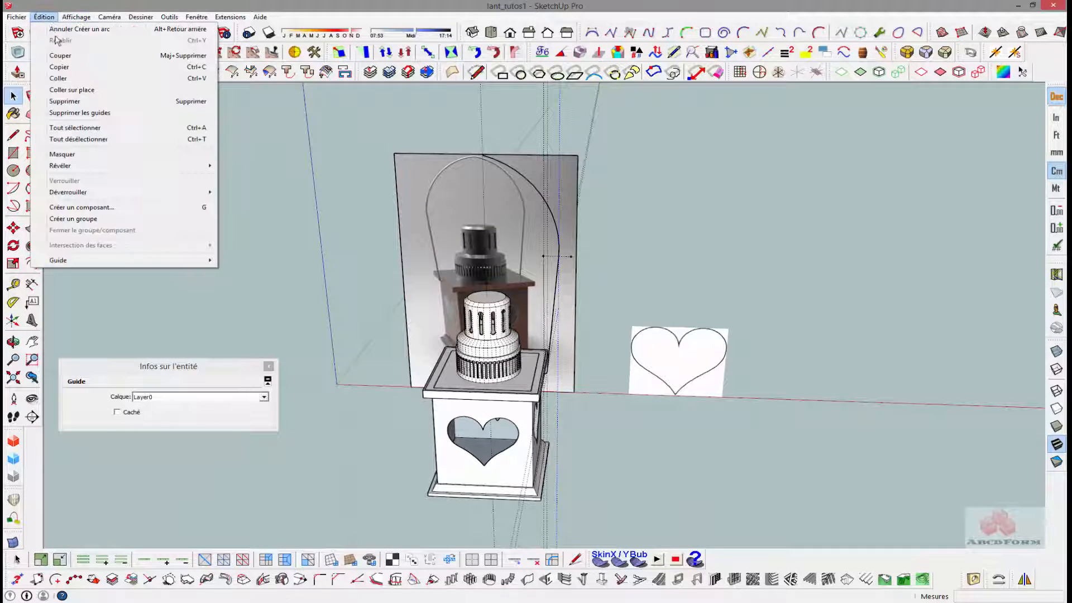
click(119, 113)
- Copy the complete half-handle profile about 51.75 cm along the red axis to the lantern's opposite side
middle_drag(311, 175, 580, 306)
click(560, 211)
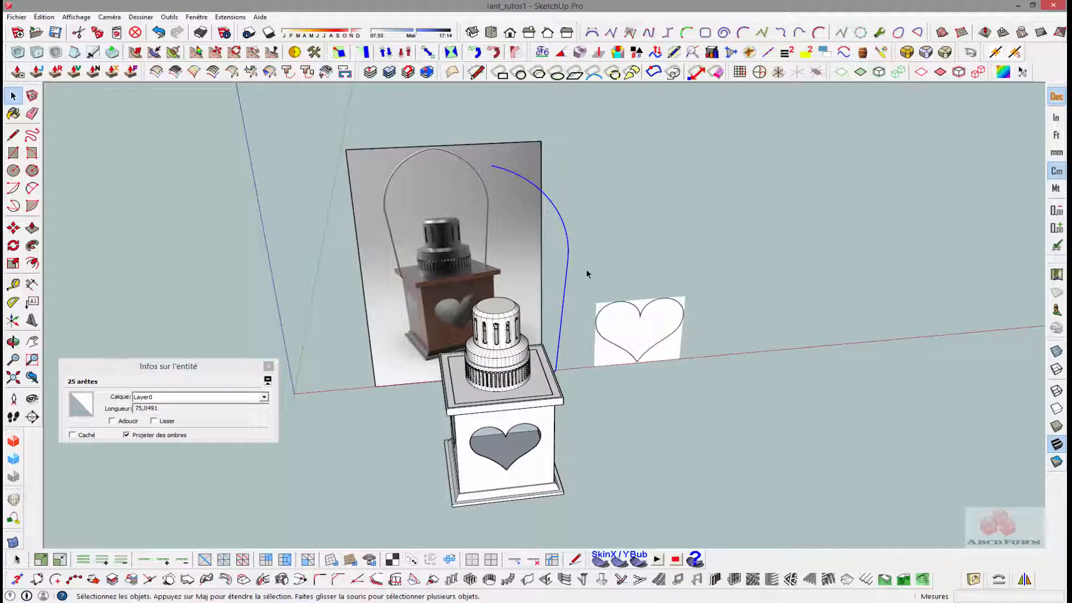
key(m)
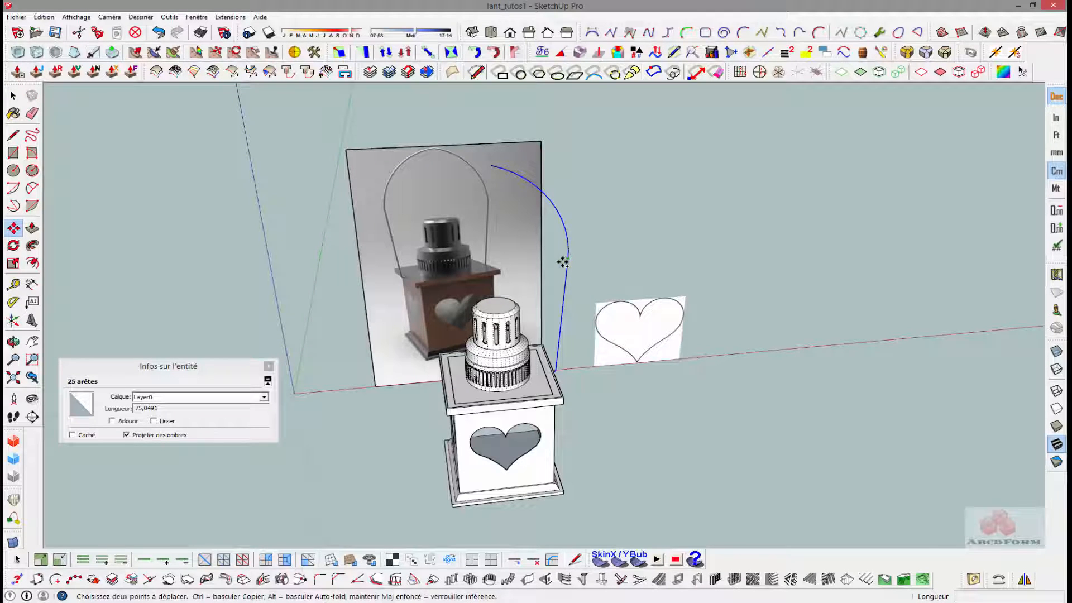
click(563, 262)
key(ctrl)
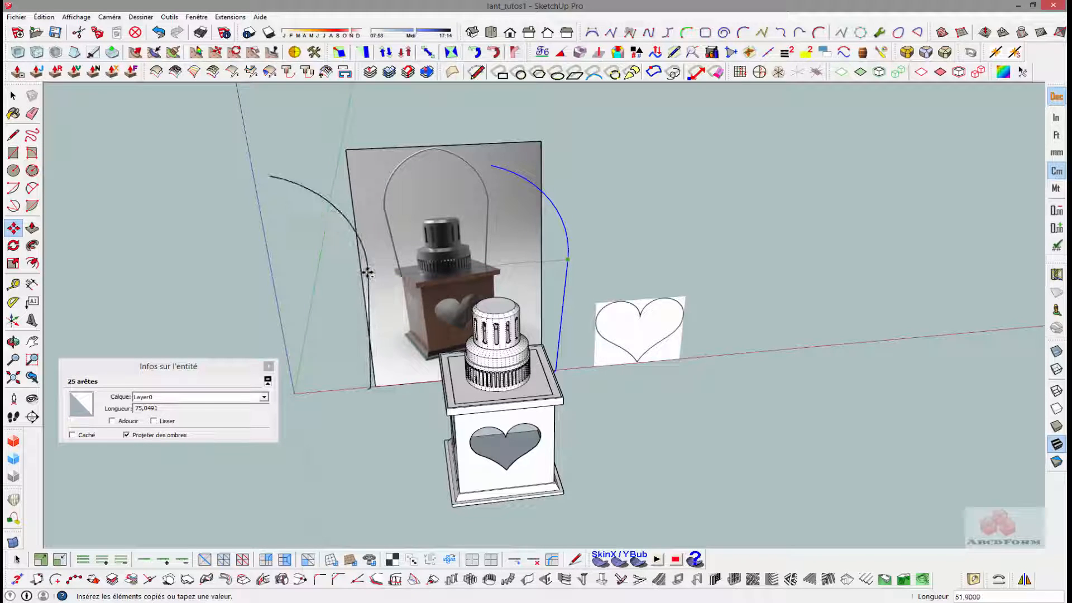
click(368, 273)
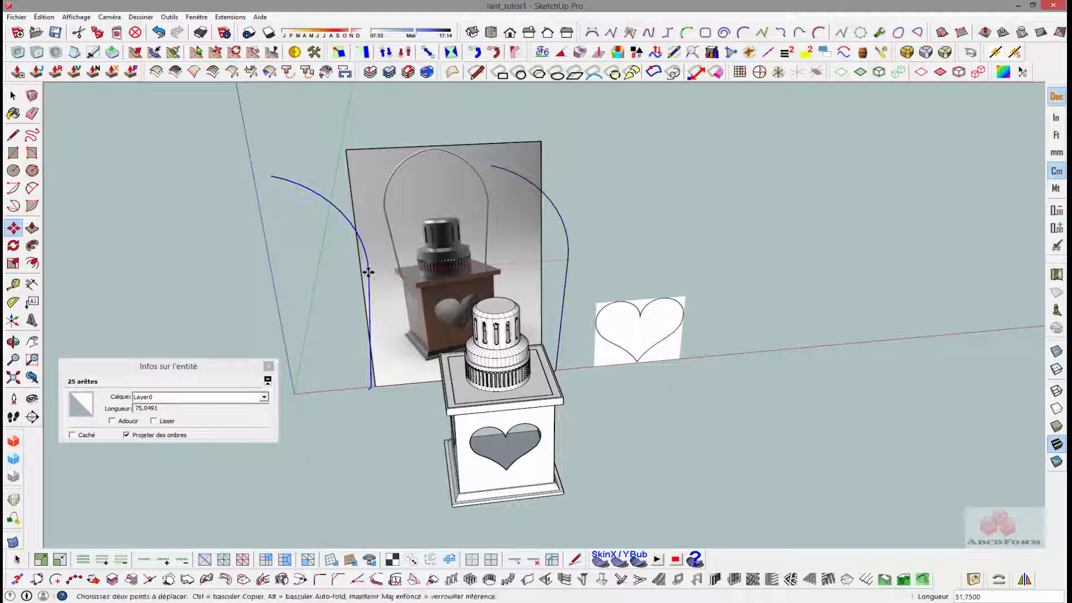
middle_drag(333, 290, 363, 300)
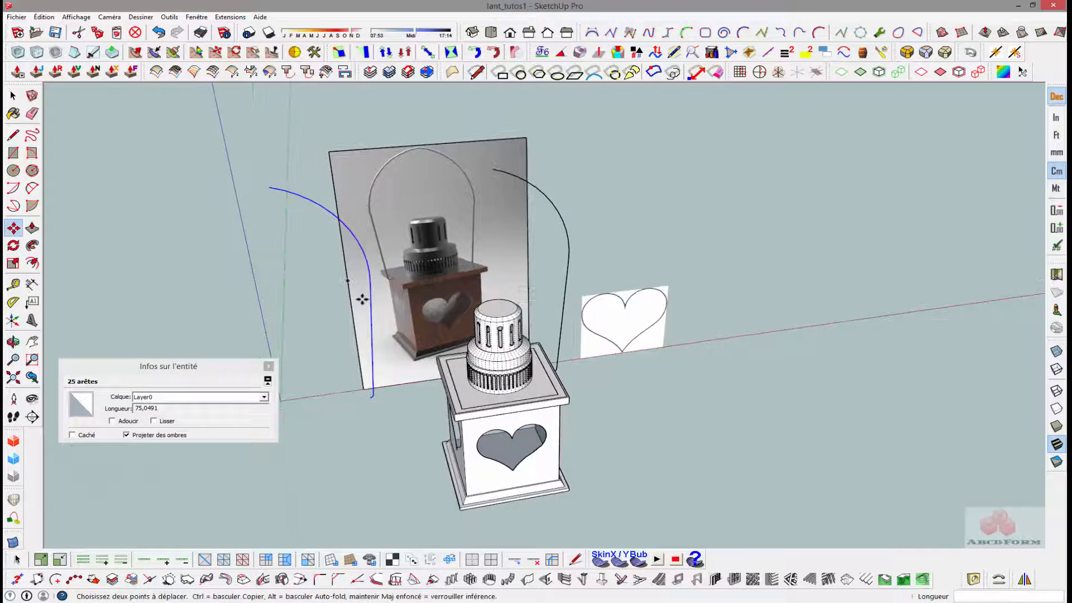
- Mirror the copied half-handle profile by scaling it by -1 along the red axis
key(s)
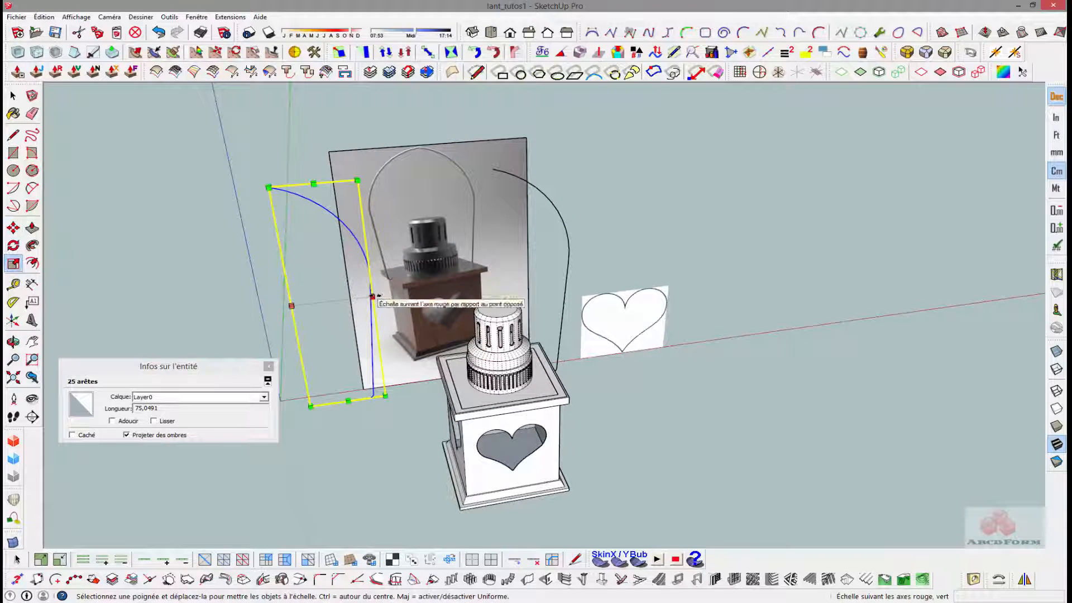
drag(371, 297, 207, 307)
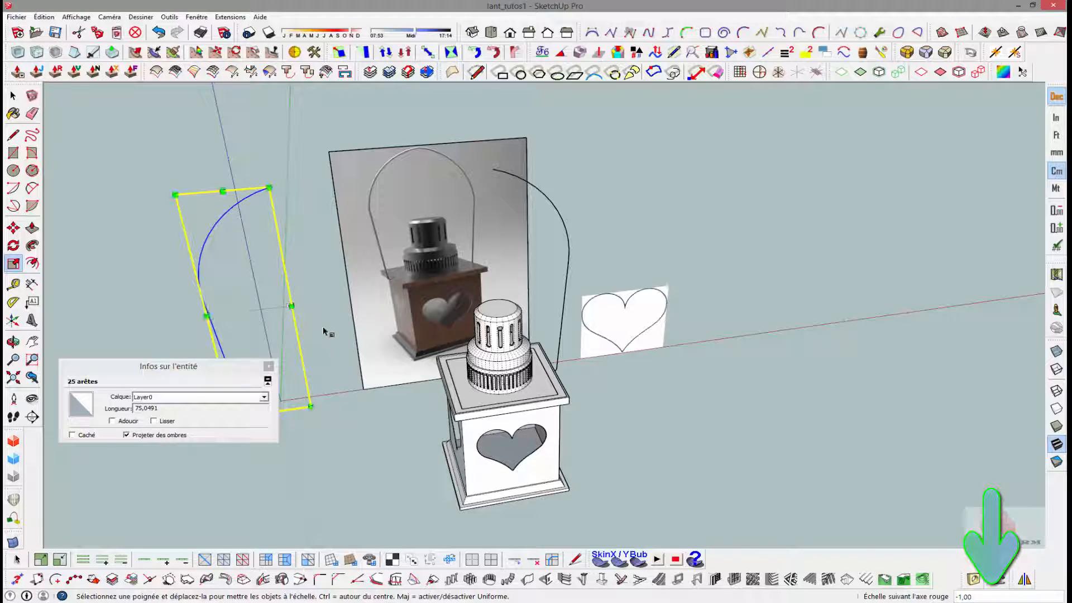
middle_drag(344, 312, 420, 327)
scroll(388, 358, up, 6)
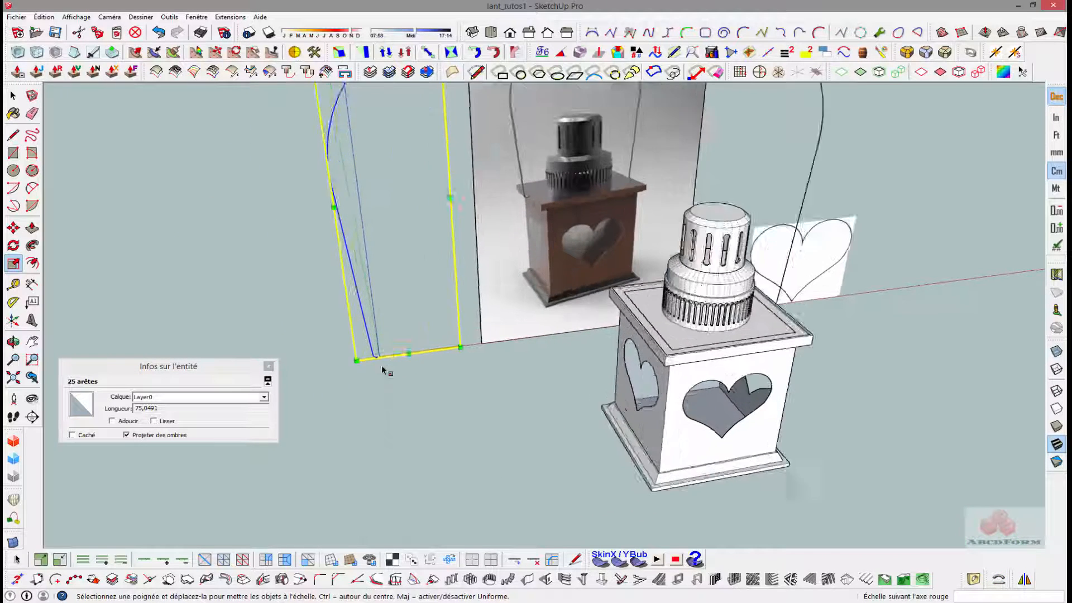
key(space)
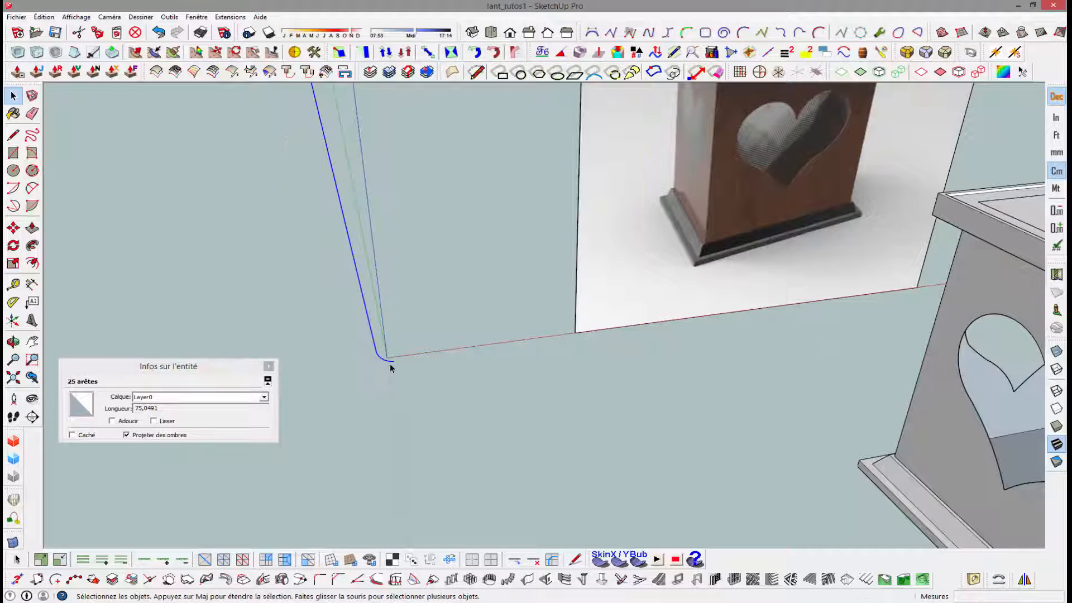
- Move the mirrored half-handle about 51.75 cm along the red axis so its upper end meets the other half at the peak
key(m)
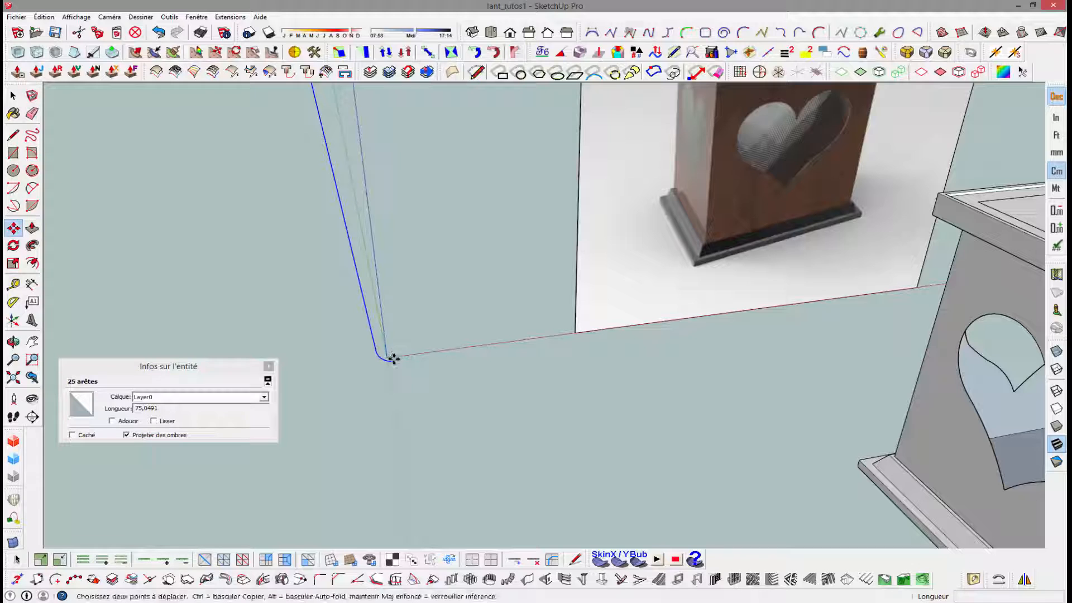
click(396, 361)
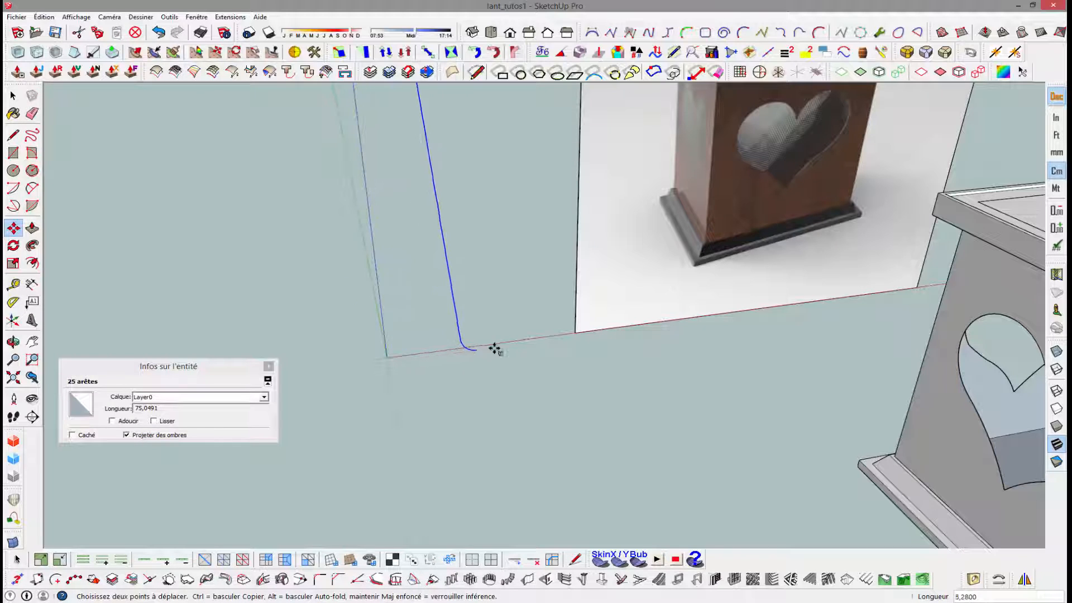
middle_drag(817, 312, 371, 359)
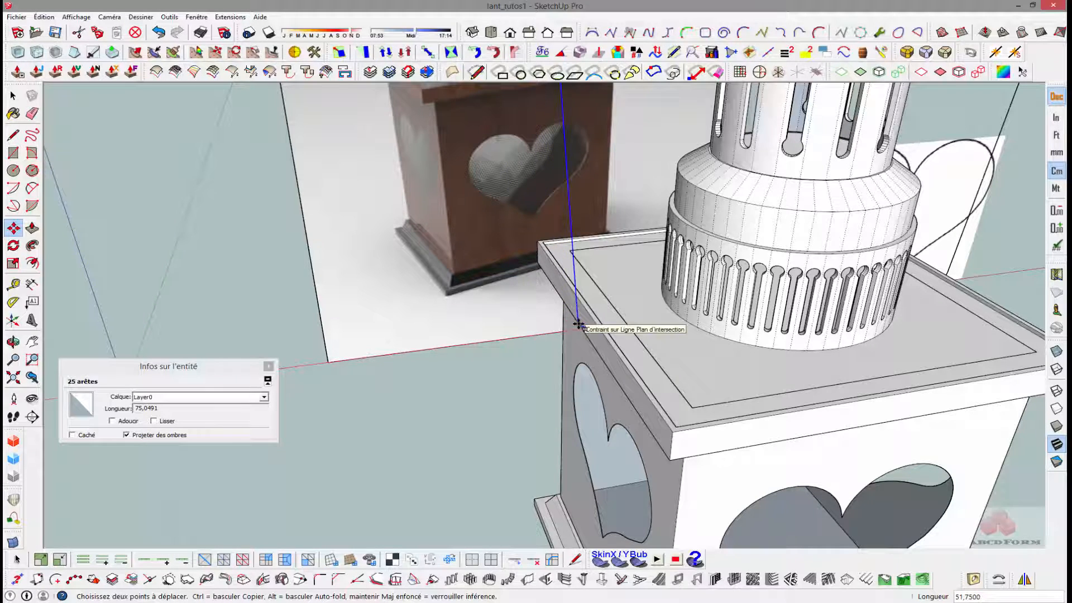
click(575, 323)
scroll(574, 323, down, 5)
key(space)
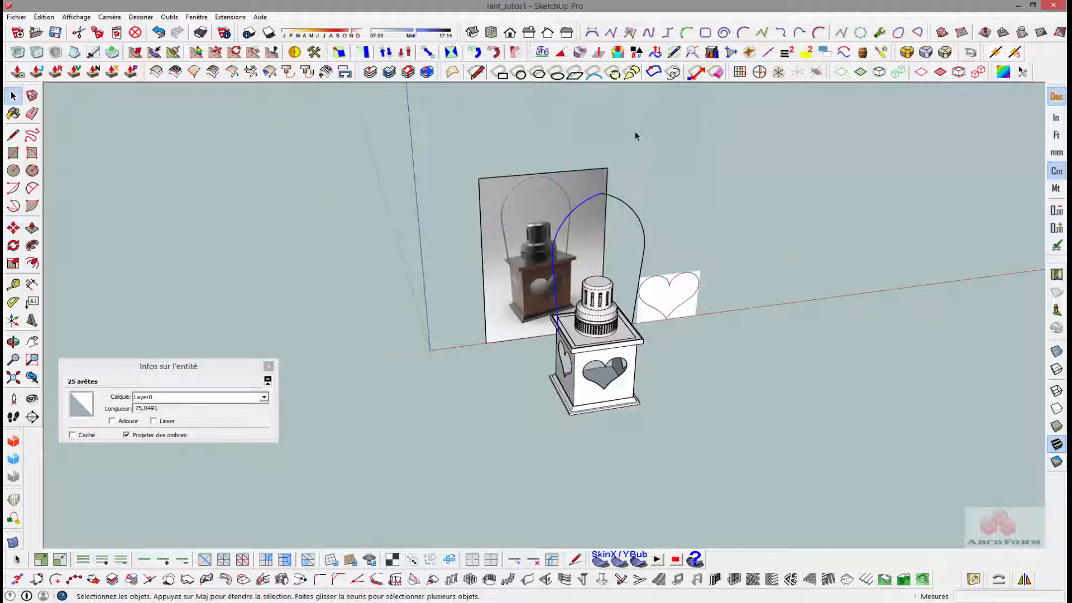
- Draw a two-point arc bulging about 0.57 cm between the first vertices on either side of the handle's peak to round it
scroll(636, 136, up, 8)
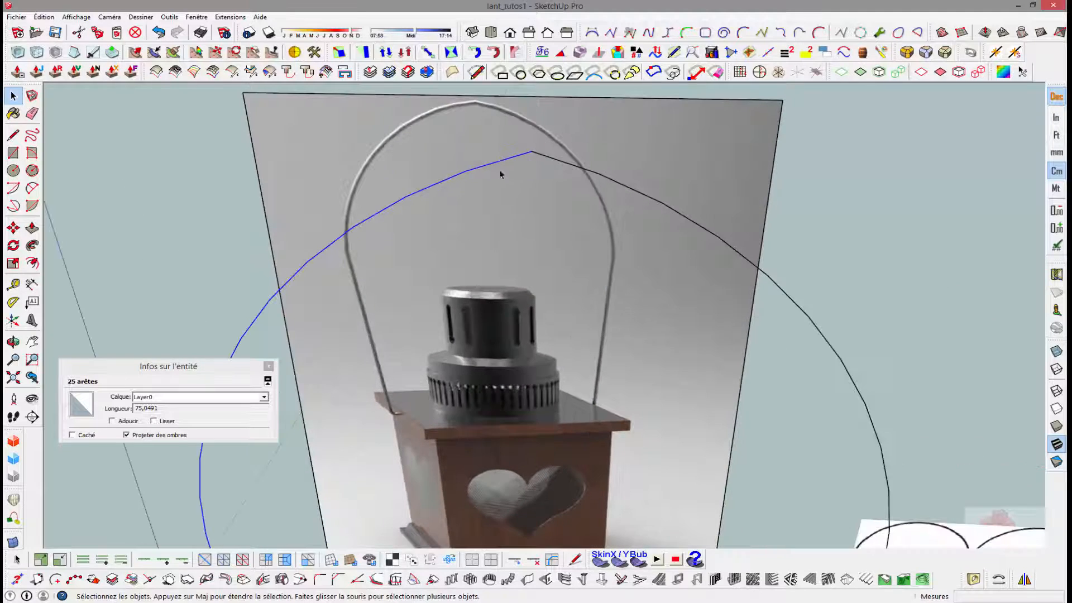
scroll(499, 168, down, 2)
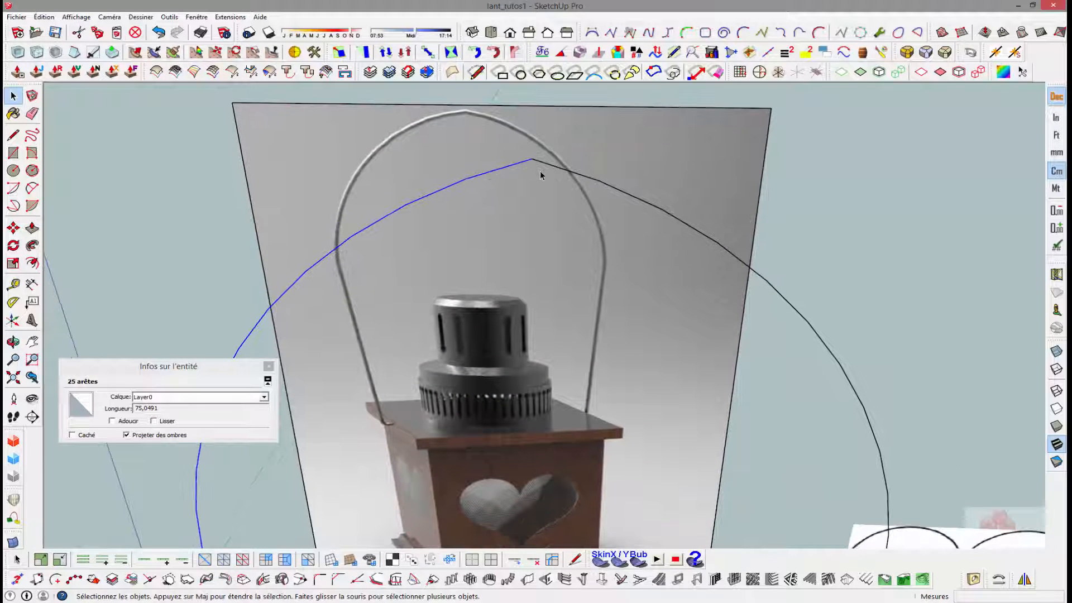
key(l)
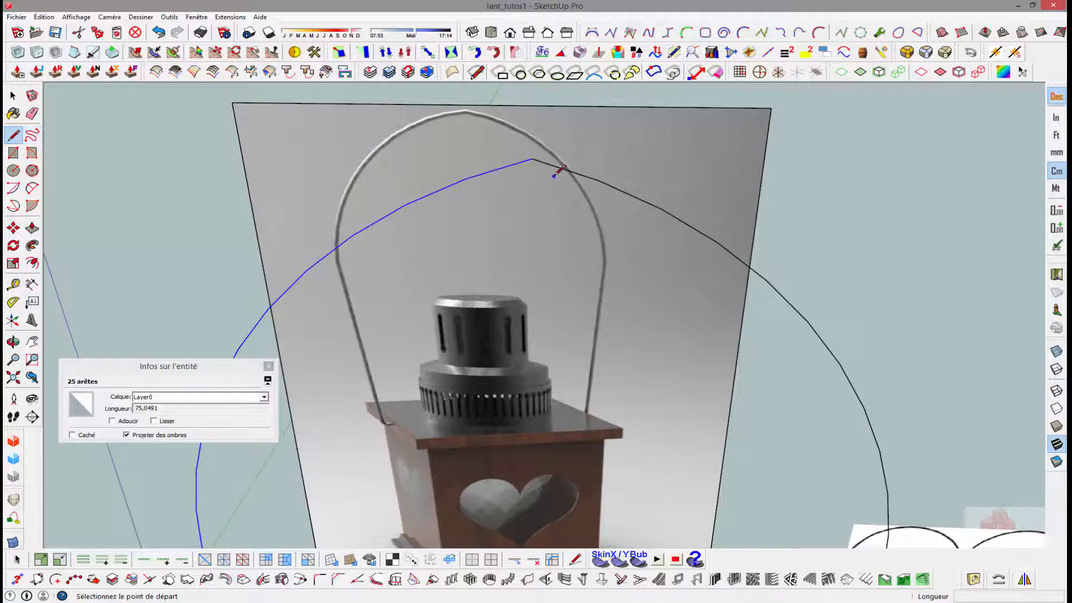
key(a)
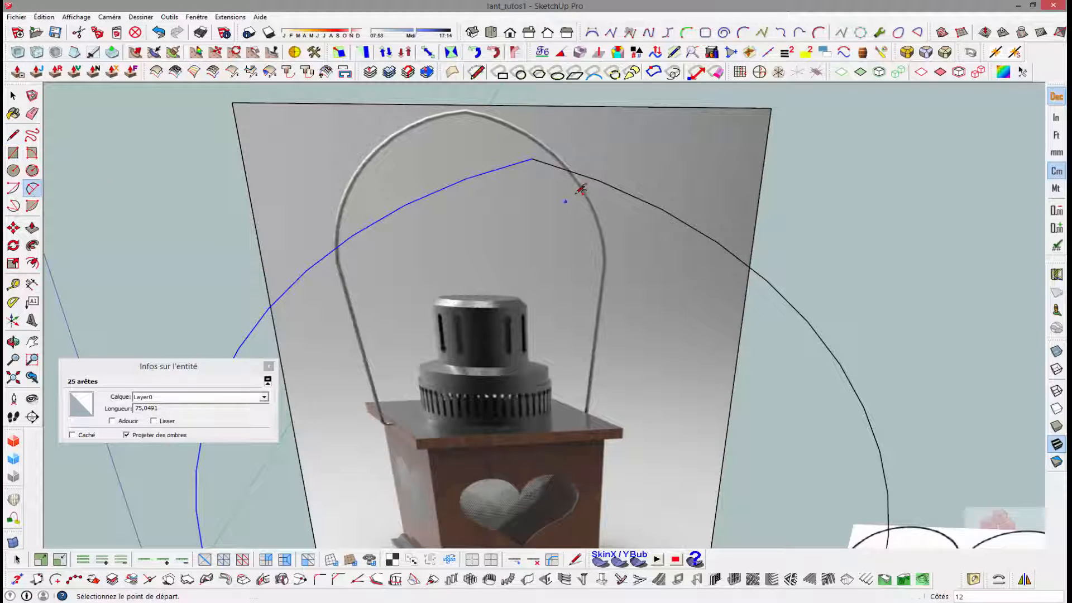
click(599, 181)
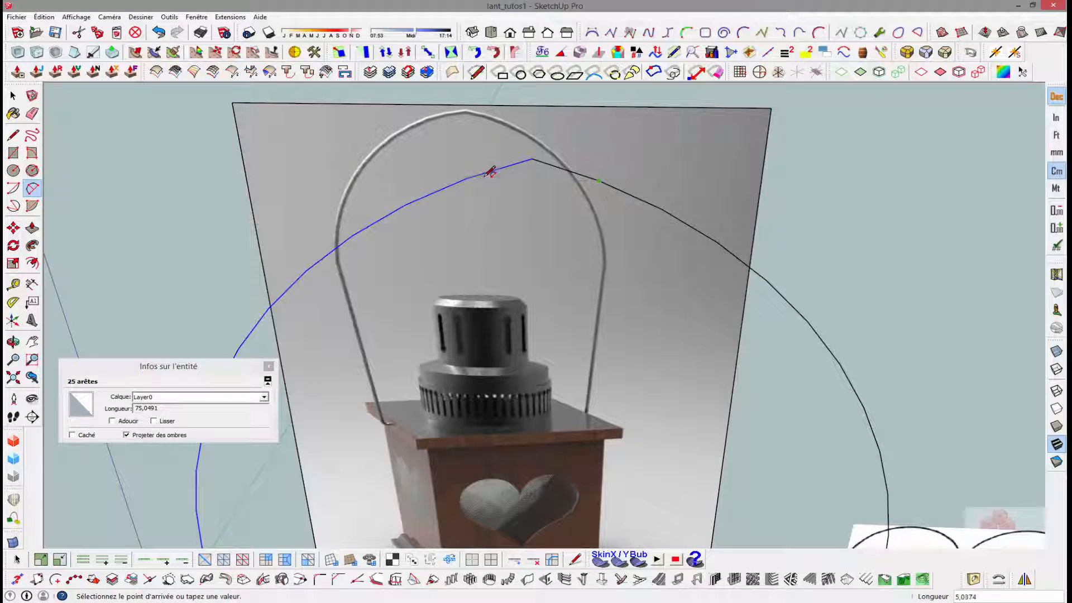
click(468, 178)
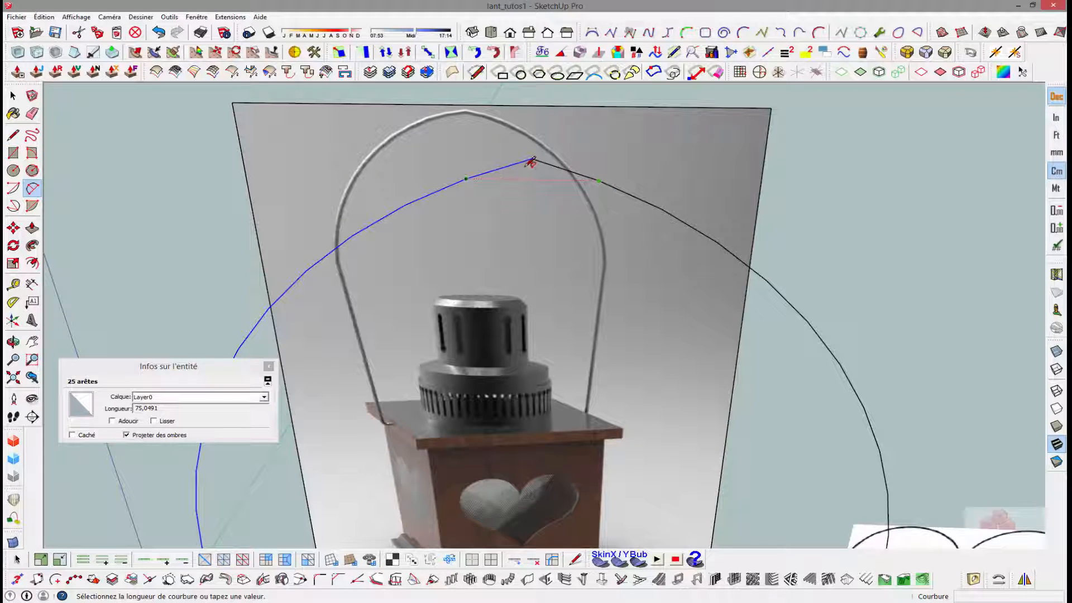
scroll(533, 162, up, 5)
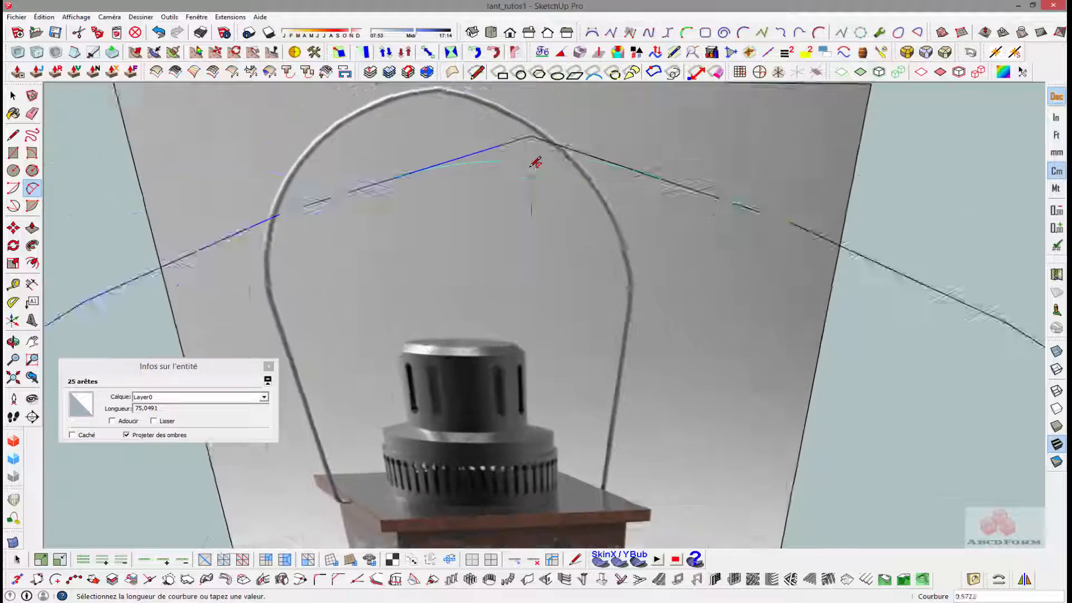
scroll(535, 163, down, 5)
click(534, 164)
key(space)
- Erase the pointed peak edges above the new arc and the leftover edge beside it
key(o)
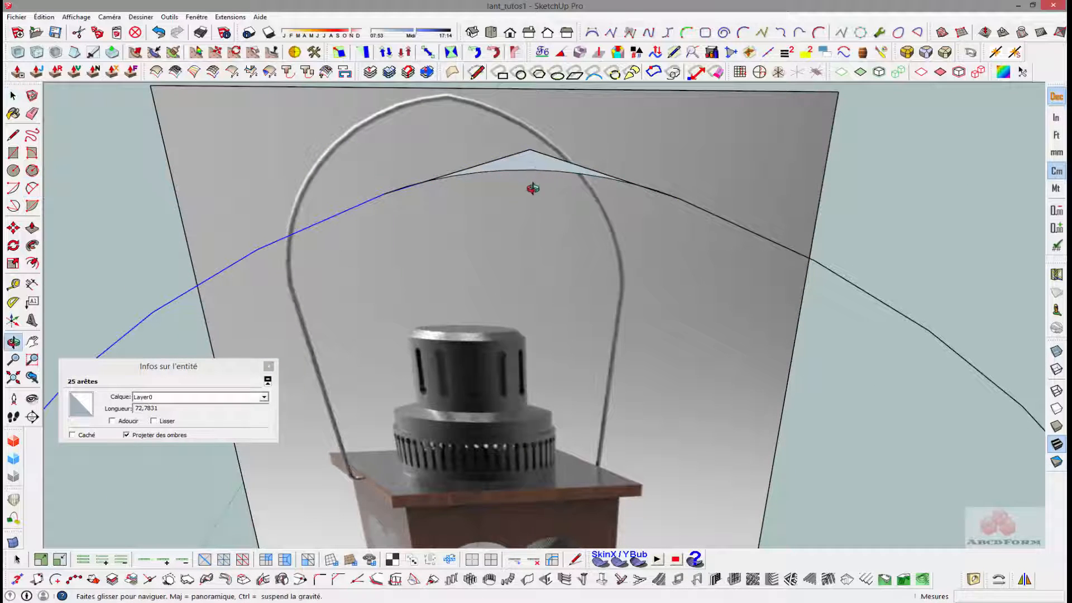
drag(534, 189, 522, 196)
key(e)
drag(525, 153, 589, 163)
scroll(469, 182, down, 2)
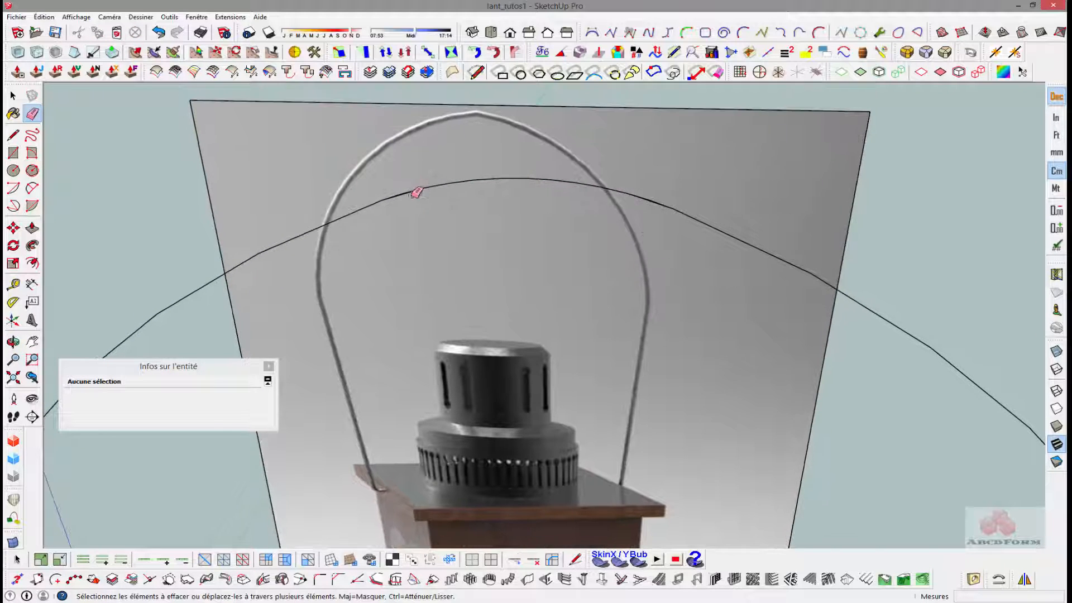
scroll(411, 187, up, 4)
scroll(407, 186, down, 4)
scroll(367, 176, up, 3)
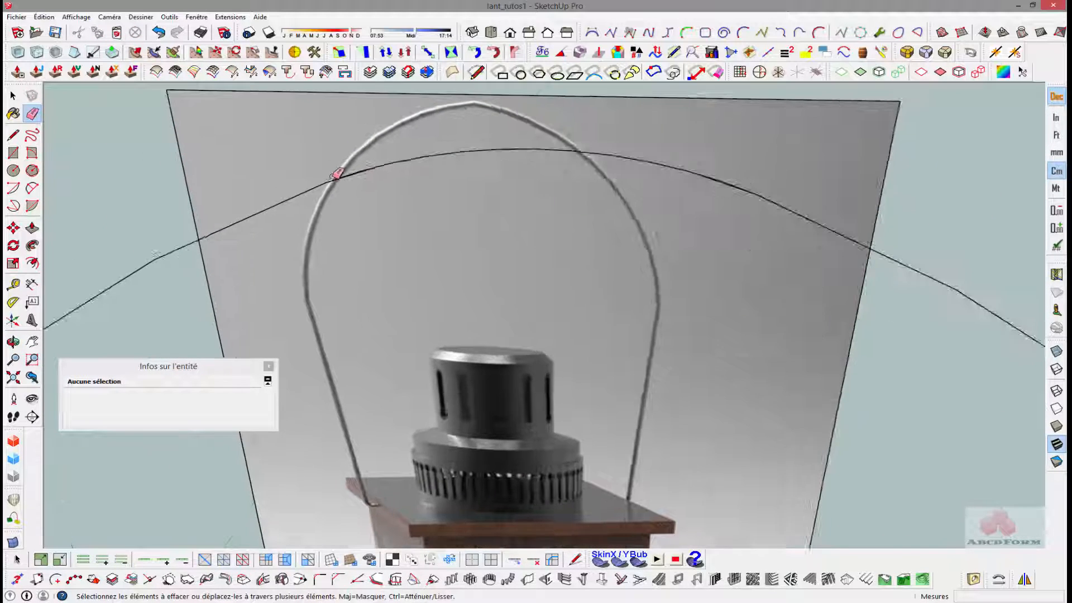
scroll(369, 175, down, 1)
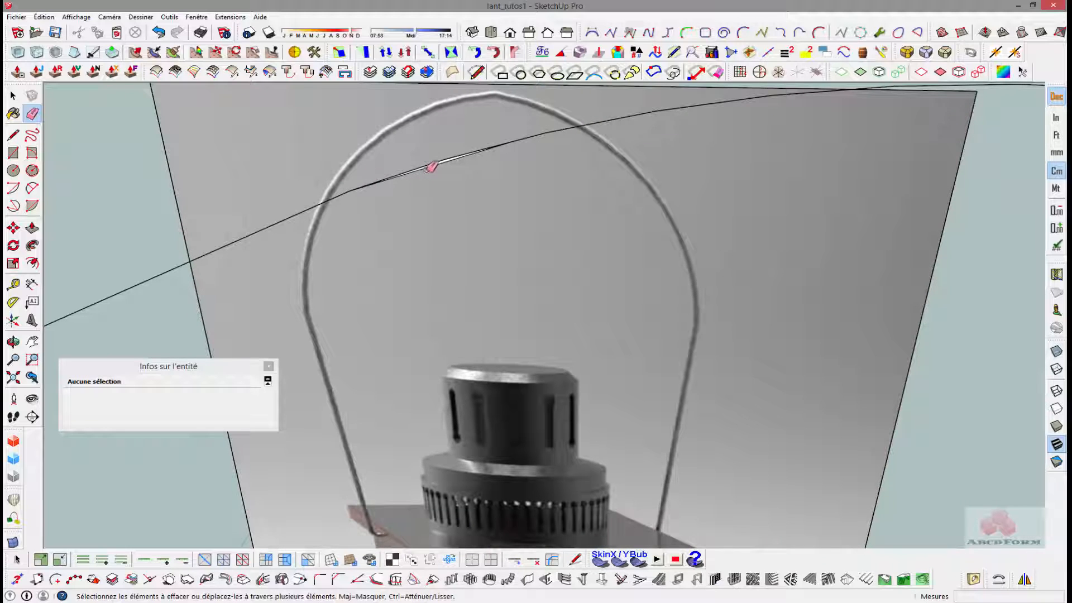
click(428, 169)
scroll(500, 188, down, 4)
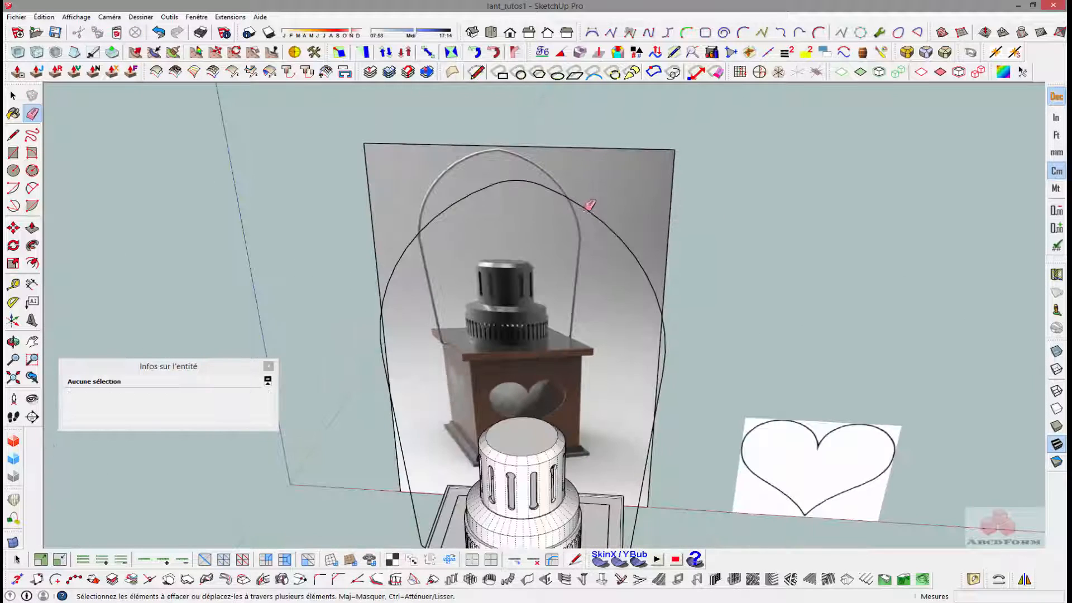
scroll(586, 204, up, 4)
scroll(492, 176, down, 2)
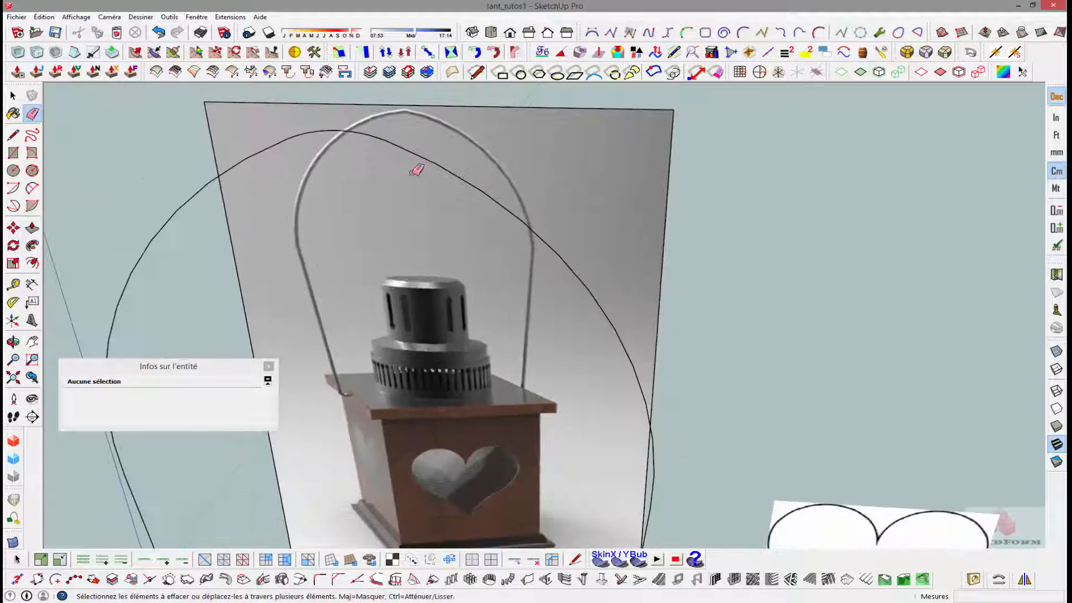
scroll(416, 173, down, 5)
key(space)
scroll(429, 327, up, 10)
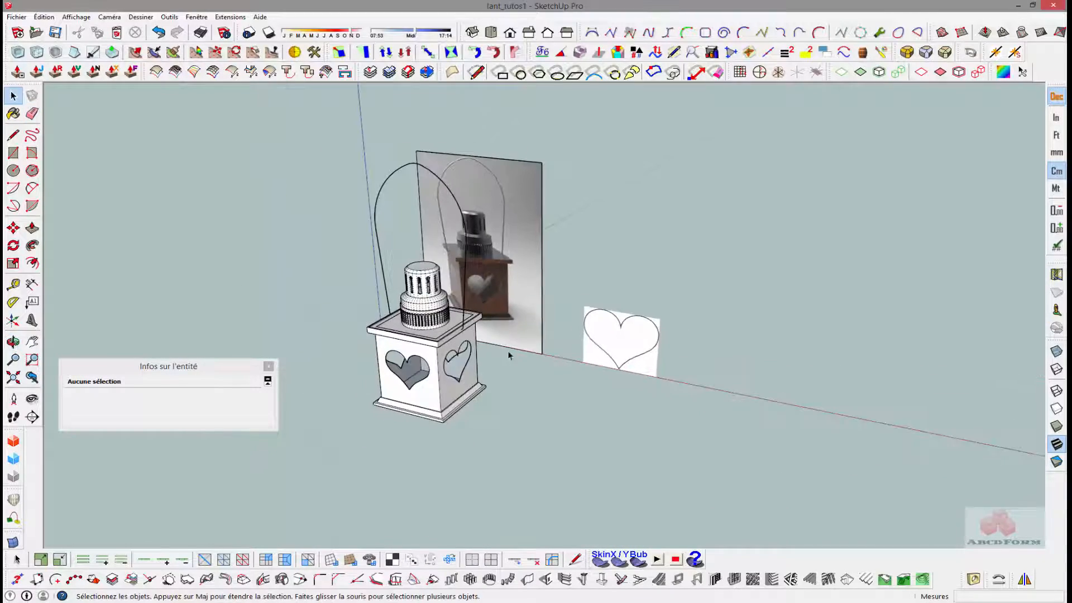
scroll(429, 327, up, 3)
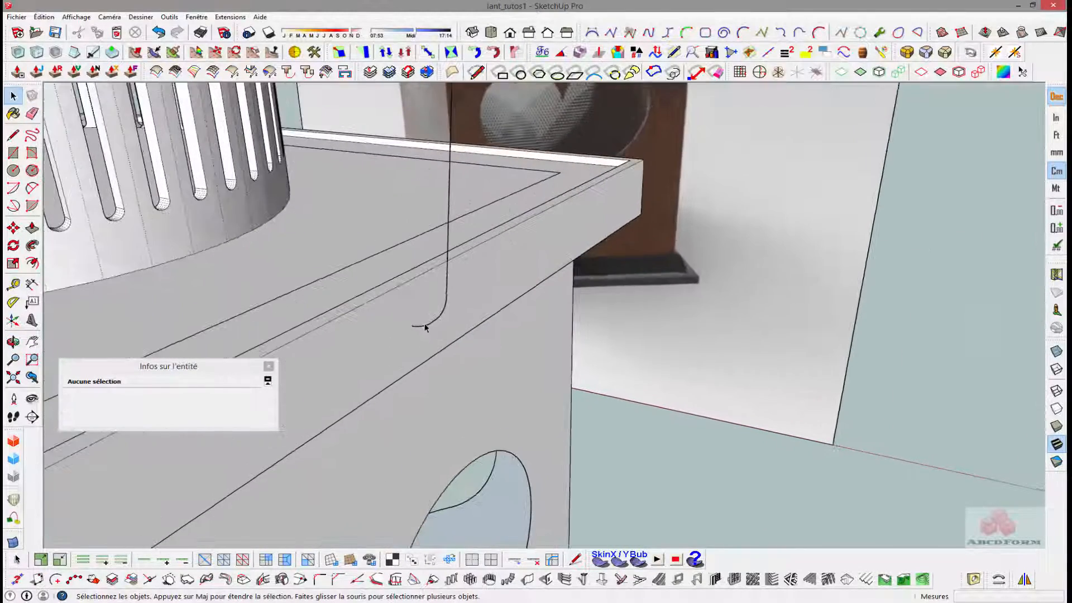
scroll(424, 330, up, 3)
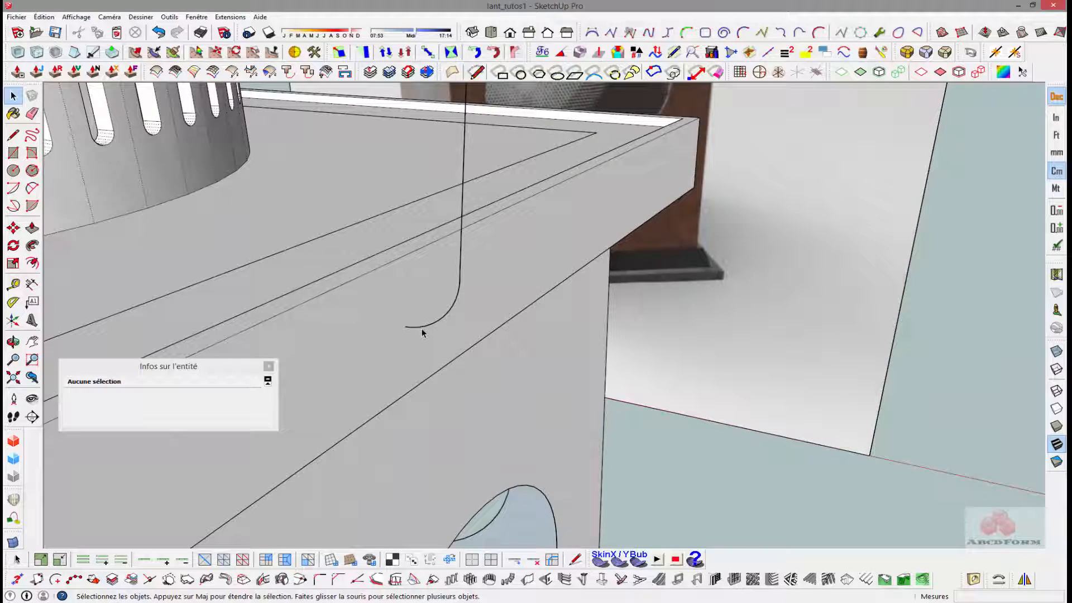
key(c)
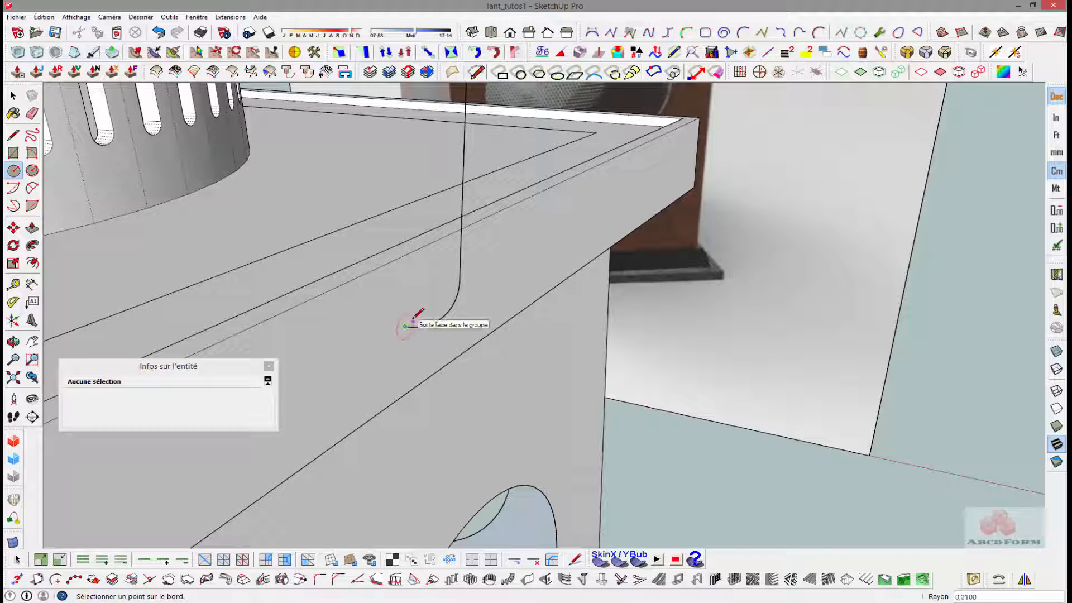
text(3)
key(Return)
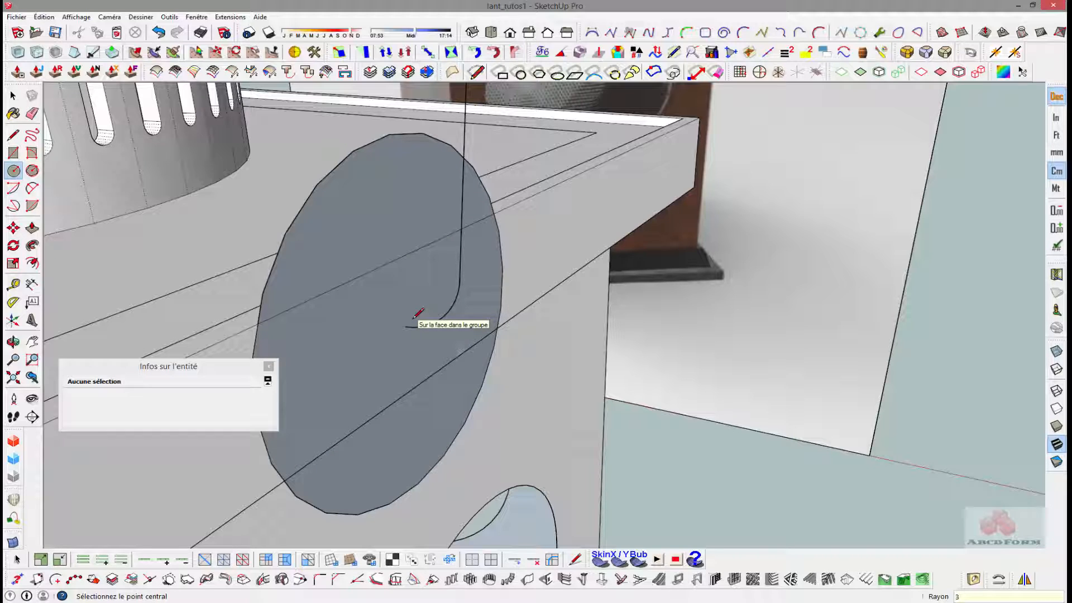
key(ctrl+z)
- Draw a vertical circle with a 0.3 cm radius centred on the inner end of the handle profile's lower bend
click(405, 326)
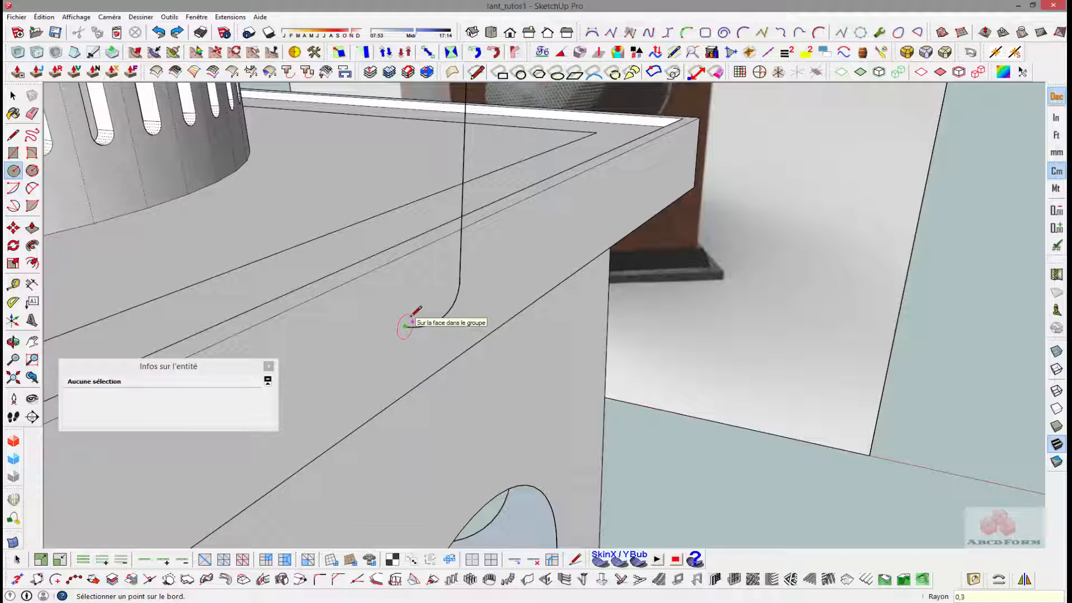
text(0,3)
key(Return)
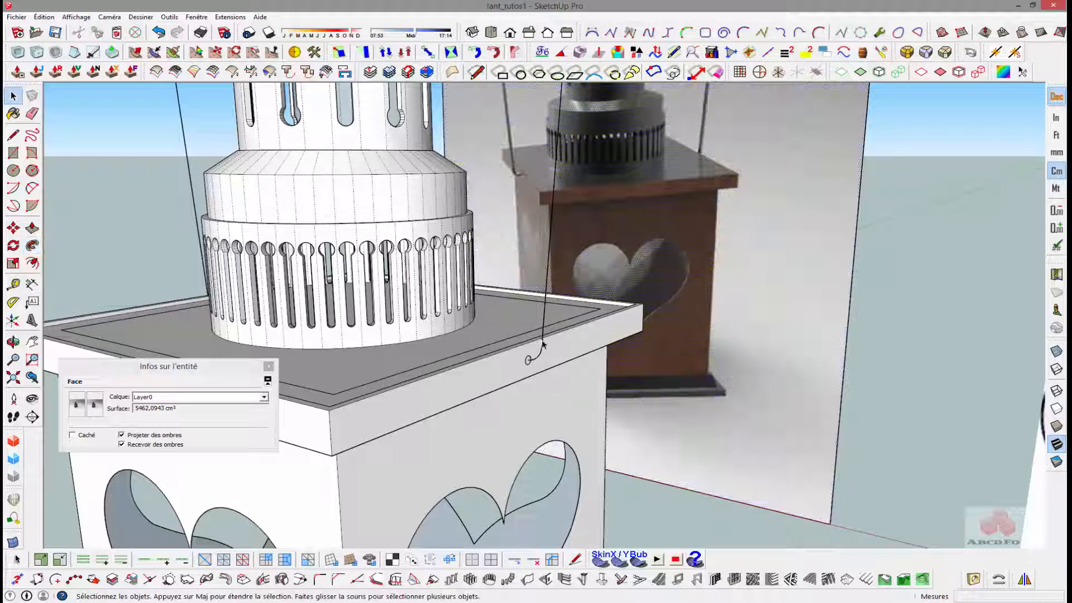
- Sweep the small circle along the entire bent handle profile with Follow Me, from one lower bend over the peak to the opposite lower end
click(544, 341)
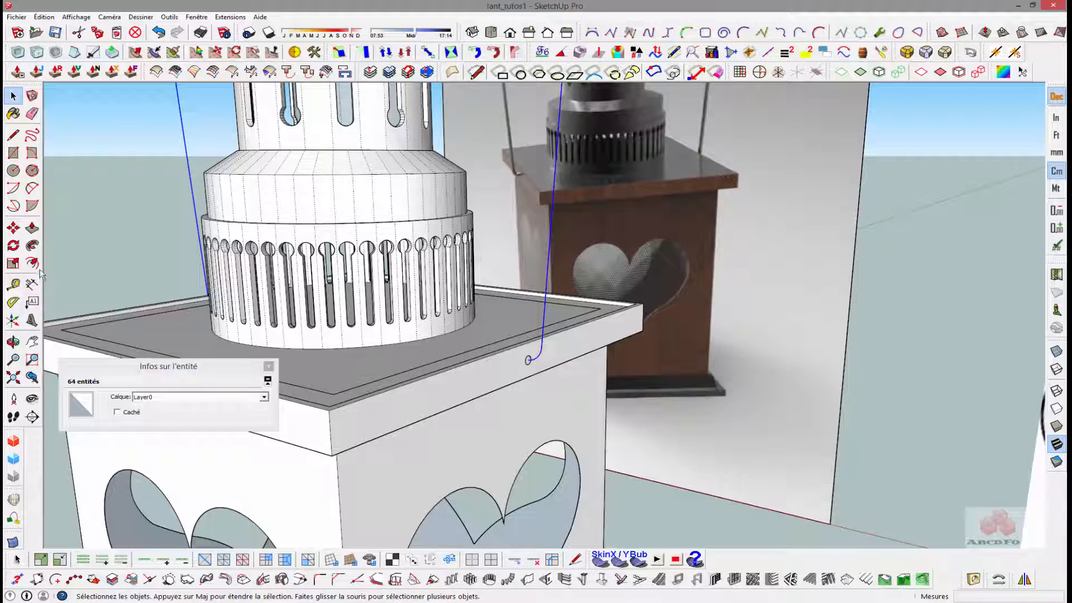
click(32, 245)
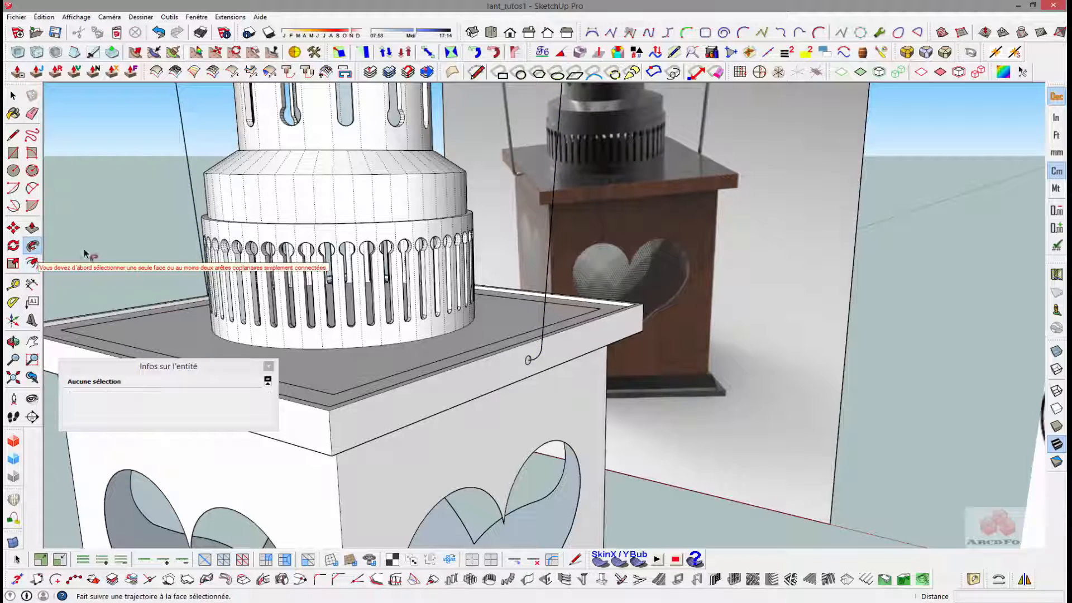
click(528, 361)
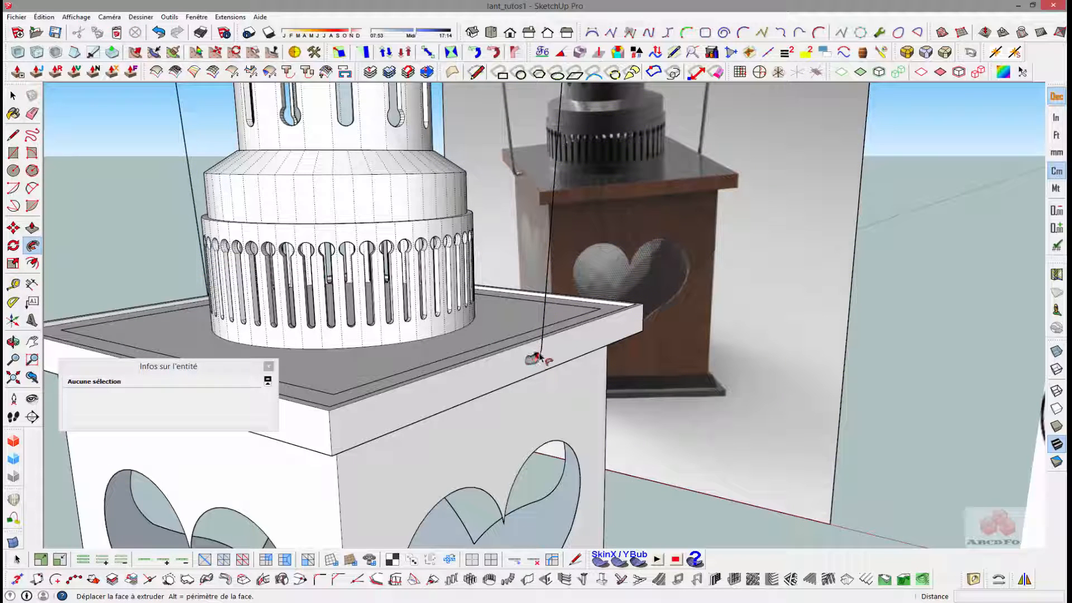
shift+middle_drag(549, 279, 599, 538)
shift+middle_drag(627, 282, 716, 374)
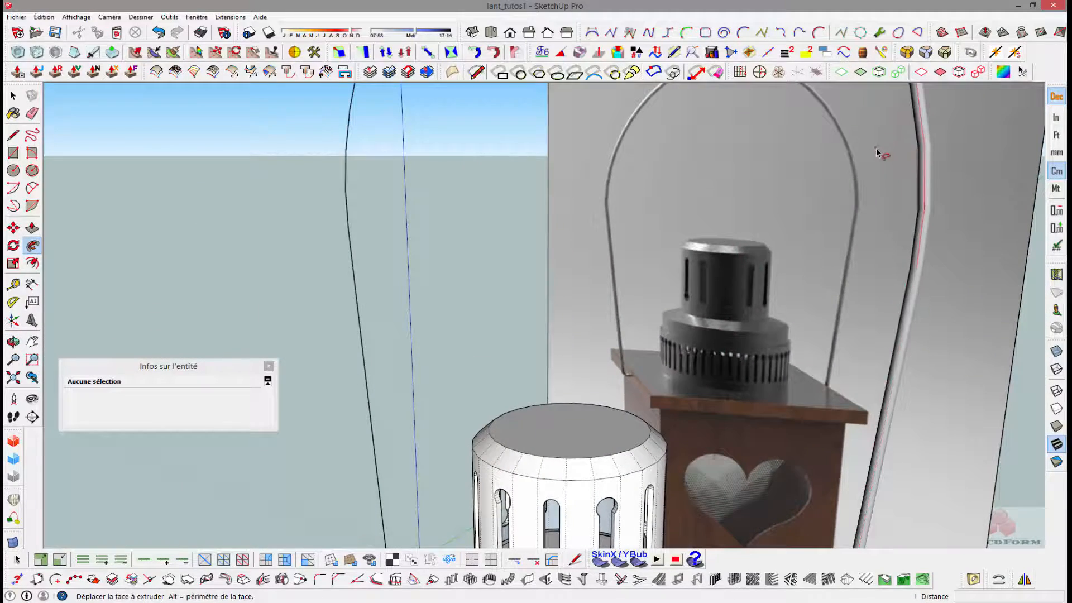
shift+middle_drag(869, 218, 865, 400)
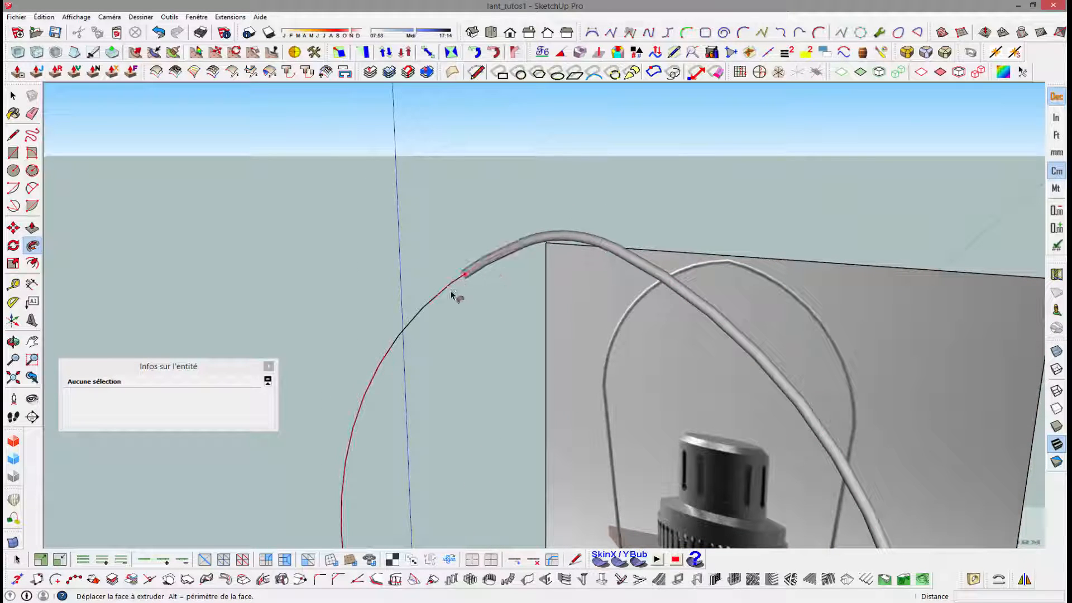
shift+middle_drag(350, 455, 778, 230)
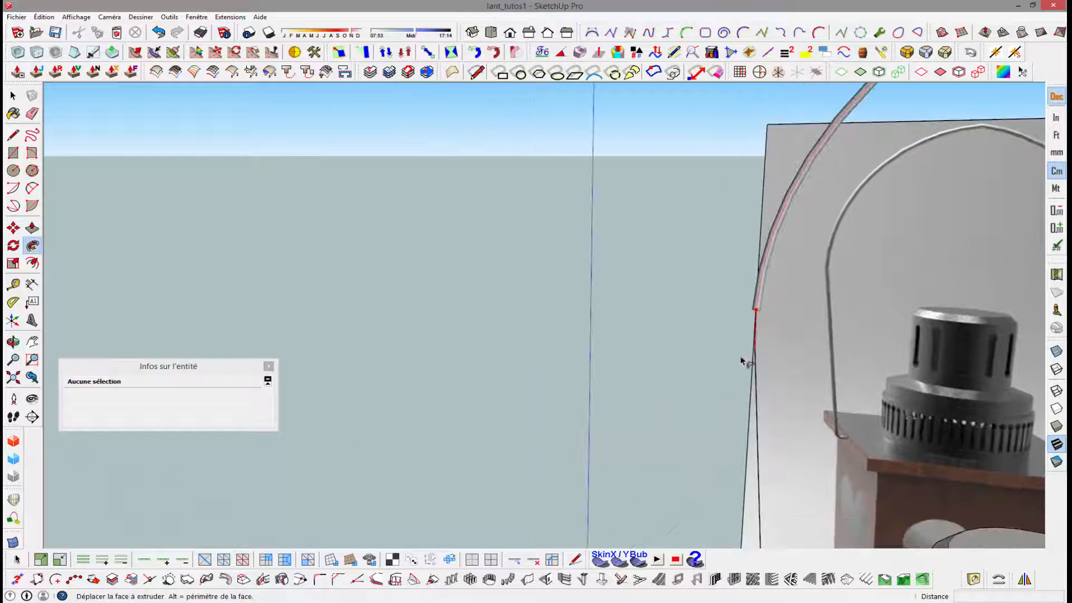
shift+middle_drag(763, 451, 785, 186)
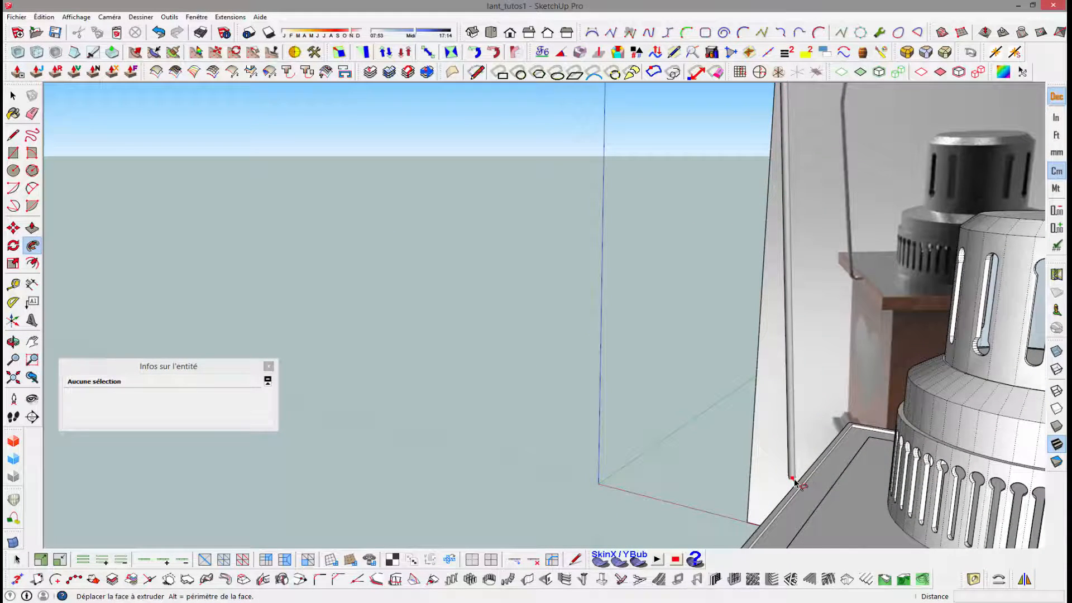
middle_drag(794, 483, 773, 450)
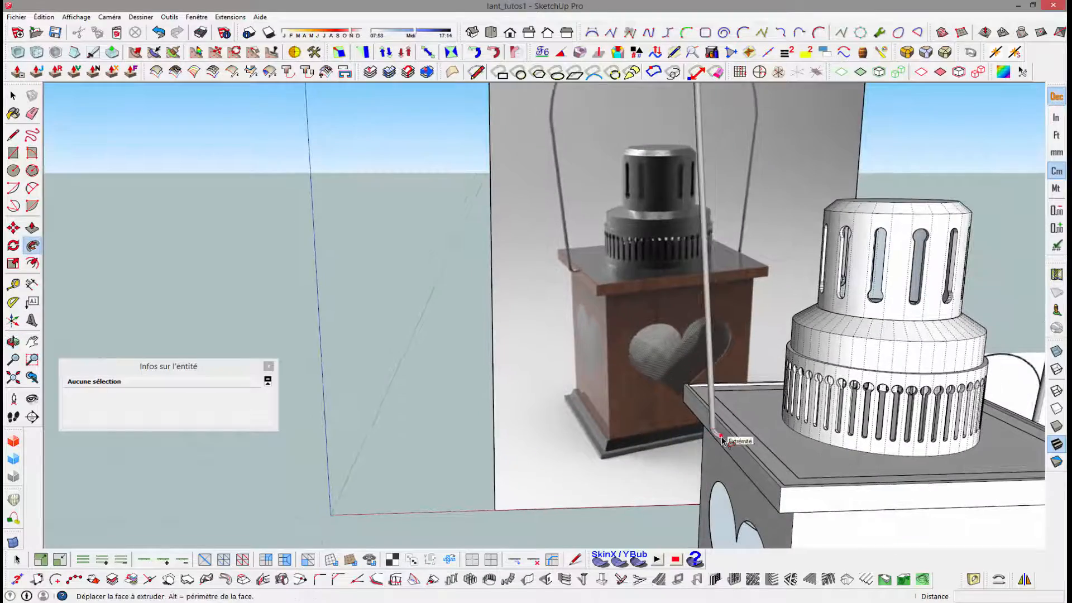
scroll(720, 439, up, 3)
click(720, 439)
scroll(764, 421, up, 2)
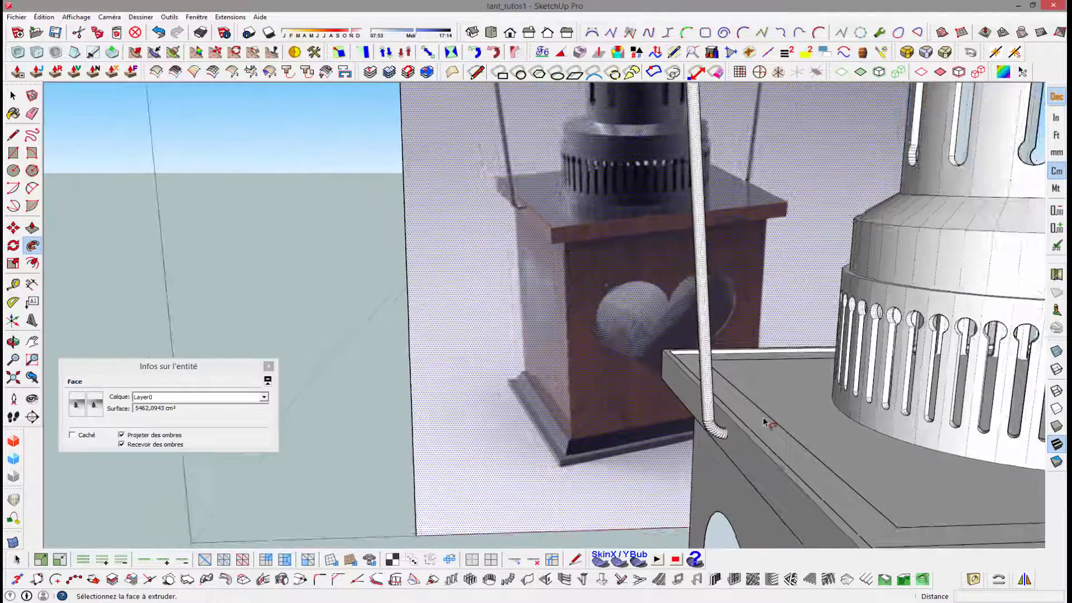
- Clear the selection and turn off the display of hidden geometry so the swept handle shows without its smoothed edges
scroll(766, 418, down, 4)
middle_drag(795, 345, 684, 392)
scroll(698, 394, down, 5)
key(space)
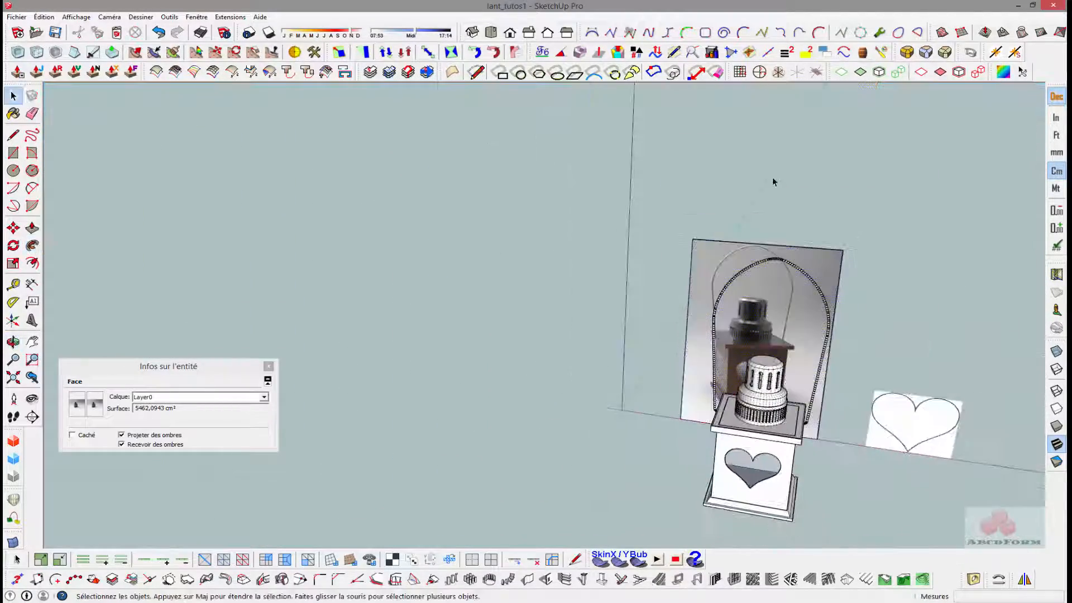
click(774, 182)
middle_drag(861, 232, 679, 343)
scroll(723, 340, up, 4)
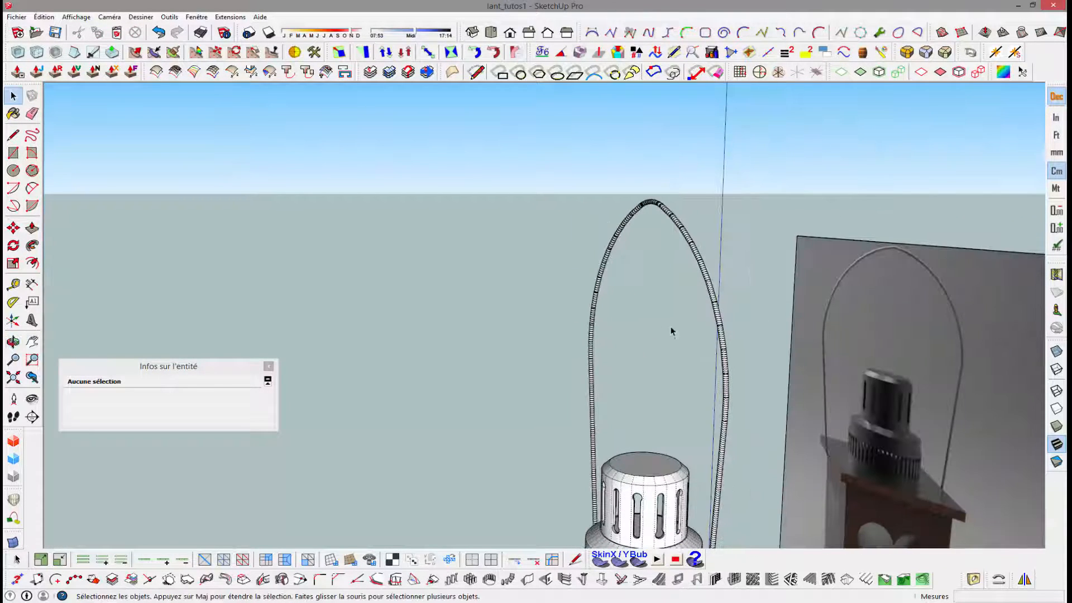
click(76, 17)
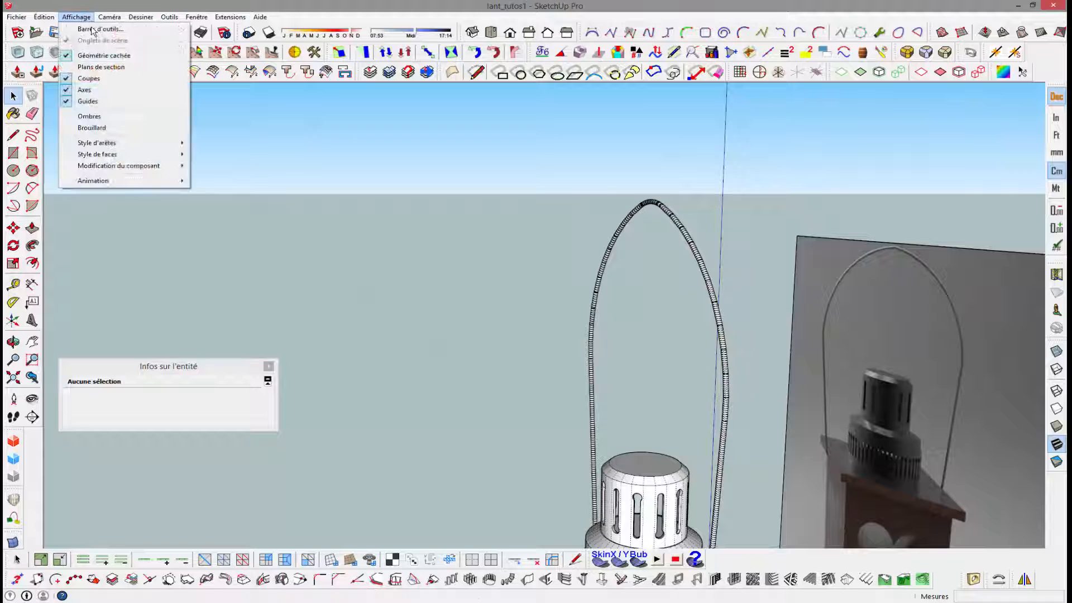
click(106, 56)
middle_drag(462, 273, 765, 283)
scroll(701, 289, down, 3)
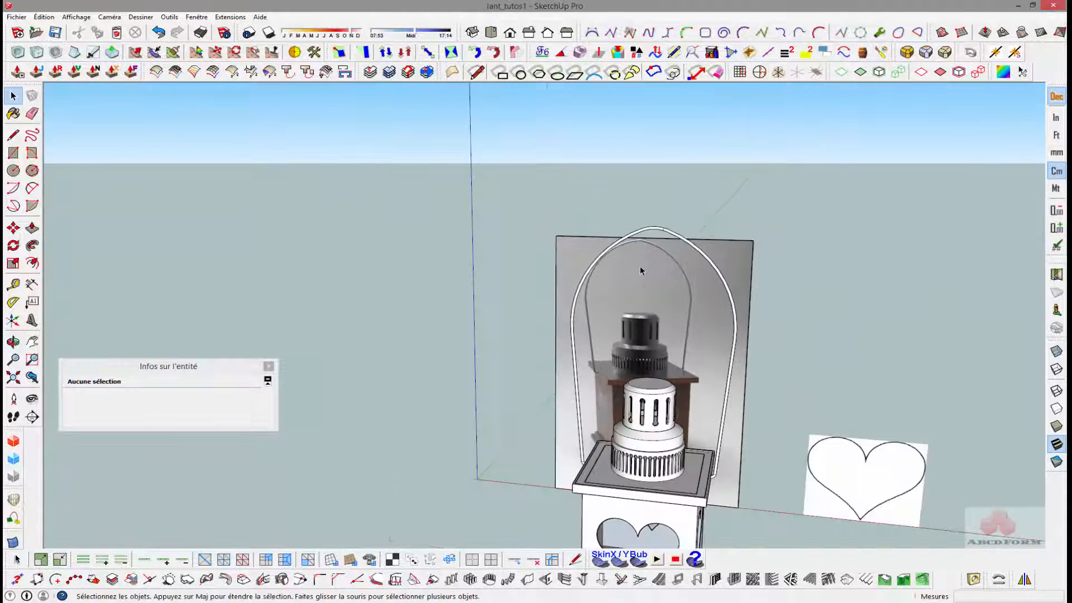
- Inspect the swept handle near its peak and select the short seam edge beside the rounded top
scroll(663, 229, up, 3)
scroll(664, 230, up, 4)
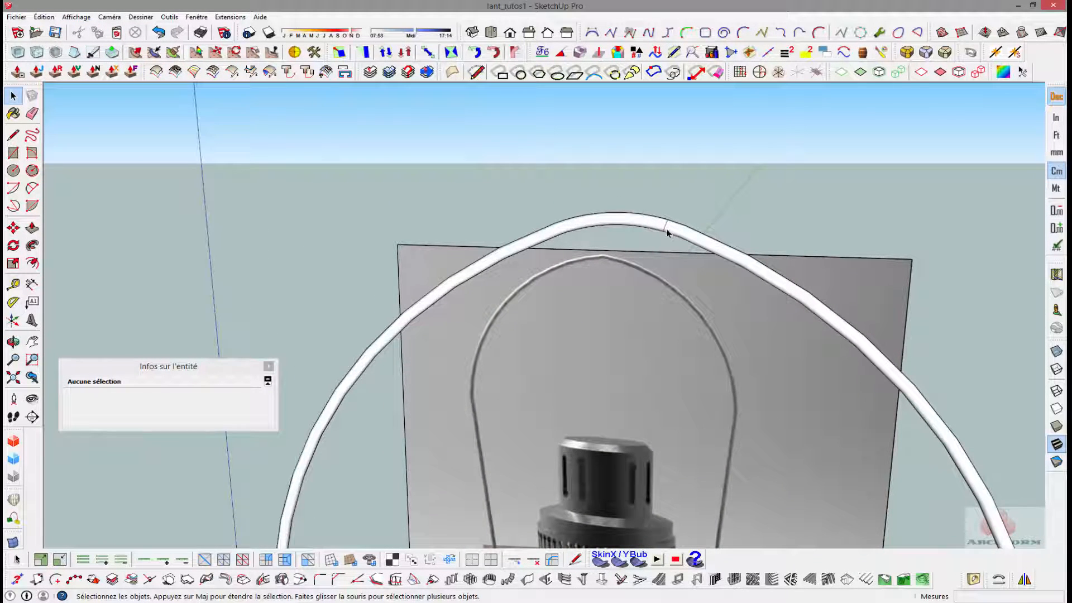
scroll(668, 232, down, 4)
scroll(665, 237, up, 4)
click(667, 229)
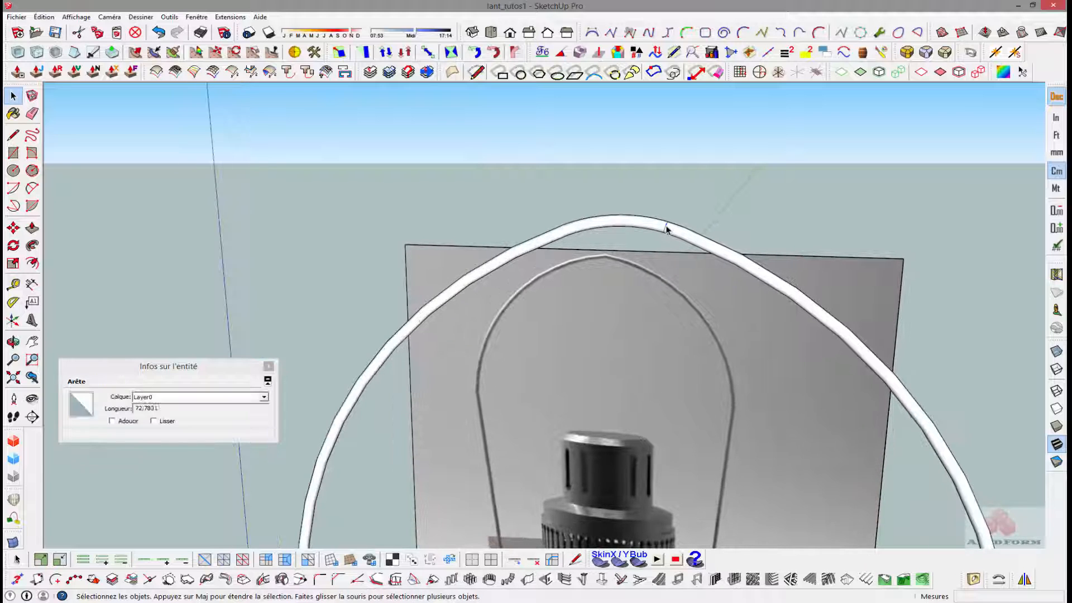
scroll(663, 240, down, 2)
scroll(646, 265, down, 5)
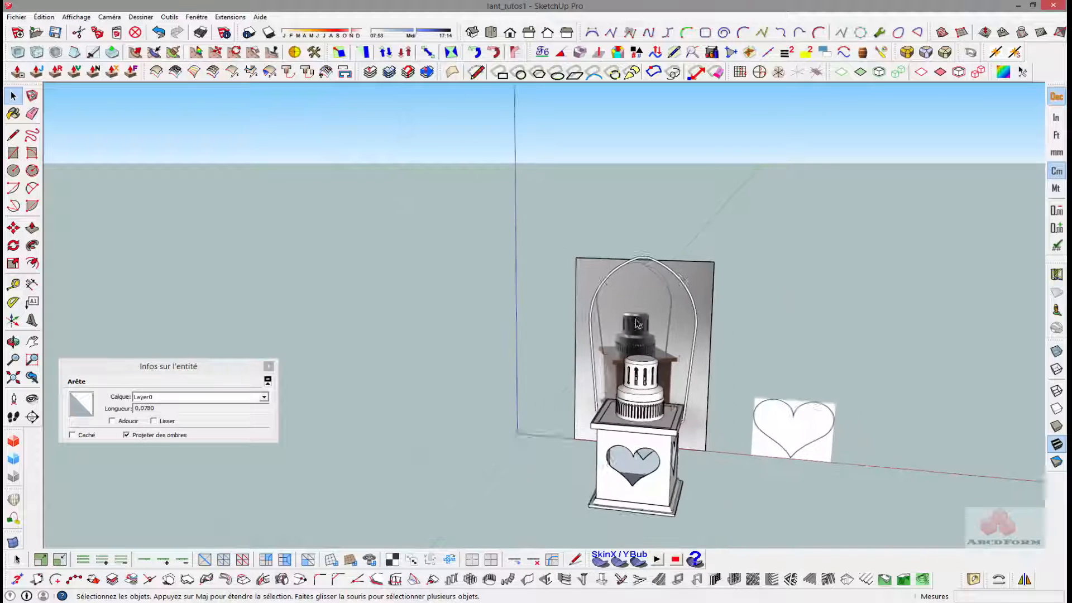
- Examine the finished lantern from several angles, checking the handle ends at the lid and the overall shape against the reference image
middle_drag(670, 380, 525, 385)
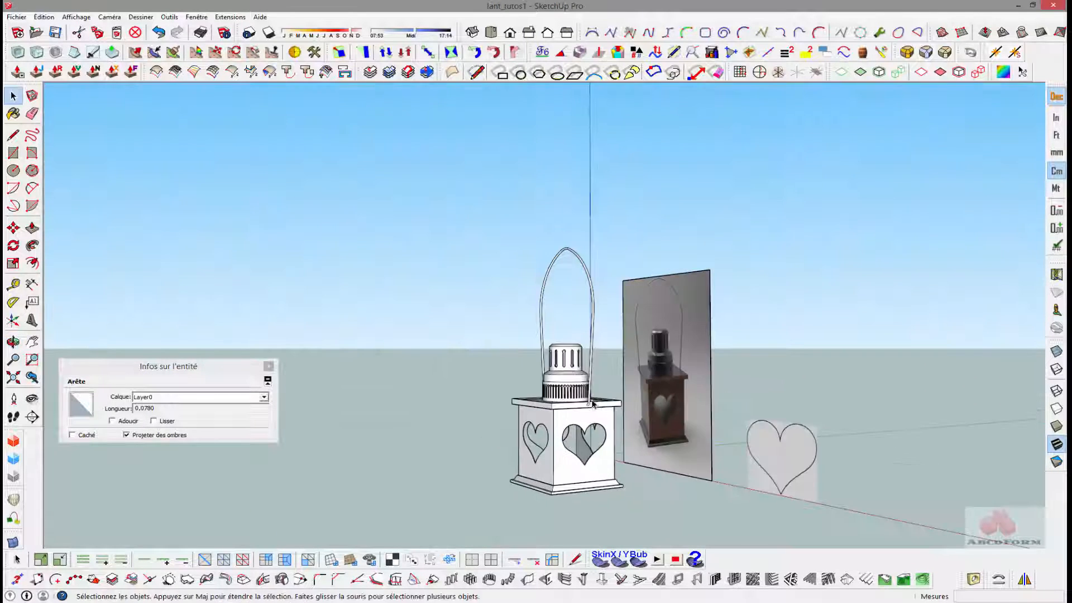
middle_drag(687, 399, 705, 448)
scroll(530, 406, up, 3)
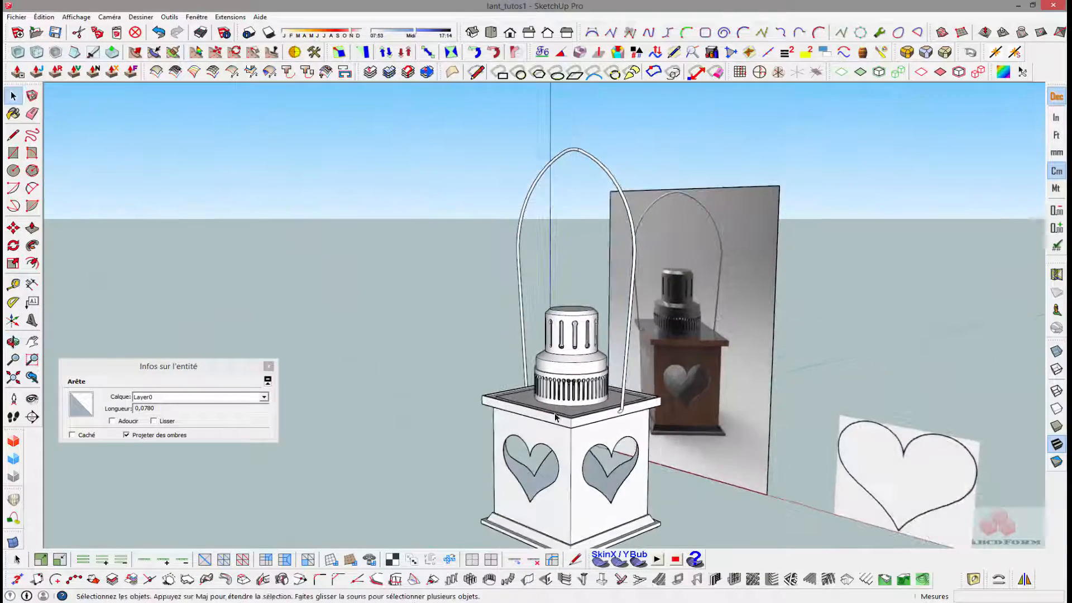
middle_drag(631, 426, 737, 434)
middle_drag(474, 372, 575, 382)
scroll(487, 373, up, 5)
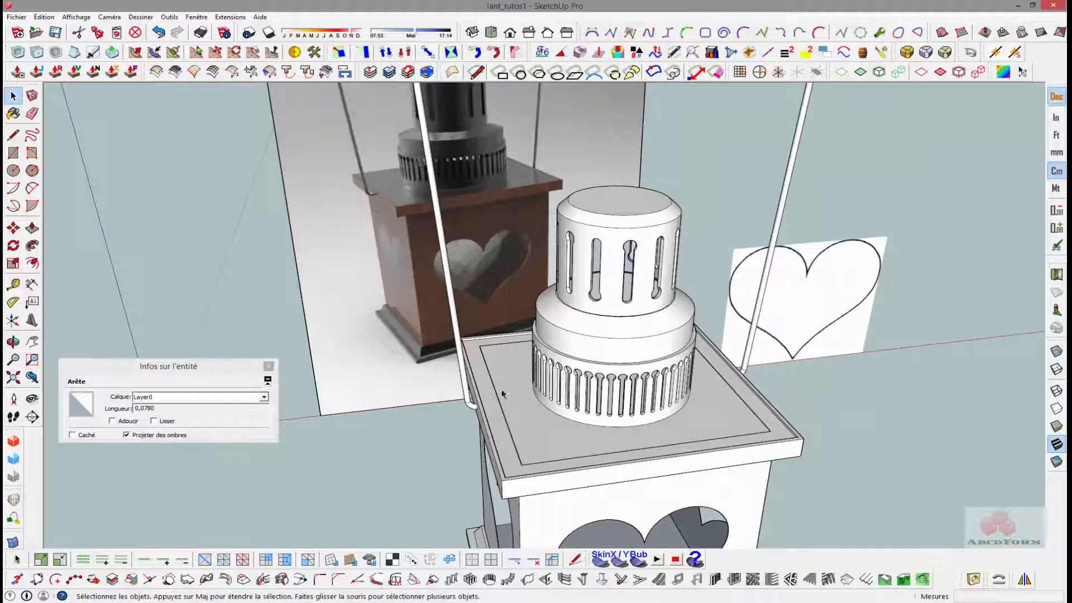
scroll(506, 403, down, 2)
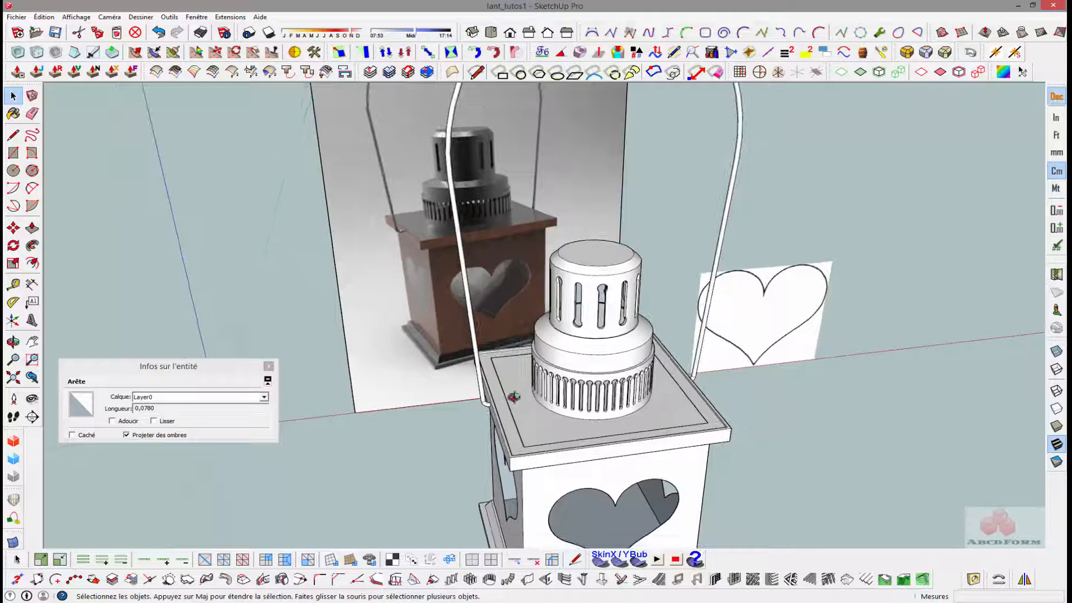
middle_drag(514, 397, 510, 419)
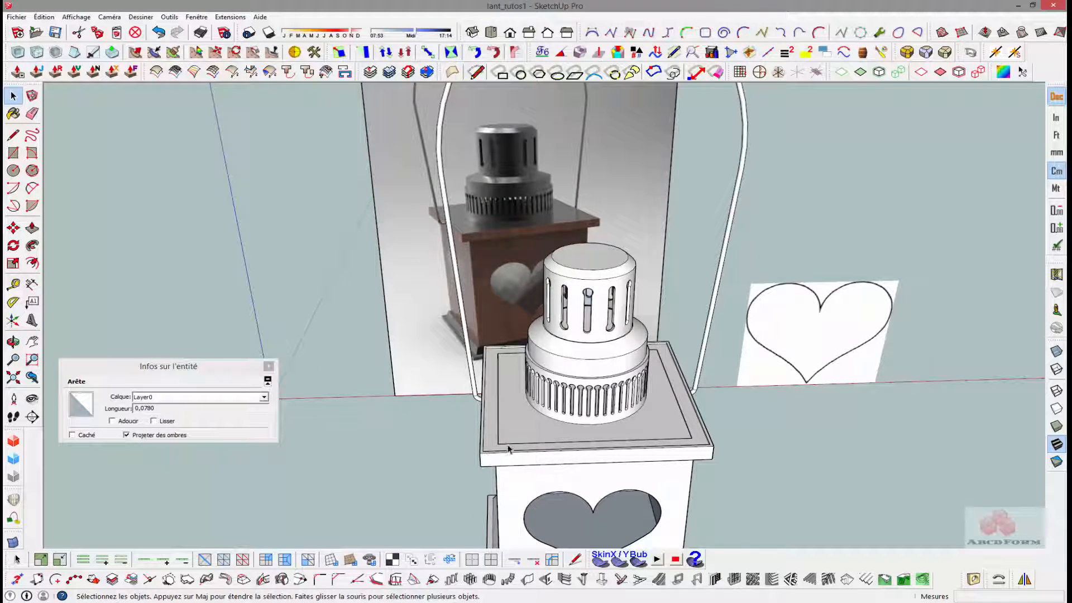
middle_drag(500, 459, 670, 441)
scroll(483, 406, up, 3)
scroll(665, 424, down, 2)
scroll(652, 395, down, 1)
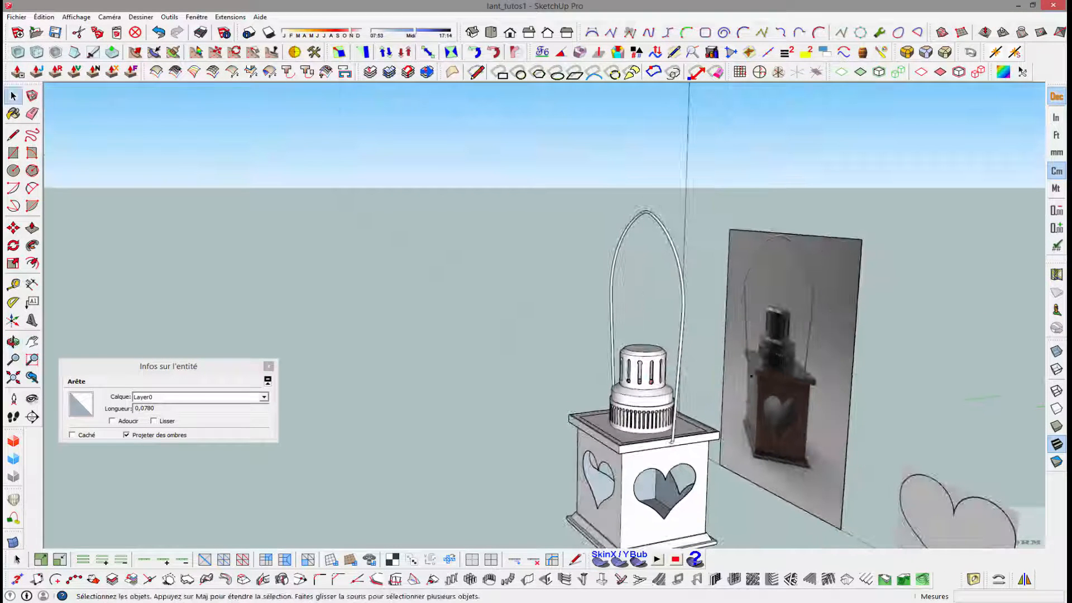
middle_drag(631, 397, 721, 381)
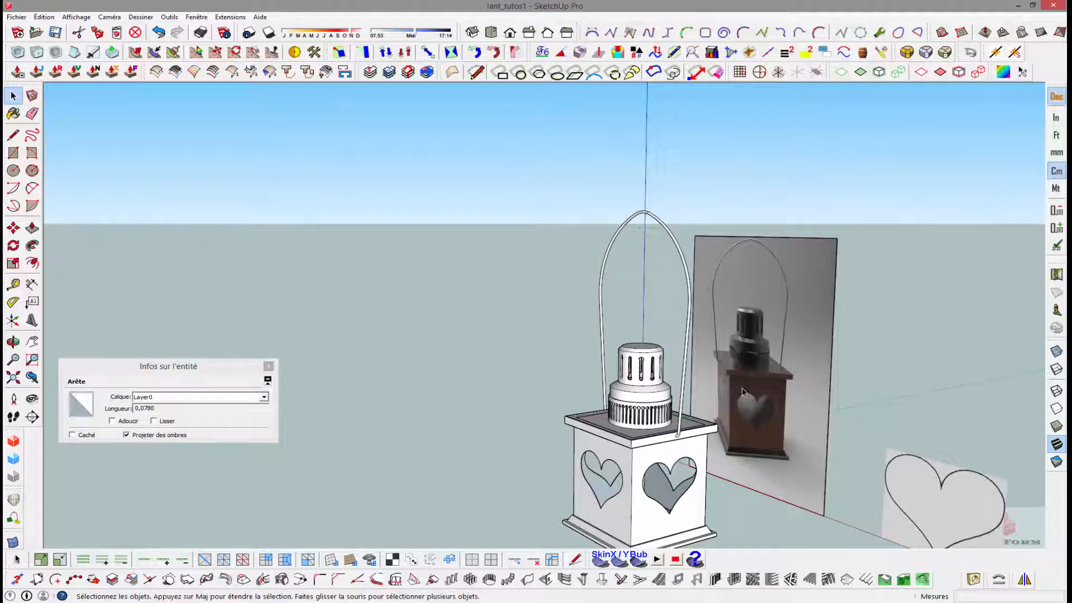
middle_drag(672, 434, 657, 461)
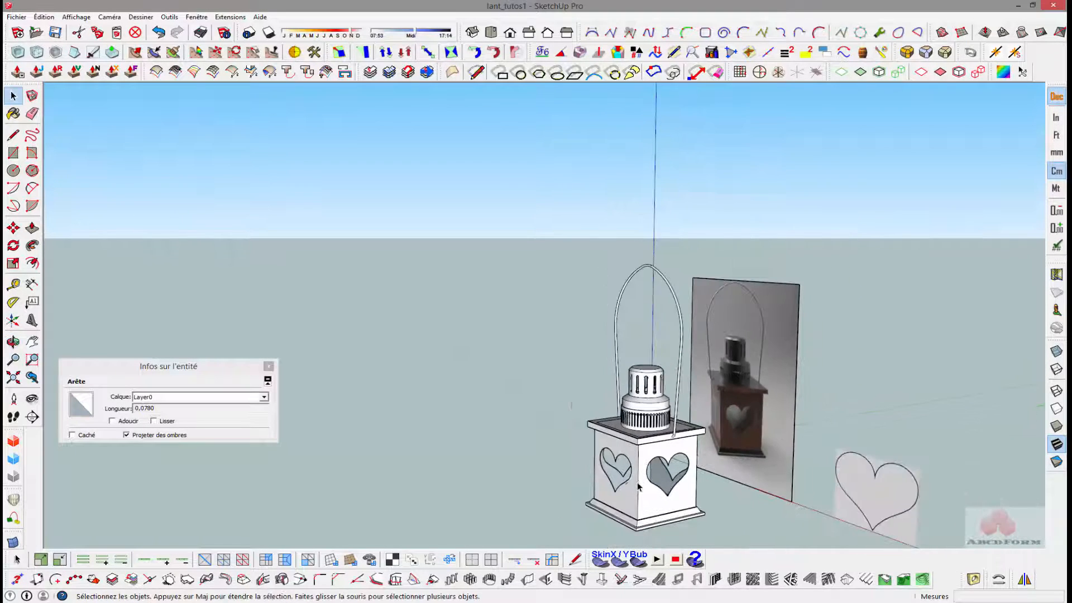
scroll(604, 484, up, 5)
scroll(604, 483, down, 3)
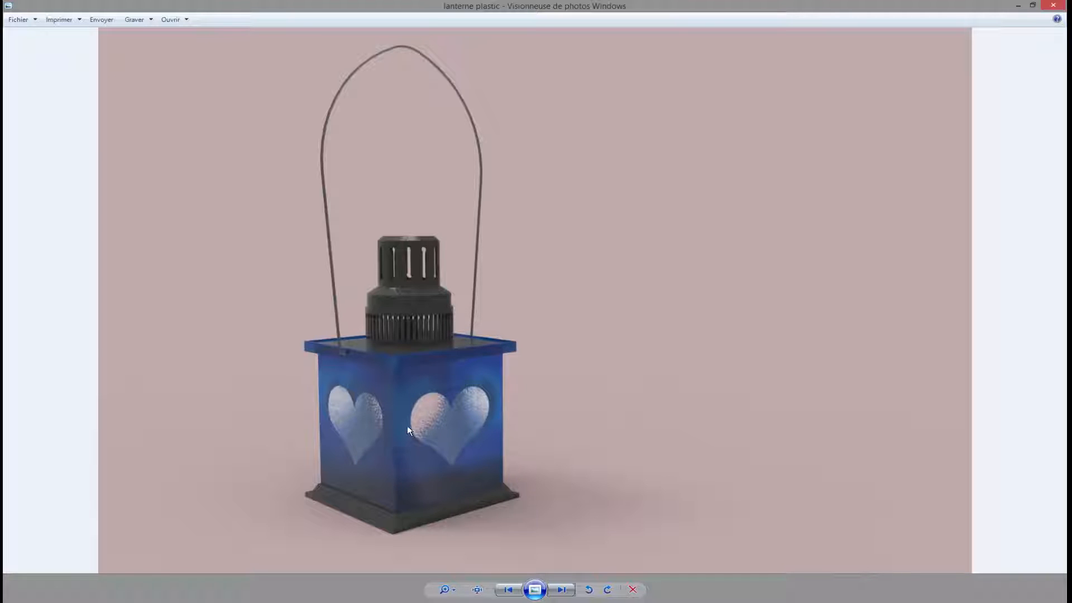
- Switch to Windows Photo Viewer and show the next rendered image of the lantern
click(565, 590)
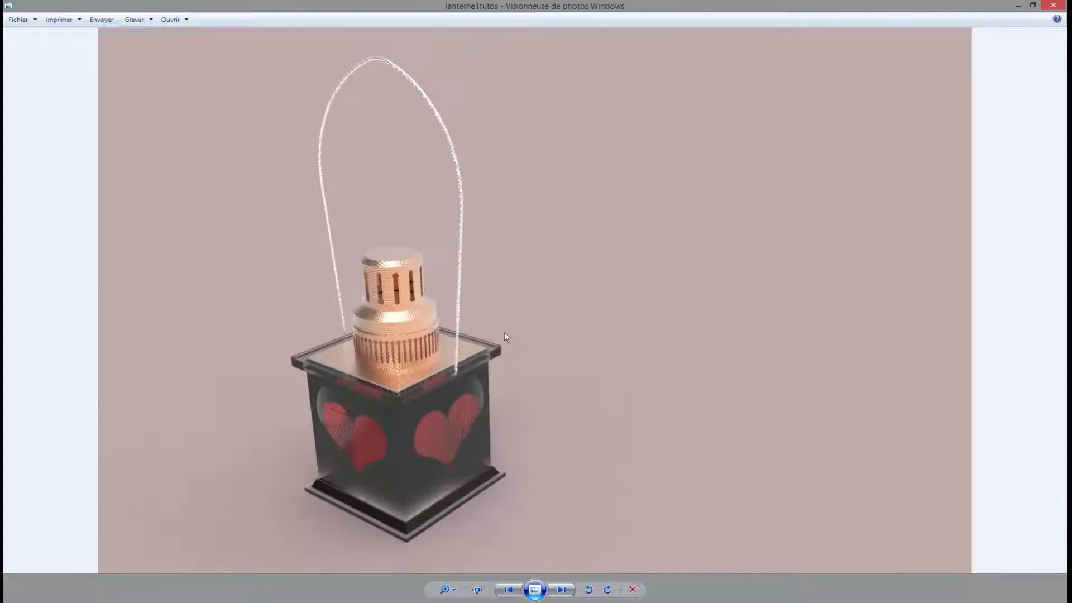